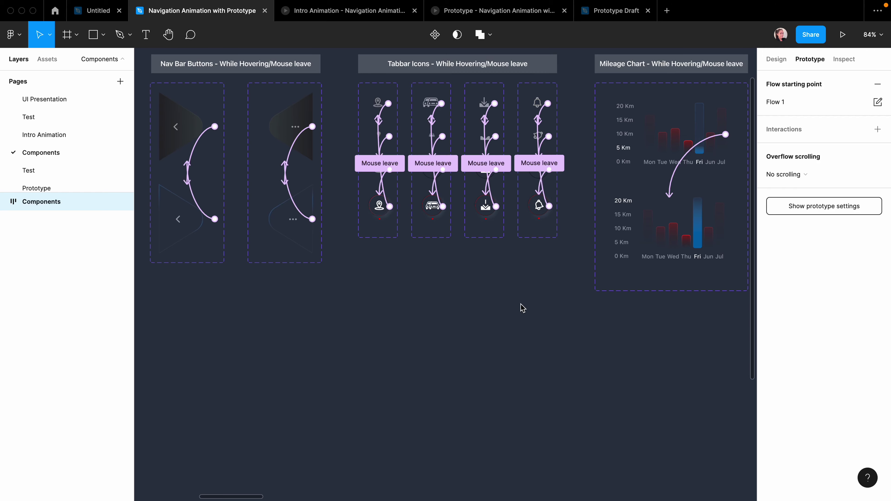
Step: Preview the finished navigation prototype, opening the Timeline screen from the home screen and swiping between Trips and Mileage
scroll(523, 308, "right", 20)
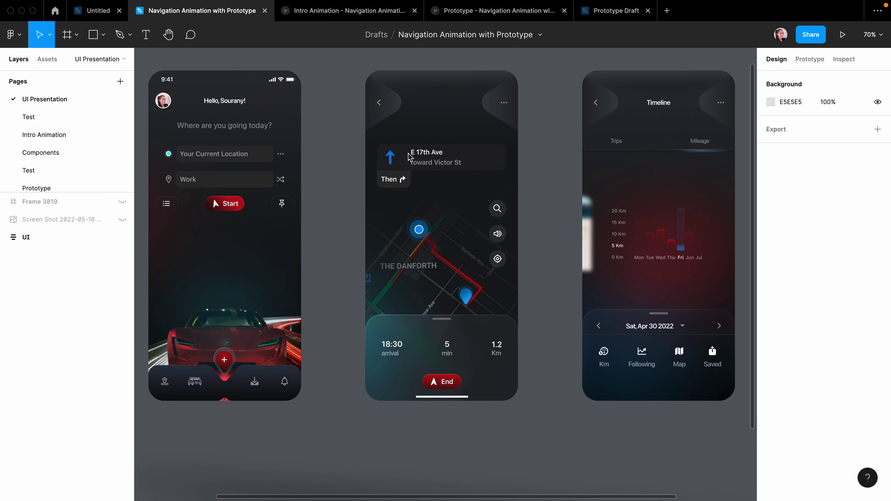
key("super+alt+Return")
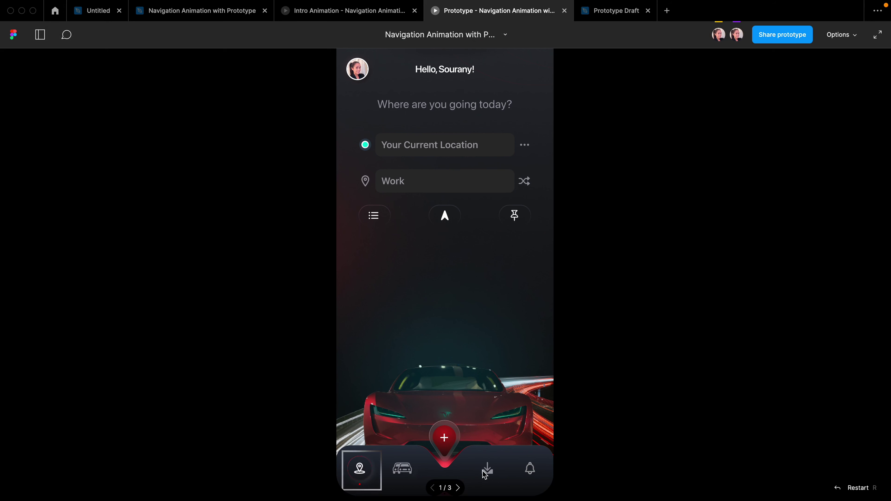
left_click(404, 474)
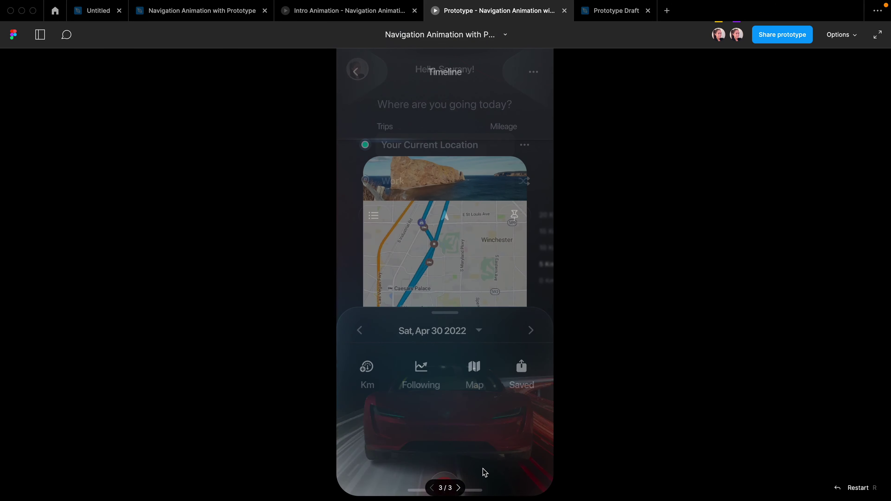
left_click_drag(513, 242, 399, 265)
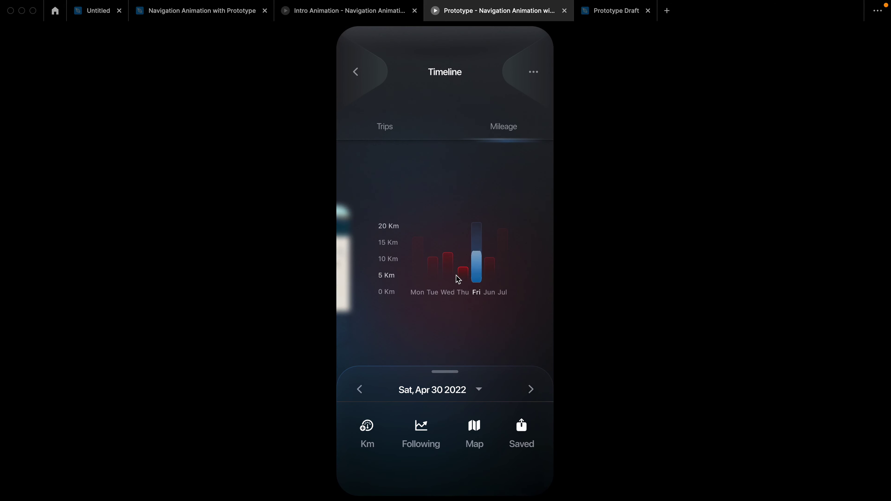
left_click_drag(458, 279, 591, 259)
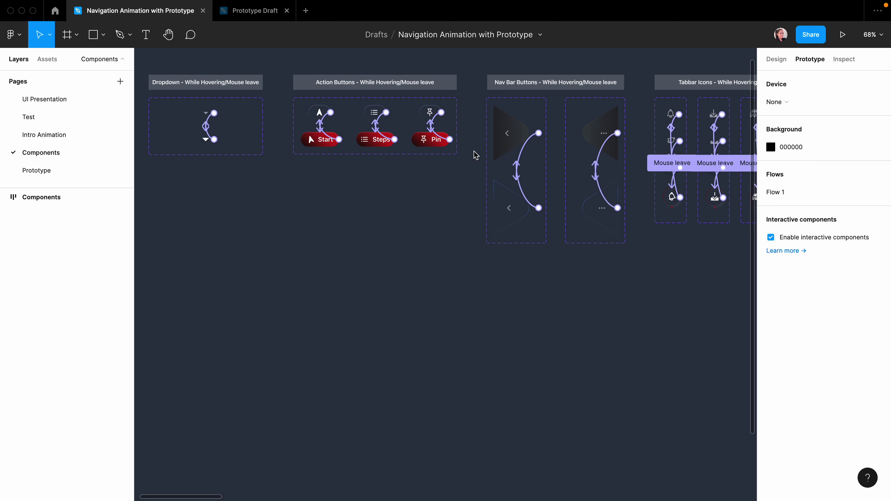
Step: Examine the Prototype and Simple Prototype pages' screen connections and the interactive components laid out on the Components page
left_click(38, 171)
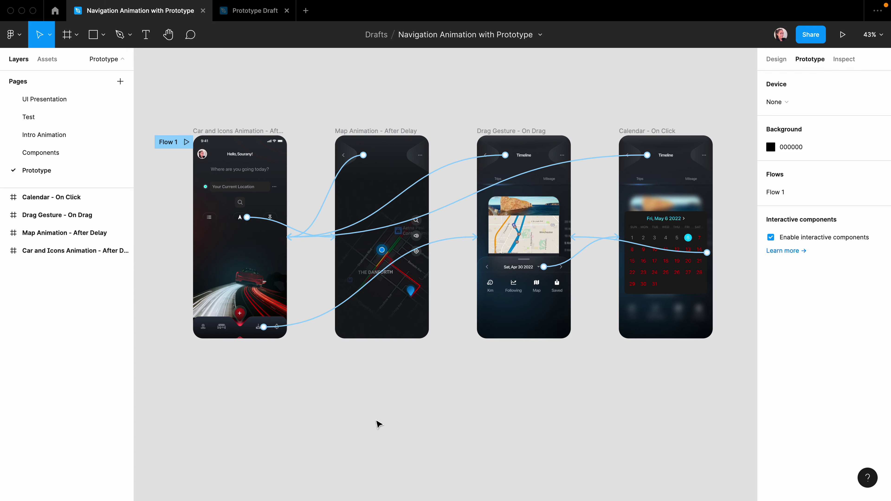
left_click(258, 16)
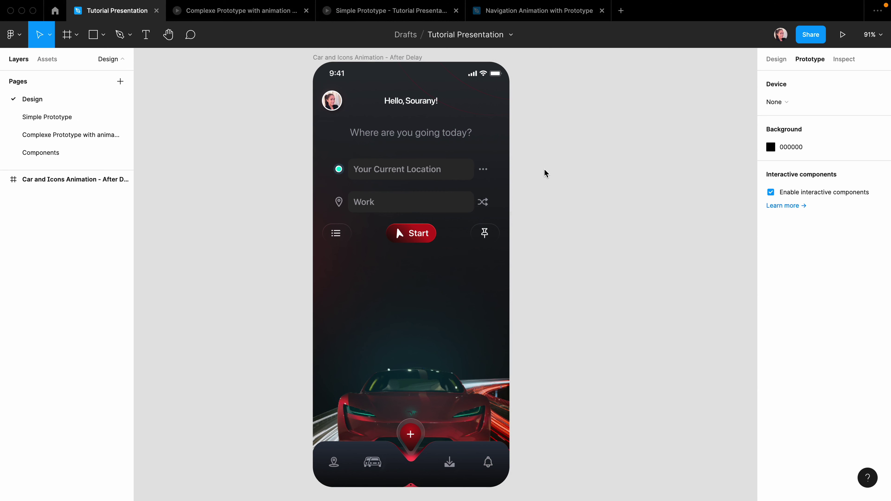
left_click(96, 118)
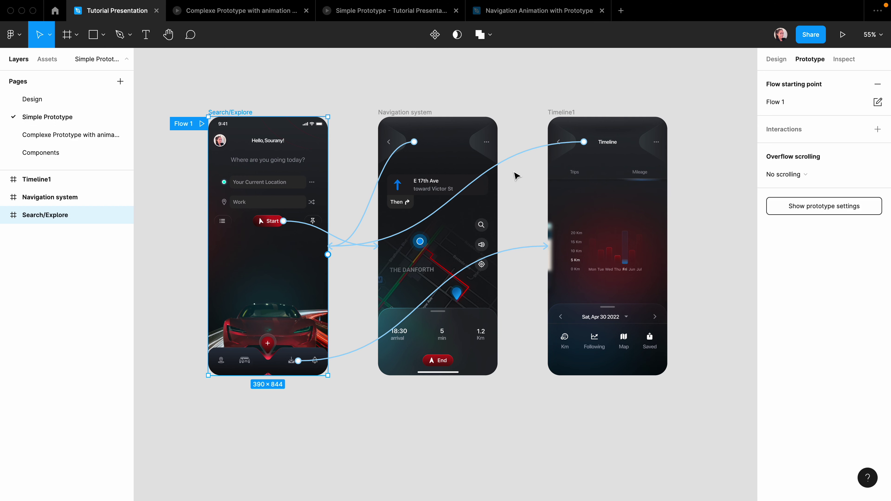
key("ctrl+shift+Tab")
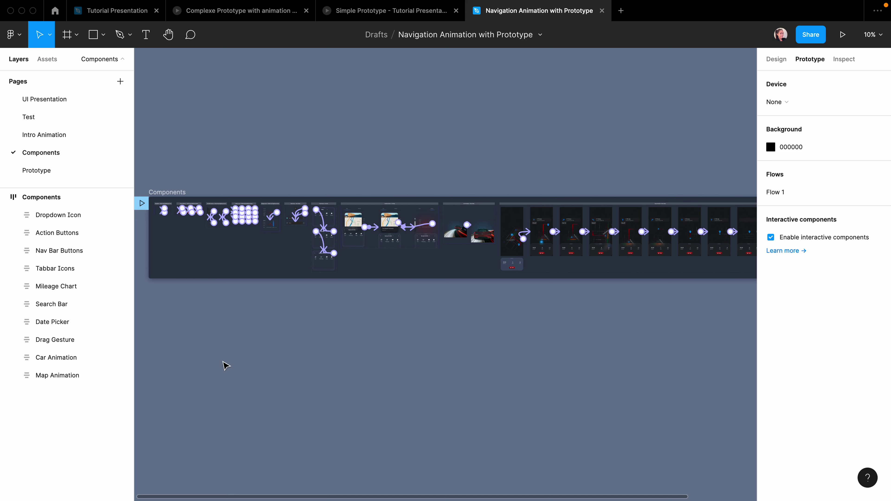
left_click(238, 259)
left_click(201, 160)
key("Page_Down")
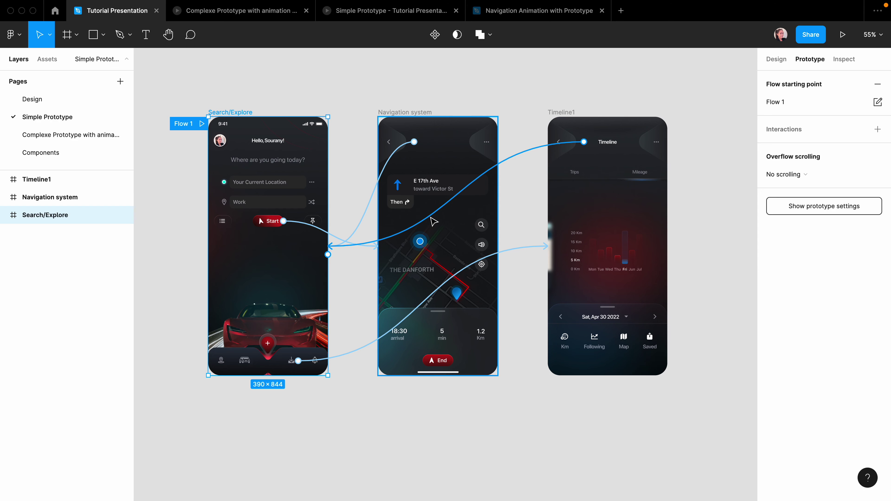
key("ctrl+shift+Tab")
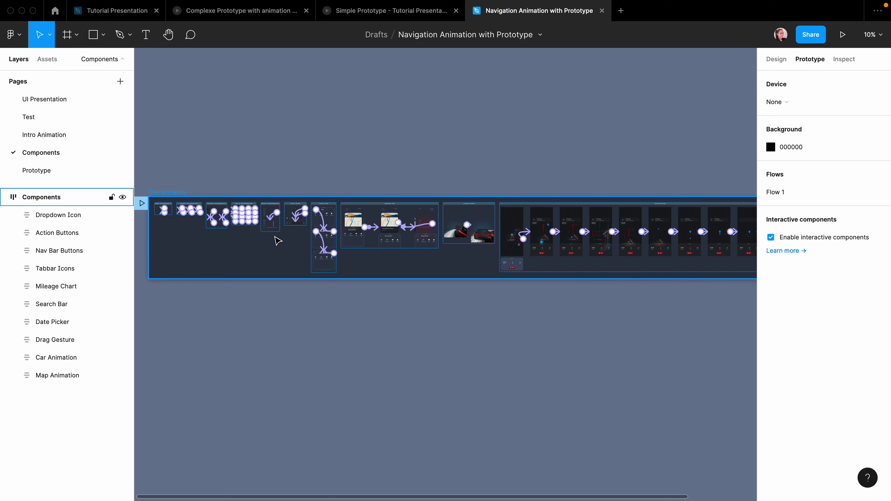
left_click(281, 217)
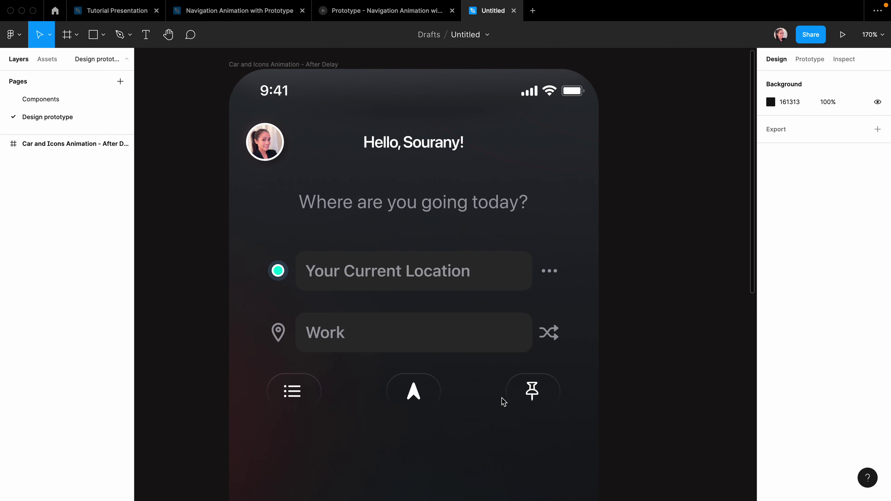
Step: Inspect the middle arrow button on the Design prototype screen and check it in the presented prototype
double_click(412, 392)
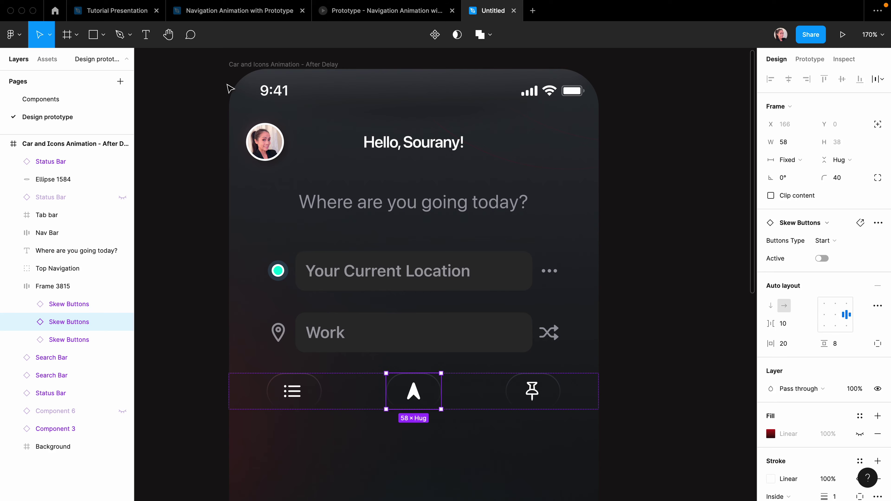
left_click(384, 10)
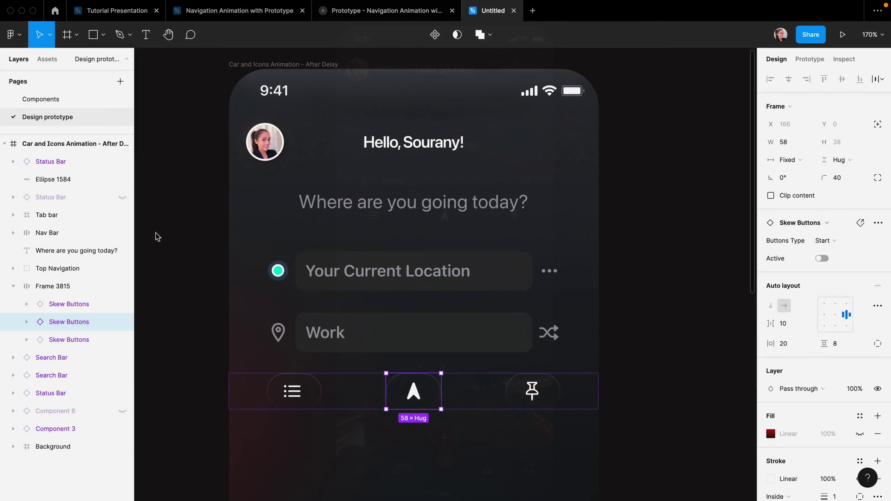
key("Escape")
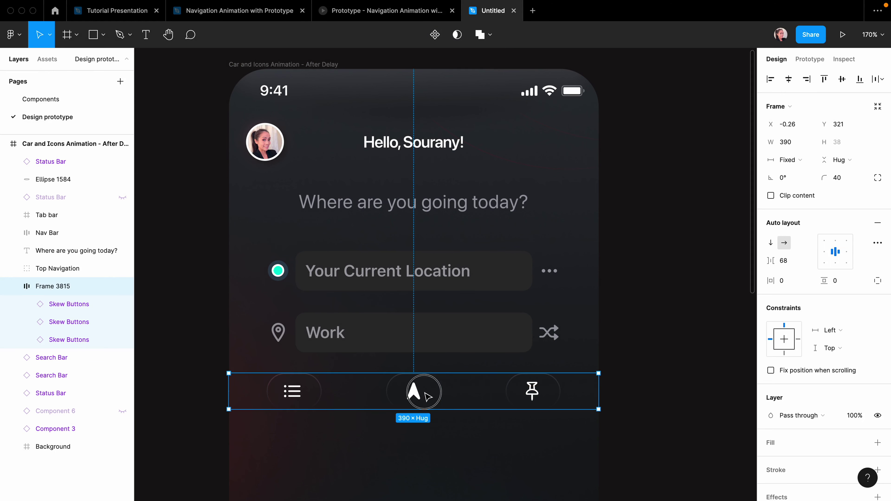
left_click(432, 396)
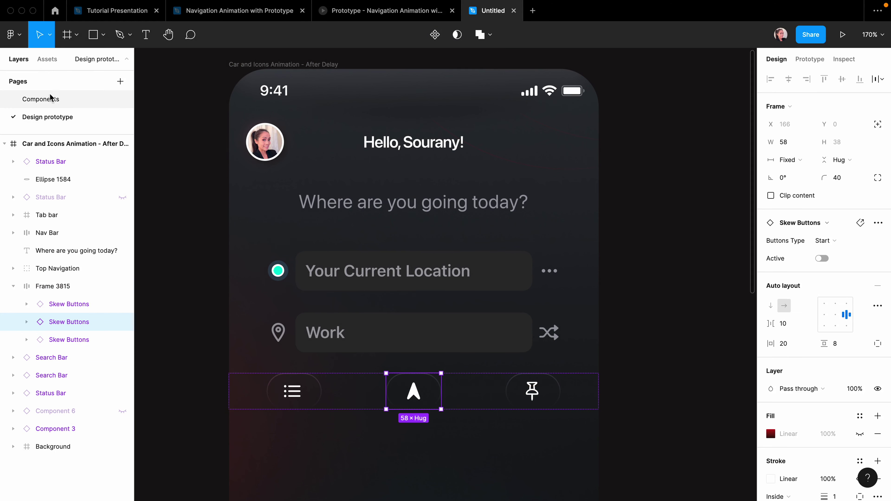
Step: Open the Components page and detach the Buttons instance from its main component
left_click(35, 99)
left_click(596, 331)
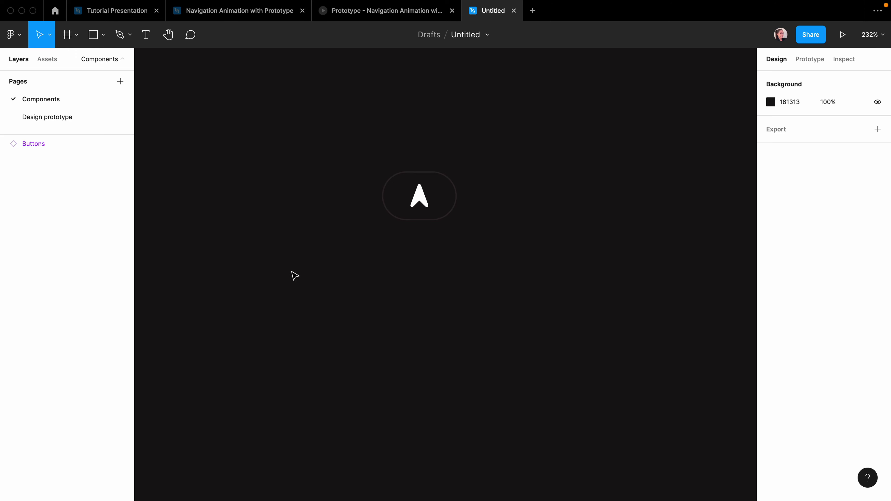
right_click(39, 145)
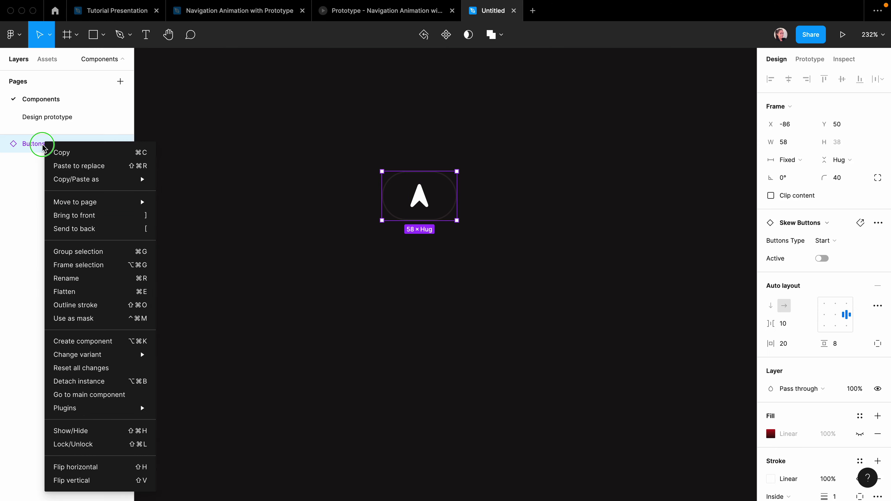
left_click(86, 381)
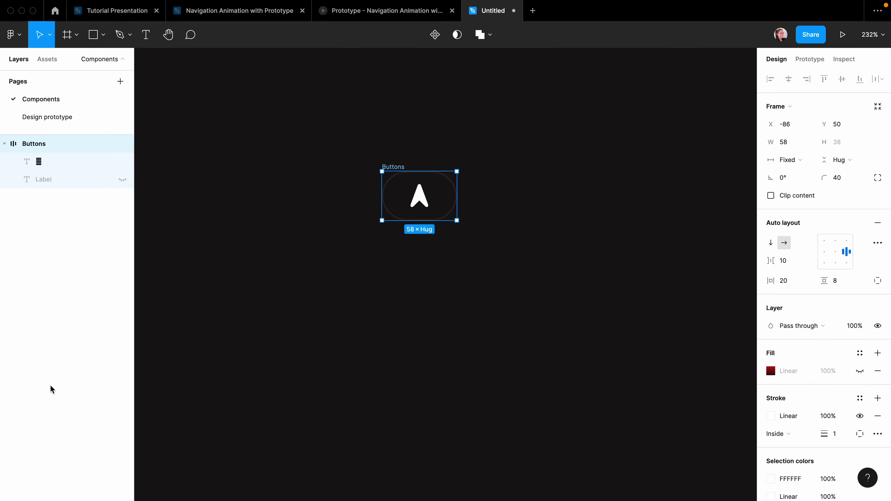
key("Escape")
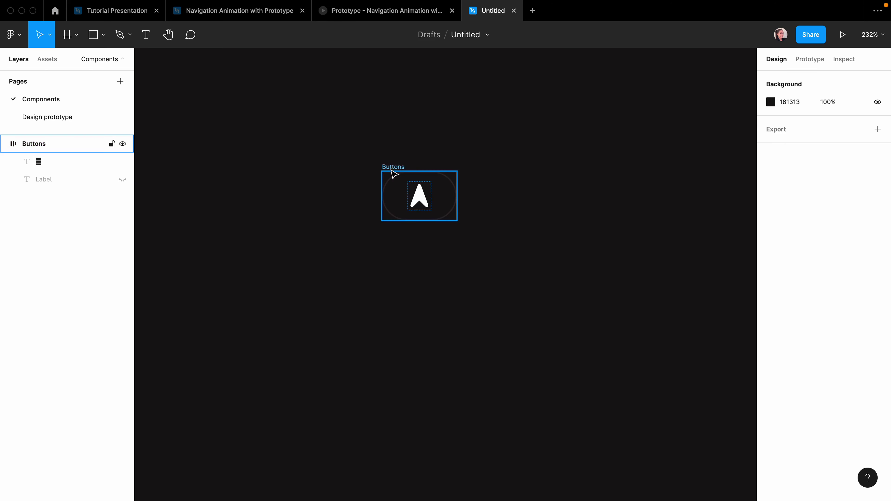
Step: Turn the Buttons frame into a component and add a second variant below the default one
left_click(397, 166)
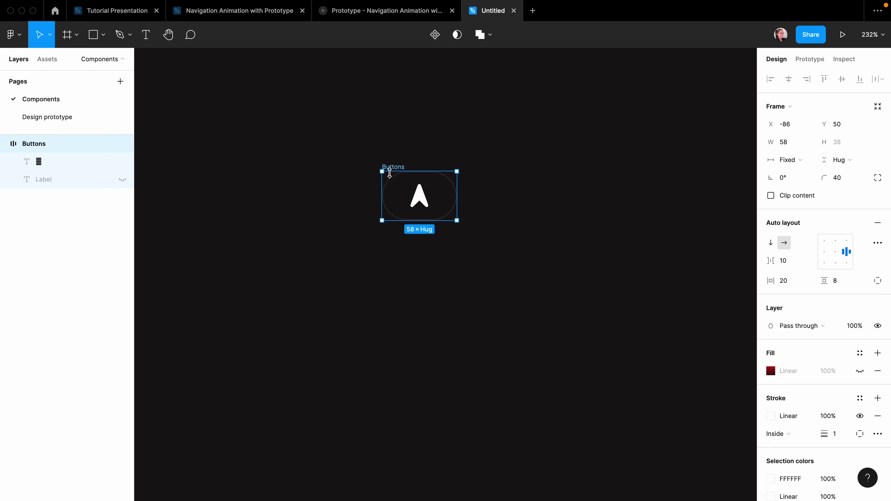
left_click(435, 39)
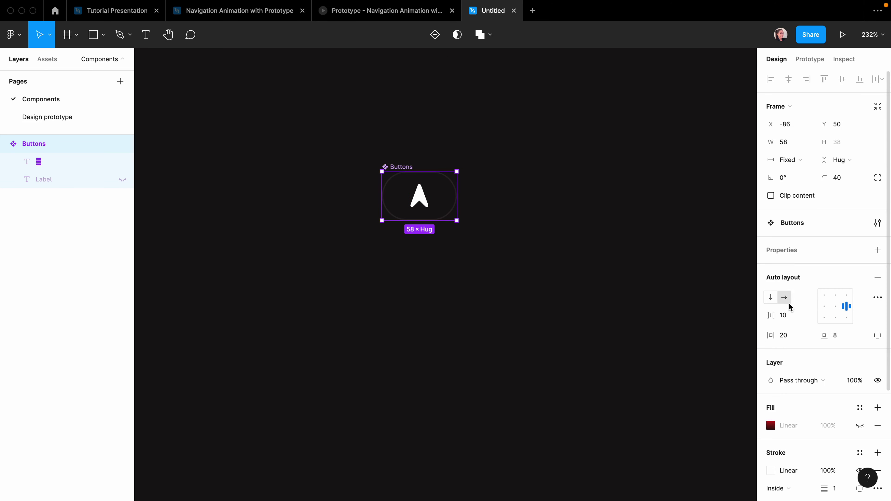
left_click(781, 263)
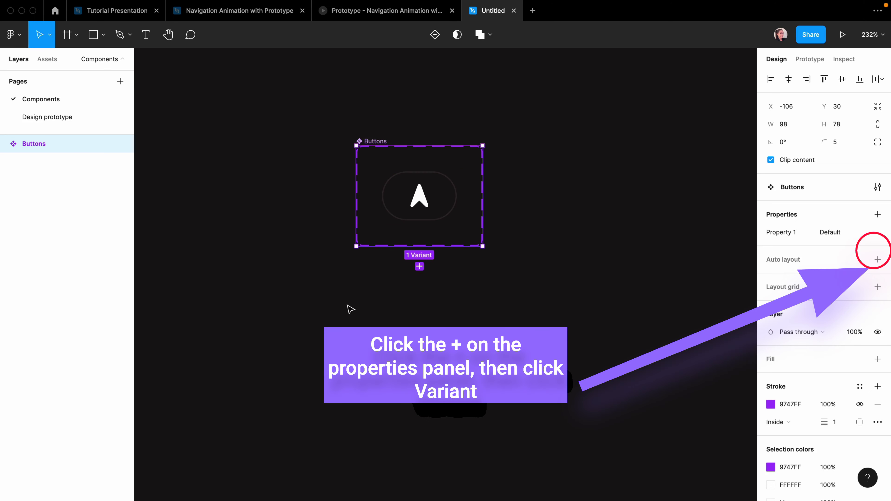
left_click(419, 266)
left_click(482, 270)
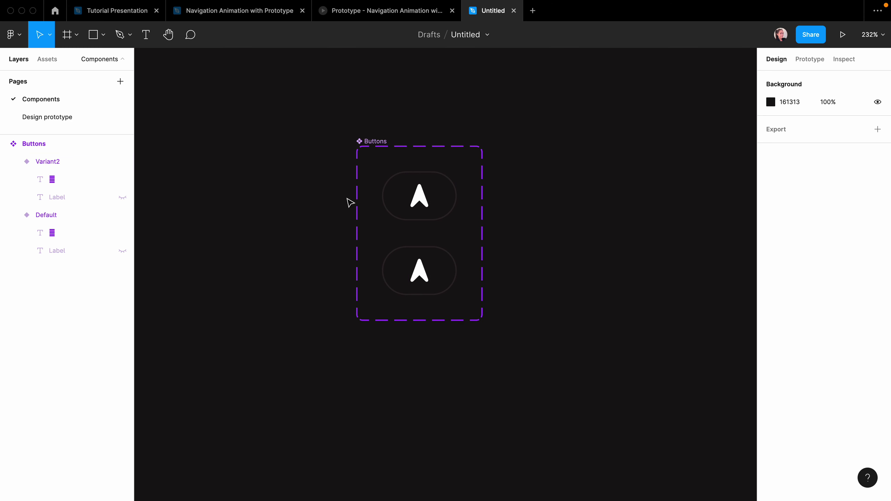
Step: Rename the Buttons component set's variant property to State
left_click(375, 141)
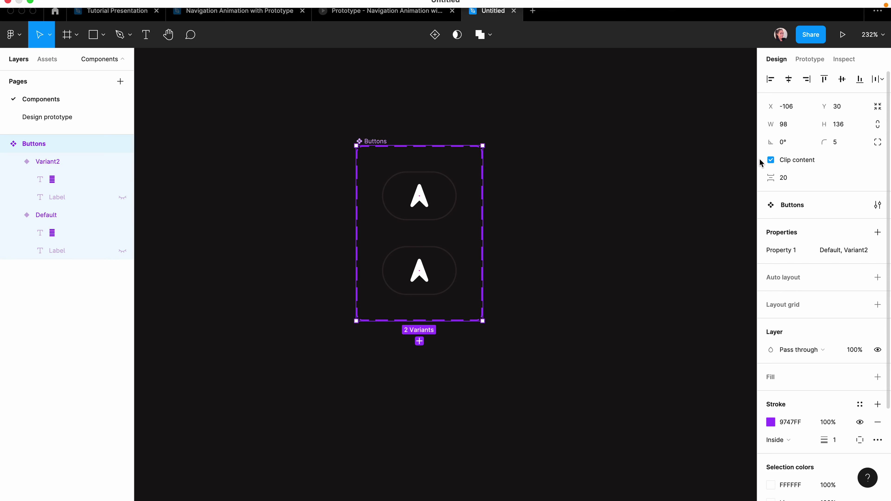
double_click(778, 250)
type("Stat")
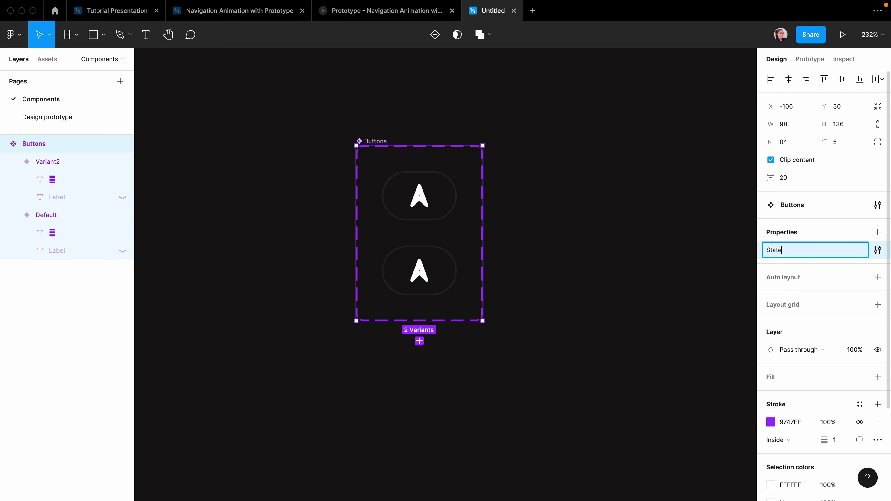
type("e")
key("Return")
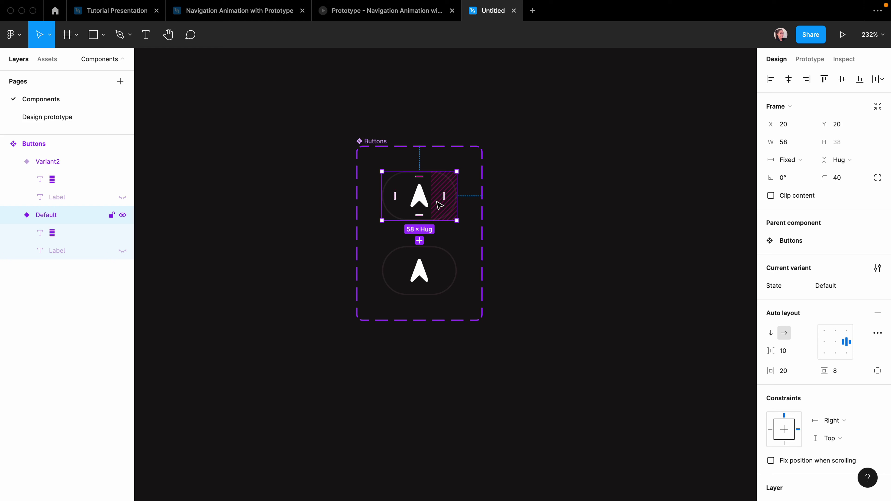
Step: Compare the two button variants and check the arrow button's hover behaviour in the running prototype
left_click(440, 266)
left_click(402, 360)
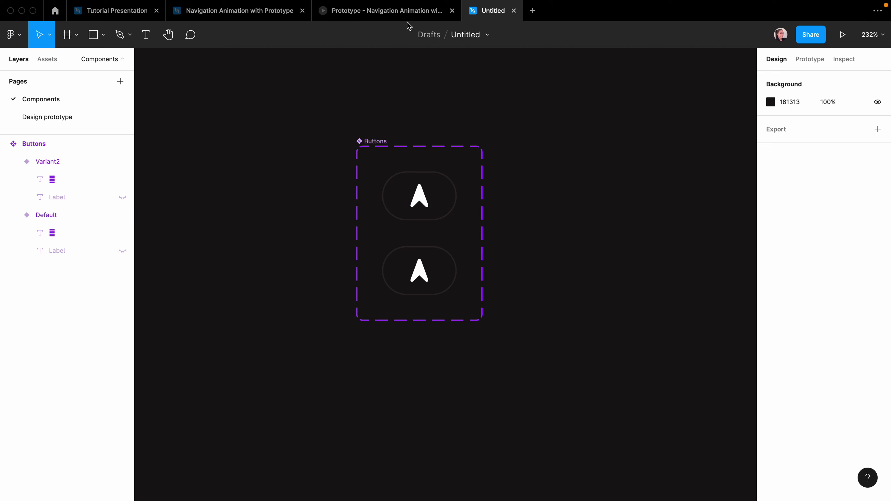
left_click(408, 12)
mouse_move(449, 215)
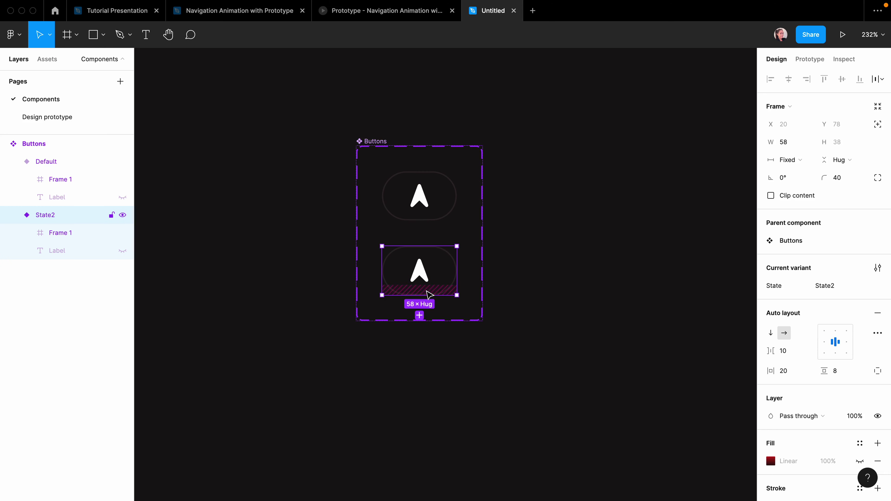
Step: Widen the State2 variant to 100 and make its hidden label visible
left_click_drag(457, 267, 510, 265)
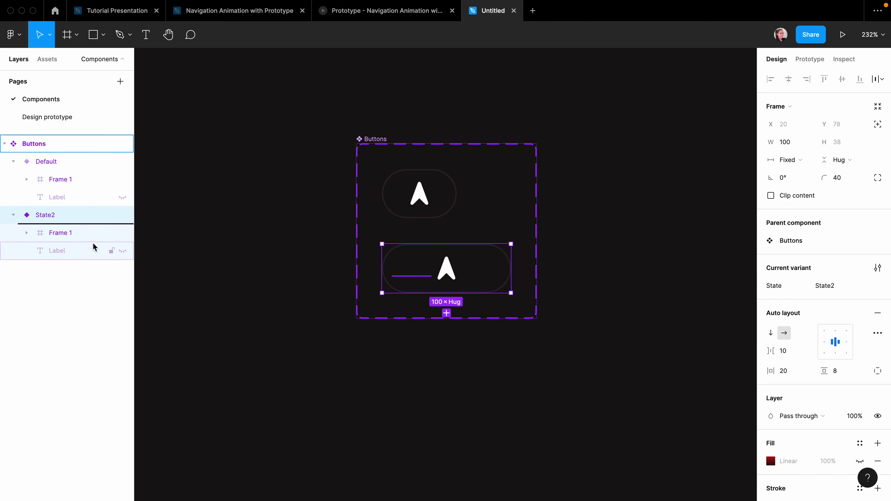
left_click(122, 251)
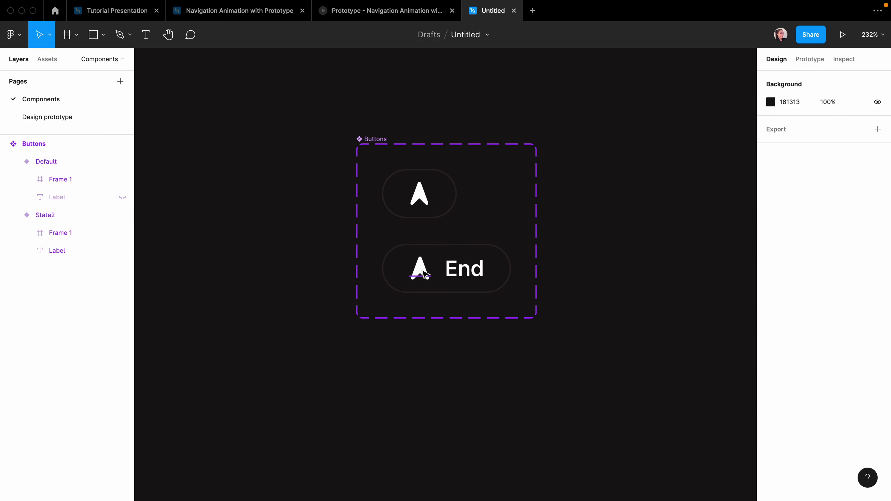
Step: Rotate the State2 variant's arrow icon to about 24° and change its label text to "Start"
double_click(423, 274)
left_click_drag(437, 287, 448, 280)
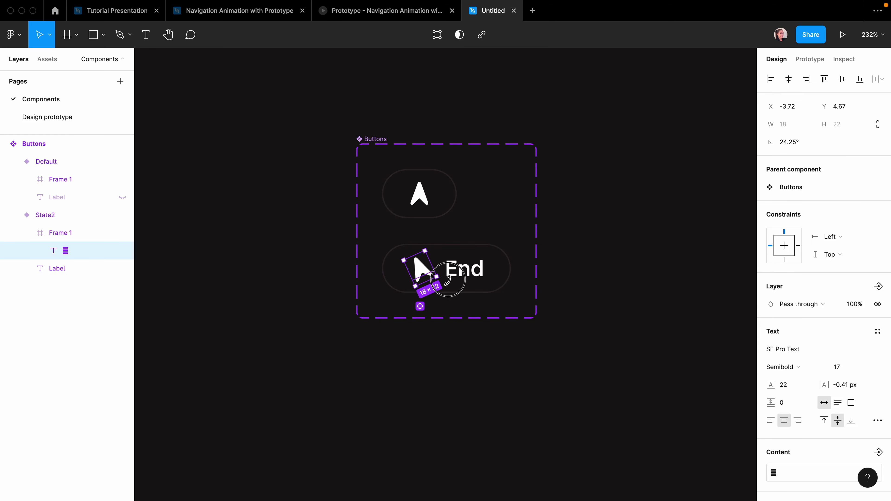
double_click(462, 268)
double_click(458, 267)
type("Start")
left_click(485, 378)
Step: Show the State2 variant's red linear fill and set its white stroke gradient's end stop to 0% opacity
left_click(451, 267)
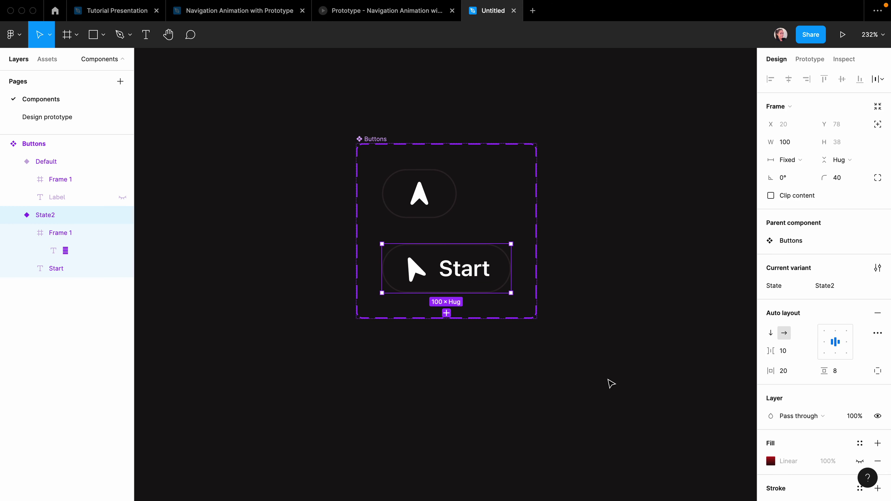
left_click(860, 461)
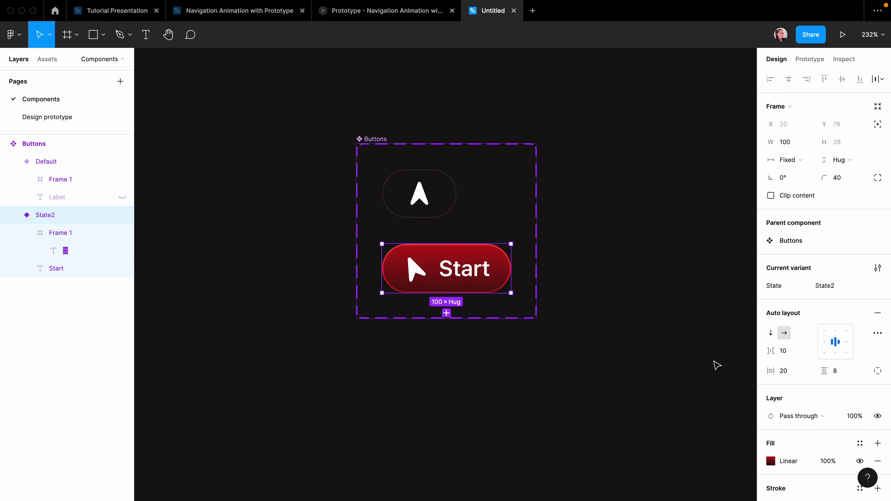
scroll(774, 354, "down", 5)
left_click(771, 350)
left_click_drag(745, 386, 633, 383)
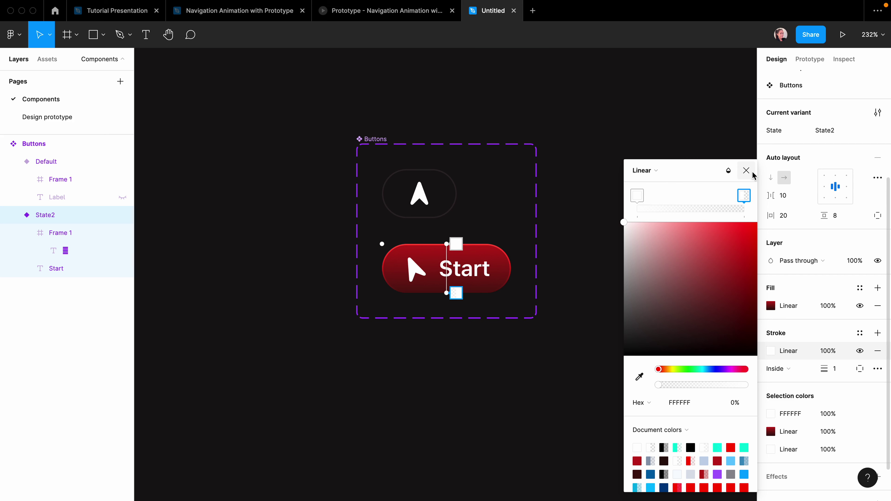
Step: Connect the Default button variant to State2 with a While hovering trigger and a Change to action
left_click(425, 422)
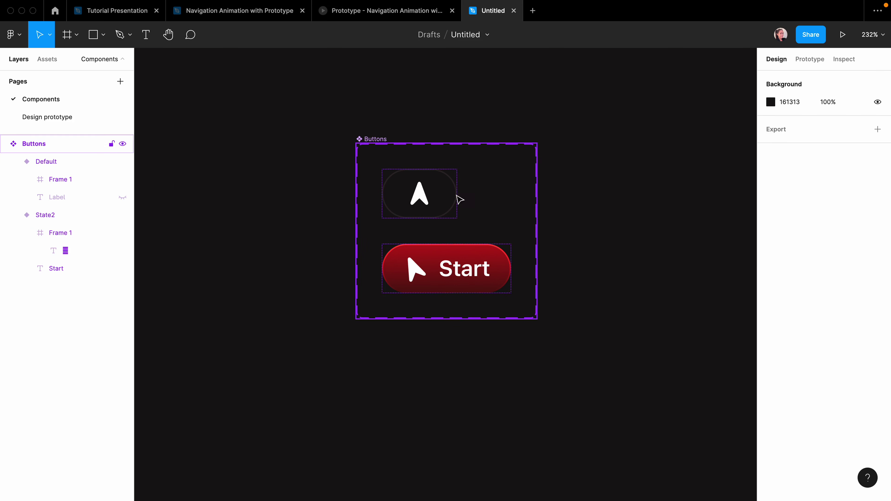
left_click(414, 191)
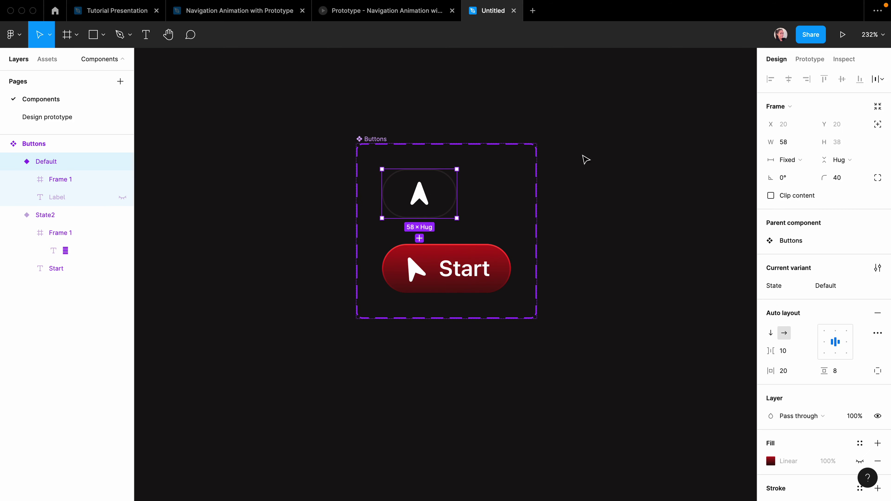
left_click(810, 59)
scroll(491, 191, "up", 5)
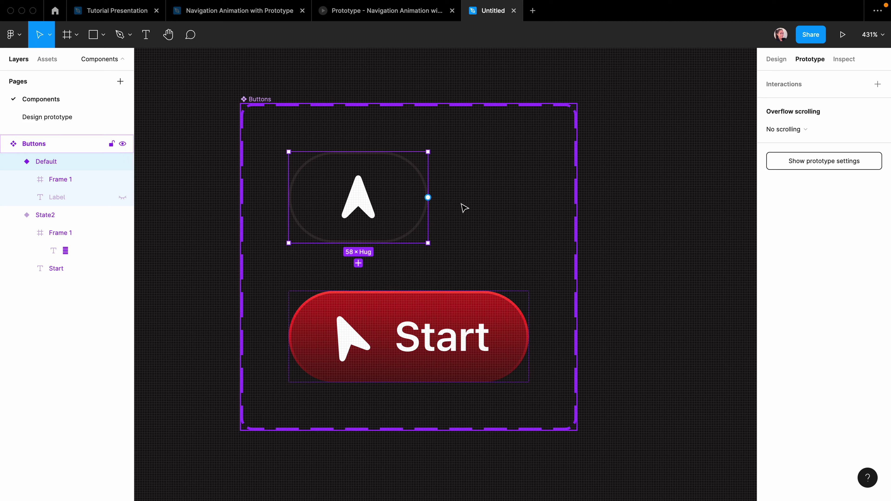
left_click_drag(427, 197, 483, 315)
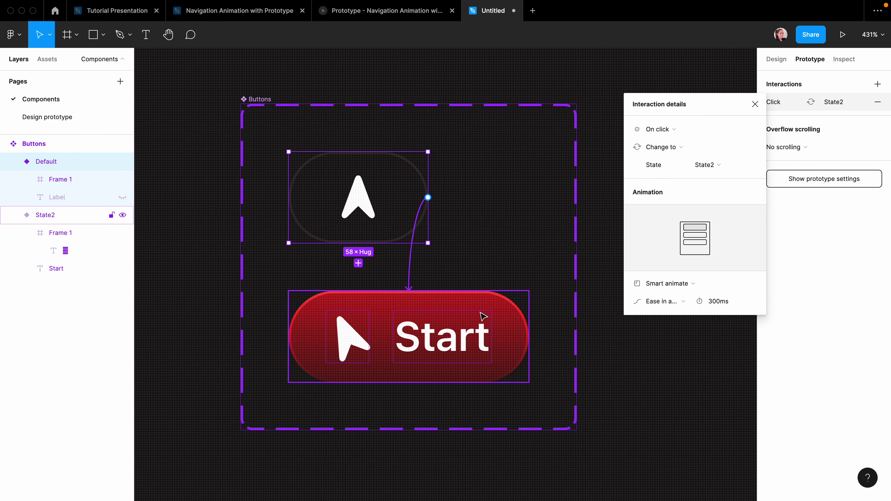
left_click(673, 133)
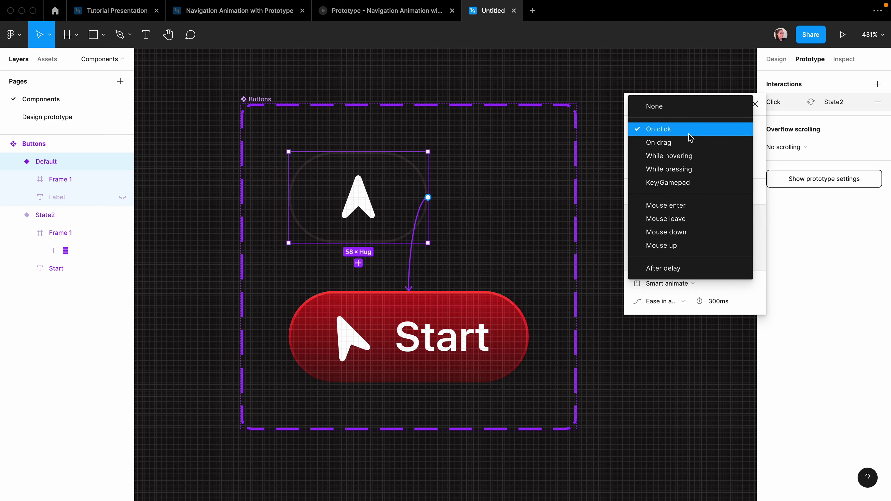
left_click(693, 159)
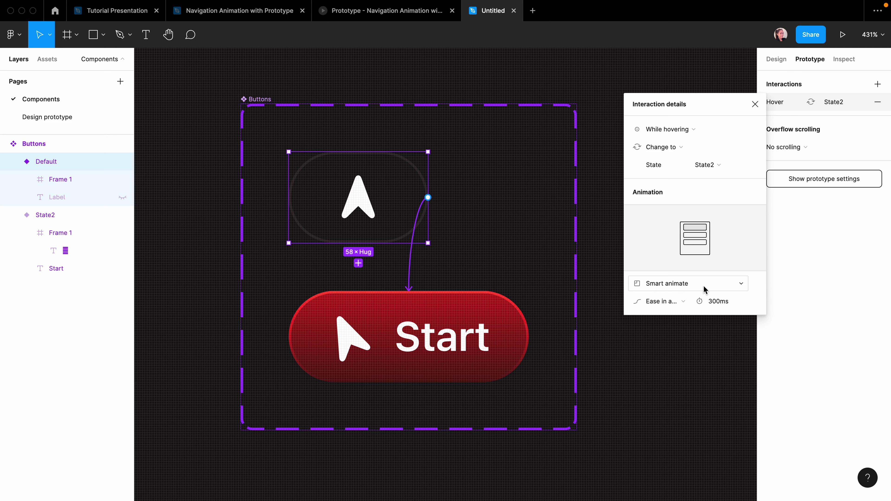
Step: Set the Default variant's hover transition to the Gentle spring easing
left_click(666, 301)
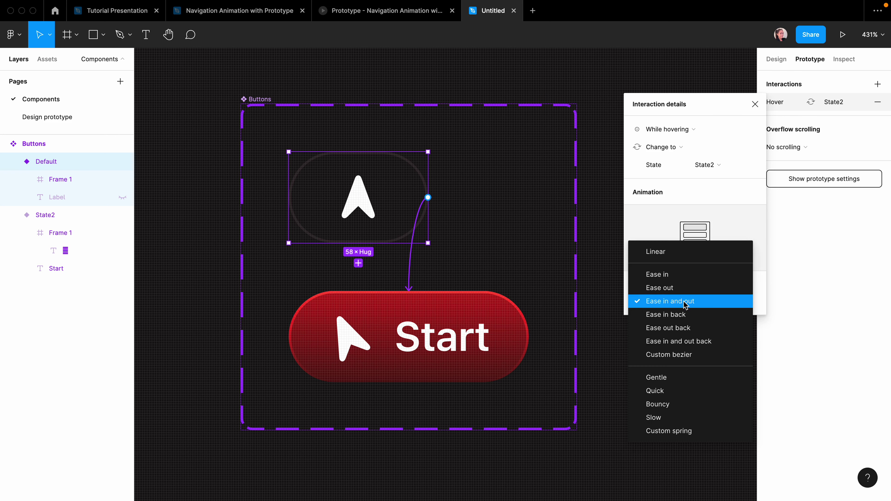
left_click(653, 302)
left_click(685, 305)
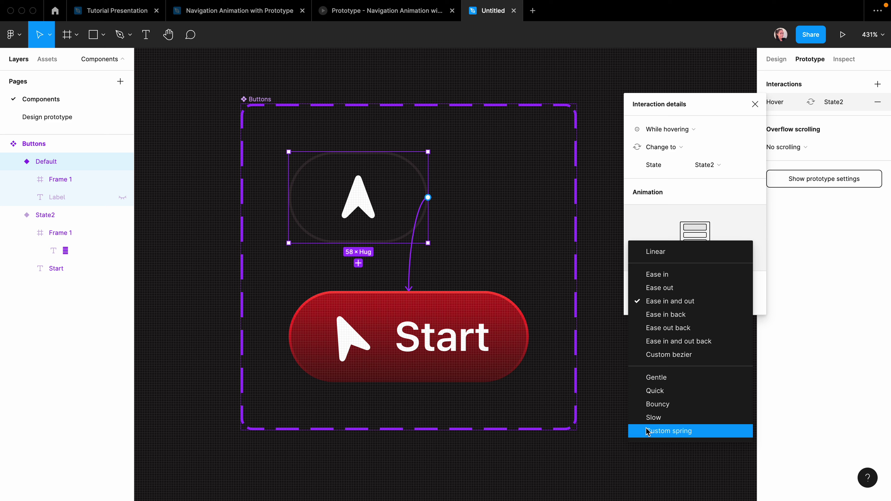
left_click(655, 378)
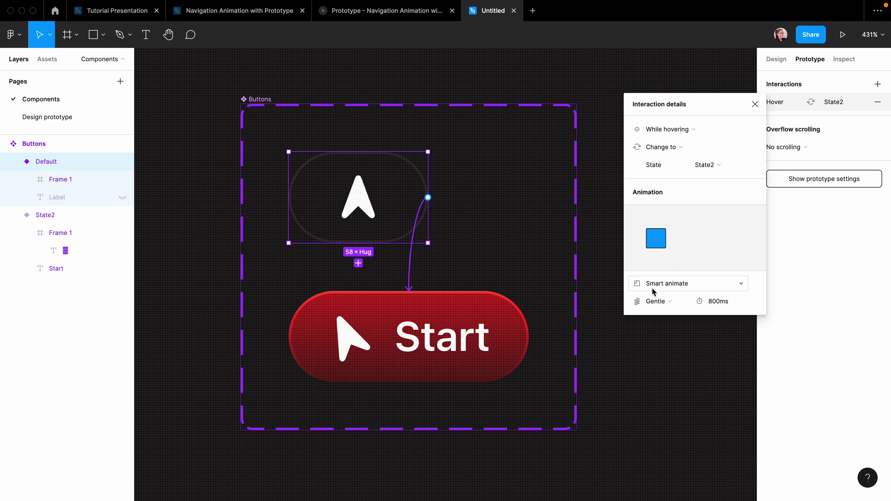
Step: Try the Bouncy and Slow easings on the Default variant's hover transition and go back to Gentle
left_click(660, 303)
left_click(661, 316)
left_click(658, 303)
left_click(659, 313)
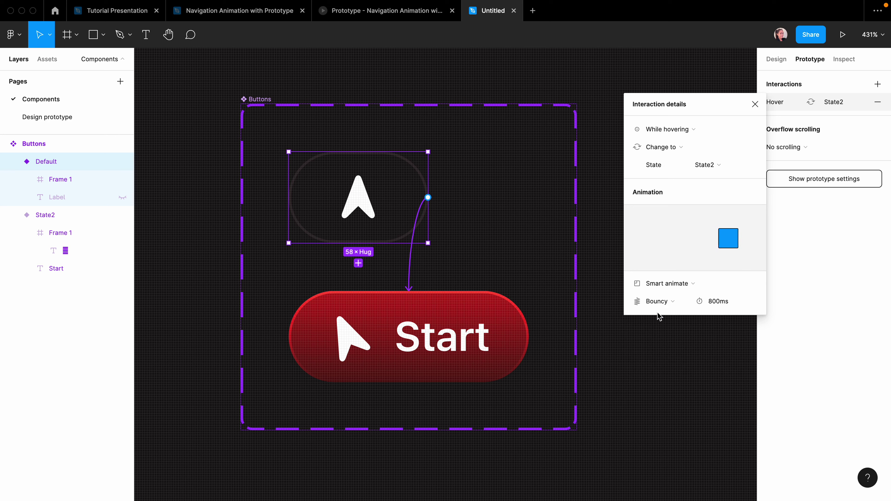
left_click(662, 304)
left_click(662, 314)
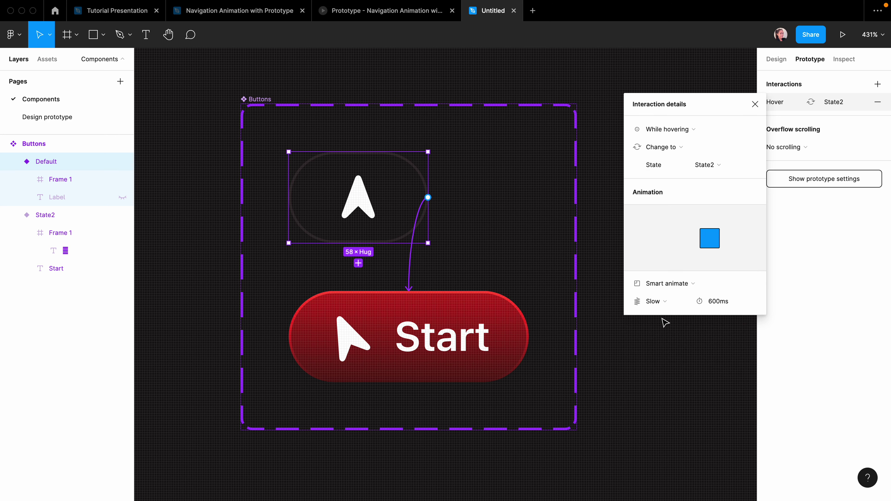
left_click(662, 306)
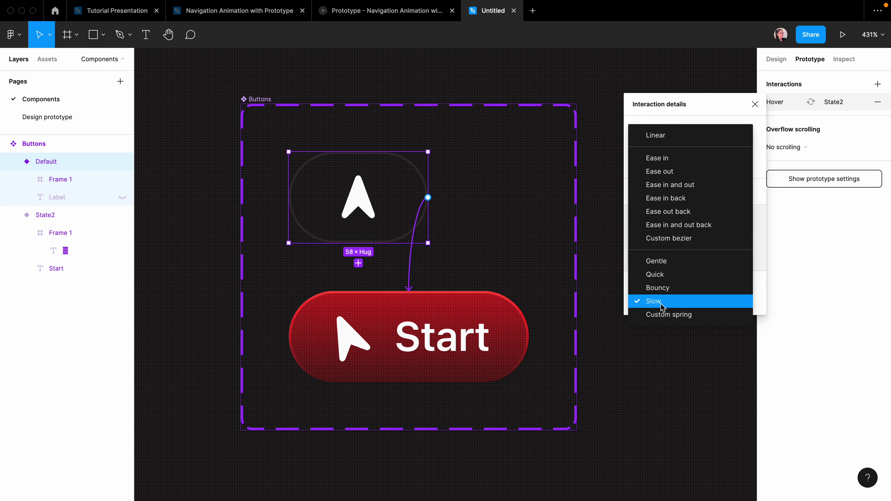
left_click(663, 261)
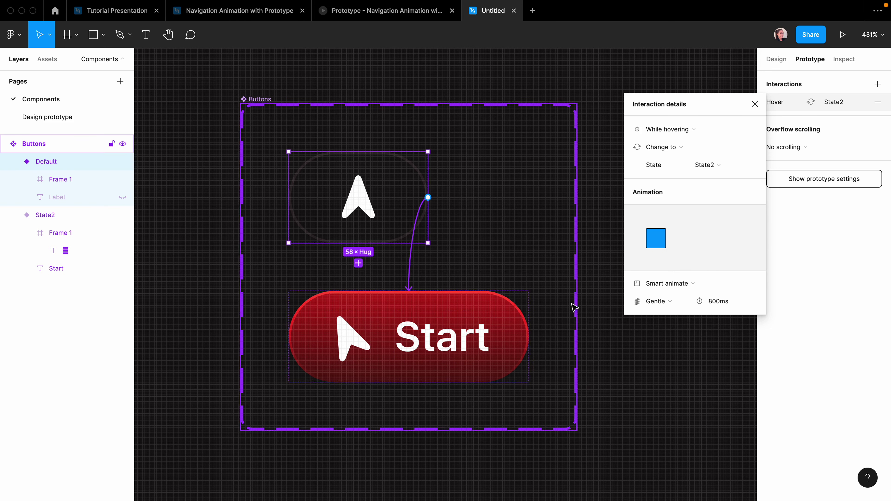
Step: Connect the State2 variant back to Default with a Mouse leave trigger, keeping Smart animate with Gentle easing
left_click(529, 337)
left_click_drag(529, 336, 394, 193)
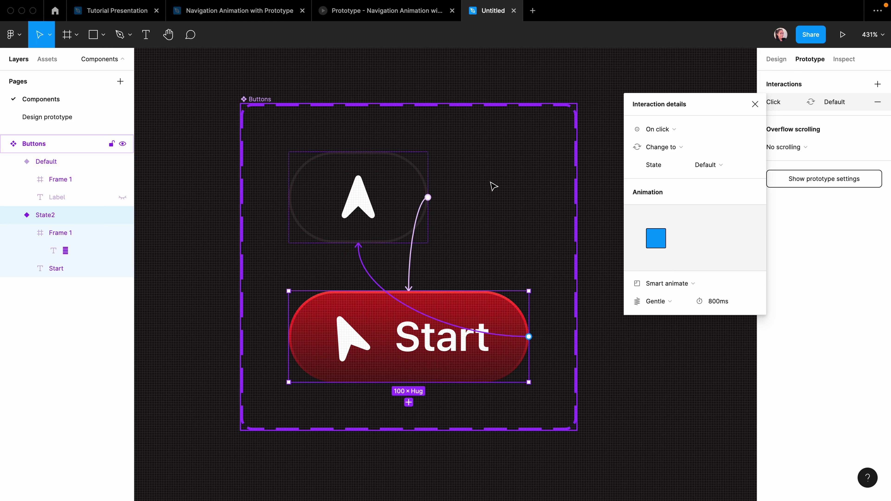
left_click(660, 129)
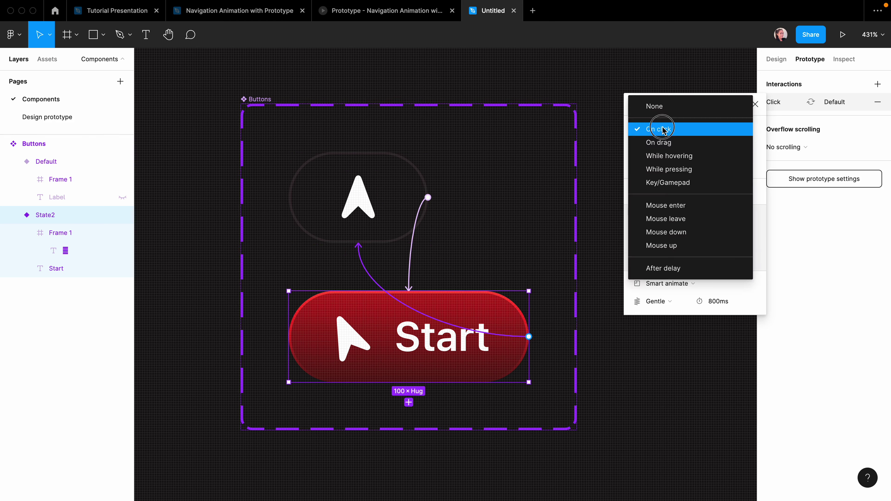
left_click(673, 224)
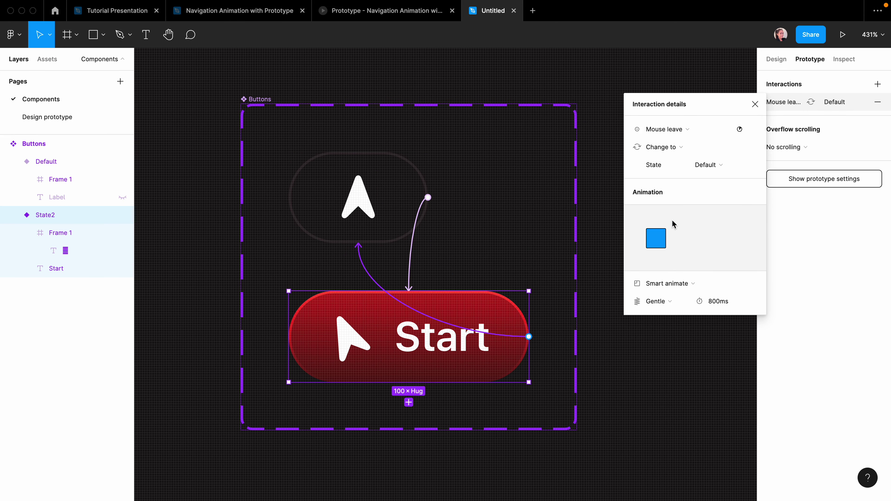
left_click(662, 301)
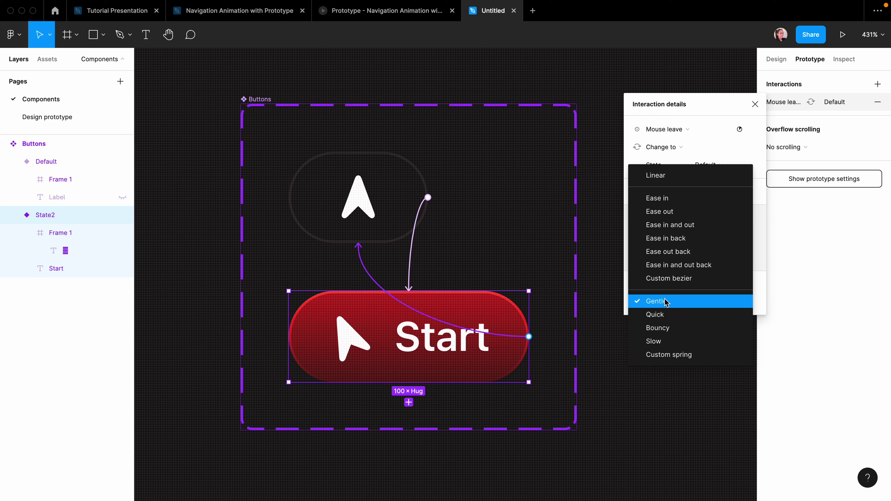
left_click(703, 335)
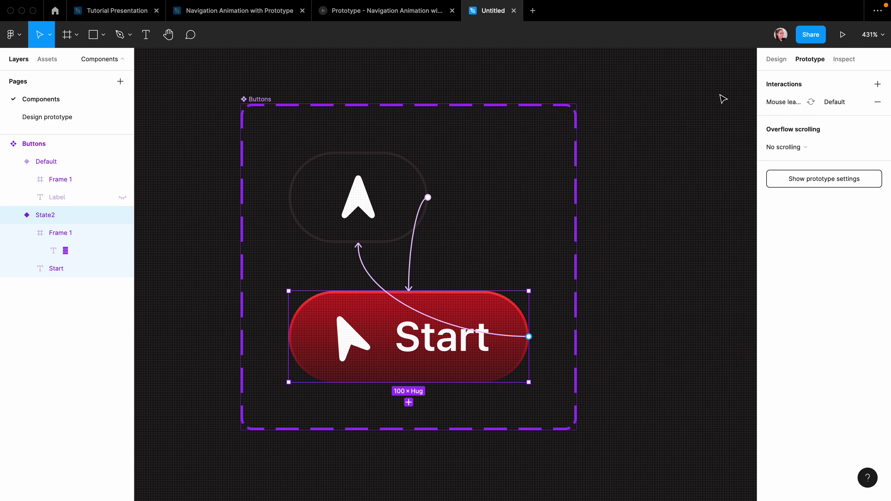
Step: Place an instance of the Buttons component beside the phone frame on the Design prototype page
left_click(776, 59)
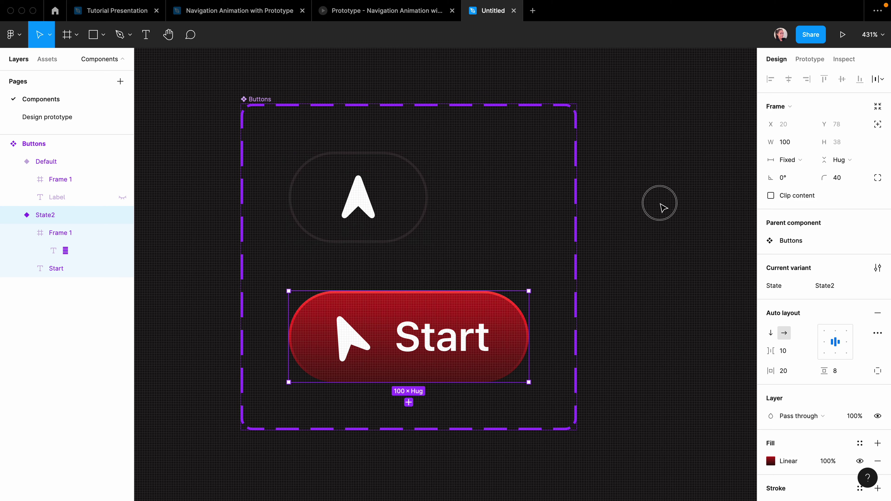
left_click(47, 117)
left_click(47, 59)
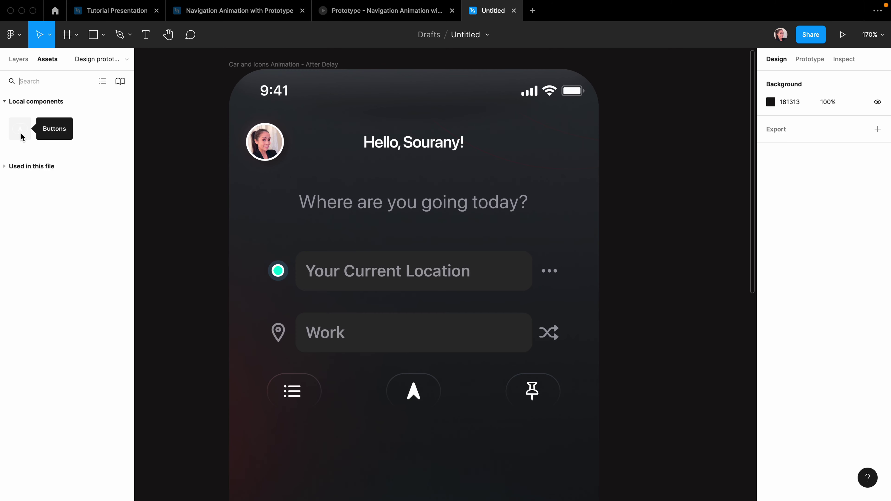
left_click_drag(21, 136, 197, 262)
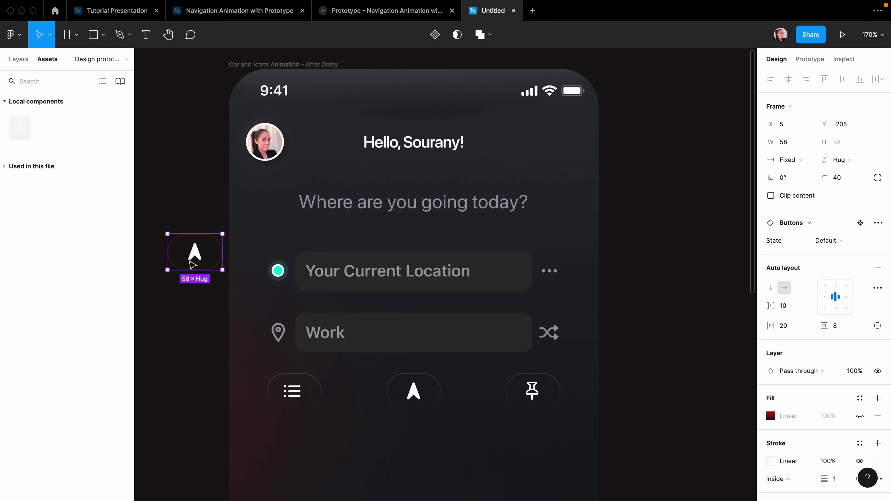
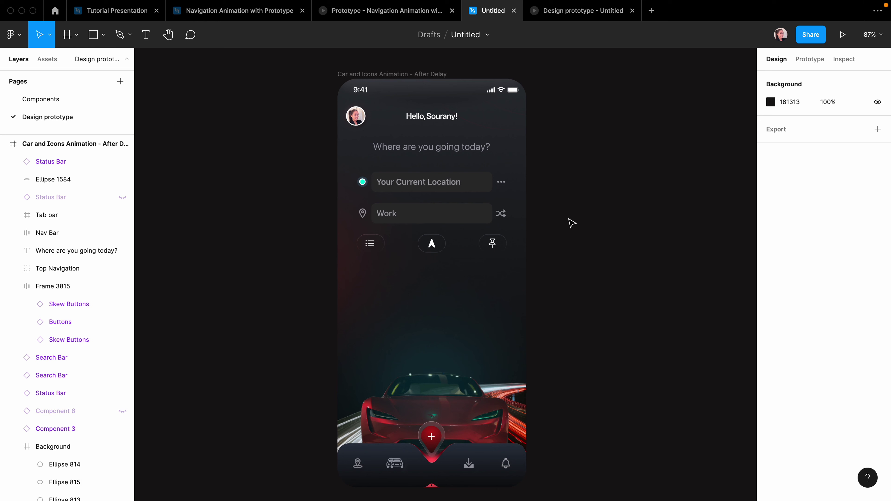
Step: Check the running prototype and examine the interactive component sets in the Navigation Animation with Prototype file
left_click(4, 143)
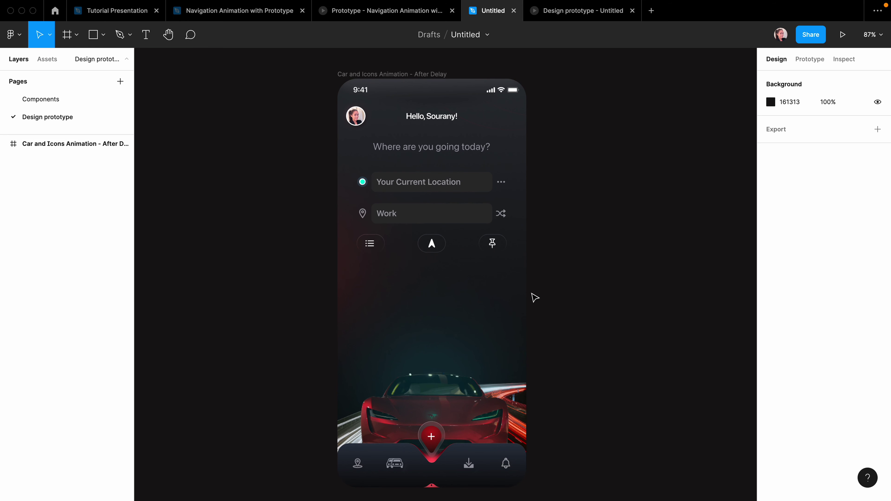
left_click(842, 35)
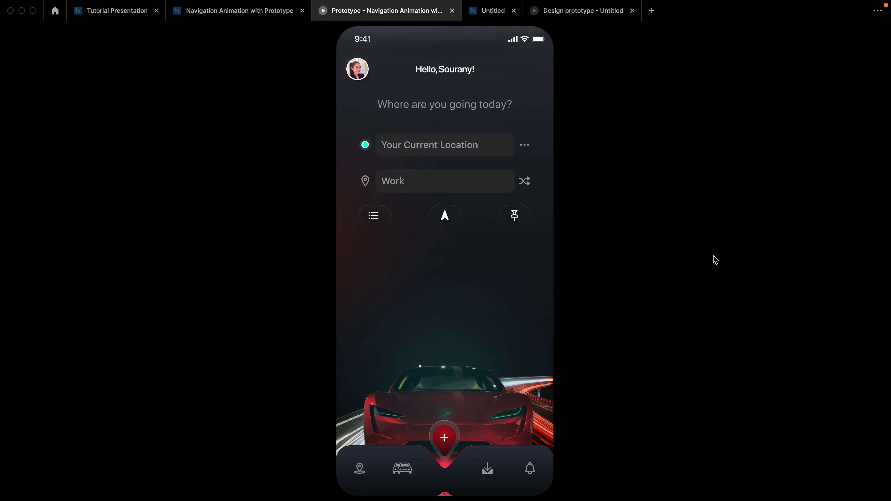
left_click(238, 10)
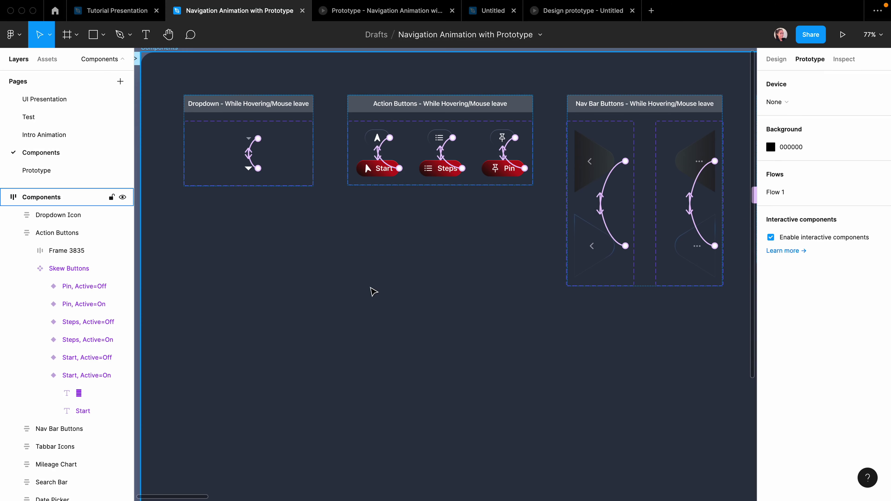
scroll(434, 286, "right", 10)
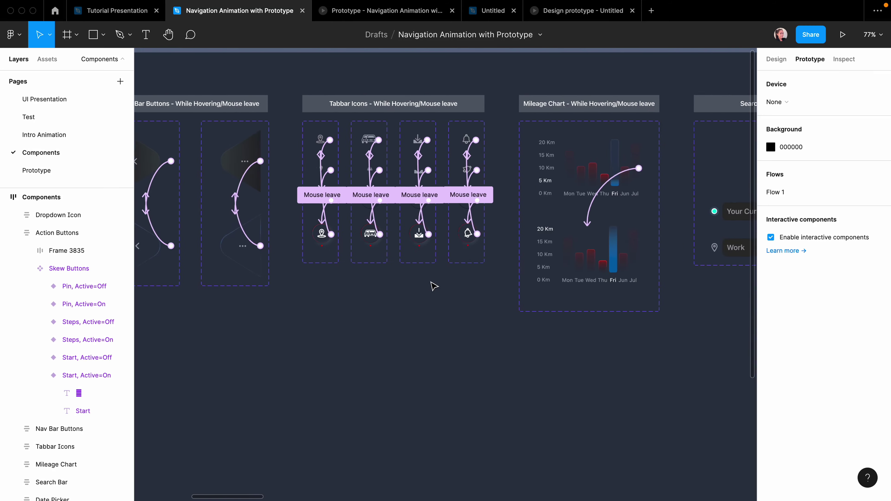
scroll(434, 286, "down", 5)
scroll(434, 286, "right", 5)
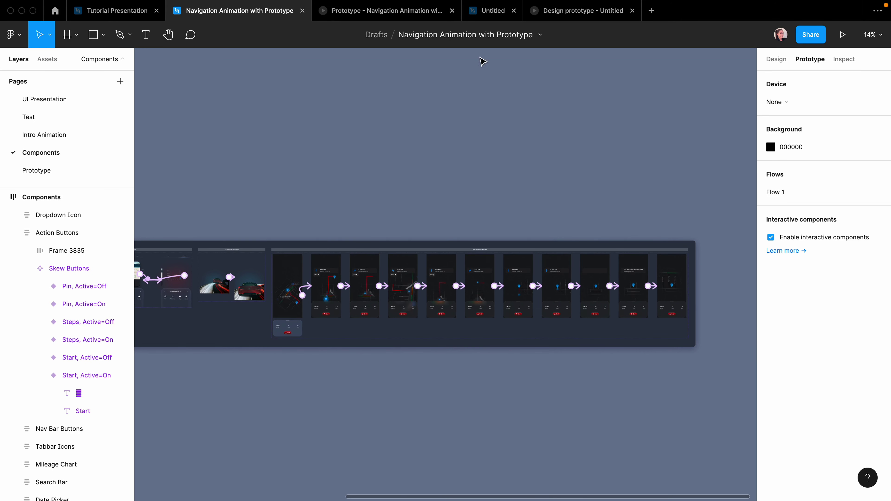
key("shift+1")
scroll(382, 314, "up", 3)
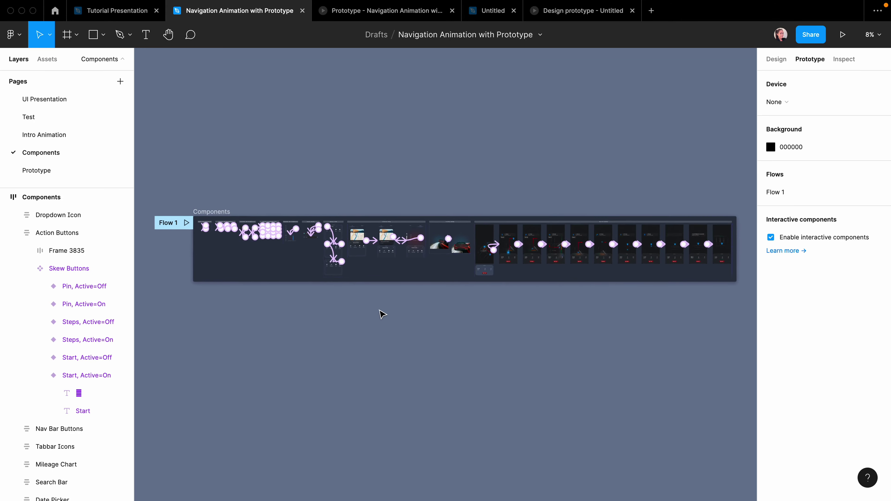
Step: In the Untitled file, bring the Car Animation frame from the Design page onto the Components page
left_click(491, 12)
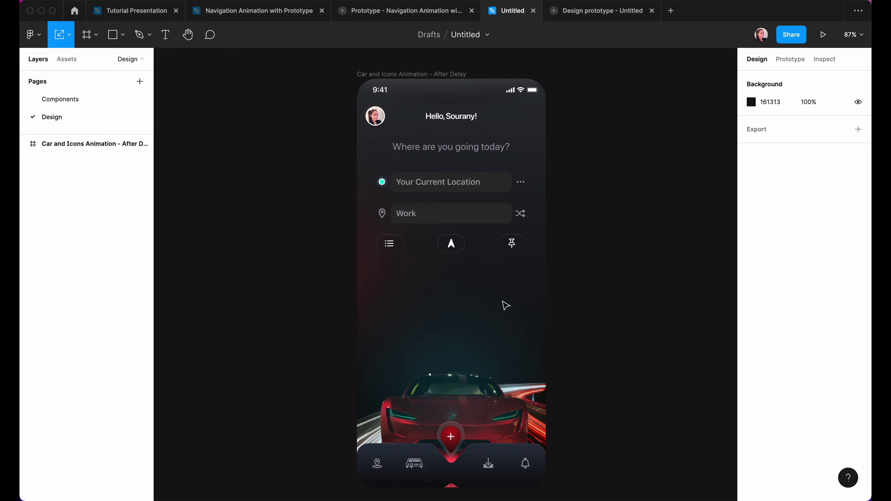
left_click(457, 320)
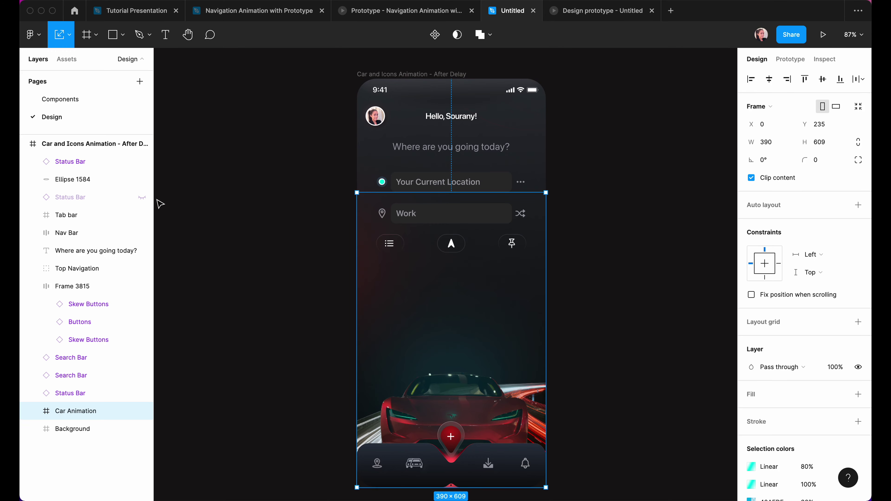
left_click(54, 100)
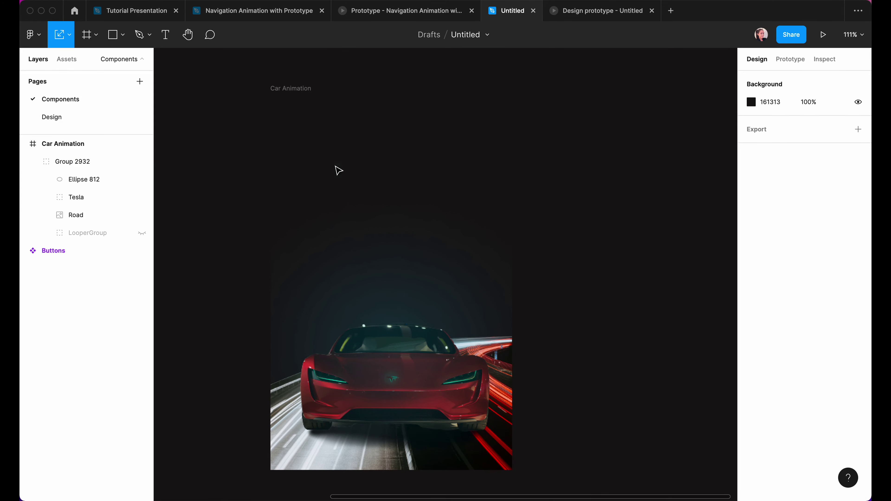
Step: Scale the Tesla group inside the Car Animation frame down to about 197 × 295
key("Tab")
key("shift+2")
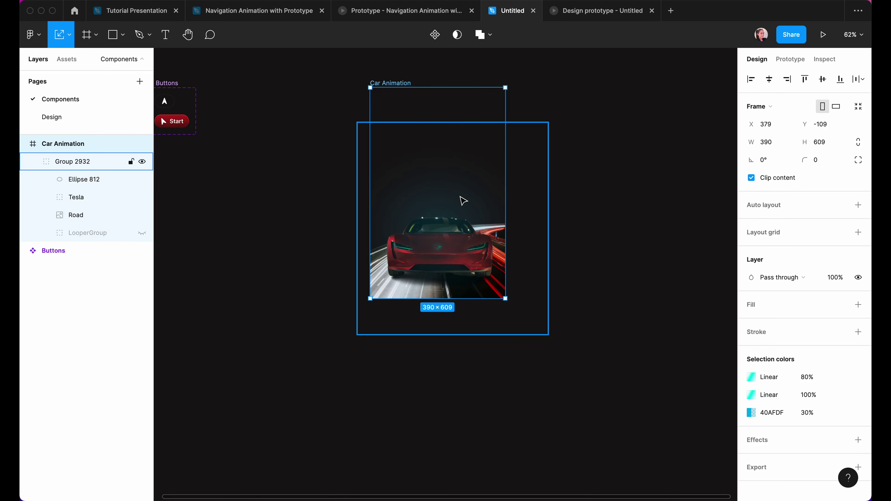
scroll(545, 195, "up", 2)
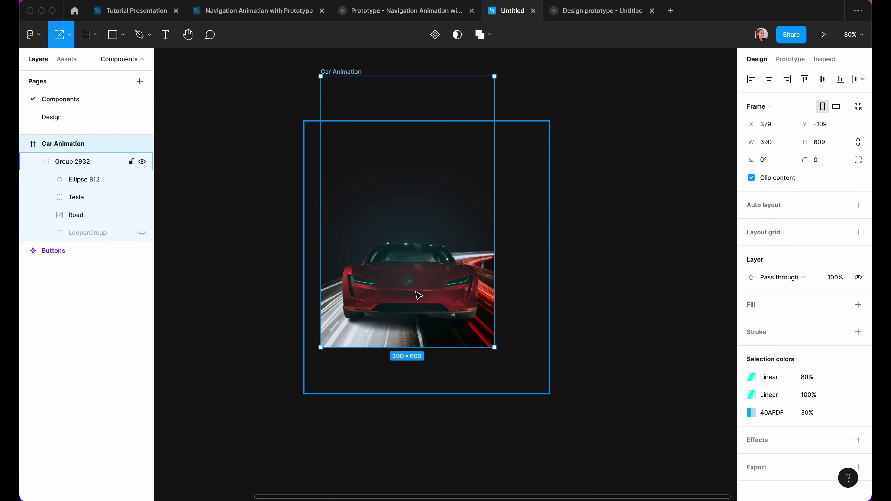
double_click(407, 269)
left_click(76, 197)
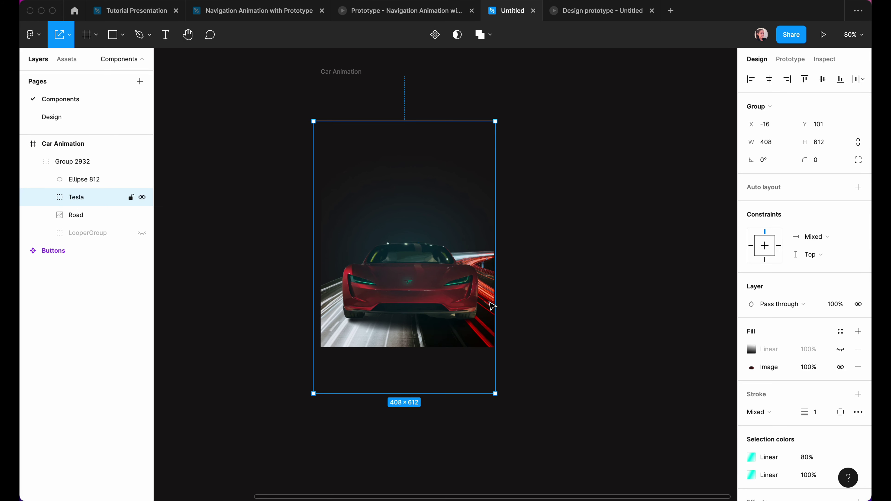
left_click(314, 393)
left_click_drag(316, 391, 408, 253)
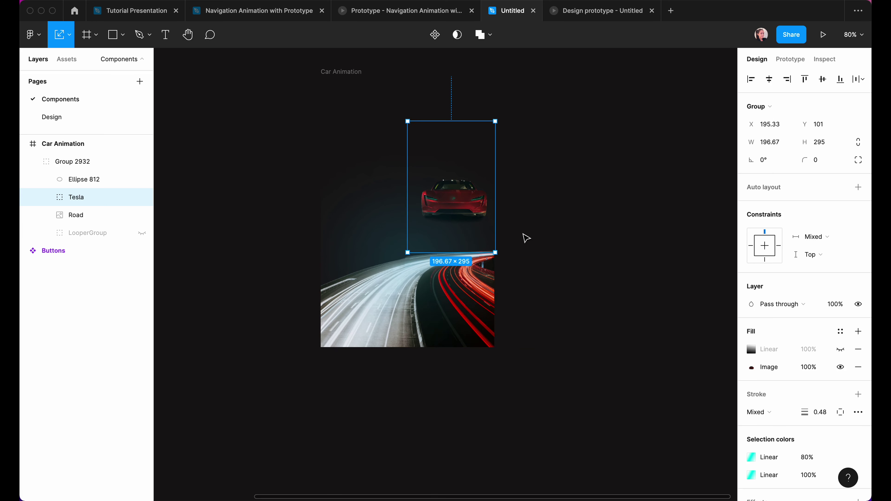
Step: Rotate the Tesla group to 10.83° and position it on the road's far curve at X 211, Y 218
left_click_drag(477, 195, 515, 283)
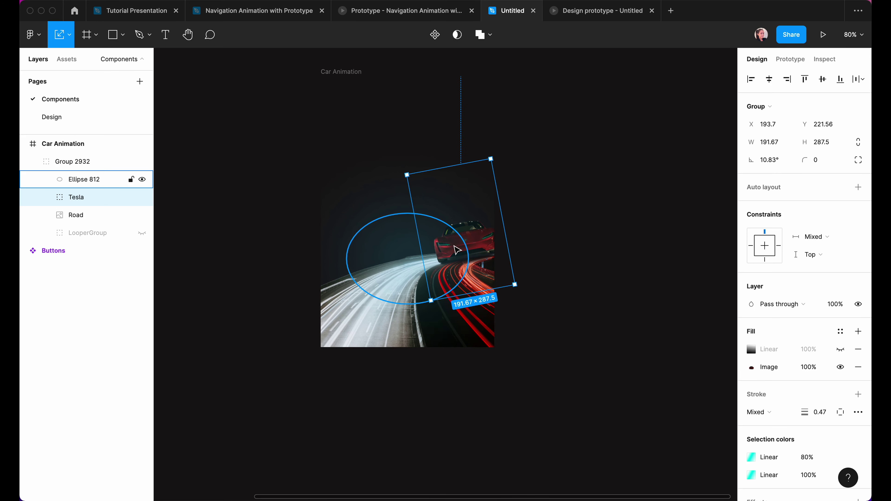
left_click_drag(454, 250, 462, 249)
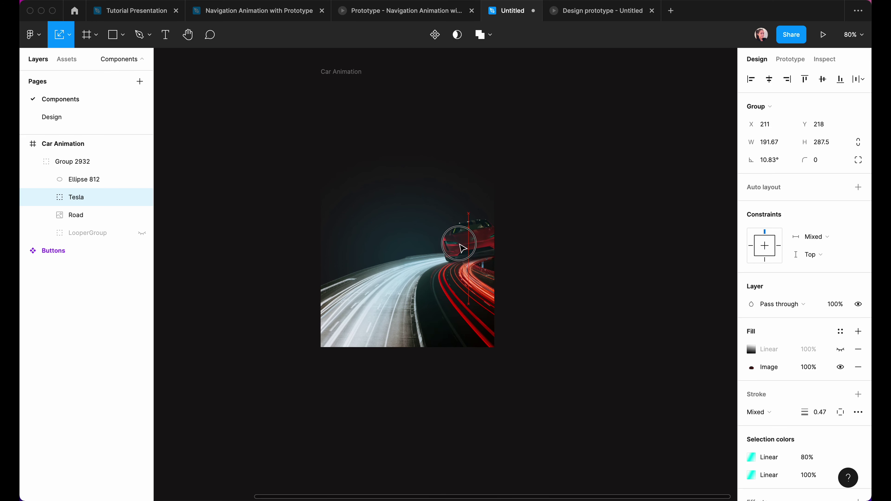
left_click(279, 313)
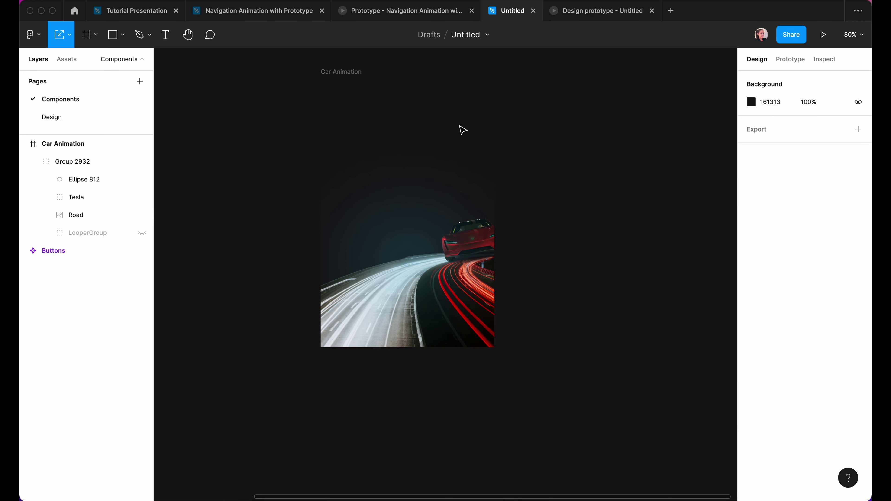
Step: Turn the Car Animation frame into a component and add a second variant below the default one
left_click(336, 72)
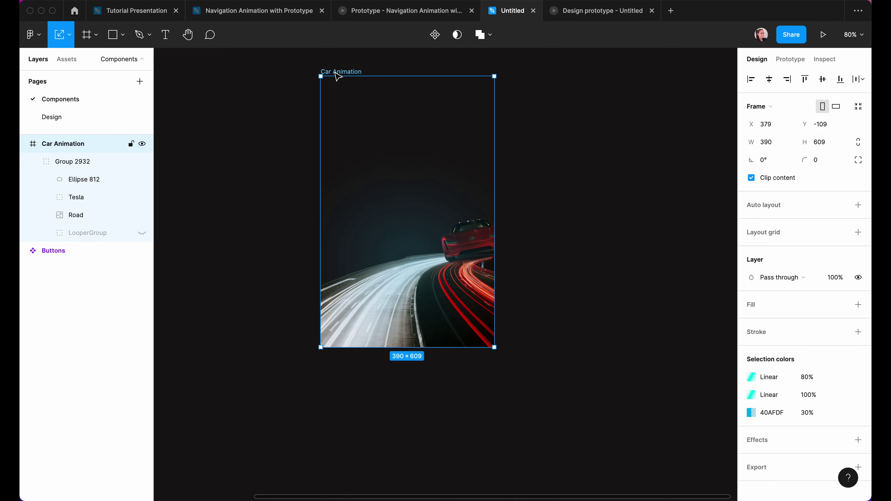
left_click(433, 38)
left_click(858, 234)
left_click(859, 235)
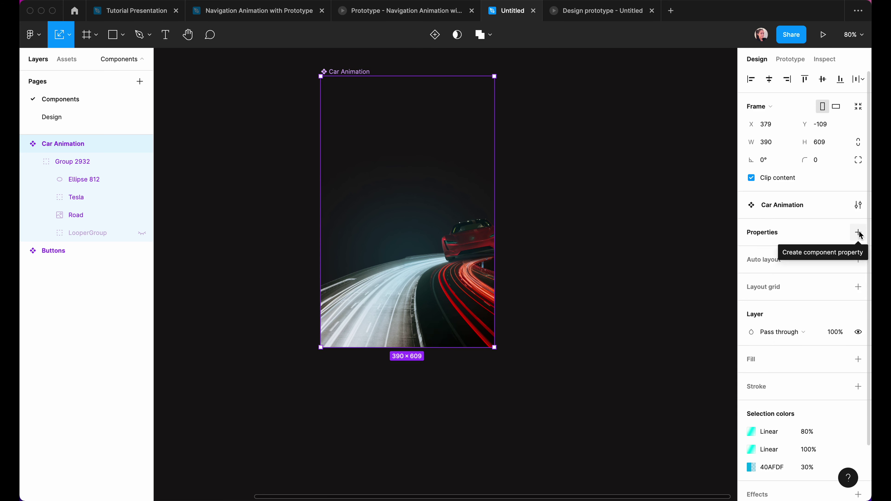
left_click(859, 233)
left_click(838, 265)
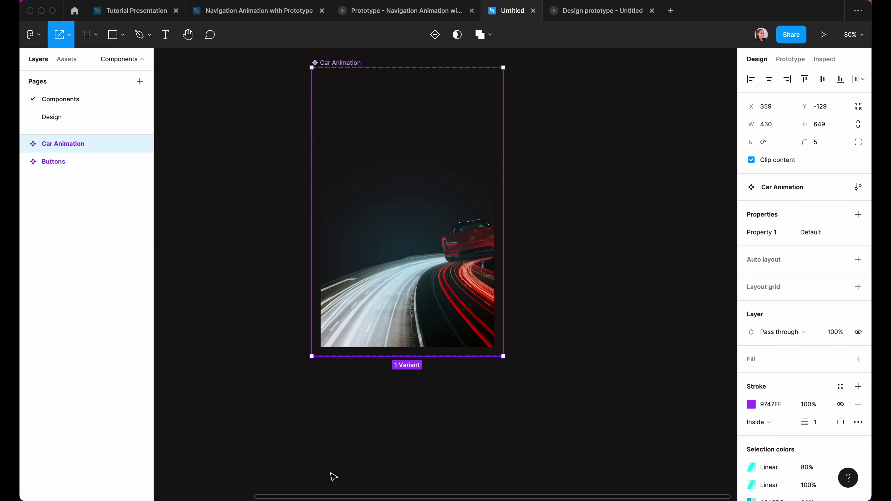
left_click(408, 376)
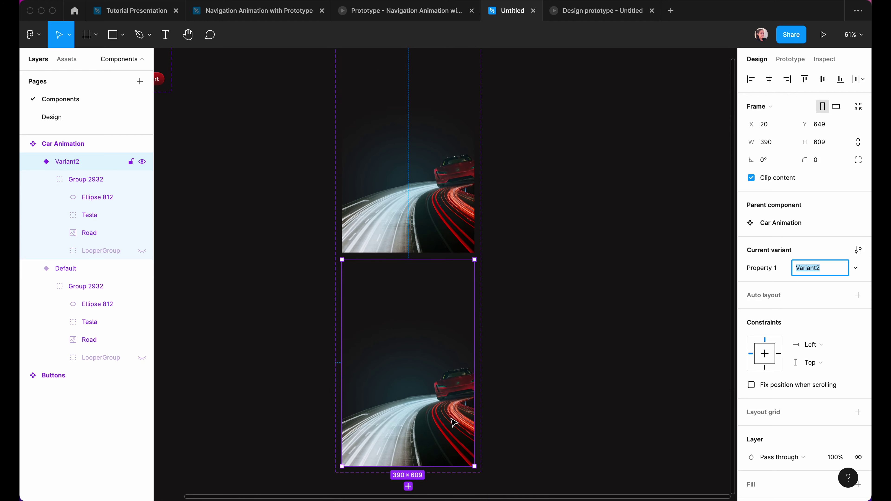
Step: Set the rotation of the Tesla group in Variant2 to 0°
double_click(460, 388)
left_click(774, 161)
type("0")
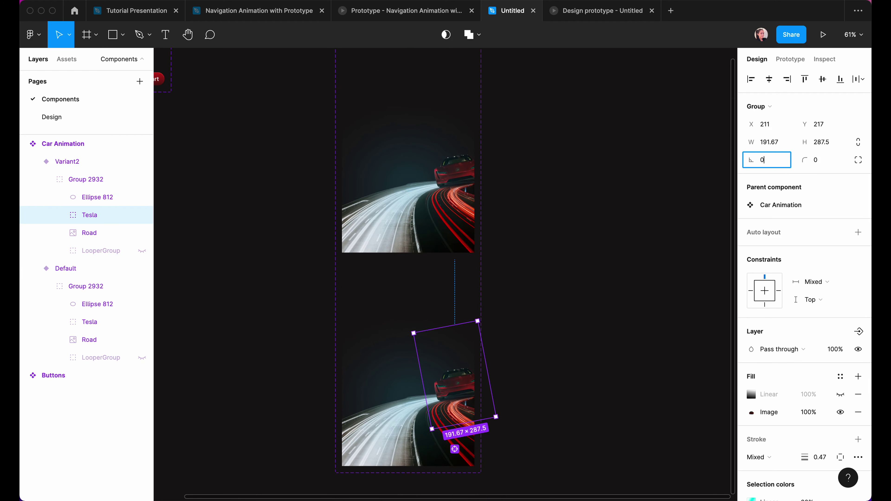
key("Return")
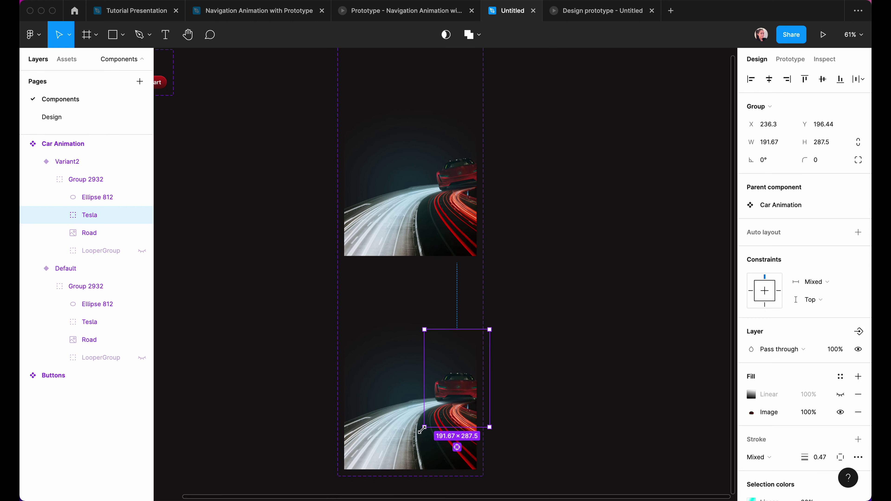
Step: Scale Variant2's Tesla group up to about 414 × 621 and position it at X -24, Y 100
key("k")
scroll(424, 425, "up", 5)
scroll(426, 427, "down", 5)
left_click_drag(426, 427, 354, 468)
left_click_drag(436, 458, 423, 428)
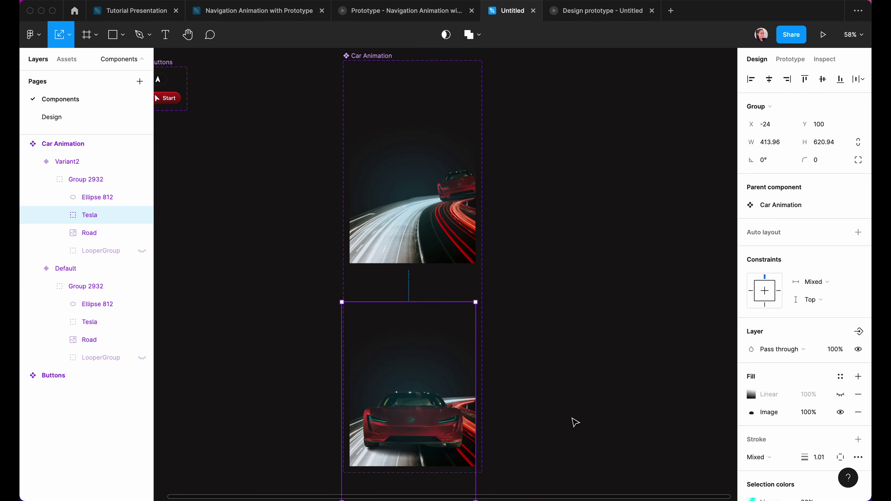
left_click(501, 415)
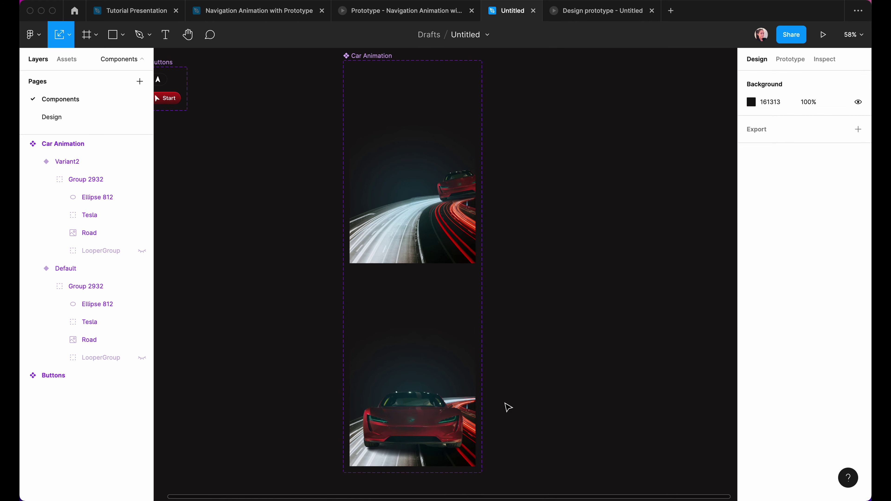
Step: Connect the Default variant to Variant2 with a Change to interaction triggered after a delay of 100 ms
left_click(421, 211)
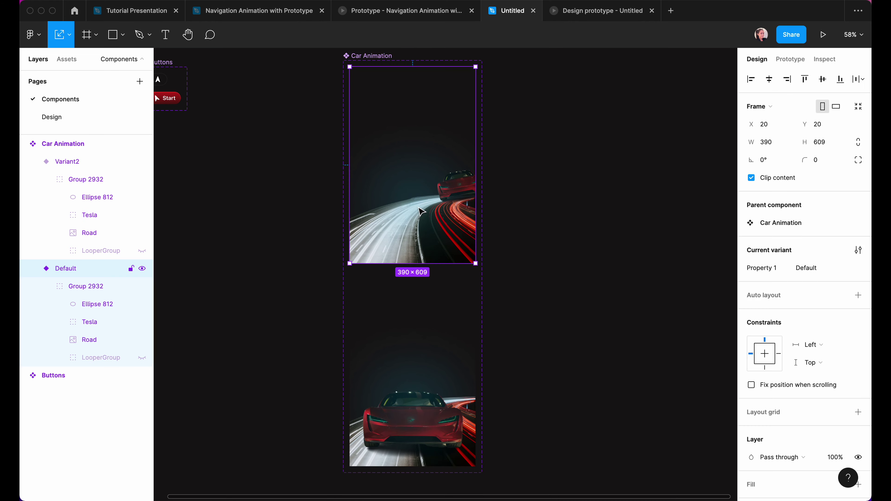
left_click(791, 59)
left_click_drag(475, 165, 442, 287)
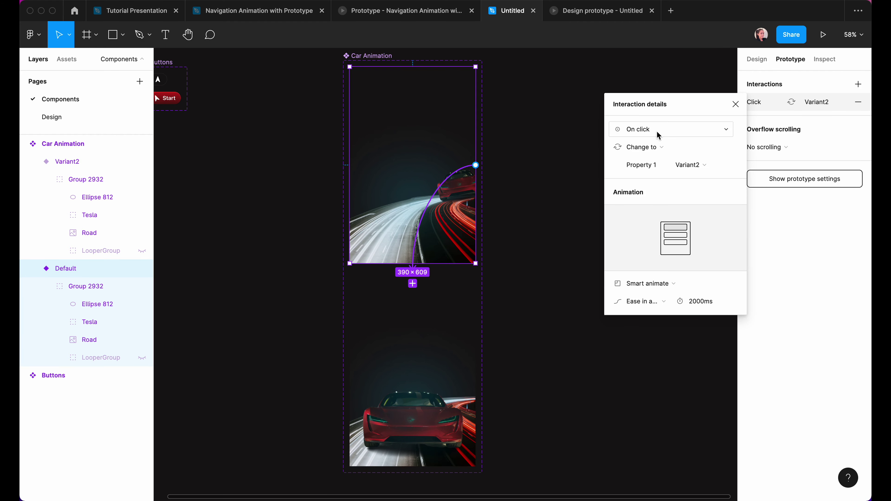
left_click(635, 135)
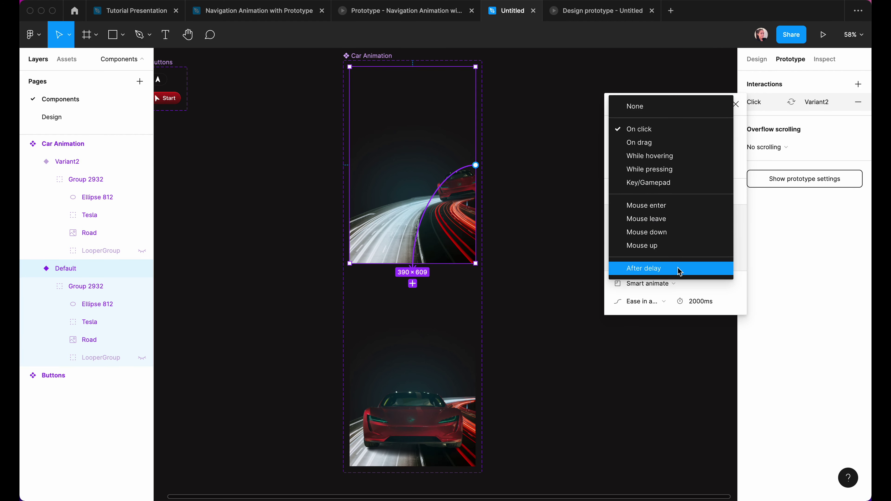
left_click(644, 268)
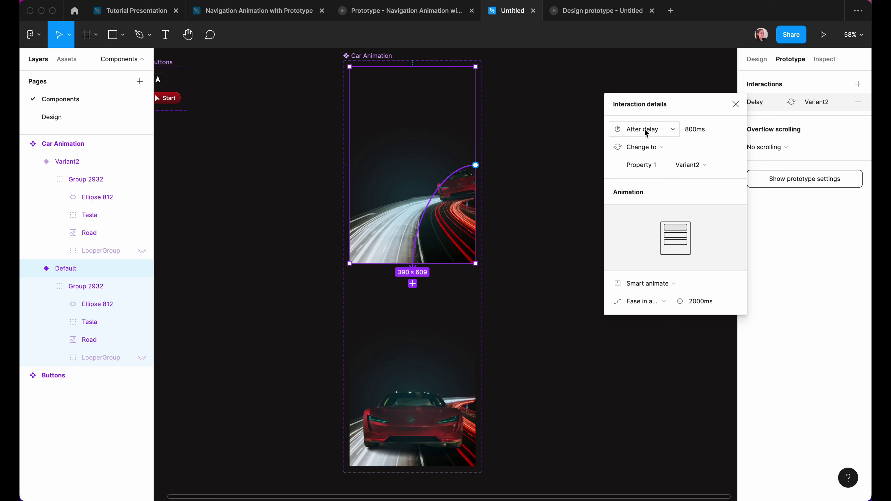
left_click(698, 130)
type("100")
key("Return")
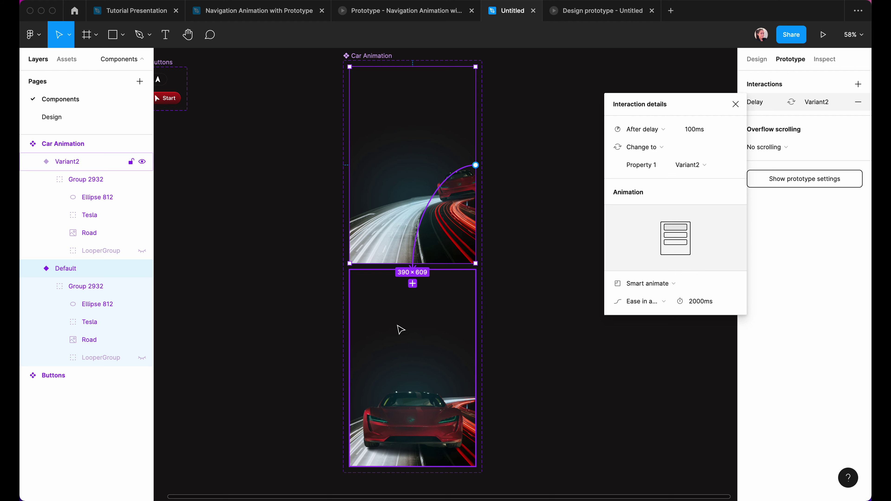
left_click(284, 95)
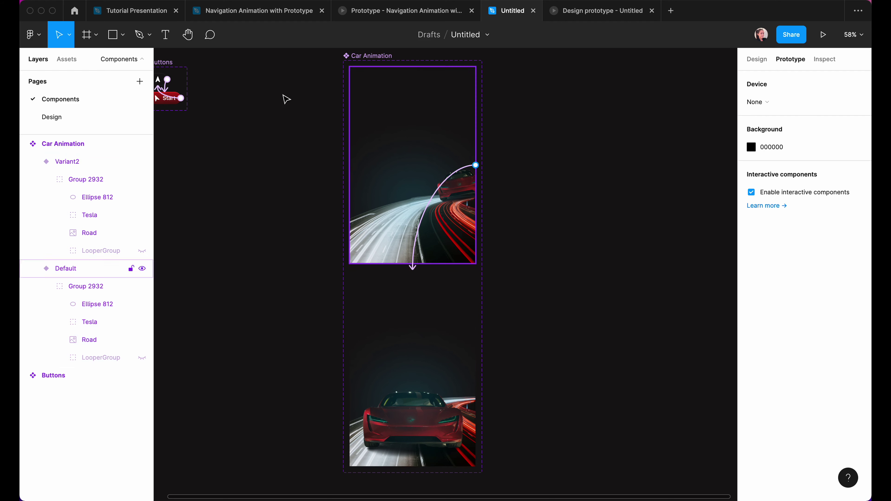
Step: Replace the Car Animation frame on the Design page with an instance of the Default variant and preview the prototype
left_click(756, 59)
left_click(427, 115)
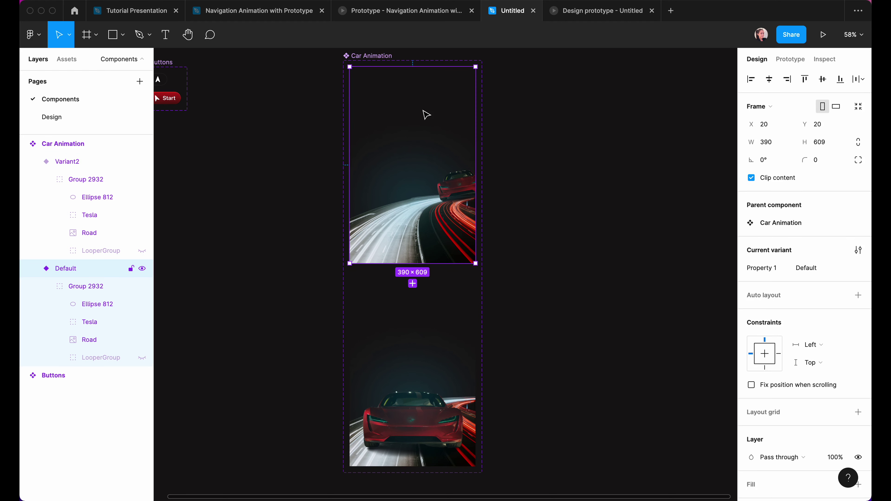
left_click(61, 118)
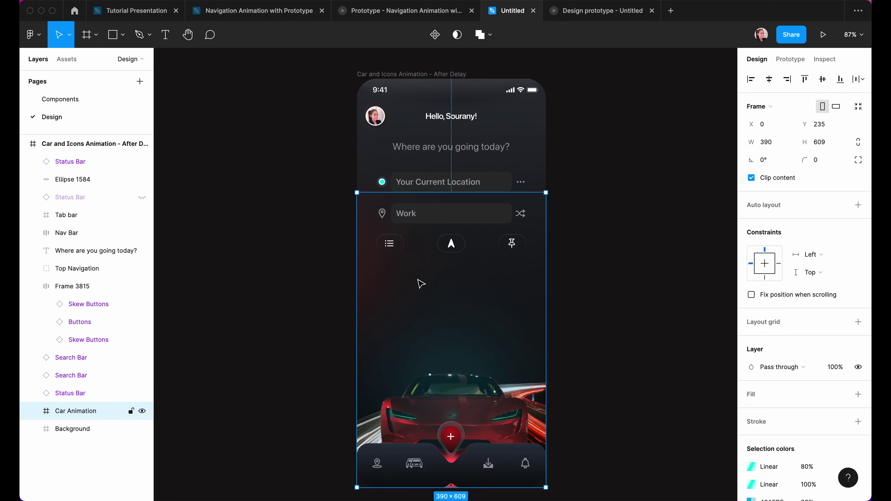
key("alt+shift+super+v")
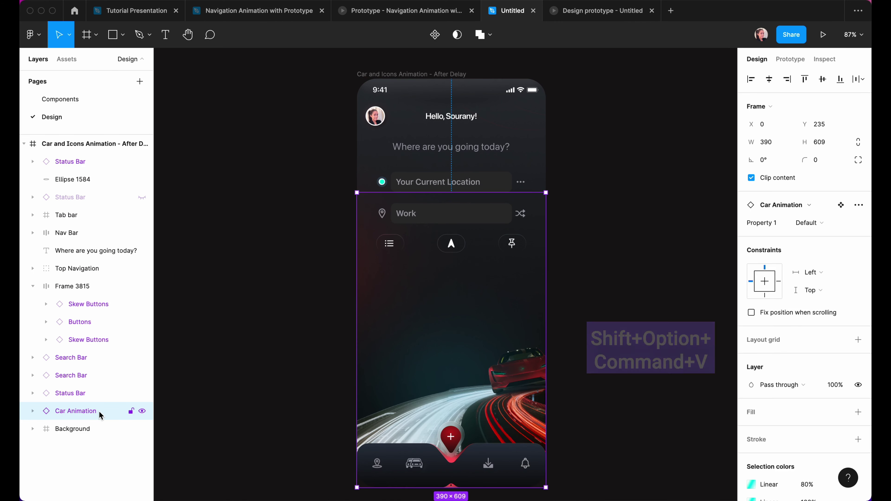
left_click(822, 34)
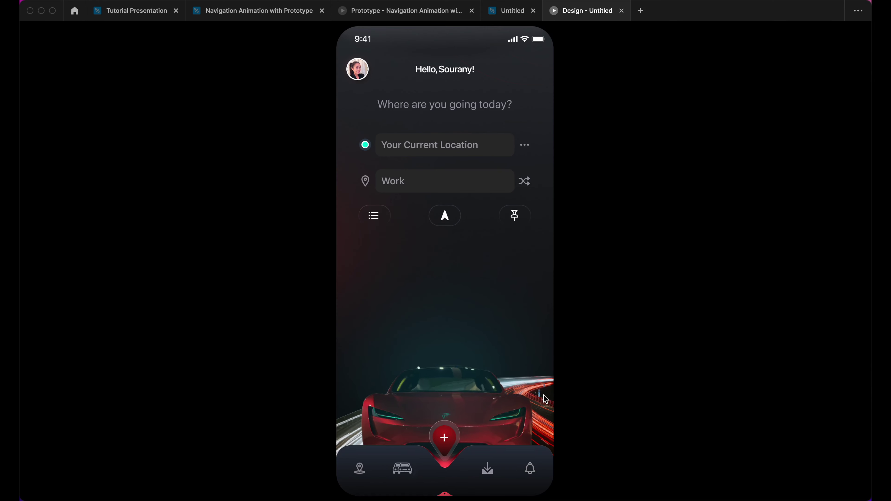
Step: On the Components page, scale the Default variant's Road image to about 607 × 405
left_click(509, 11)
left_click(61, 99)
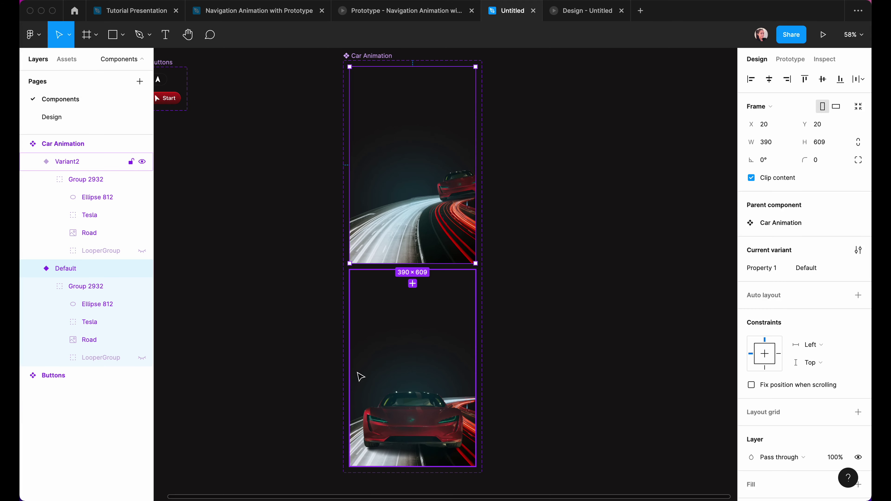
key("k")
left_click_drag(515, 263, 534, 275)
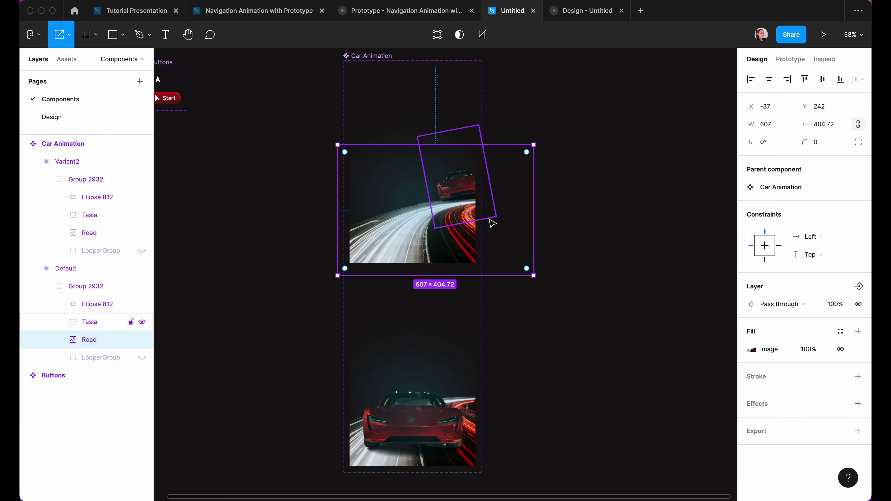
Step: Move the Default variant's Tesla group down to Y 244 and preview the prototype
left_click(465, 185)
left_click_drag(467, 187, 466, 197)
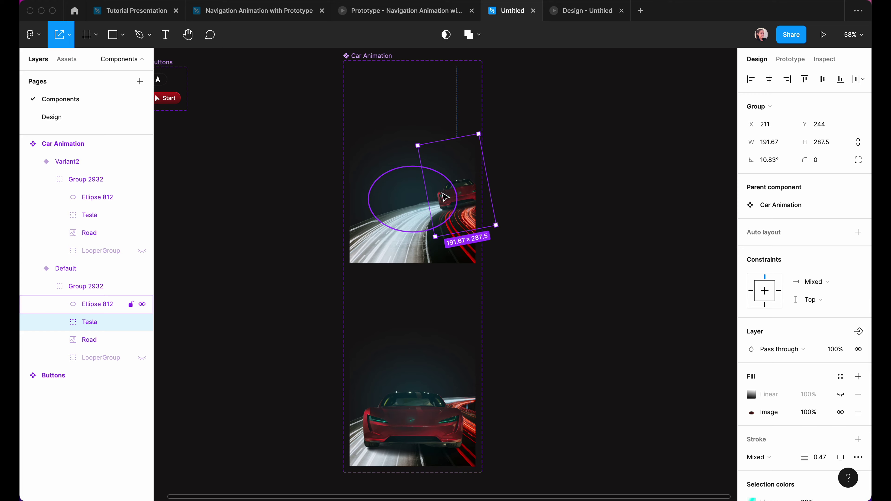
left_click(588, 11)
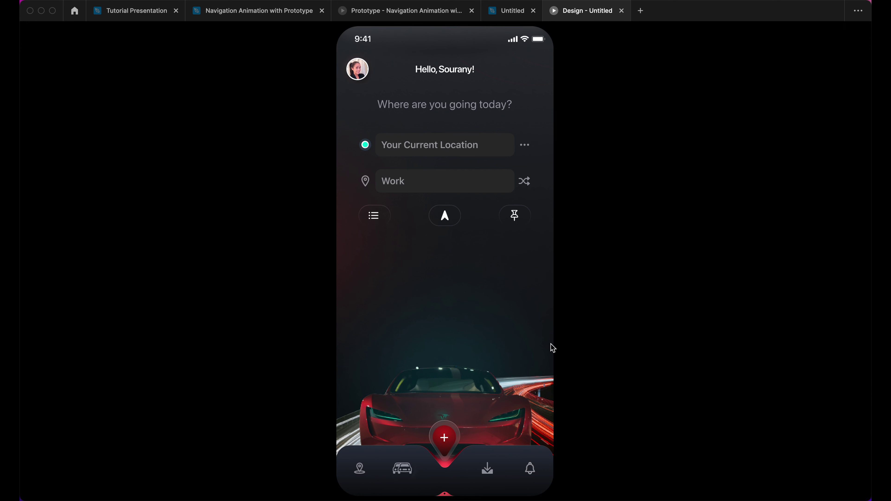
Step: Back in the design file, shift the Default variant's Tesla group right to X 281
left_click(522, 16)
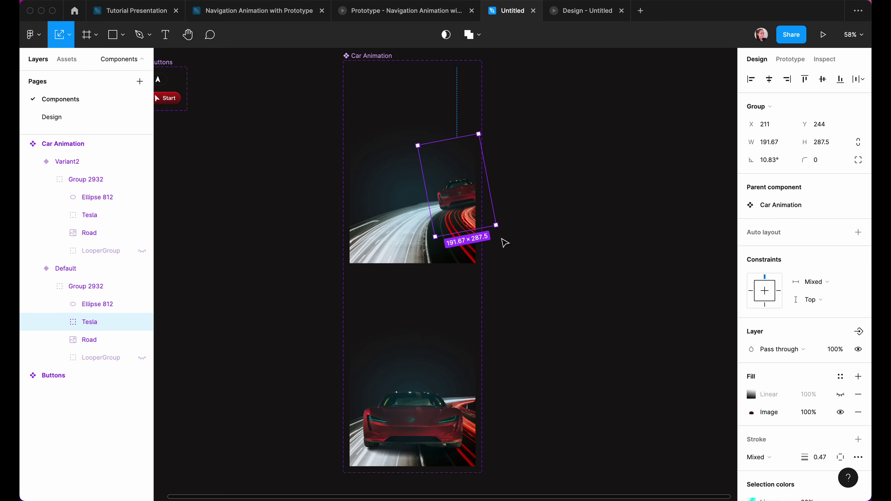
key("shift+Right")
key("shift+Right")
key("shift+Right")
key("shift+Right")
key("shift+Right")
key("shift+Right")
key("shift+Right")
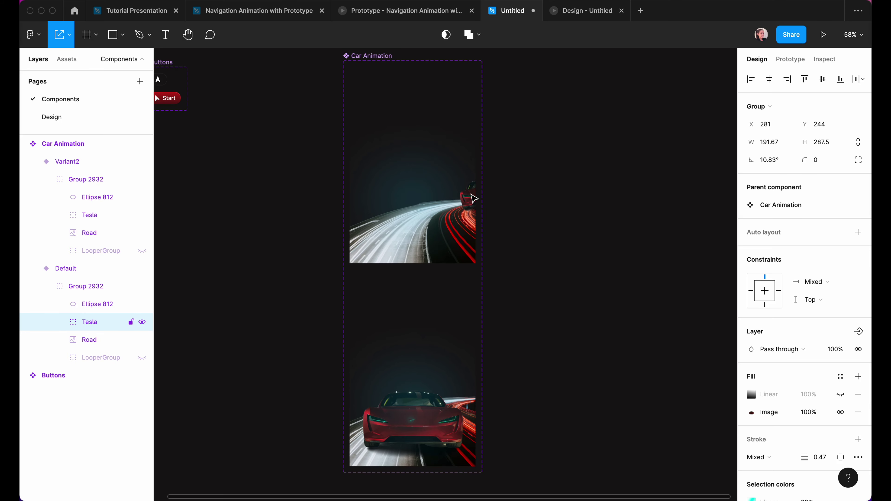
Step: Scale the Default variant's Road image up to about 636 × 424 and preview the prototype
key("Tab")
left_click_drag(532, 277, 543, 282)
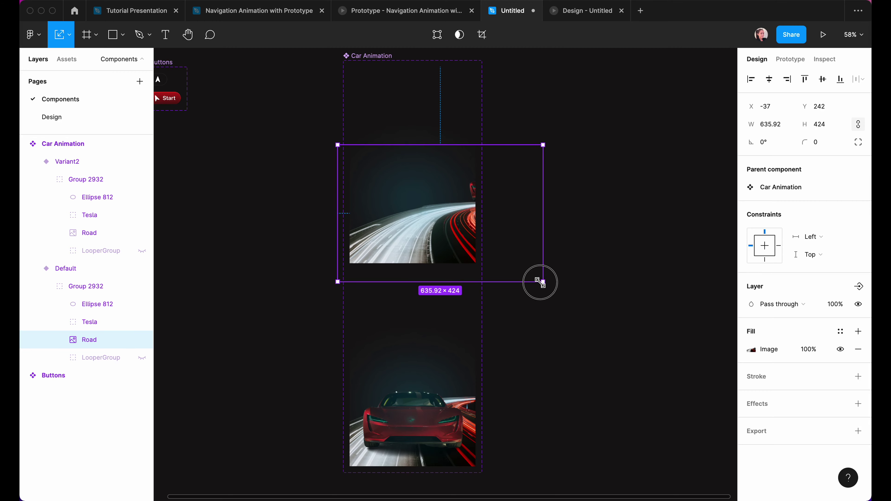
key("ctrl+Tab")
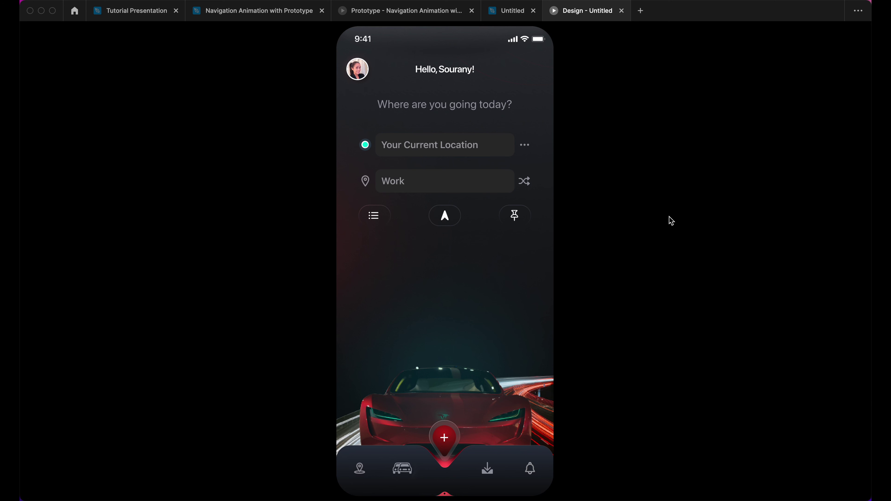
Step: Connect Variant2 back to Default with a Change to interaction after a 100 ms delay, and preview the looping animation
left_click(511, 16)
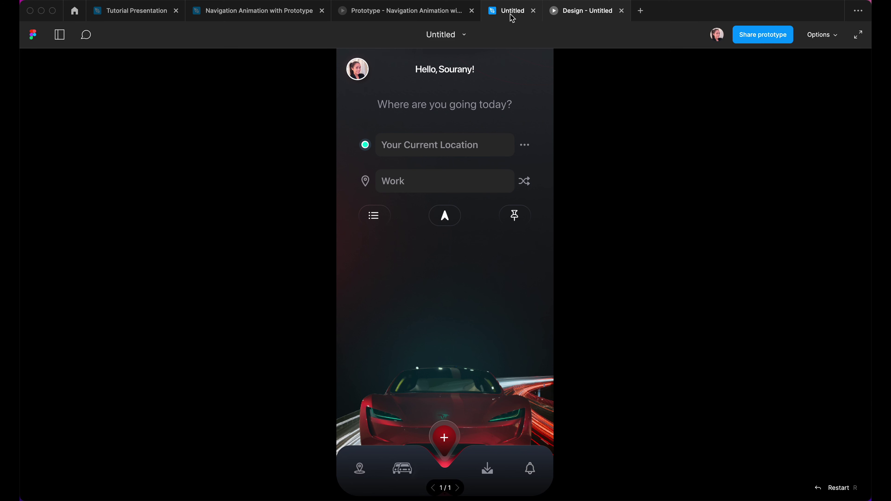
left_click(456, 389)
key("v")
key("shift+e")
left_click_drag(476, 368, 432, 206)
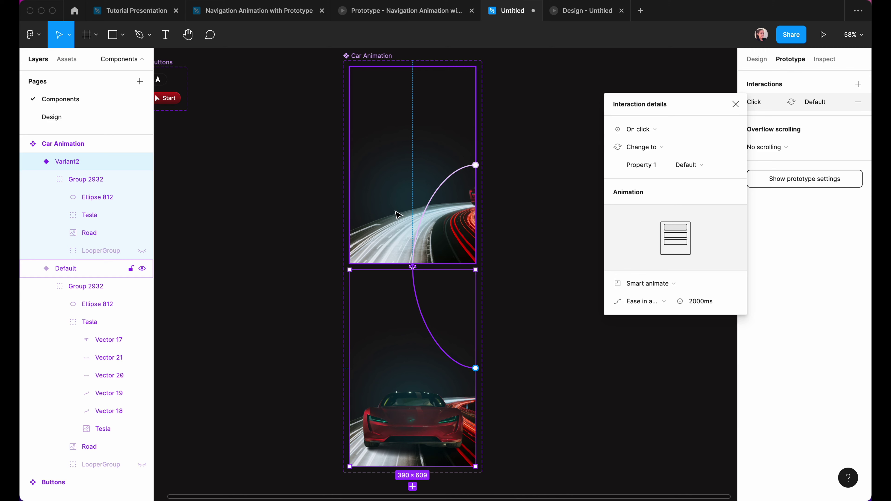
left_click(647, 129)
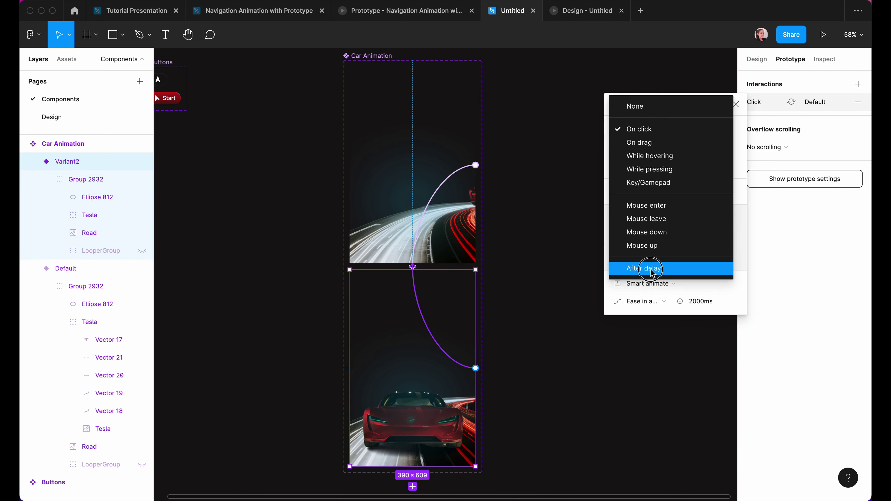
left_click(643, 268)
left_click(706, 129)
type("100")
key("Return")
left_click(593, 10)
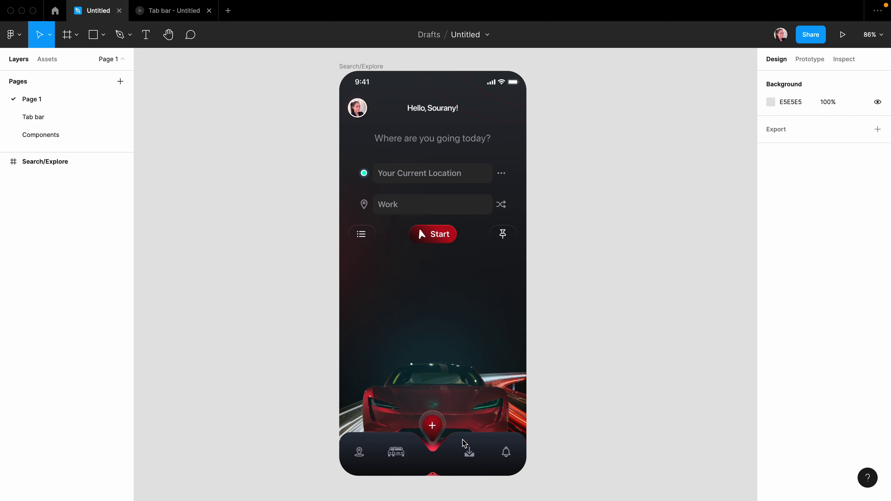
Step: Check the Tab bar frame on the Search/Explore screen and open the Components page with the Saved and Updates sets
left_click(514, 470)
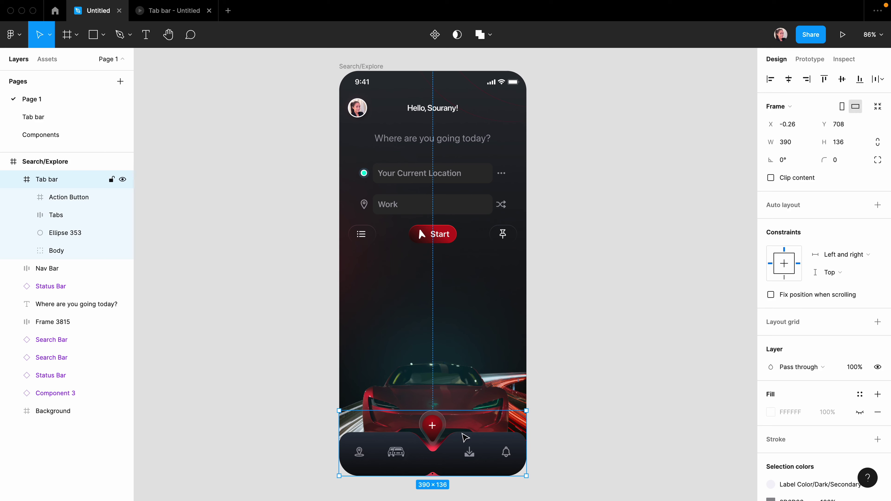
left_click(31, 136)
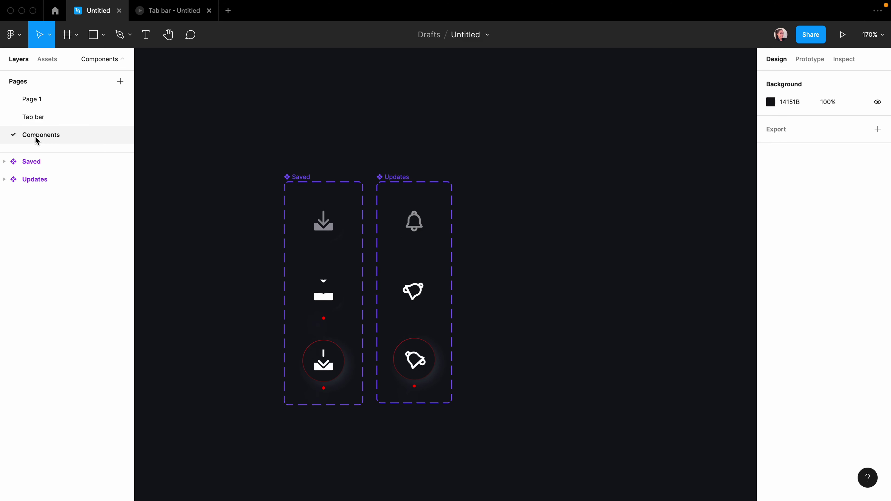
Step: Paste the Tab bar frame beside the Saved and Updates sets and copy its Updates bell out onto the canvas
key("ctrl+v")
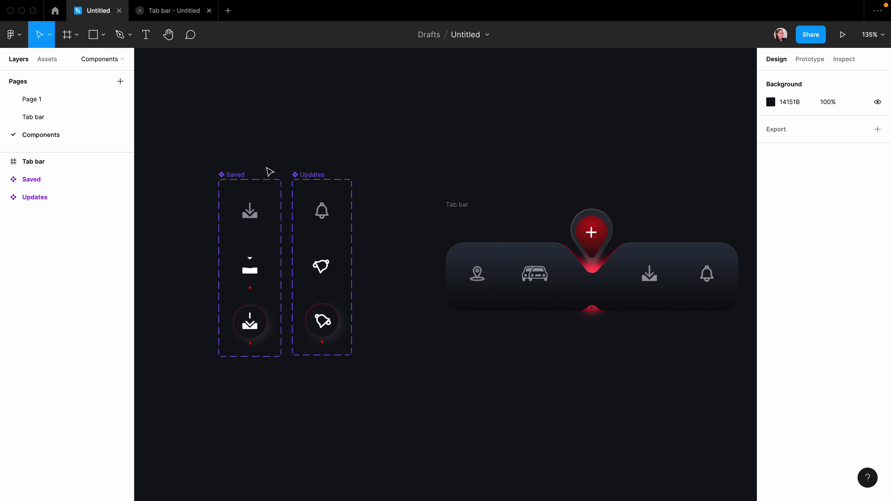
left_click(263, 196)
left_click(358, 402)
left_click_drag(659, 253, 422, 380)
left_click(403, 448)
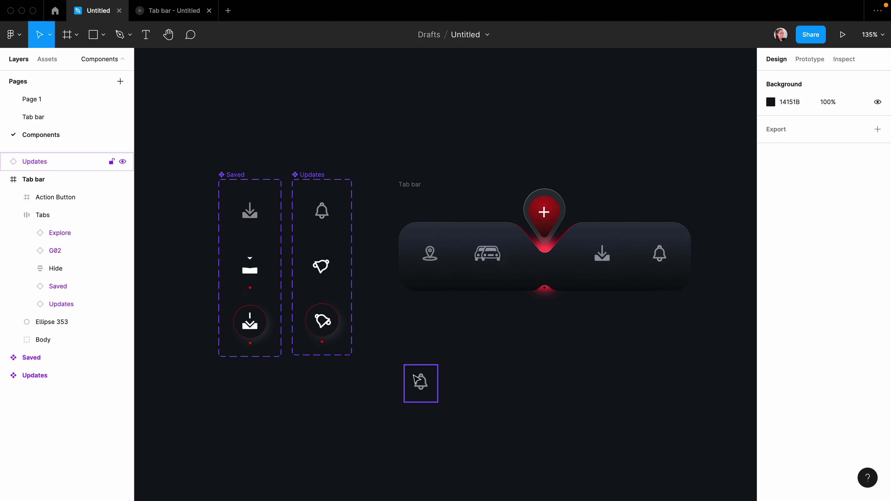
Step: Detach the copied Updates bell instance from its main component
left_click(407, 382)
right_click(34, 163)
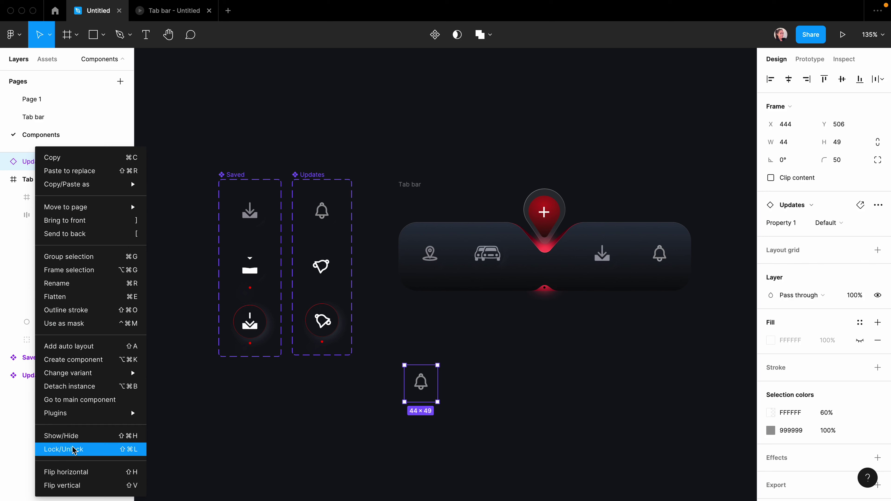
left_click(89, 386)
left_click(505, 432)
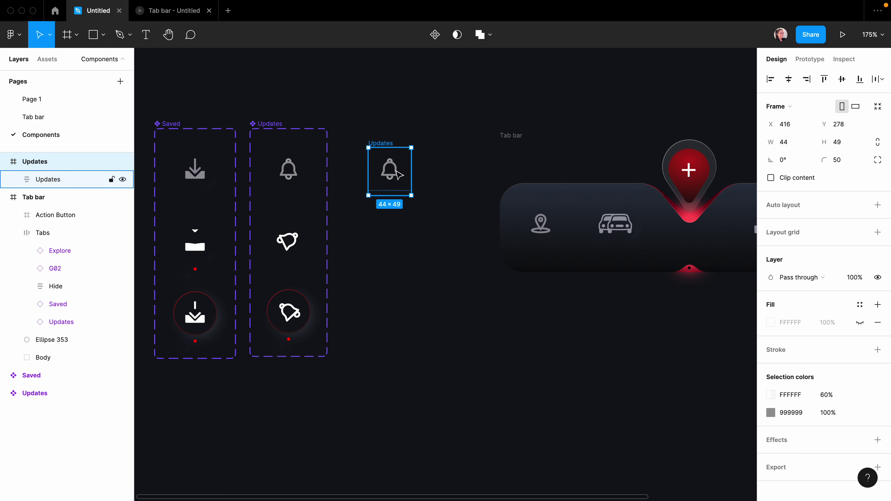
Step: Position the detached Updates frame at X 415 and duplicate it into three vertically stacked copies spaced 27 apart
left_click_drag(399, 174, 386, 212)
key("ctrl+d")
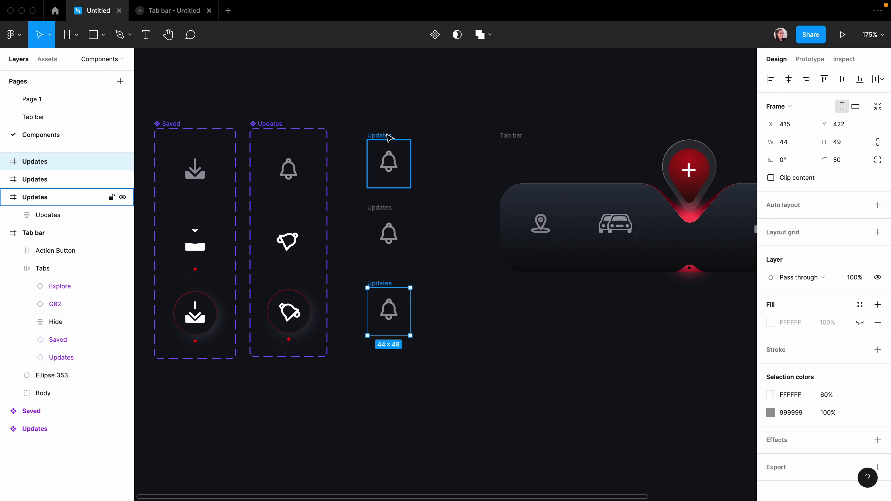
left_click(389, 136)
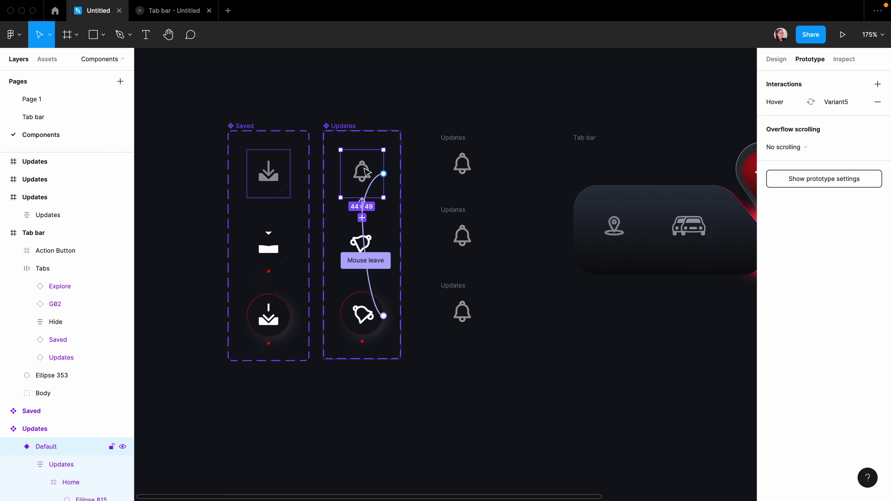
Step: Review the hover and mouse-leave interactions of the finished Updates set and check the Tab bar preview
left_click(370, 184)
left_click(688, 133)
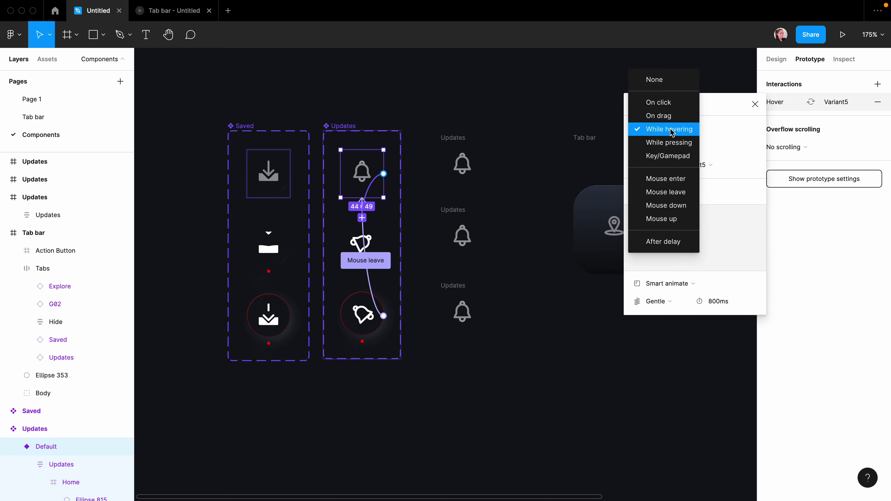
left_click(355, 332)
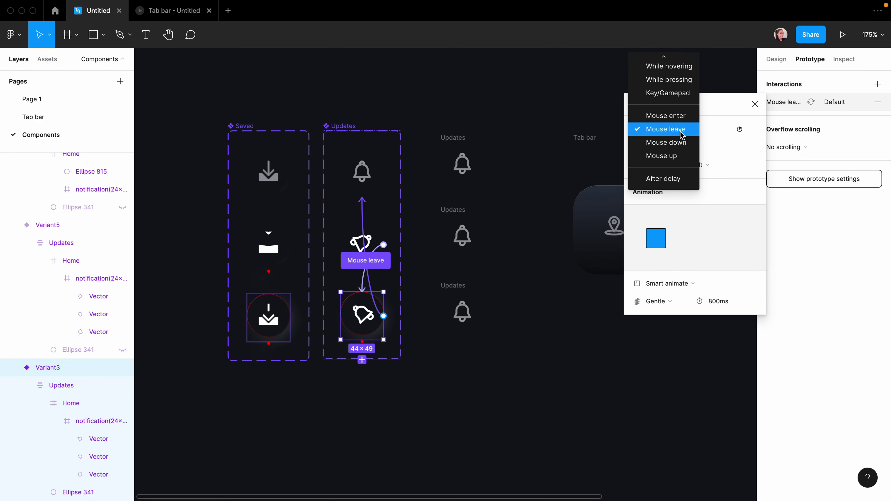
left_click(358, 93)
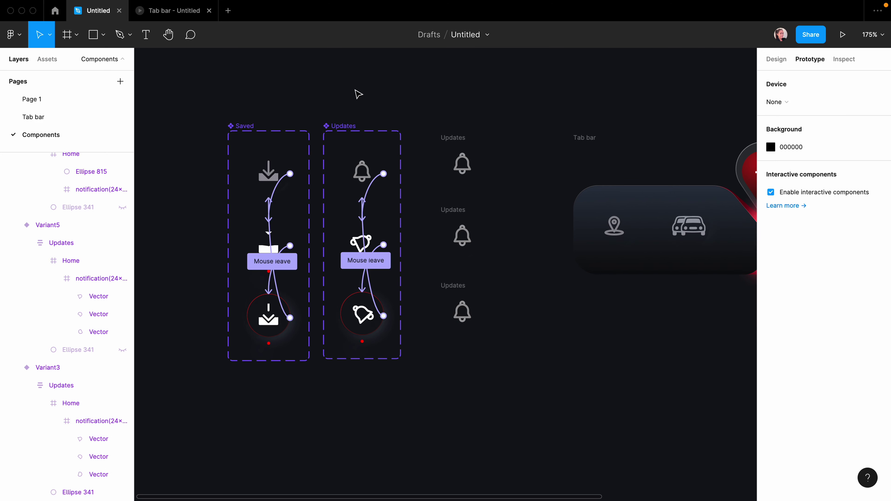
left_click(192, 13)
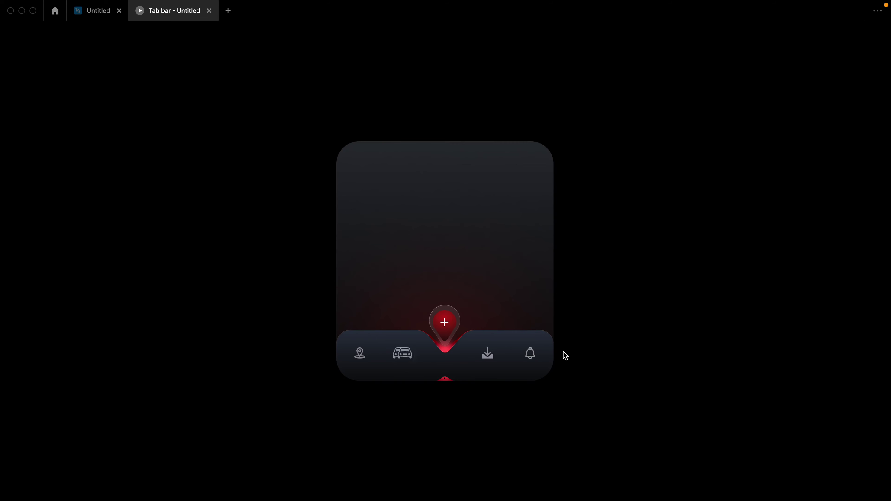
key("ctrl+shift+Tab")
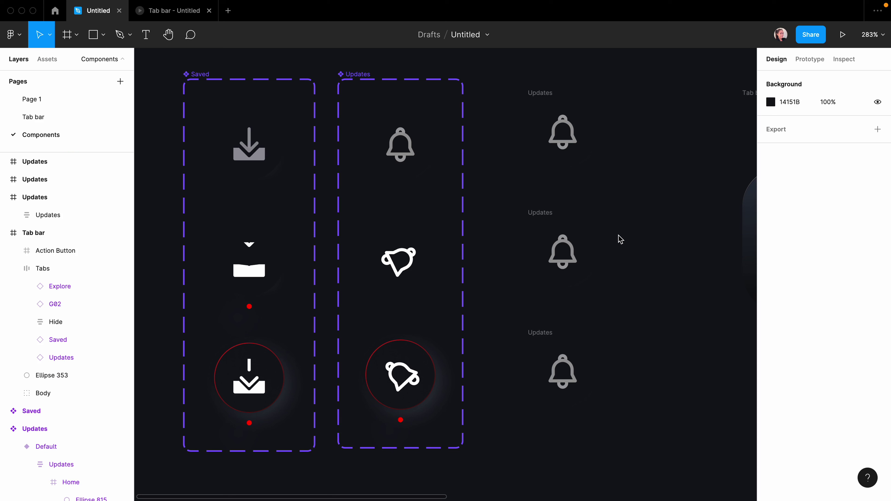
Step: Combine the three stacked Updates frames into one component set
left_click_drag(502, 71, 649, 450)
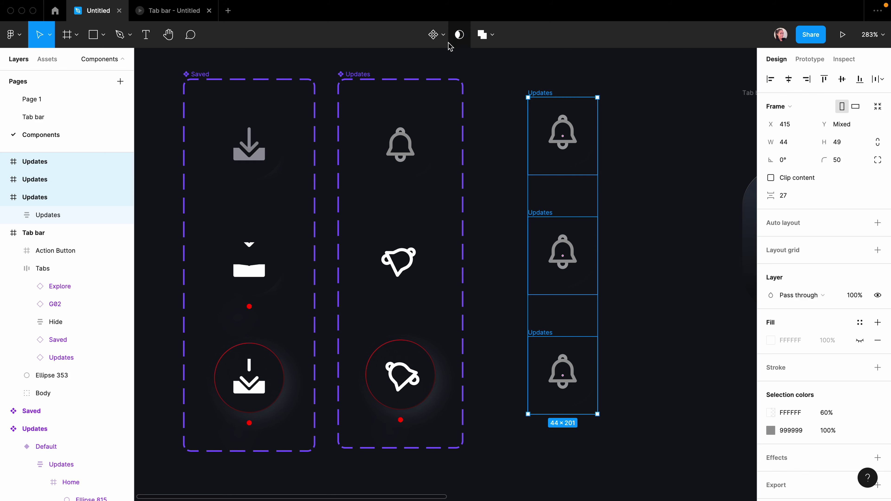
left_click(444, 35)
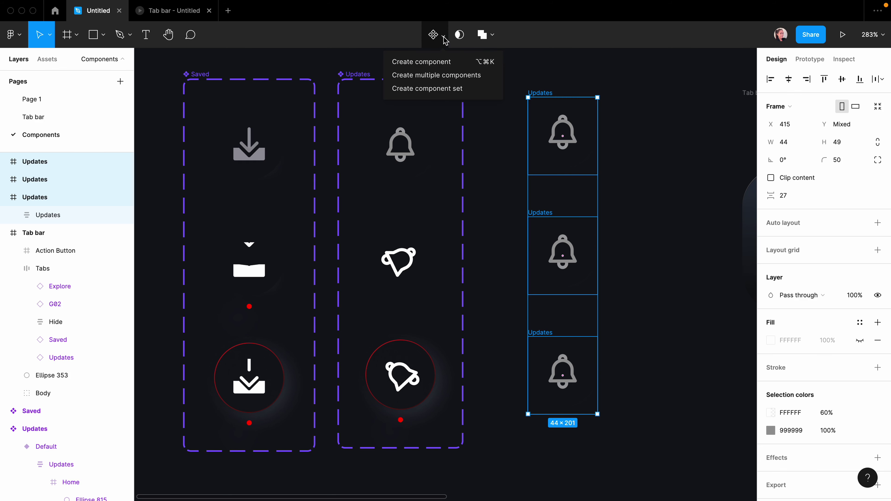
left_click(445, 88)
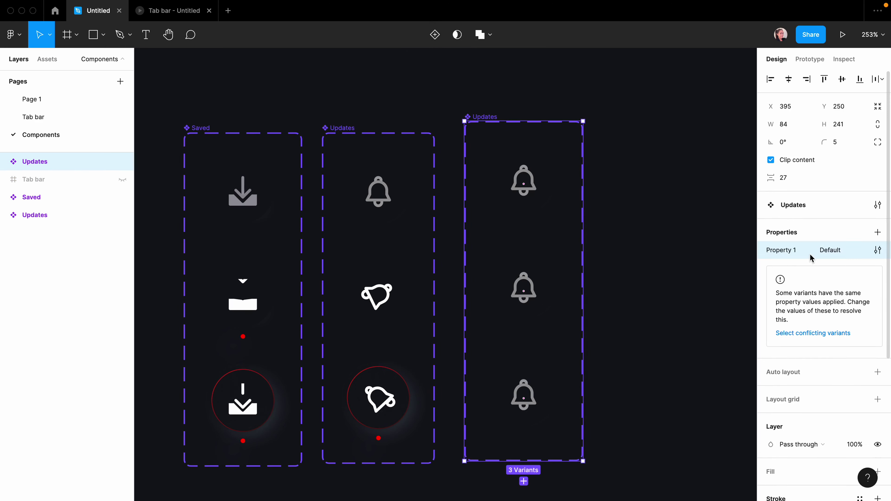
key("Escape")
Step: Try to rename the new set's duplicate Default variants, entering Variant 2 as the Property 1 value
left_click(524, 185)
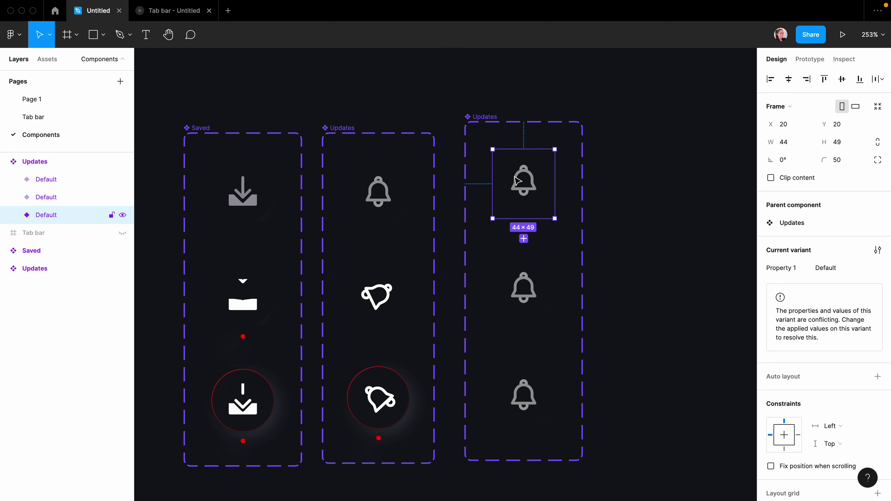
left_click(524, 289)
left_click(842, 274)
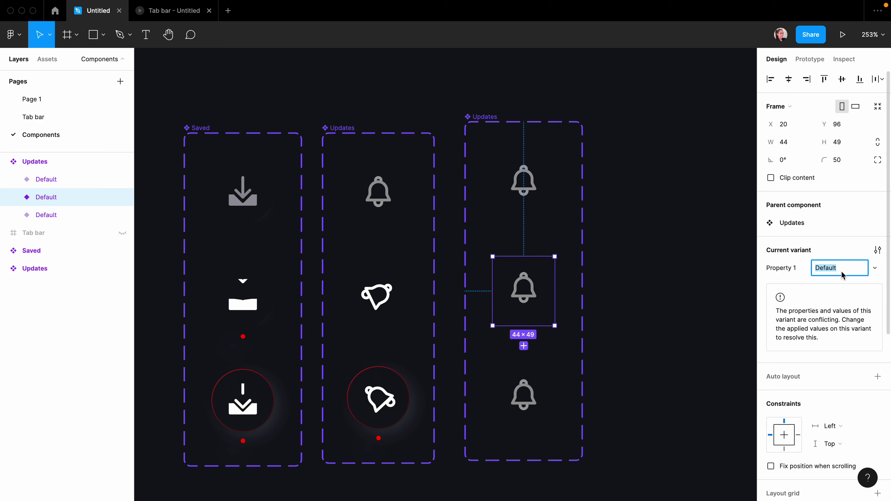
type("Varian")
left_click(88, 179)
left_click(795, 269)
type("Variant 2")
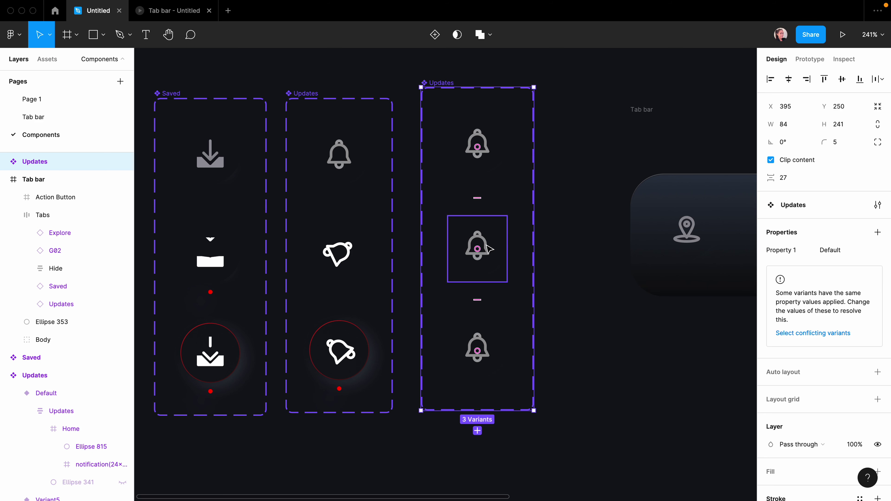
Step: Rotate the middle variant's bell to about -65° and shift its clapper to about X 7.54, Y 12.91
left_click(488, 251, "ctrl")
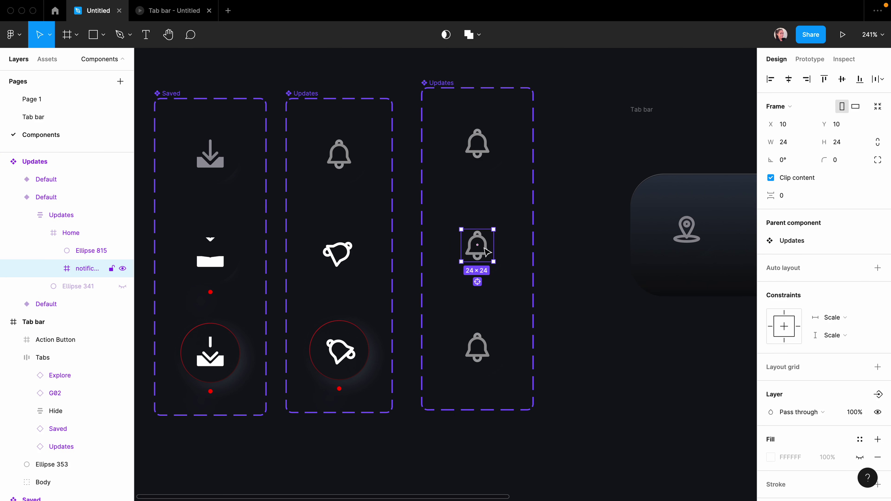
left_click_drag(493, 226, 502, 256)
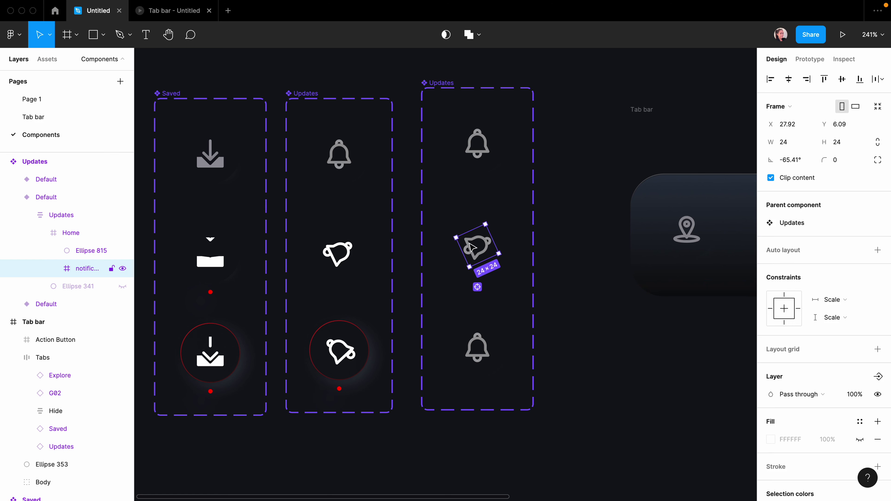
left_click(571, 303)
left_click(470, 257, "super")
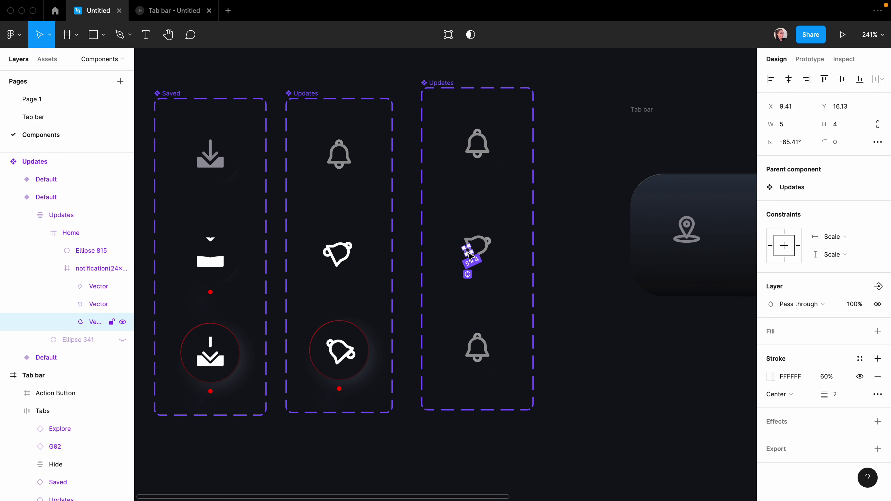
left_click_drag(470, 257, 467, 253)
scroll(469, 255, "up", 5)
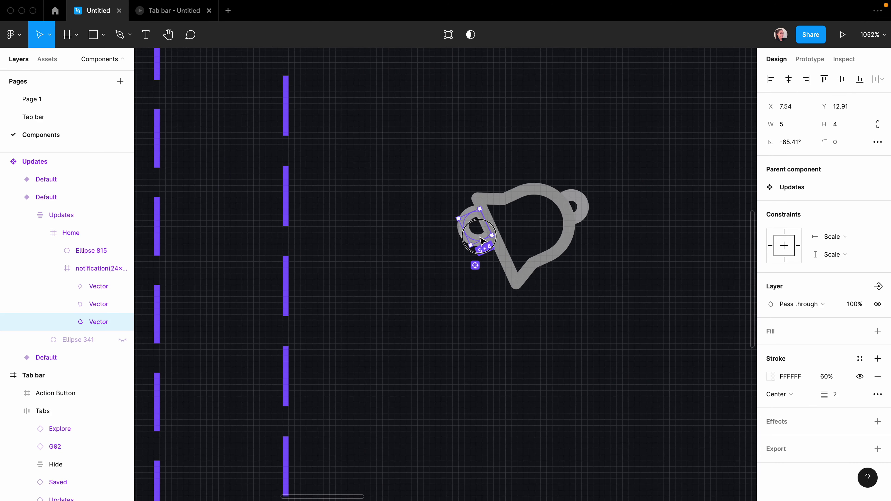
Step: Rotate the bottom variant's bell in the opposite direction to the middle one and shift its clapper sideways
scroll(482, 242, "down", 6)
left_click(495, 333, "super")
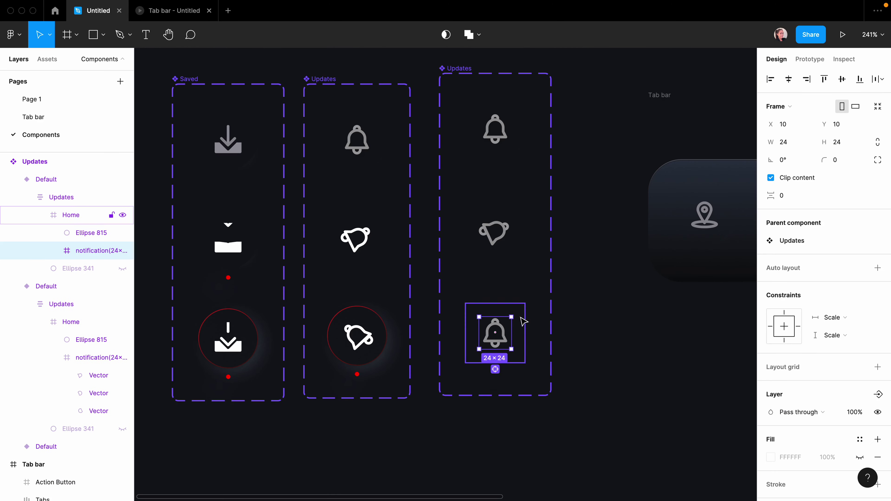
mouse_move(515, 314)
left_mouse_down()
mouse_move(496, 306)
mouse_move(514, 323)
left_mouse_up()
left_click(505, 340, "super")
scroll(506, 340, "up", 6)
scroll(514, 323, "down", 6)
Step: Set the bottom variant's bell icon colour to solid white FFFFFF at 100% opacity
left_click(101, 250)
scroll(786, 440, "down", 4)
left_click(771, 386)
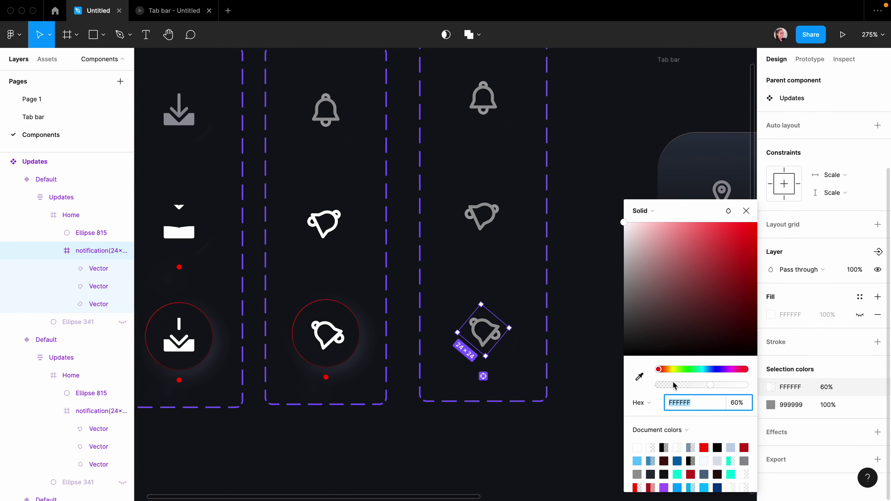
key("Escape")
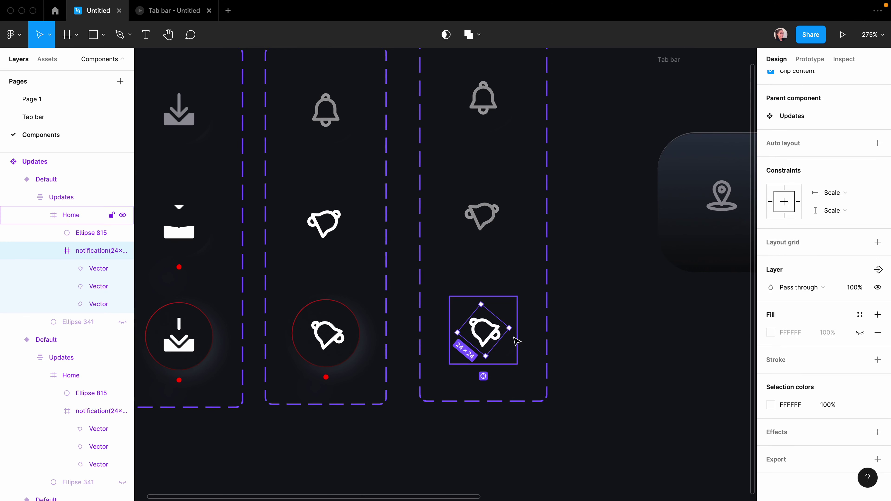
key("Escape")
Step: Show the red dot Ellipse 341 and the Home frame's gradient stroke and fill in the bottom variant
left_click(484, 333)
left_click(67, 215)
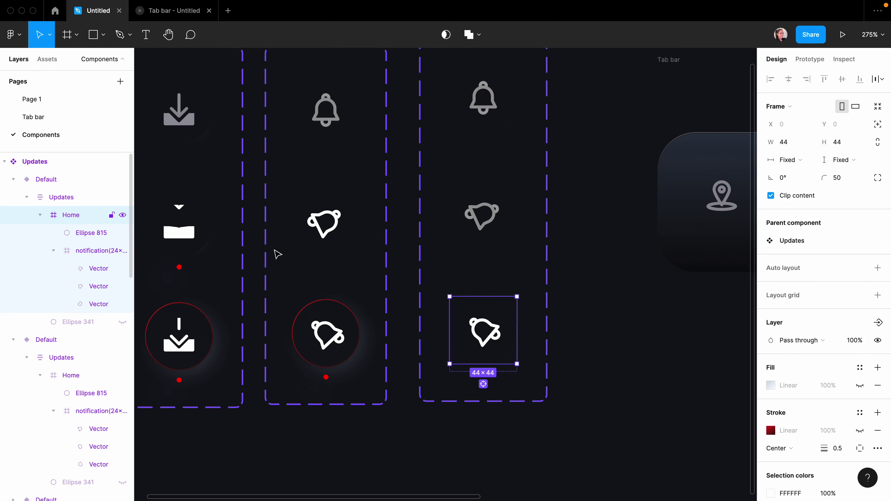
left_click(121, 323)
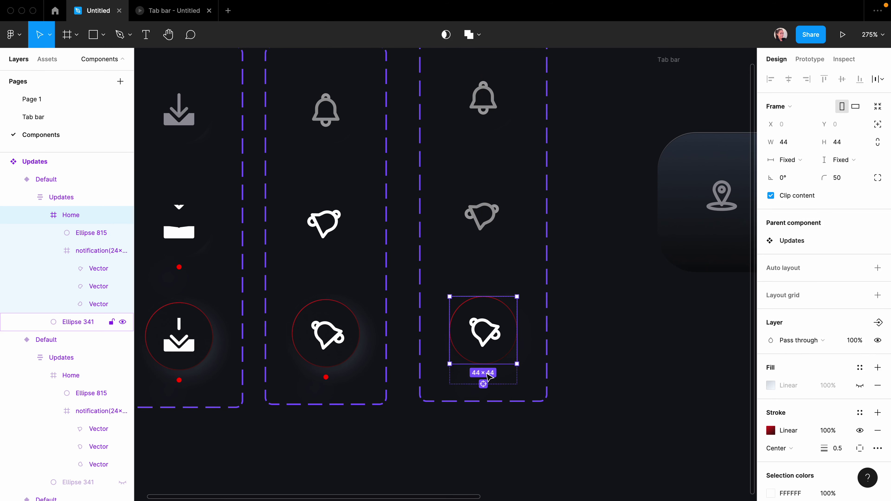
left_click(676, 446)
scroll(559, 451, "down", 5)
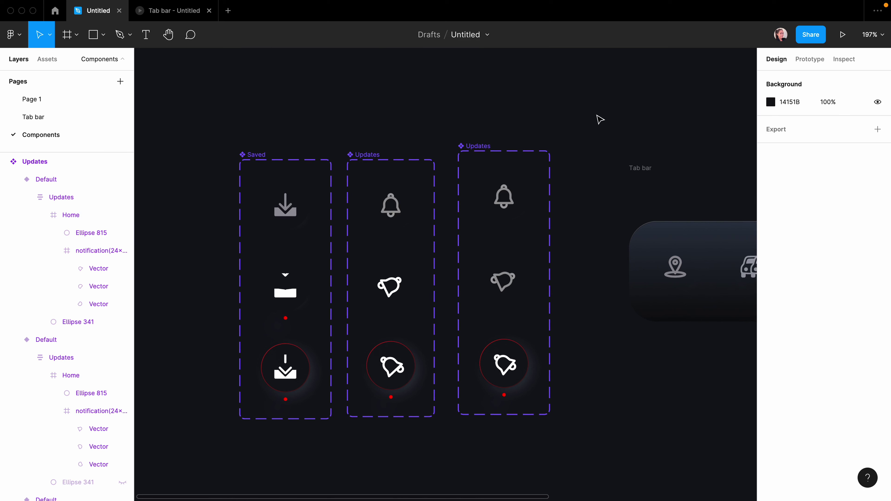
Step: Connect the top bell variant to the middle one with a While hovering Change to interaction, using Smart animate, Gentle easing and 800 ms
scroll(612, 281, "up", 4)
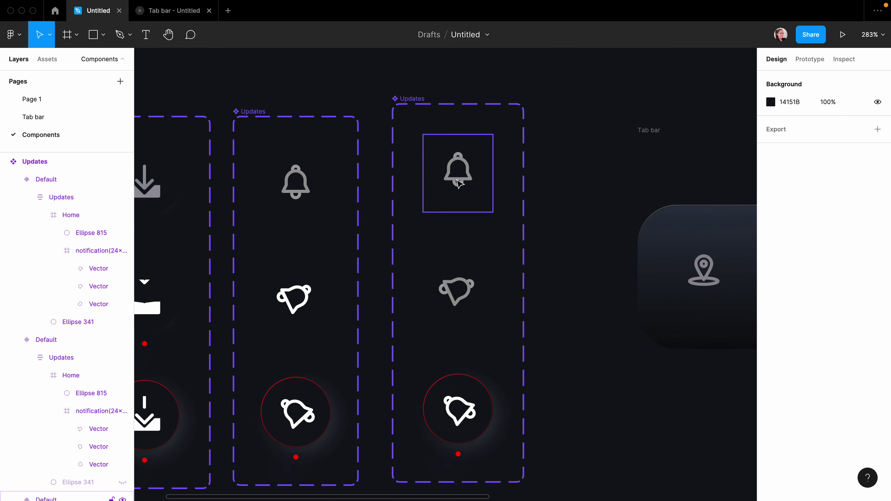
left_click(460, 182)
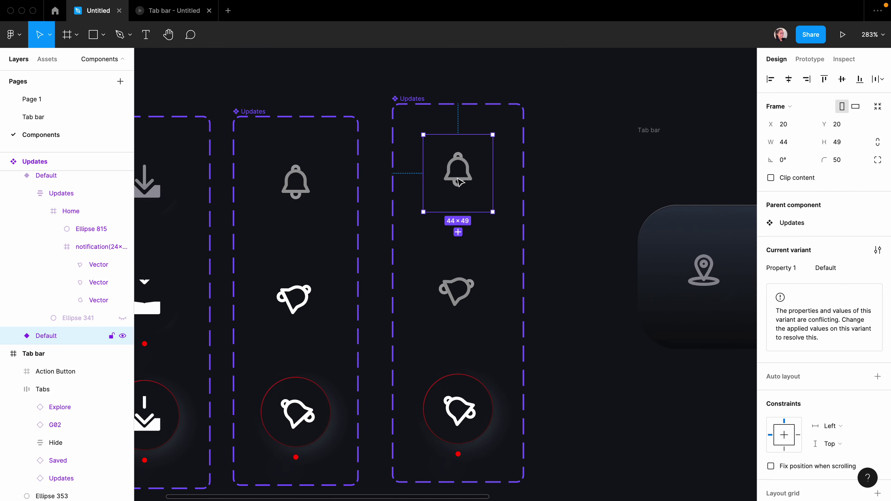
left_click(807, 60)
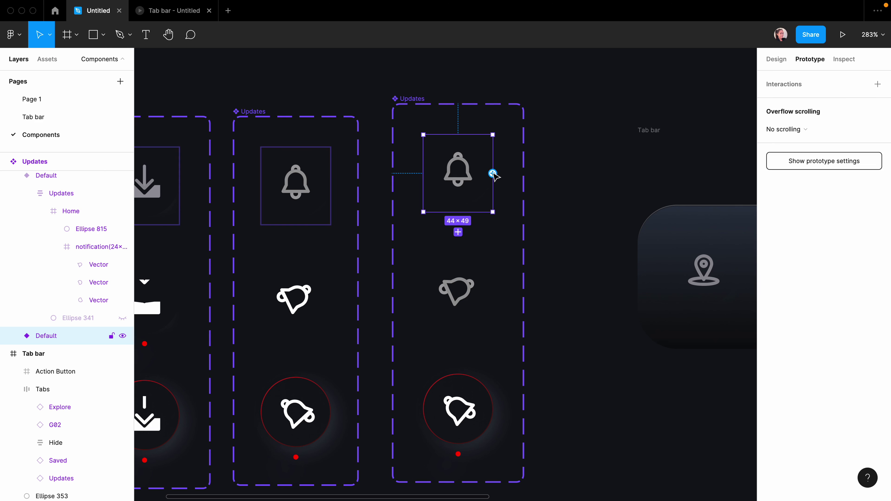
left_click_drag(492, 173, 460, 281)
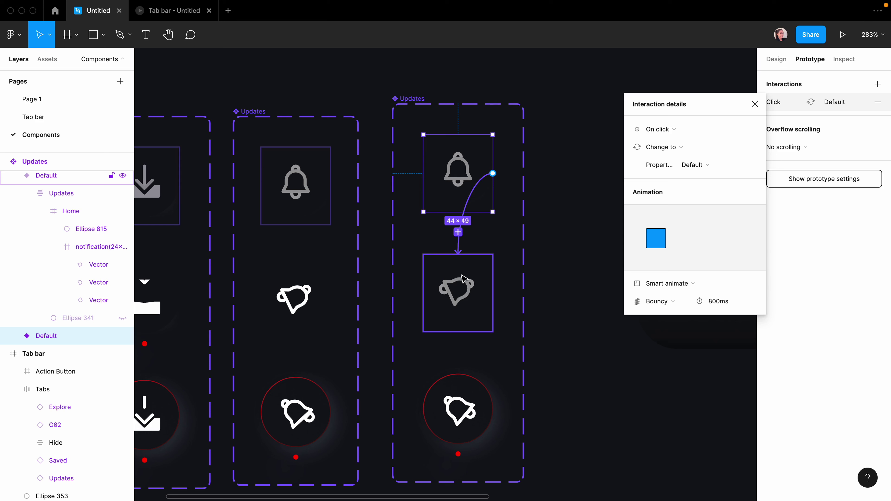
left_click(659, 129)
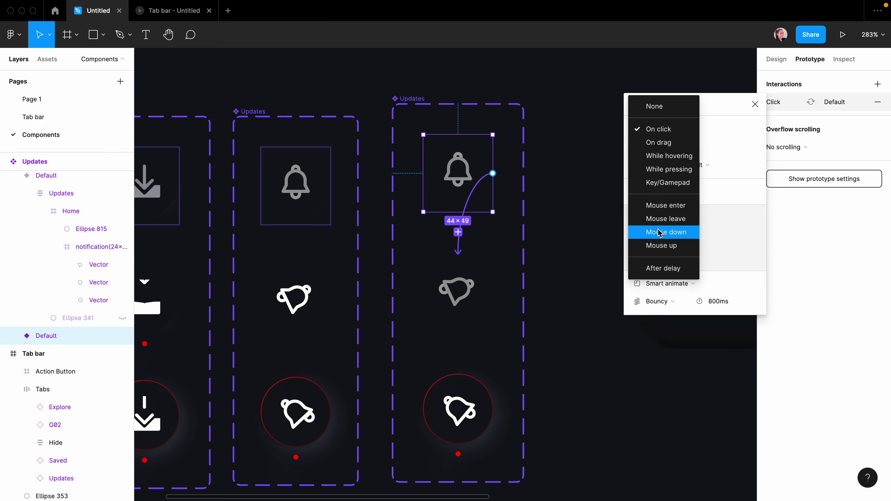
left_click(667, 156)
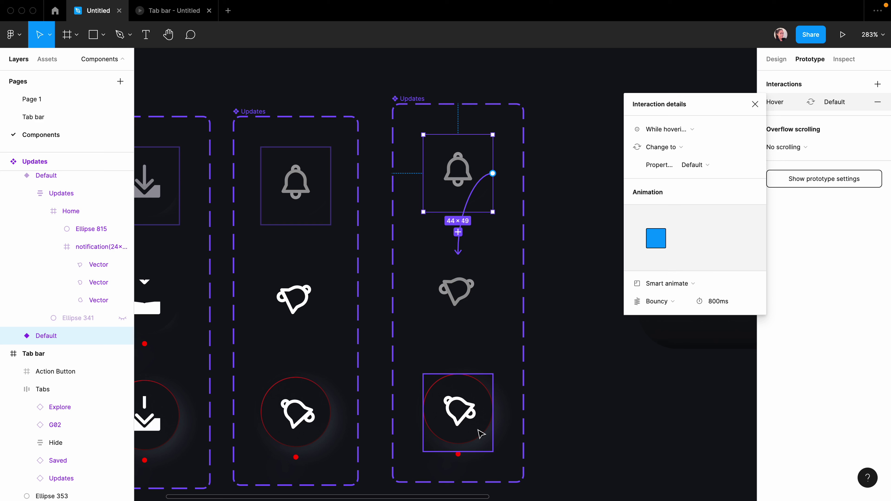
left_click(670, 302)
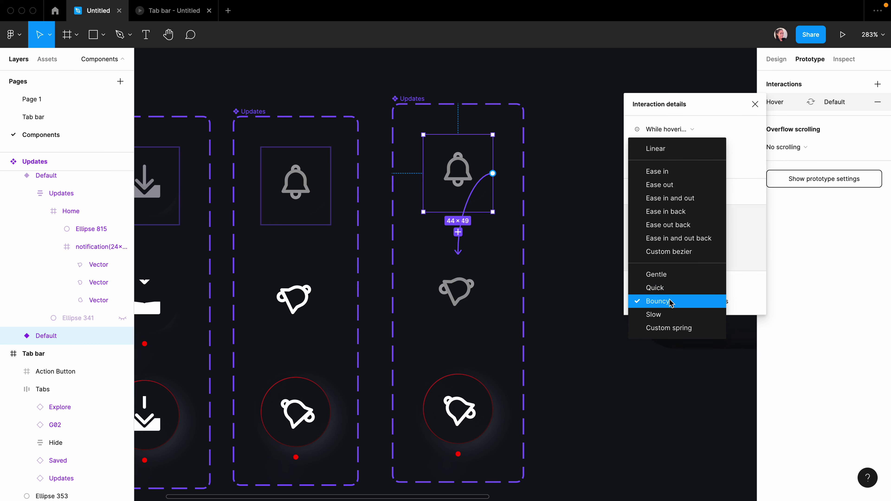
left_click(658, 275)
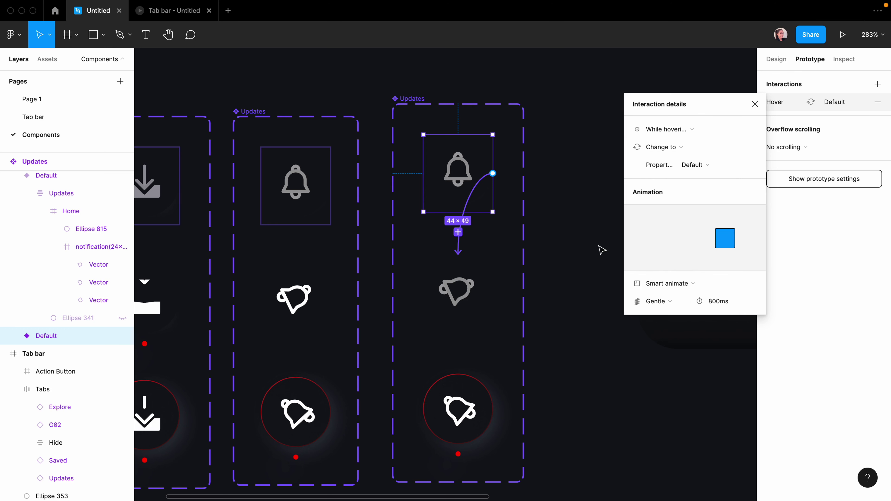
Step: Try other spring easing presets, including Slow, on the top bell's hover transition, then restore Gentle
left_click(656, 302)
left_click(655, 314)
left_click(656, 301)
left_click(658, 315)
left_click(657, 301)
left_click(657, 315)
left_click(658, 302)
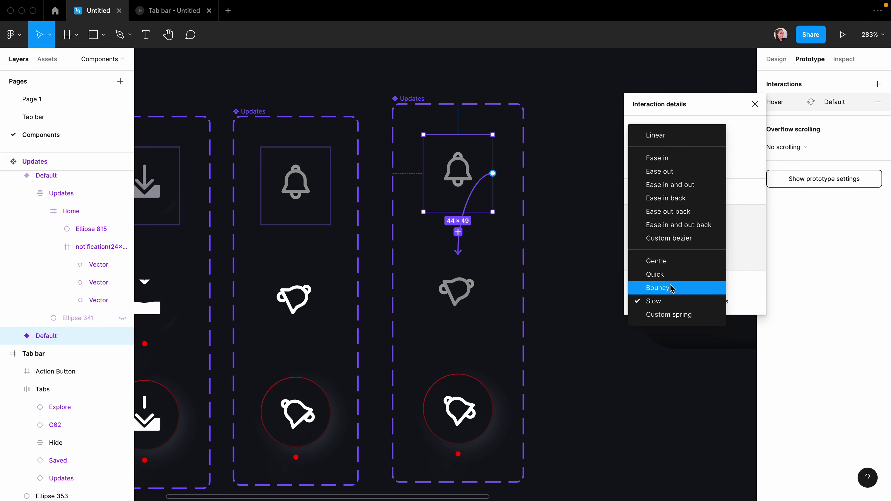
left_click(662, 261)
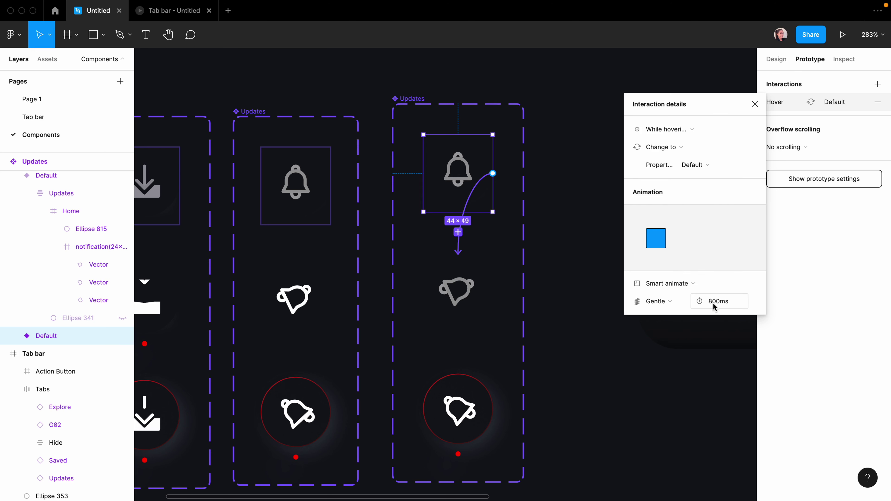
Step: Connect the middle bell variant to the bottom one with a While hovering Change to interaction, using Smart animate, Bouncy easing and 800 ms
left_click(480, 294)
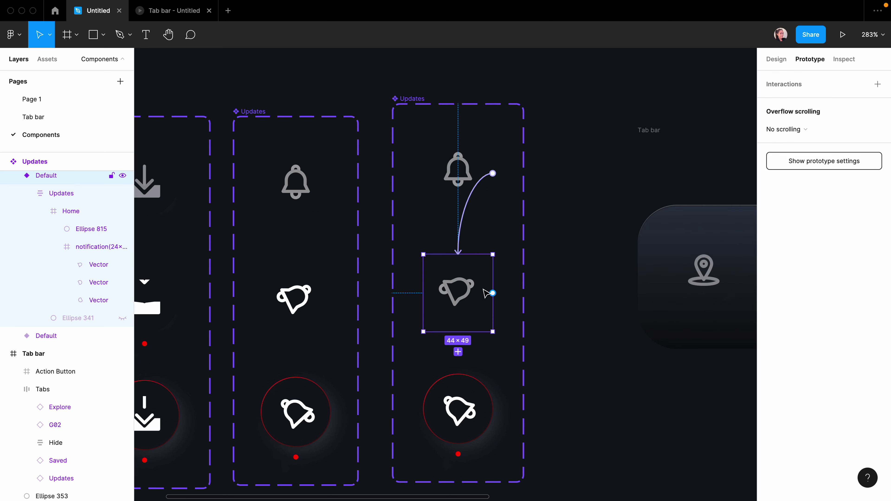
left_click_drag(492, 293, 435, 378)
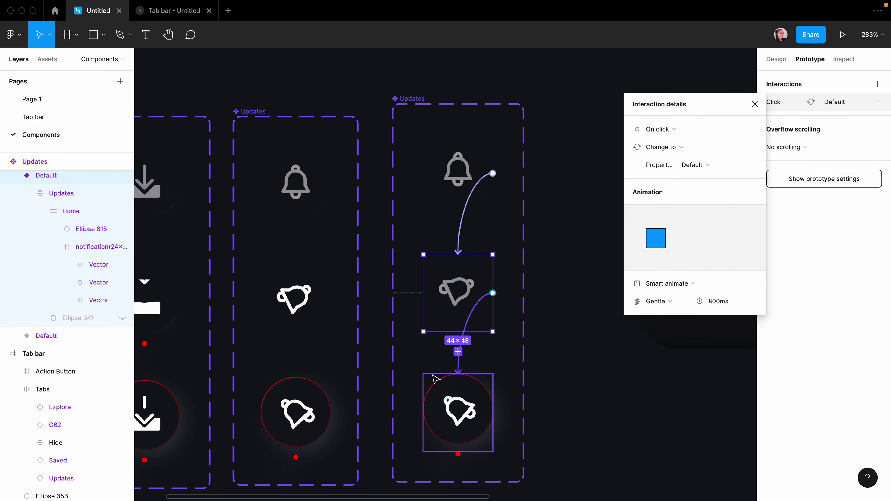
left_click(659, 129)
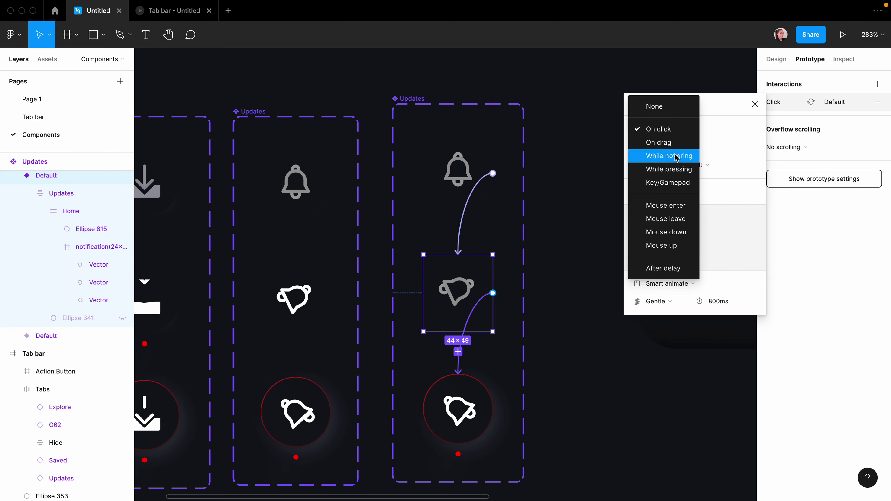
left_click(676, 156)
left_click(655, 302)
left_click(672, 331)
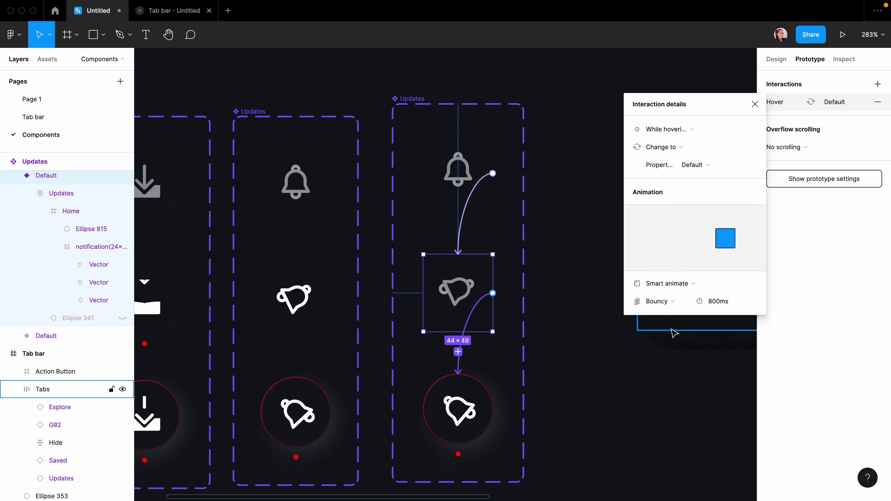
Step: Connect the bottom bell variant back to the top one with an On click Change to interaction, using Smart animate, Gentle easing and 800 ms
scroll(676, 330, "left", 3)
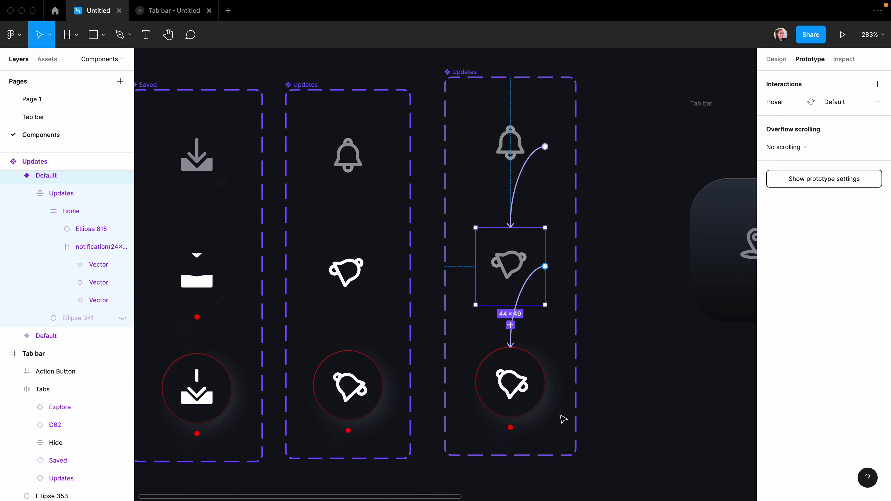
scroll(563, 418, "left", 1)
left_click(555, 387)
left_click_drag(554, 387, 439, 158)
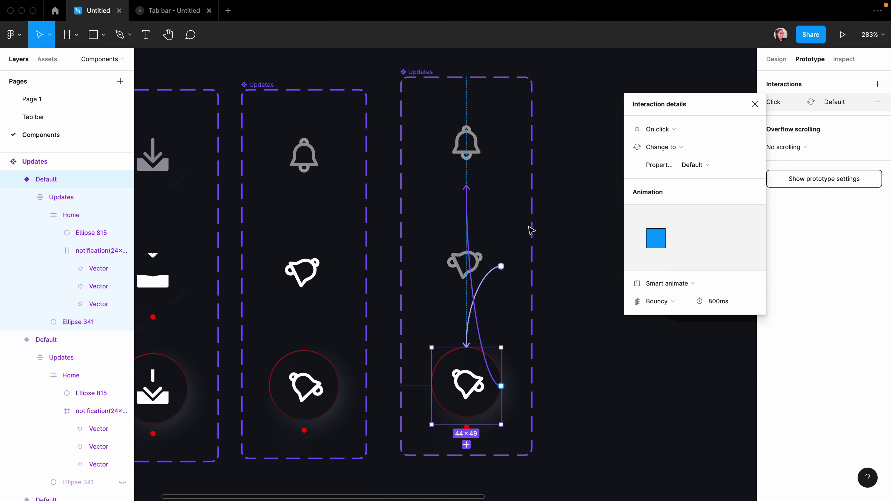
left_click(662, 301)
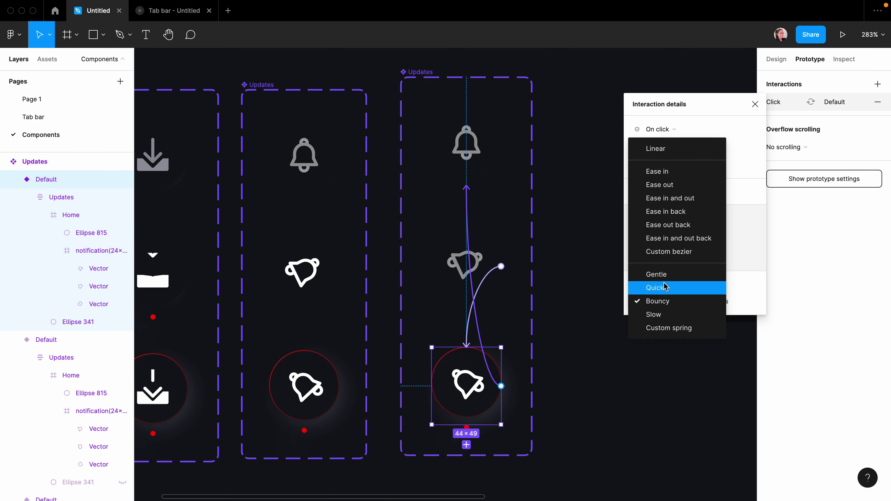
left_click(663, 276)
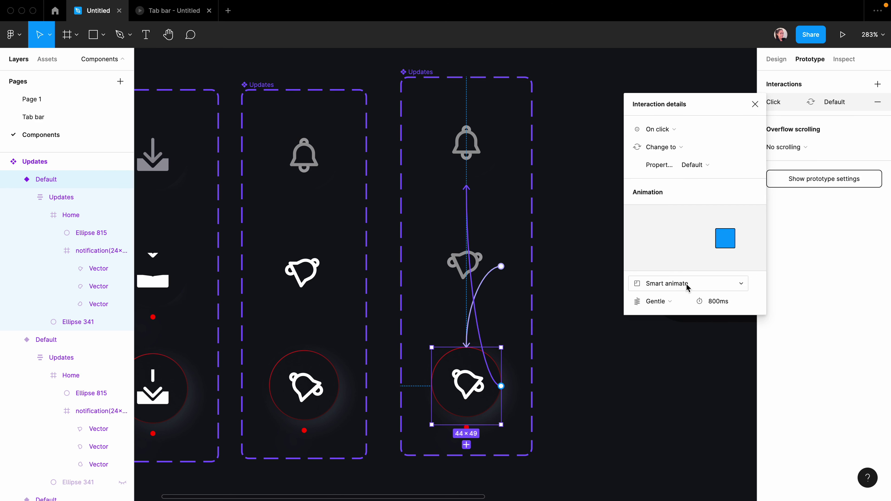
left_click(620, 127)
left_click(476, 181)
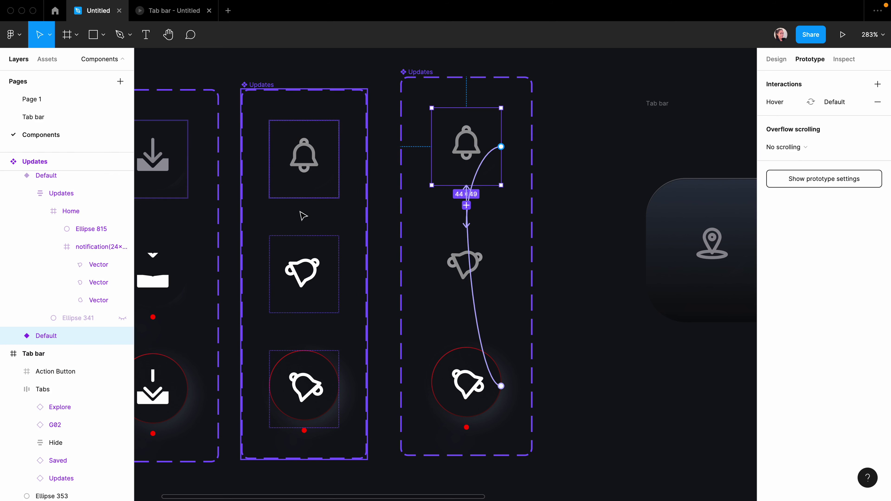
Step: Check the Updates bell instance on the Tab bar page and preview it in the prototype
left_click(33, 117)
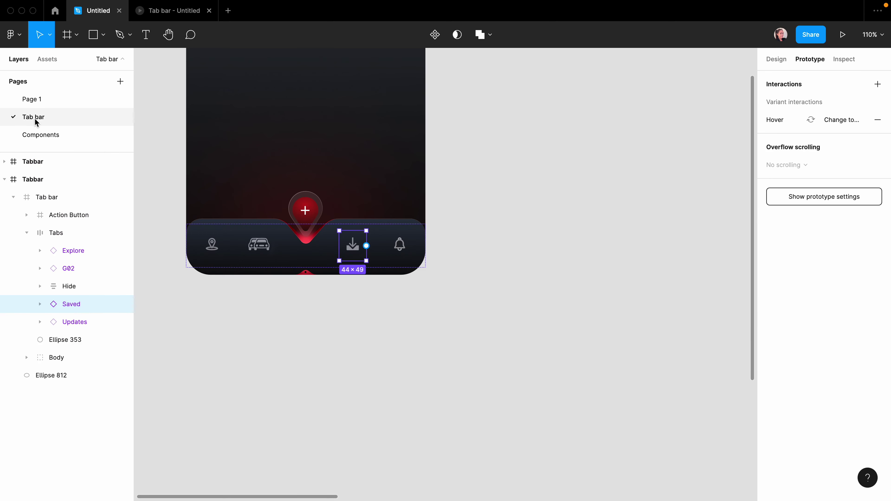
scroll(413, 242, "up", 5)
left_click(414, 246)
left_click(439, 251)
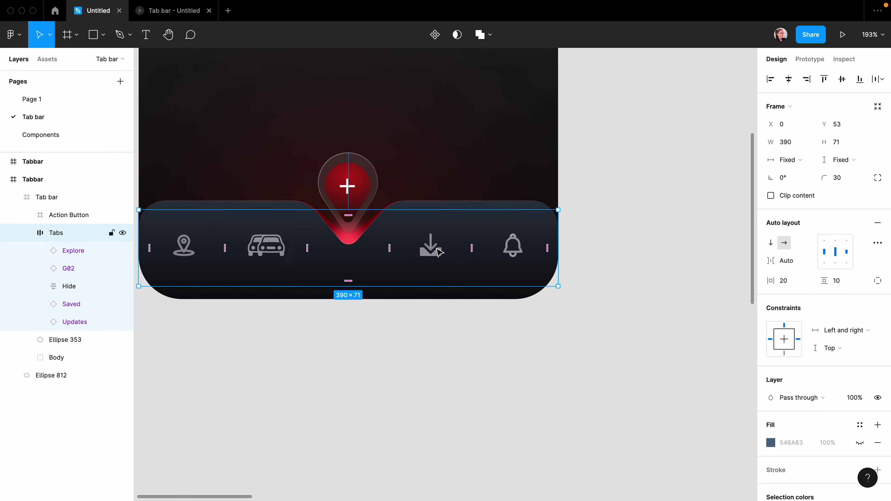
left_click(513, 253)
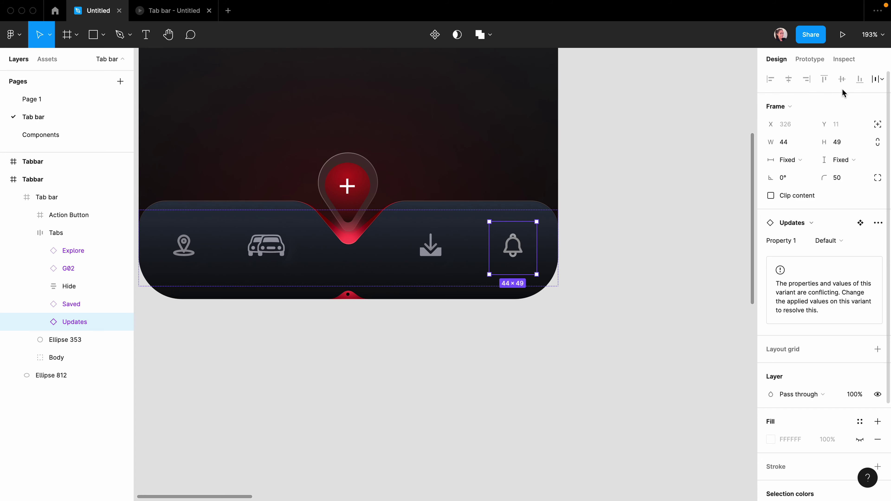
left_click(844, 38)
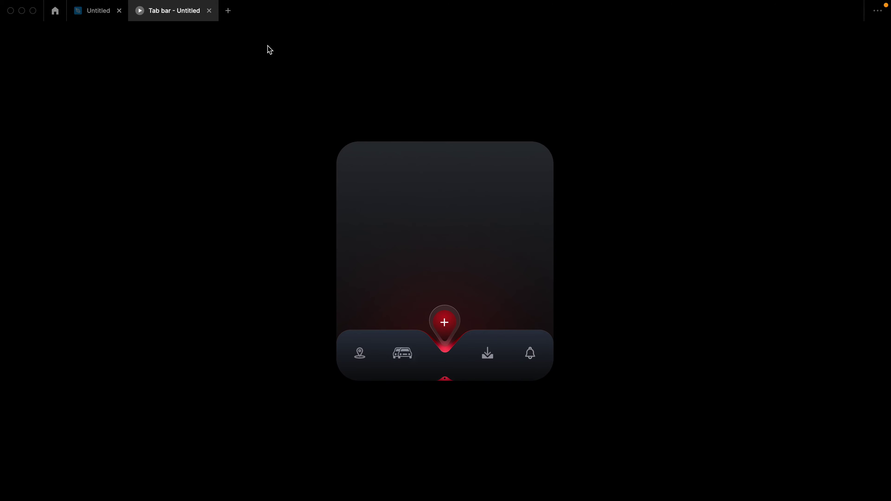
left_click(98, 11)
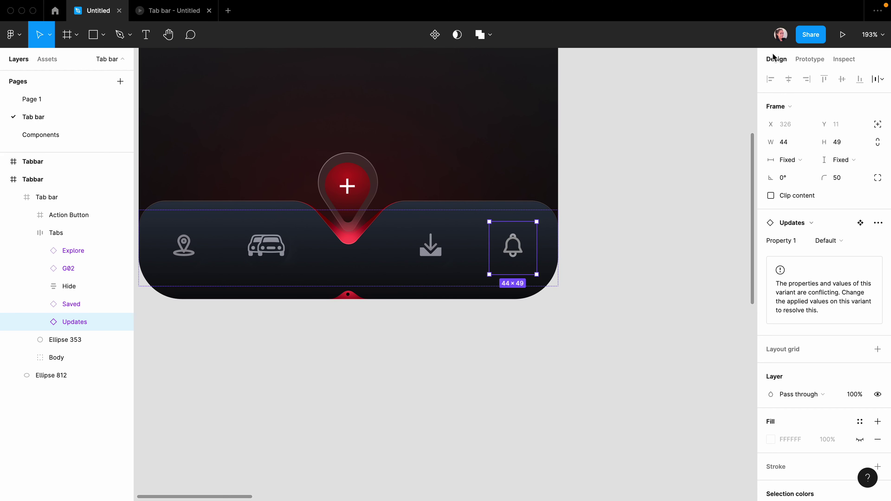
Step: Set the animation duration of the bottom bell variant's On click interaction to 600 ms on the Components page
left_click(40, 134)
left_click(557, 338)
key("shift+e")
left_click(488, 386)
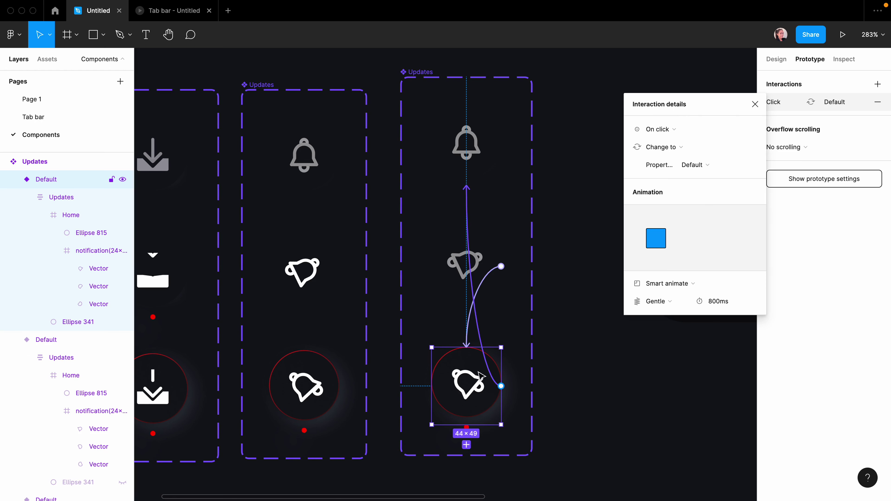
left_click(720, 302)
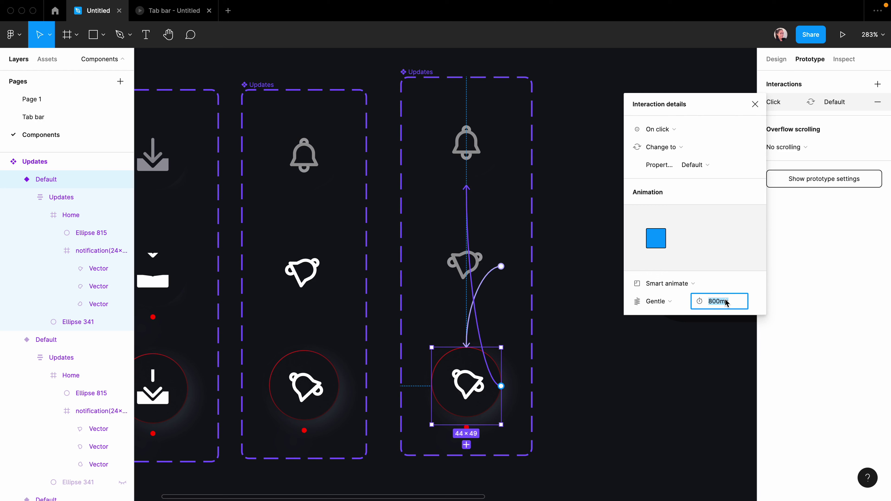
type("600")
Step: Preview the tab bar prototype and review the connections of the Saved and Updates components
left_click(177, 14)
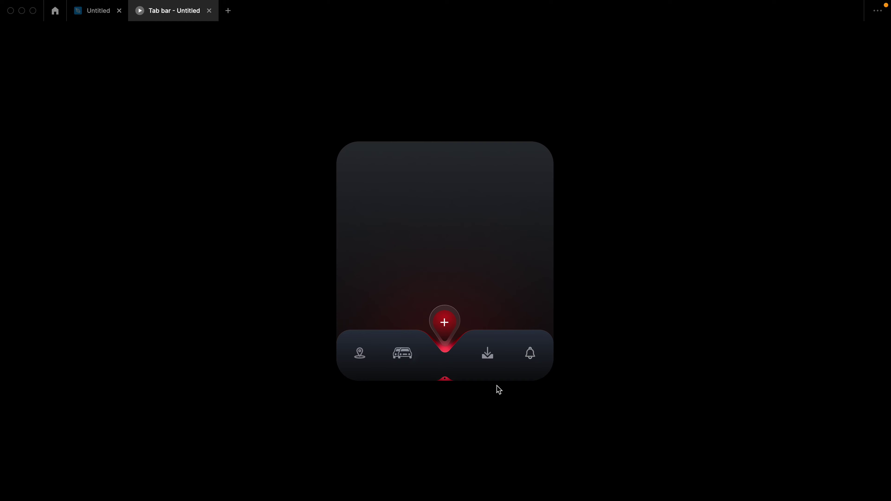
key("ctrl+shift+Tab")
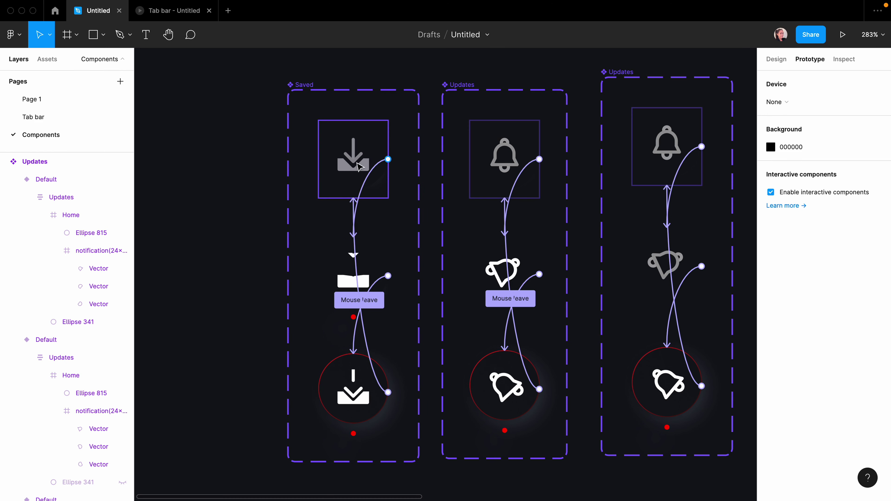
key("ctrl+Tab")
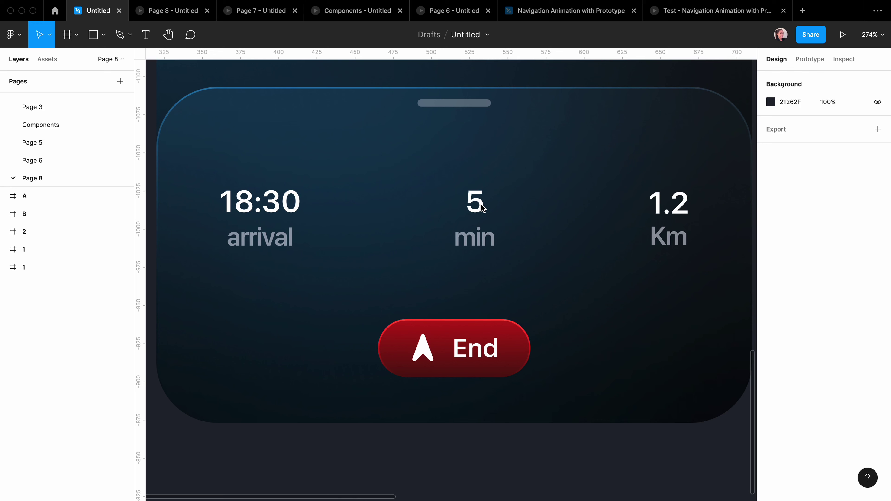
Step: Move the "5 4 3 2 1 0" text inside the minute's Frame 3727 up to Y -100
left_click(473, 204, "super")
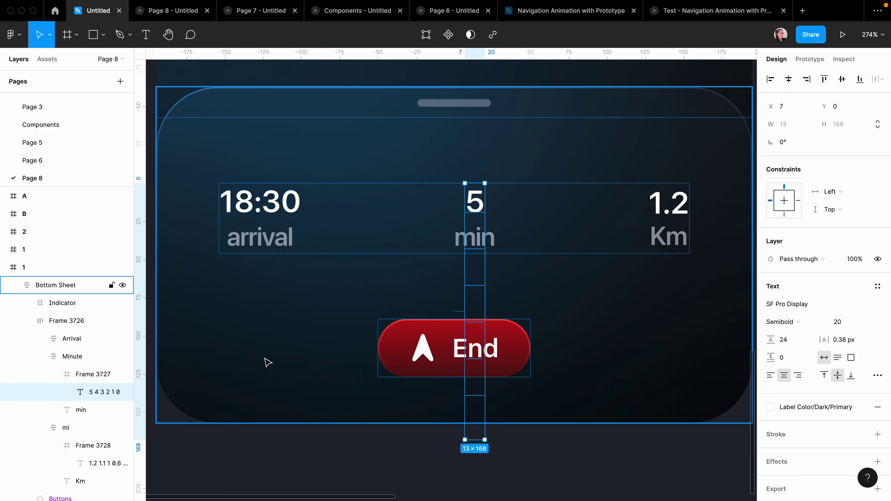
left_click(93, 374)
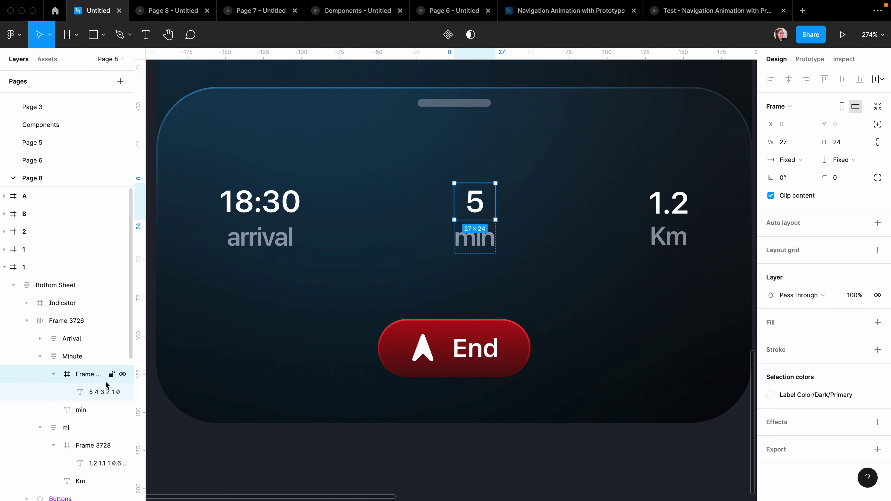
left_click(92, 393)
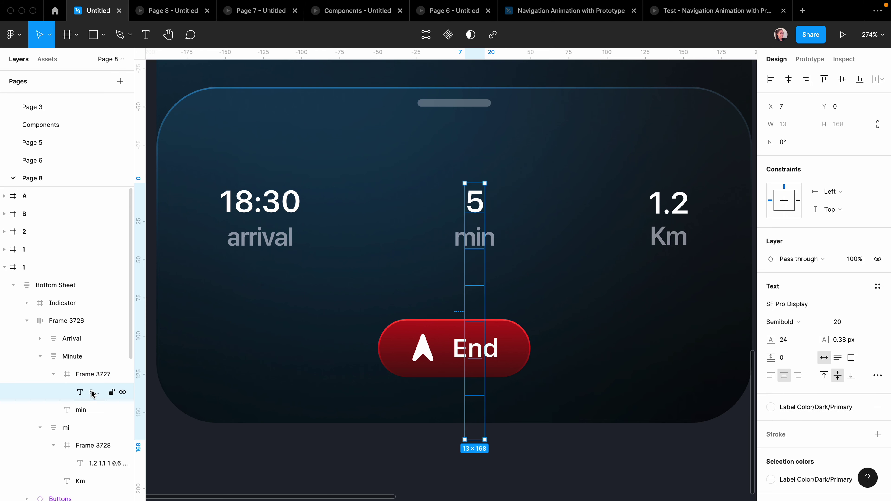
key("shift+Up")
key("shift+Up")
key("shift+Up")
key("shift+Up")
key("shift+Up")
key("shift+Up")
key("shift+Up")
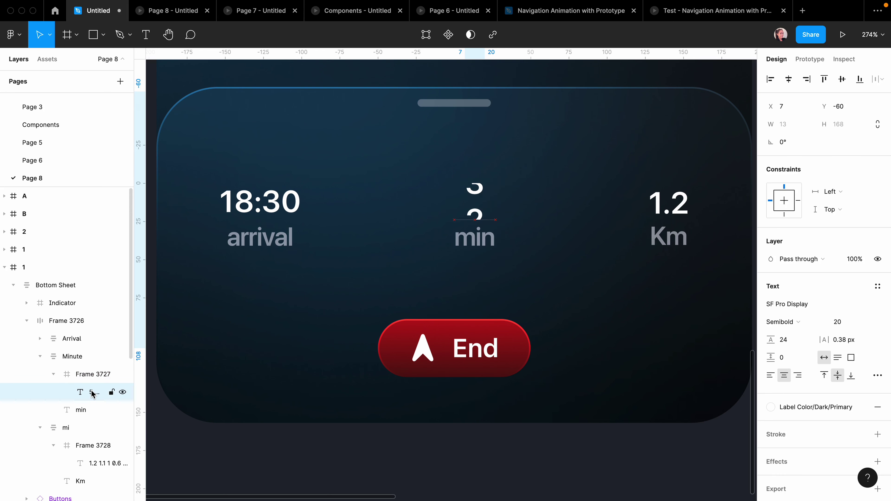
key("shift+Up")
key("shift+Up")
key("shift+Up")
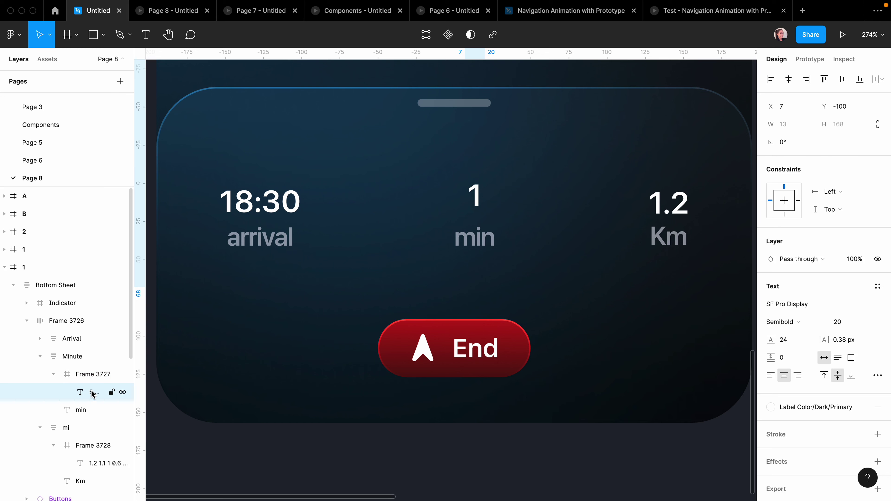
left_click(410, 441)
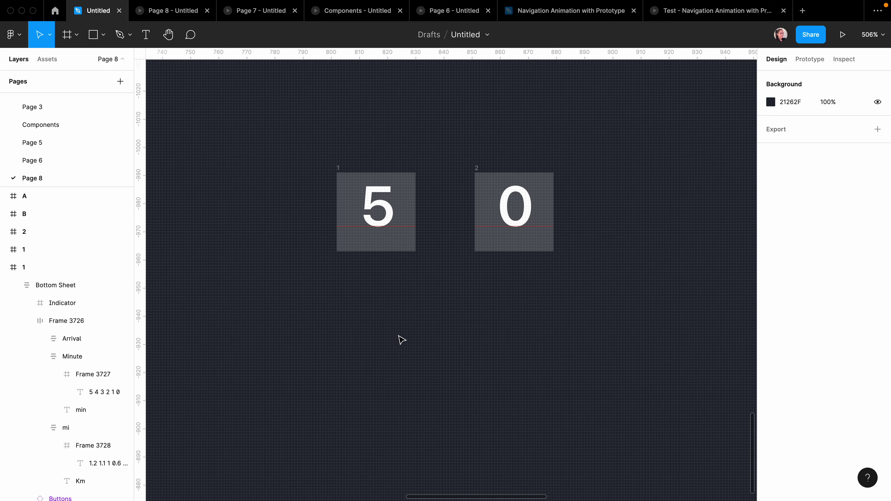
Step: Create a 28 × 28 frame below the existing frame with the digit 5
key("f")
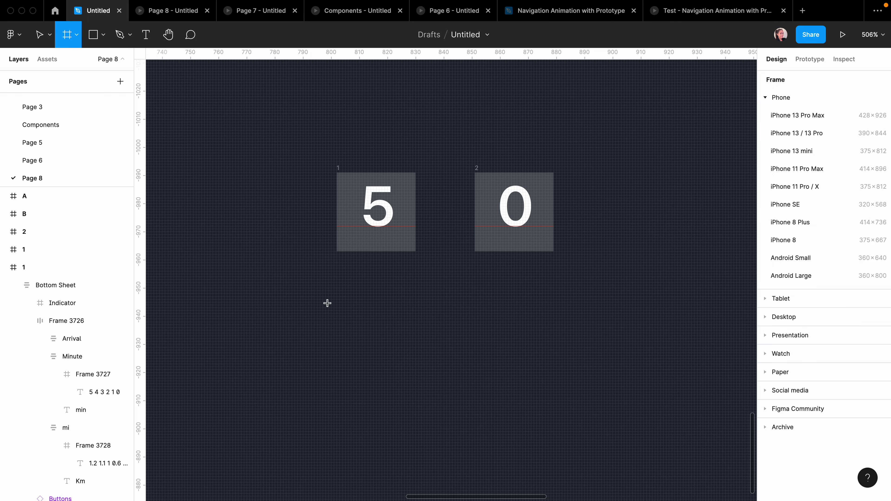
left_click_drag(331, 305, 432, 400)
left_click(796, 147)
type("28")
left_click(843, 142)
type("28")
key("Return")
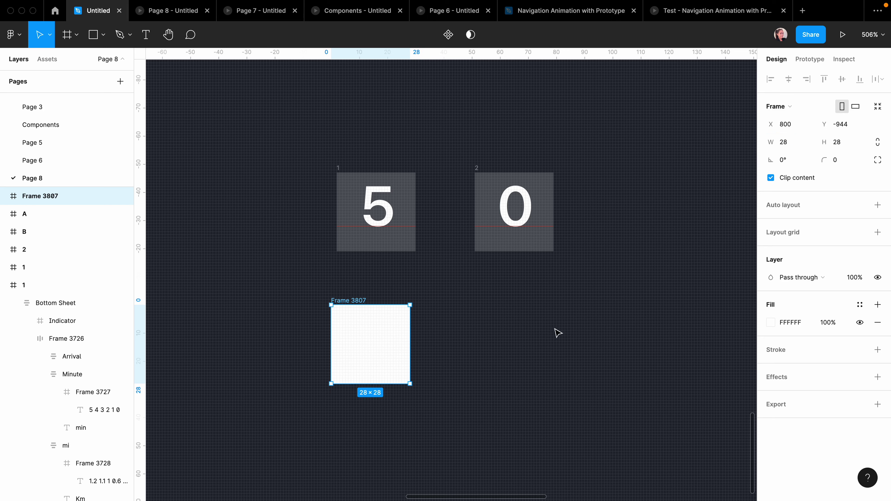
Step: Lower the opacity of the new frame's white fill so it is semi-transparent
left_click(770, 323)
left_click_drag(744, 385, 686, 385)
left_click(747, 211)
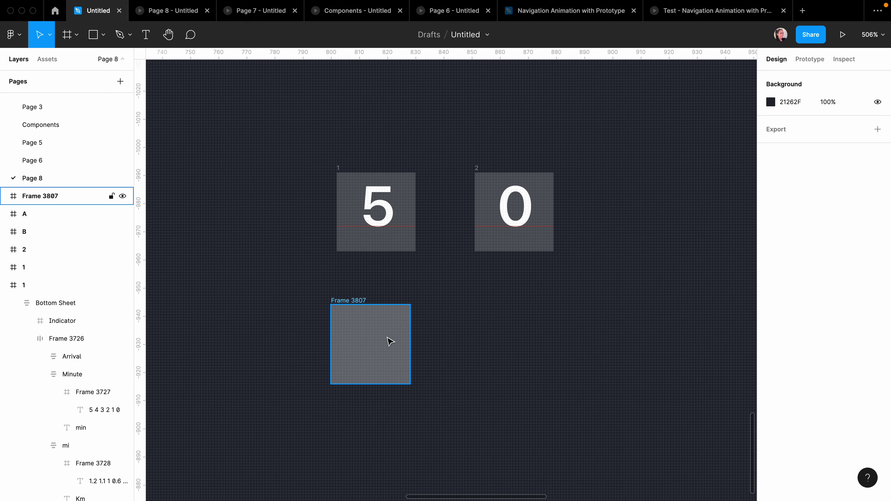
Step: Add the text "5" inside the new frame and centre it horizontally and vertically
key("t")
left_click(395, 362)
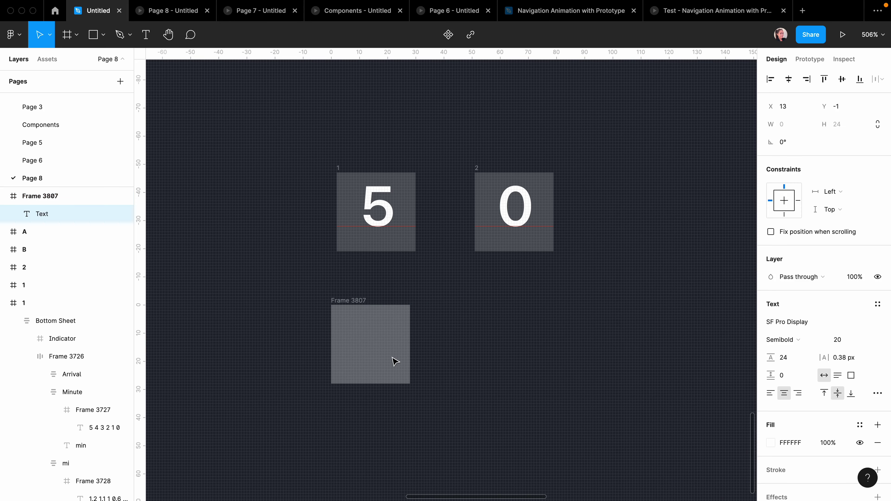
type("5")
left_click(788, 79)
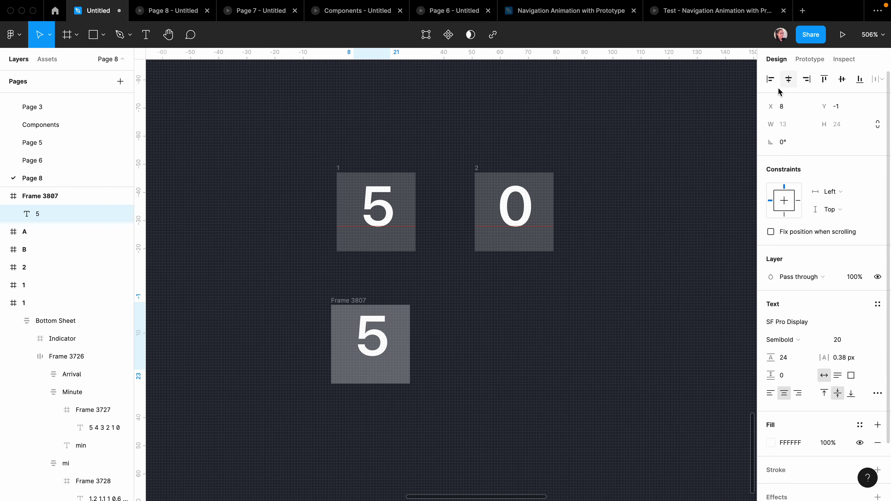
left_click(348, 381)
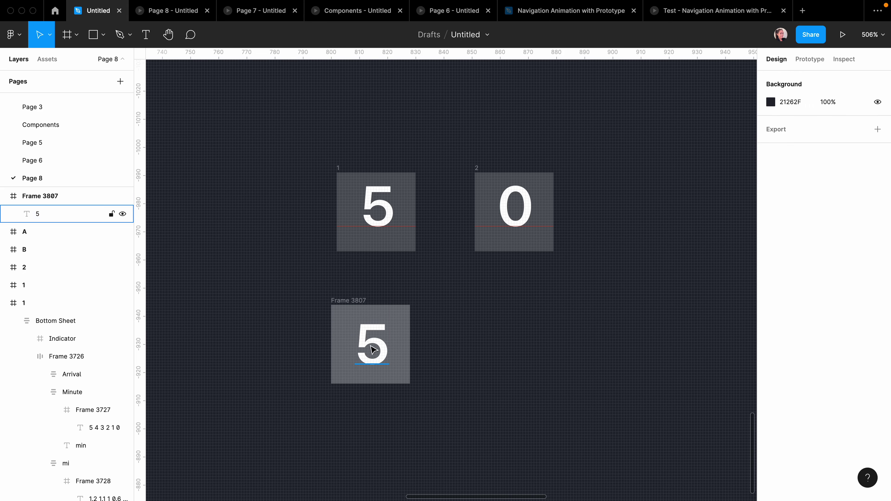
Step: Extend the "5" text in Frame 3807 with 4, 3, 2, 1 and 0 on separate lines and align it to the frame's top
left_click(371, 362)
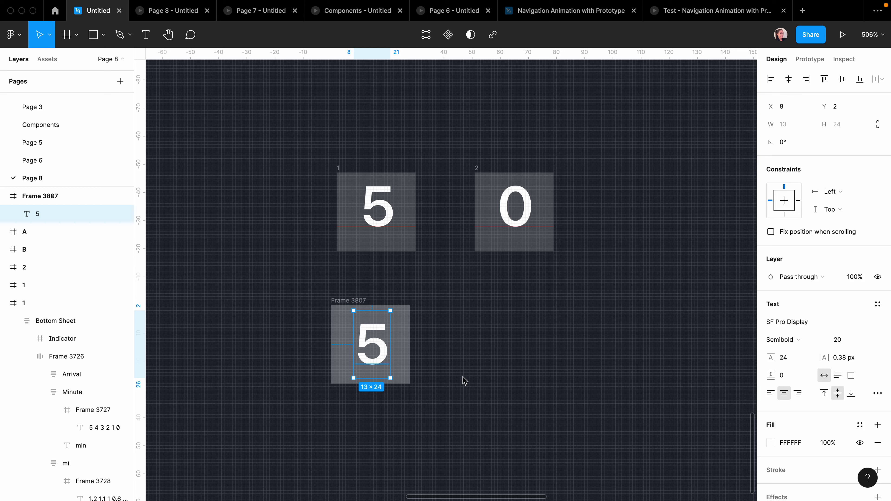
double_click(392, 351)
key("Return")
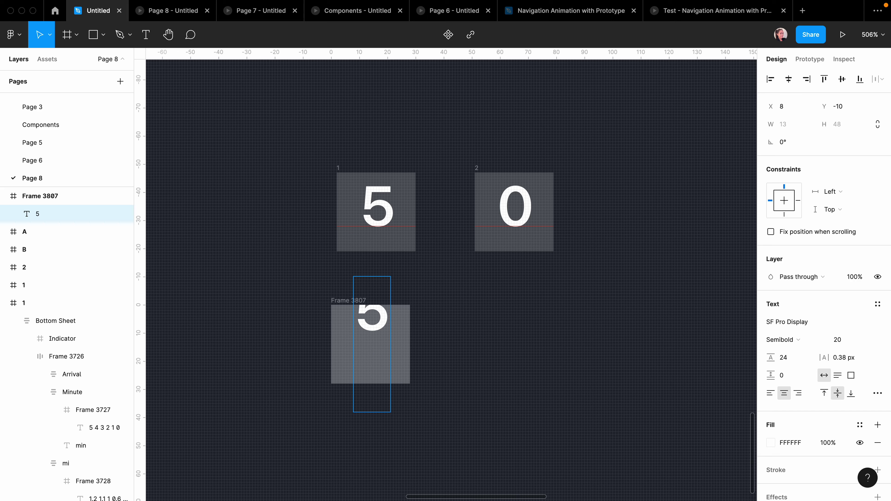
type("4 3 2 1 0")
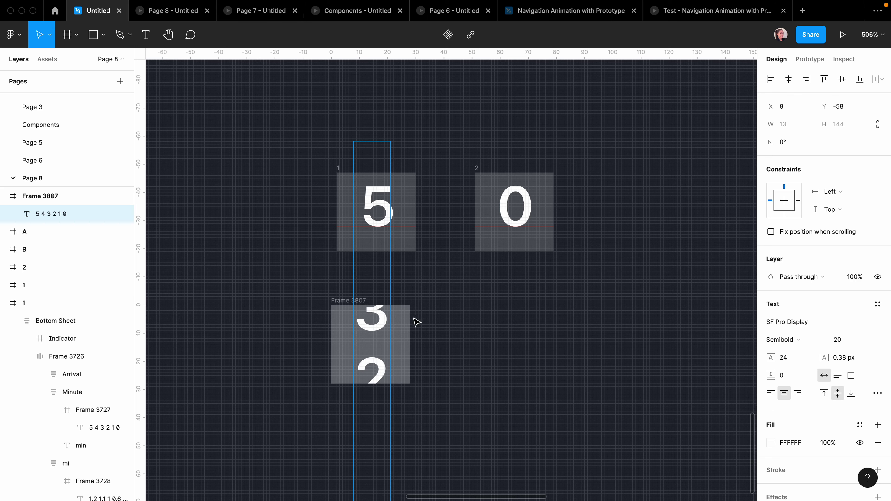
key("Escape")
left_click(826, 82)
left_click(722, 245)
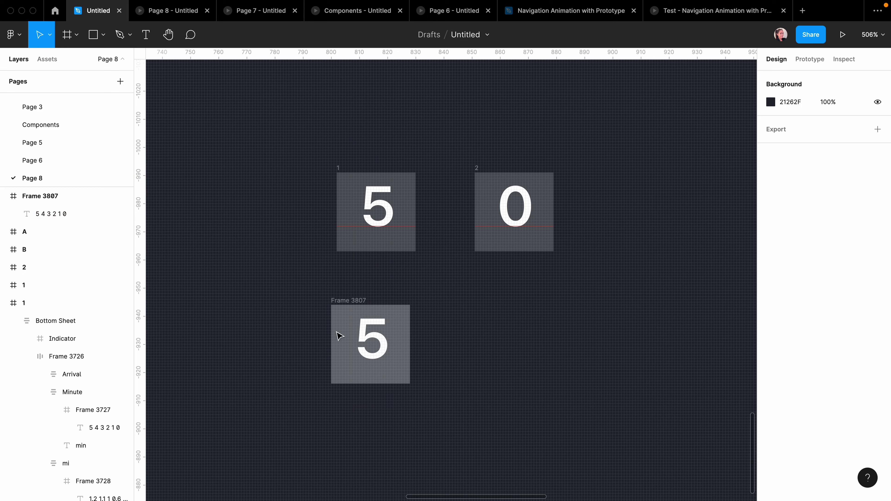
Step: Rename Frame 3807 as 1 and duplicate it directly beneath the frame showing 0
left_click(345, 301)
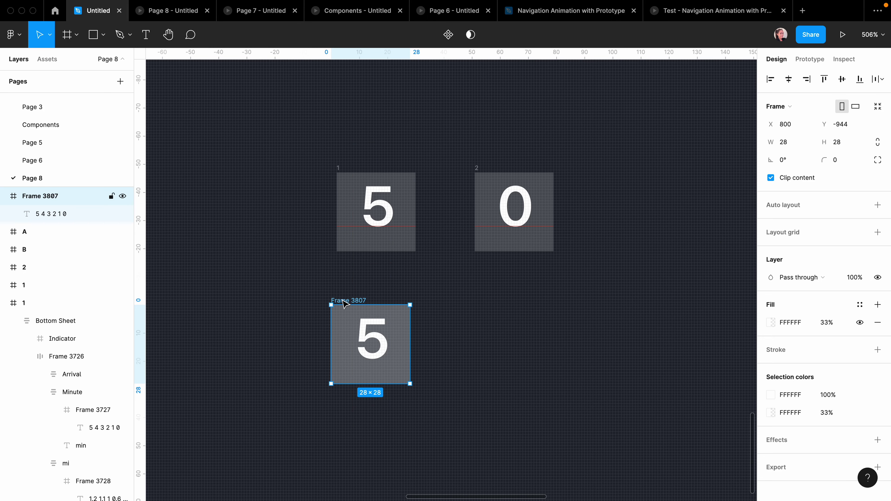
double_click(345, 301)
type("1")
left_click(472, 374)
left_click(333, 302)
left_click_drag(336, 304, 479, 304)
key("Escape")
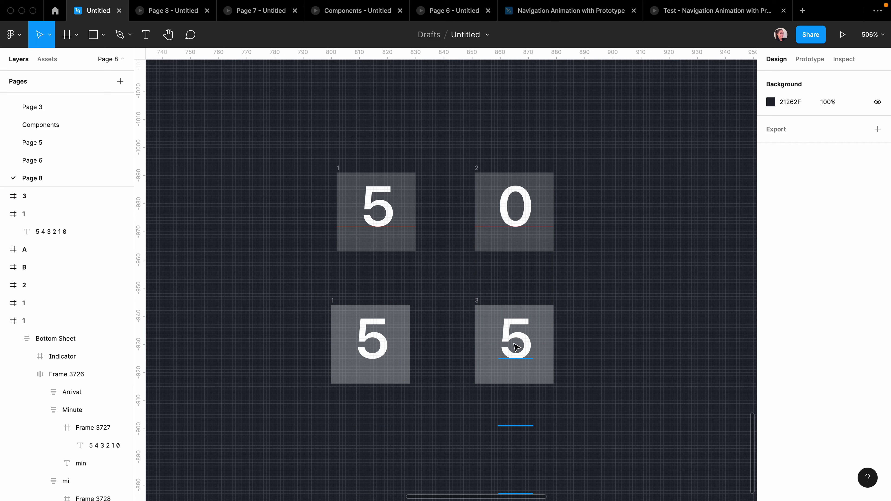
Step: Align the countdown text in the duplicated frame 3 to the frame's bottom edge, bringing the digit 0 into the frame
left_click(516, 348)
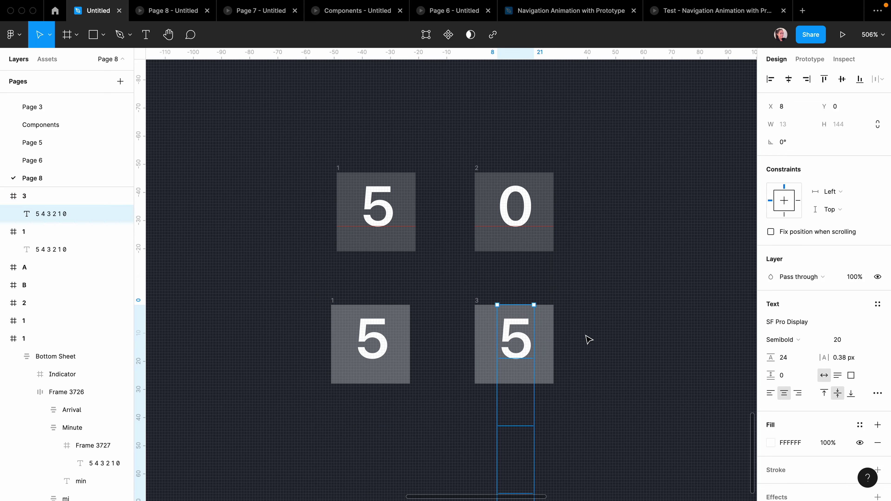
key("shift+Up")
key("shift+Up")
key("shift+Up")
key("shift+Up")
key("shift+Down")
key("shift+Down")
key("shift+Down")
key("shift+Down")
left_click(859, 81)
left_click(418, 416)
Step: Nudge the countdown text in frame 3 up to Y -120, level with the 5 in the neighbouring frame
scroll(449, 416, "up", 5)
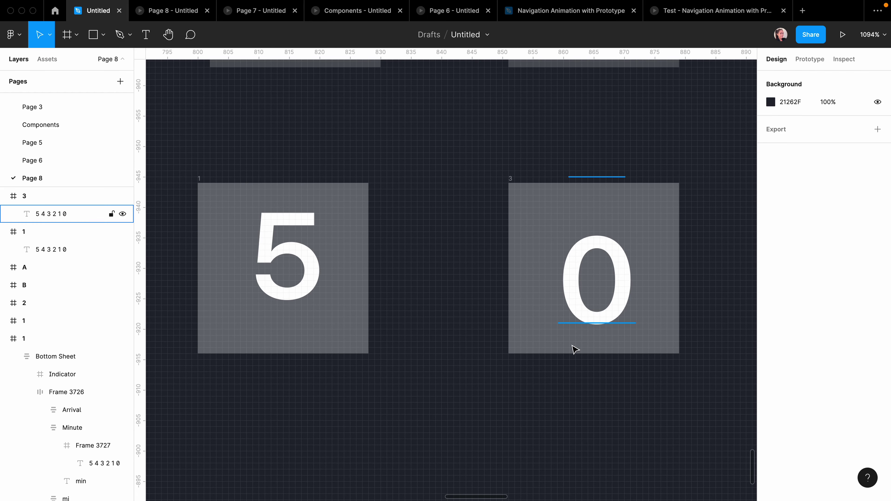
scroll(577, 346, "down", 1)
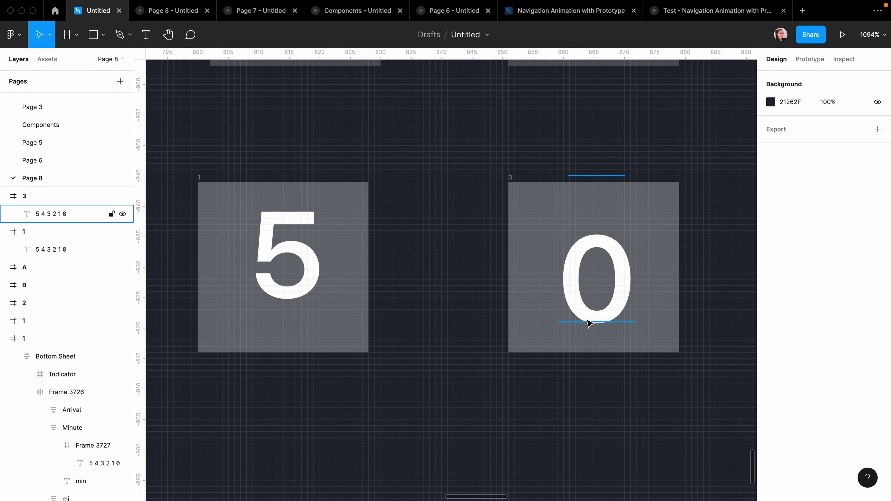
left_click(618, 308)
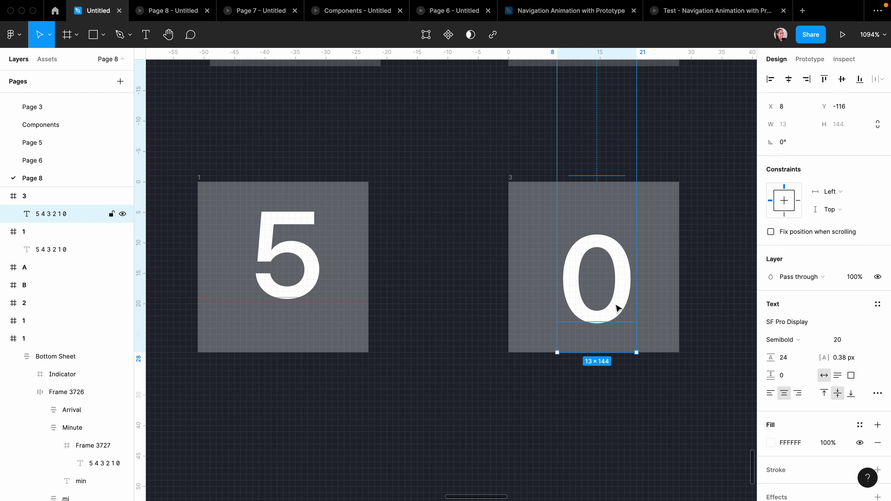
key("Up")
key("Up")
key("Up")
key("Up")
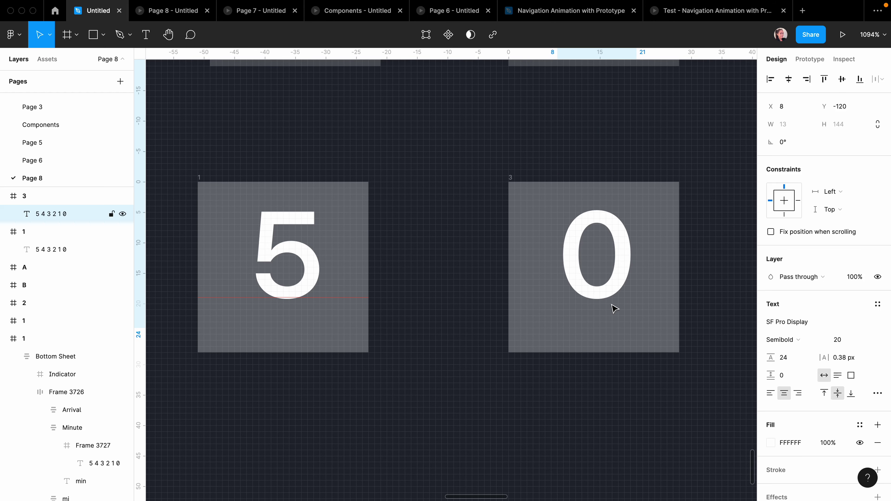
left_click(467, 355)
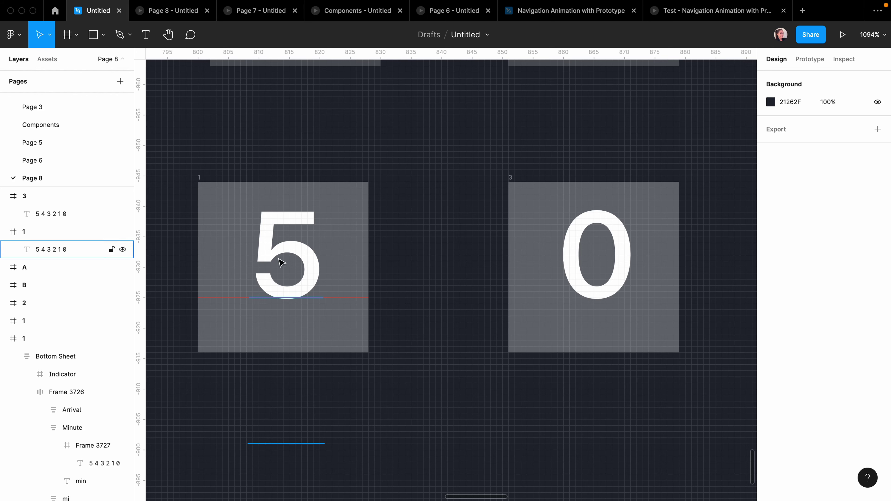
Step: Connect the lower frame 1 to frame 3 with a While hovering prototype interaction
left_click(199, 178)
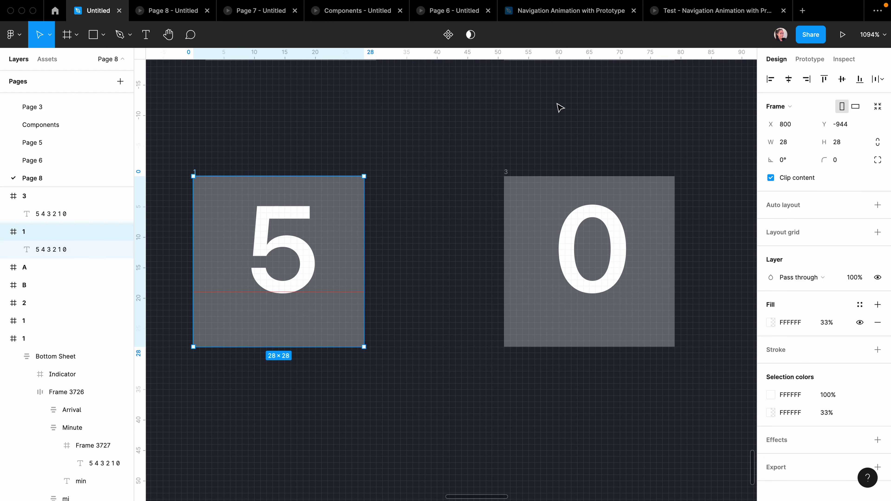
left_click(809, 59)
left_click_drag(364, 262, 508, 265)
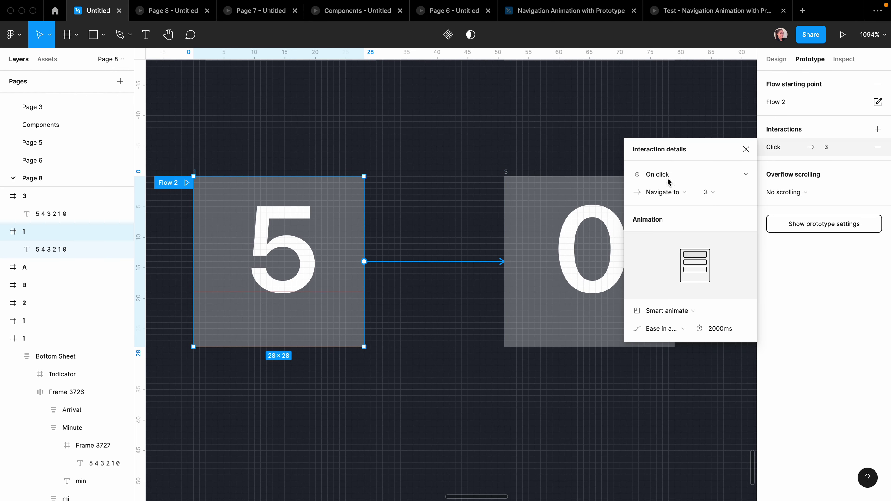
left_click(661, 175)
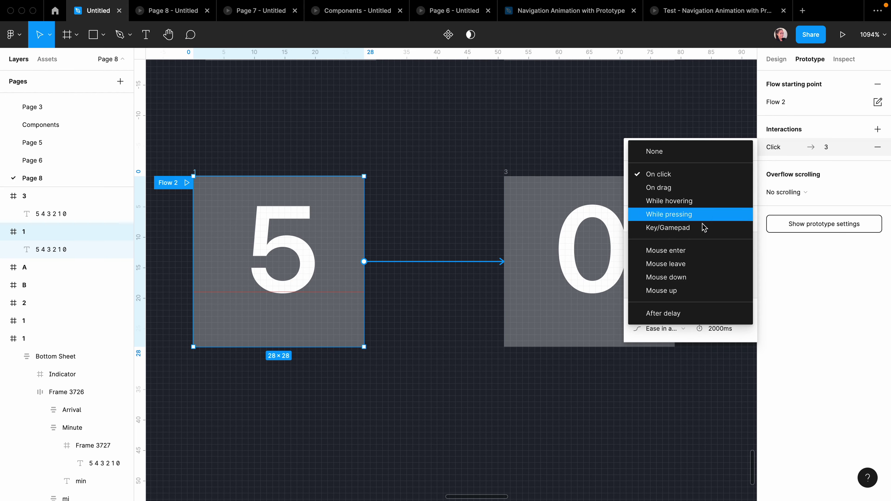
left_click(681, 205)
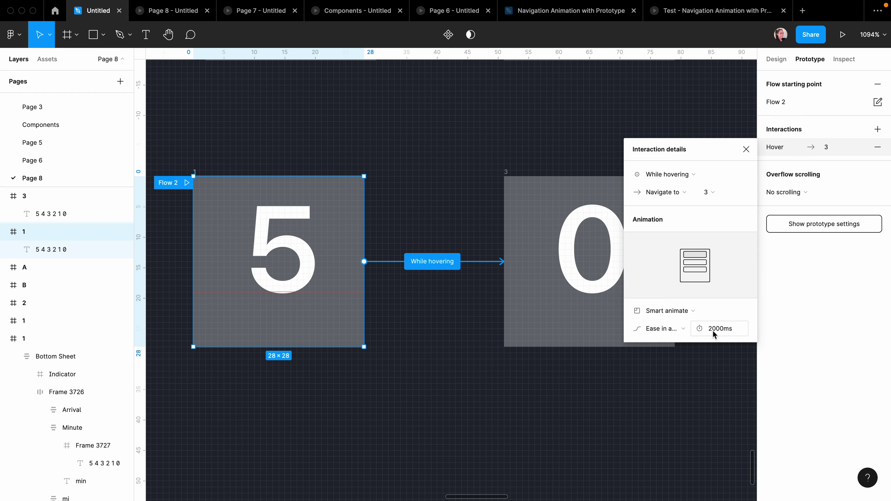
left_click(720, 333)
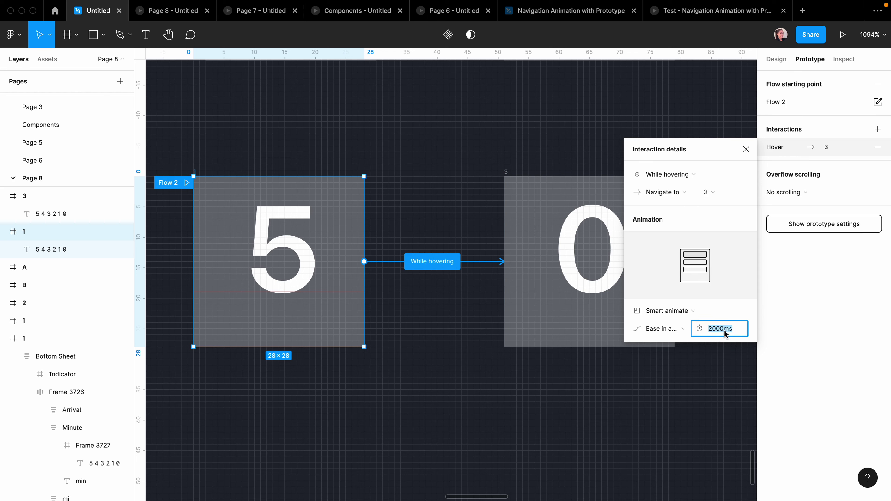
left_click(746, 150)
Step: Connect frame 3 back to the lower frame 1 with a Mouse leave prototype interaction
left_click(506, 172)
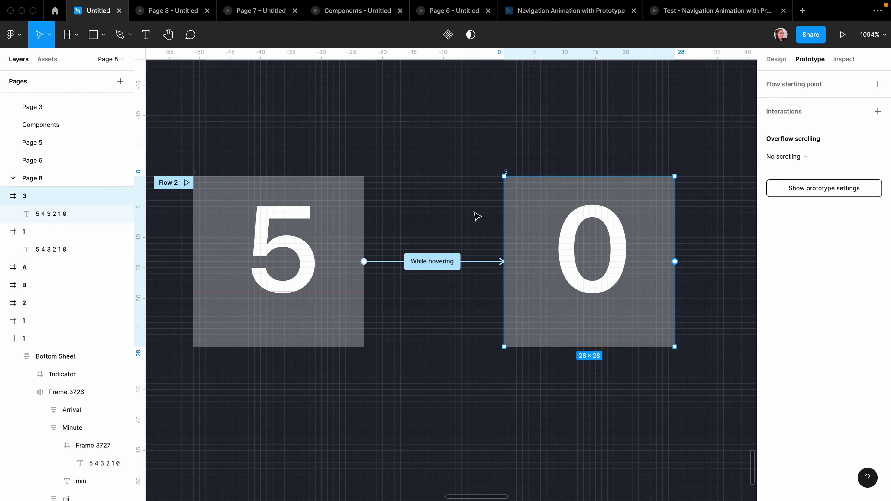
left_click_drag(674, 262, 330, 213)
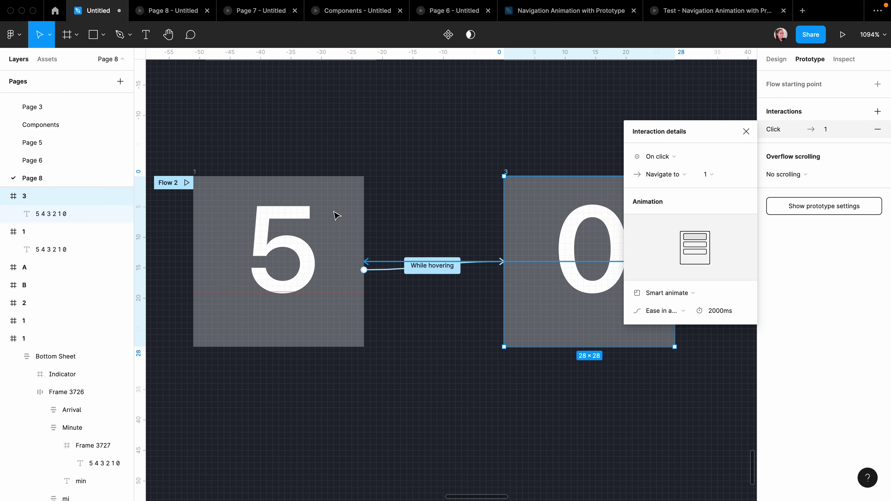
left_click(654, 155)
left_click(675, 248)
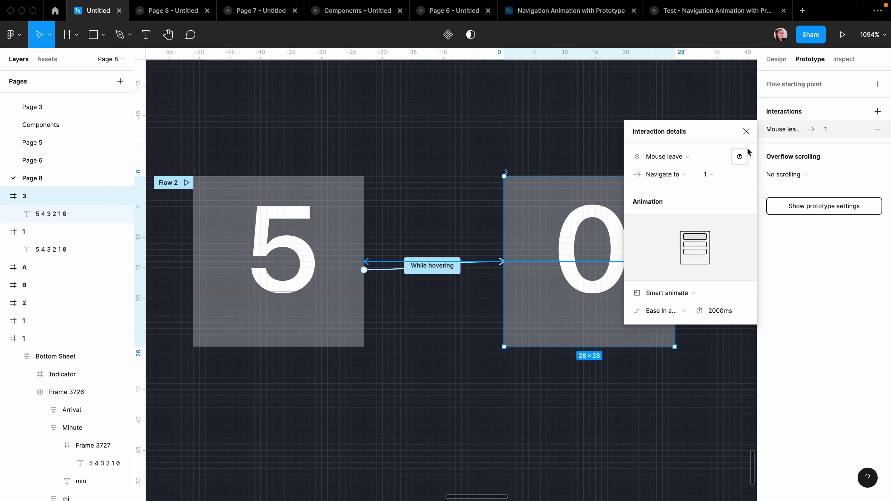
left_click(746, 132)
Step: Rename the flow starting point on the lower frame 1 as "Flow 1"
left_click(799, 104)
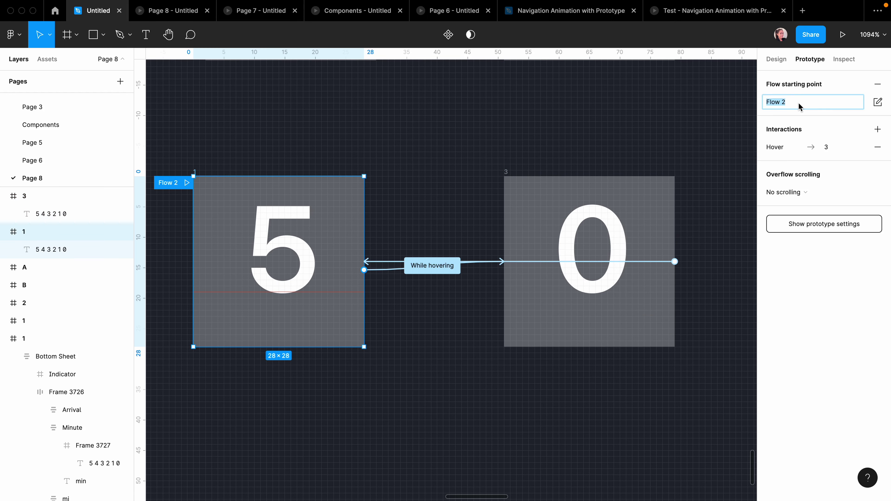
left_click(798, 105)
key("BackSpace")
type("1")
key("Return")
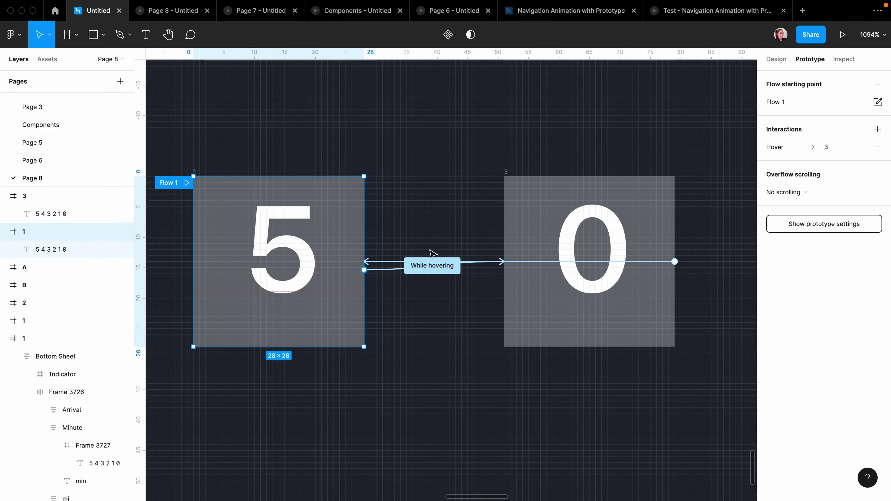
Step: Present the prototype and preview the countdown animation, followed by the date animation in the other Flow 1
left_click(842, 35)
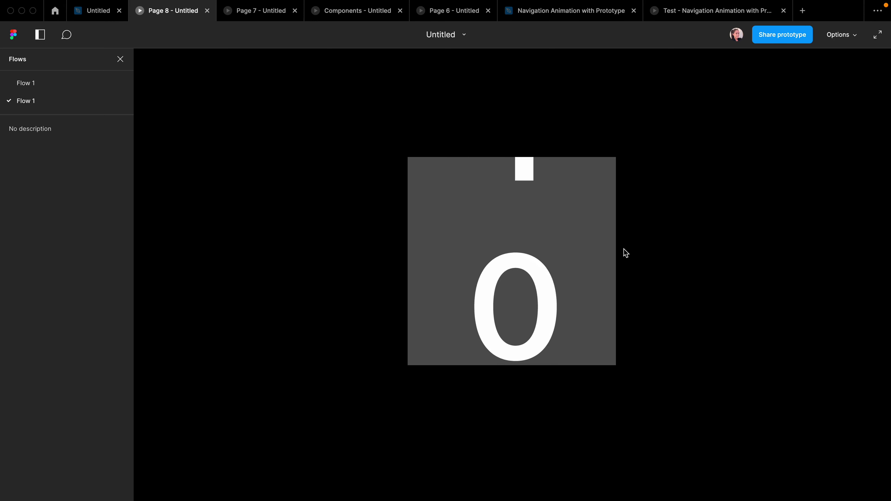
left_click(31, 85)
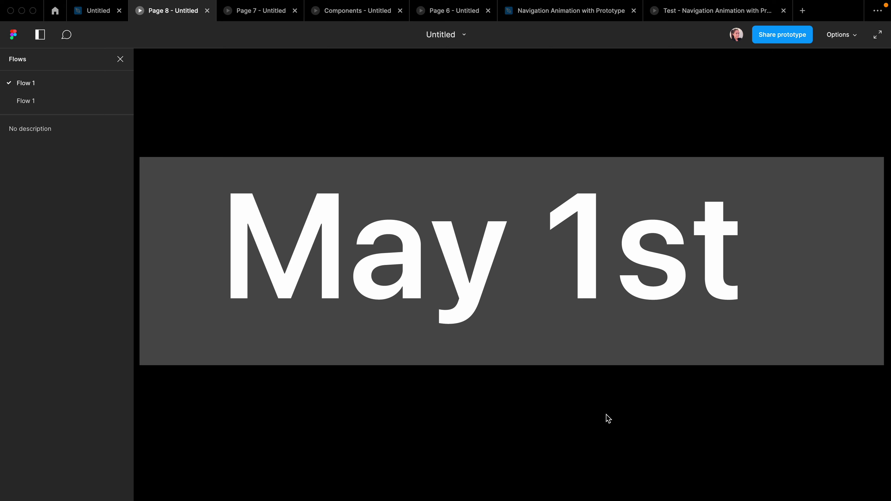
left_click(636, 342)
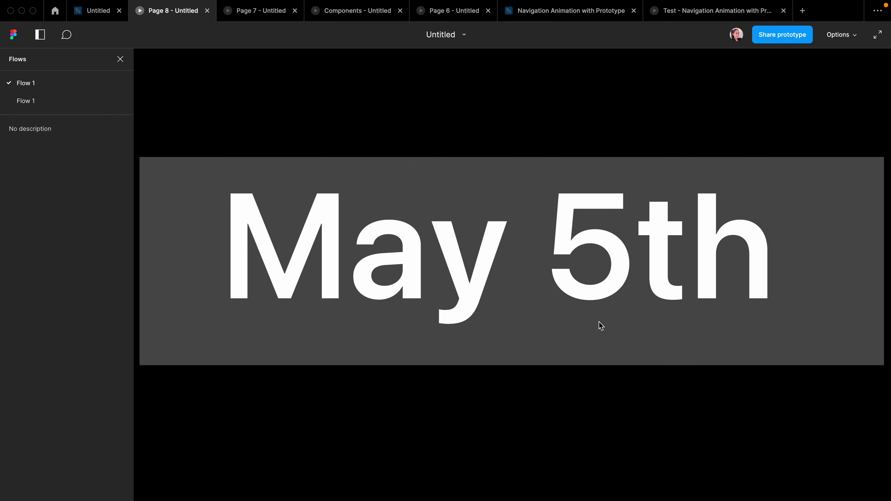
left_click(600, 326)
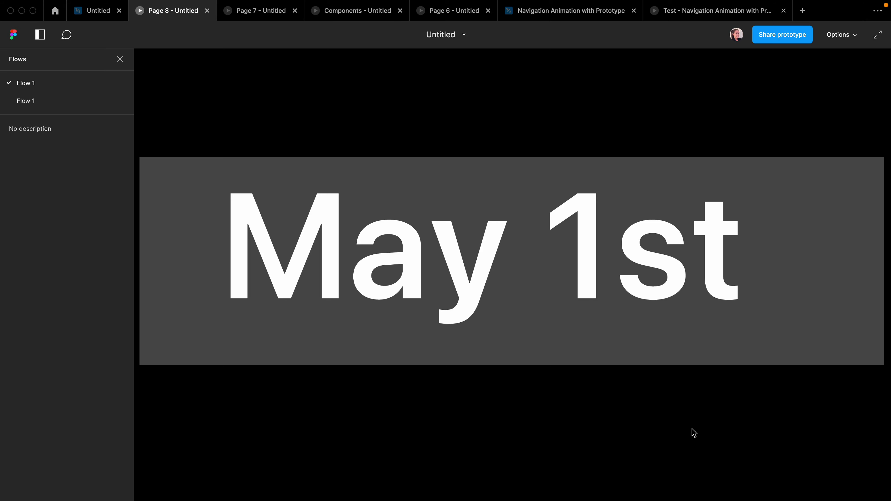
Step: Examine the minute and distance values on the Navigation Animation with Prototype file's Map Animation frames and on the Untitled file's bottom sheet
left_click(571, 10)
scroll(296, 153, "up", 3)
scroll(270, 225, "right", 3)
left_click(250, 432)
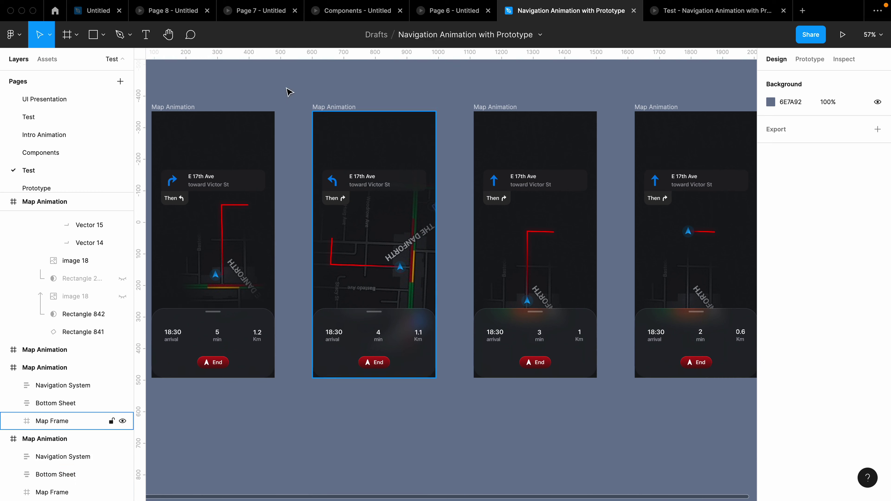
scroll(259, 223, "down", 1)
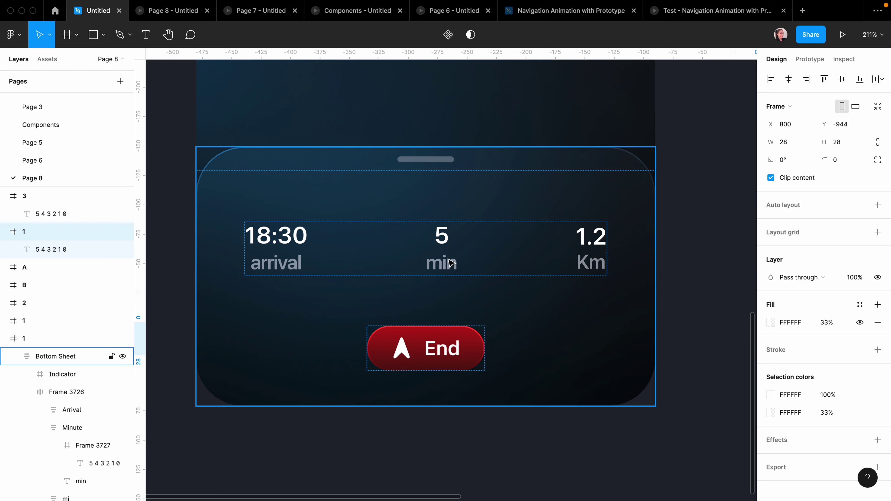
left_click(729, 239)
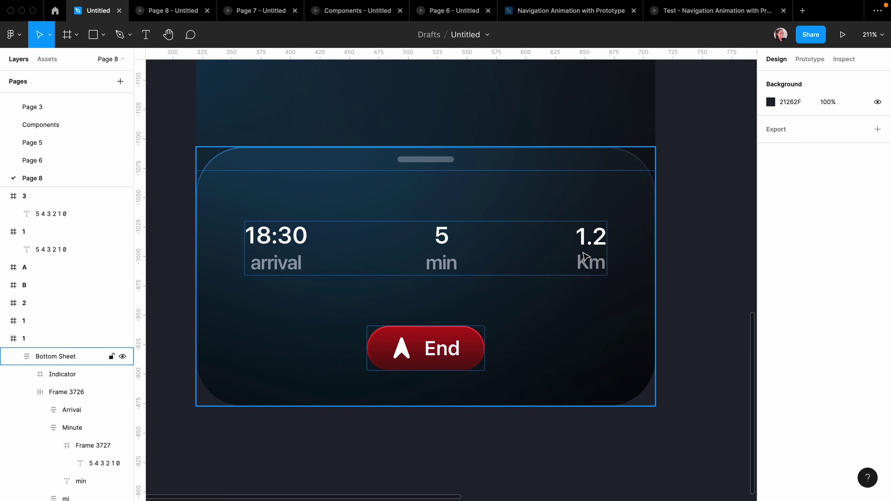
scroll(543, 470, "up", 2)
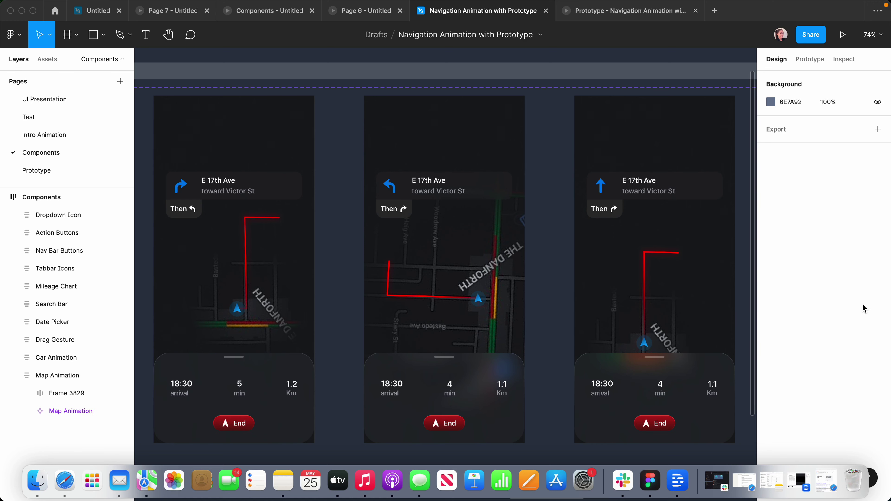
Step: Examine the sequence of Map Animation variants on the Components page, including how their routes and bottom sheets change
scroll(503, 320, "down", 10)
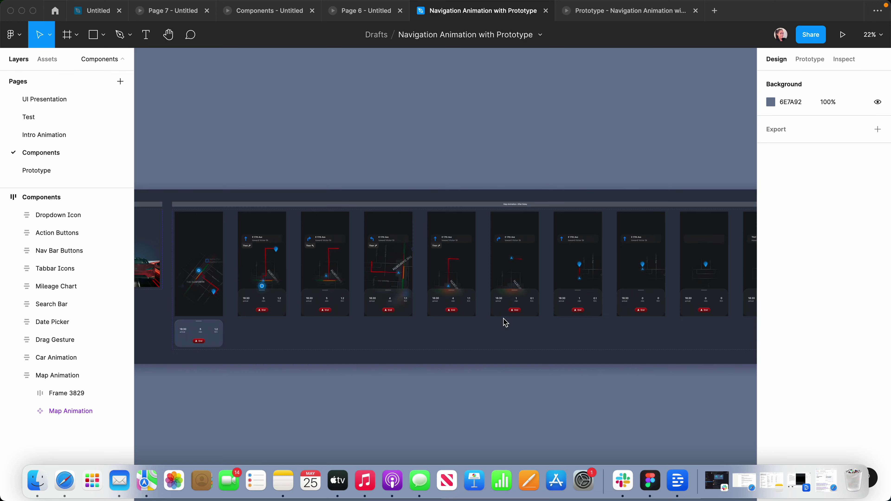
scroll(503, 320, "right", 2)
scroll(497, 321, "down", 3)
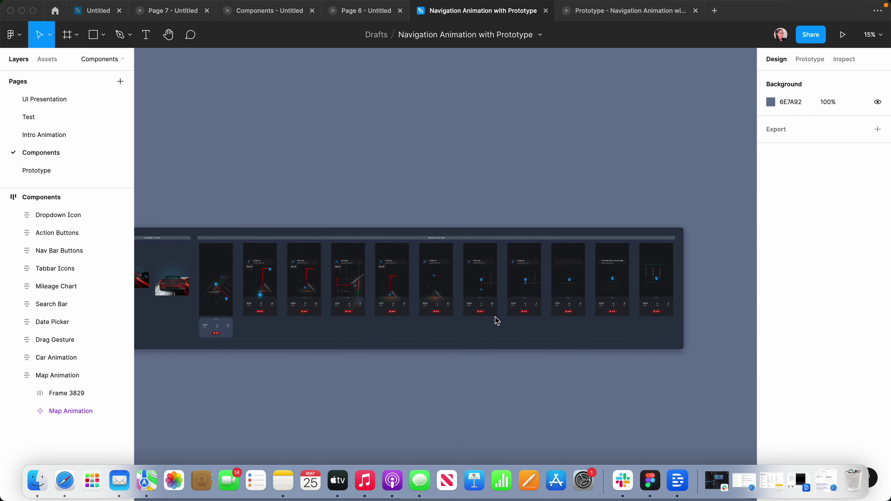
scroll(496, 318, "right", 1)
scroll(507, 325, "left", 3)
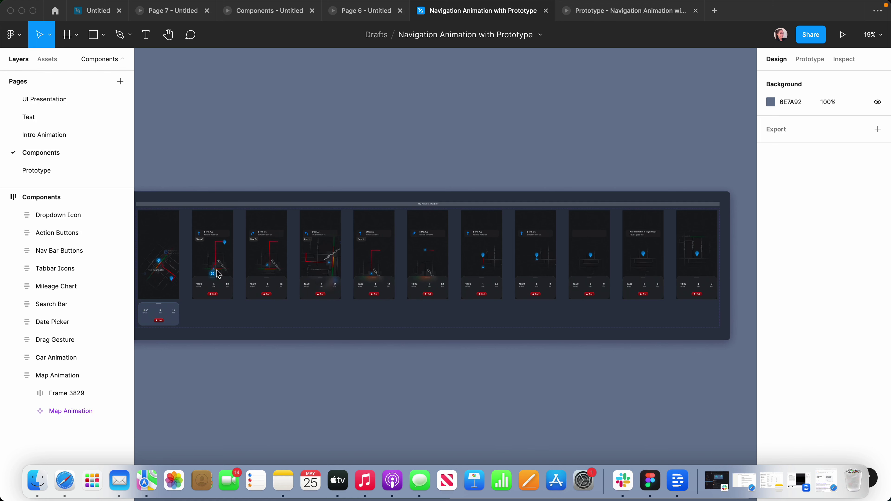
scroll(182, 279, "up", 10)
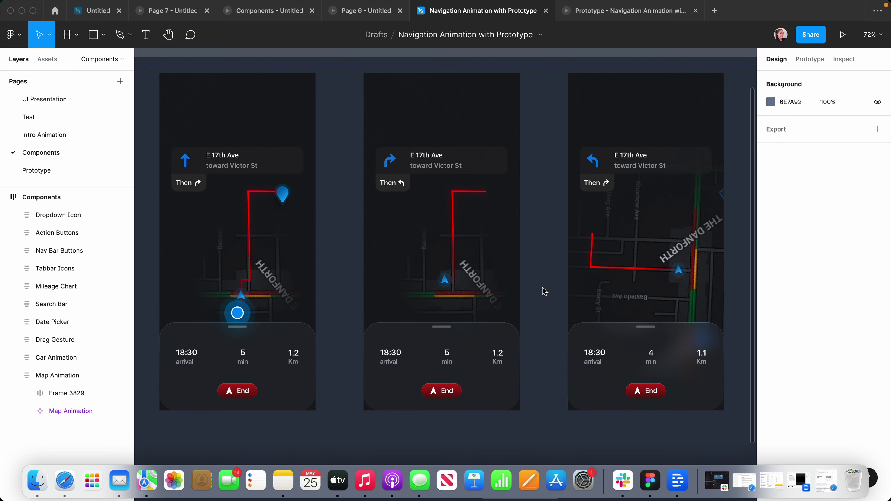
scroll(281, 298, "right", 2)
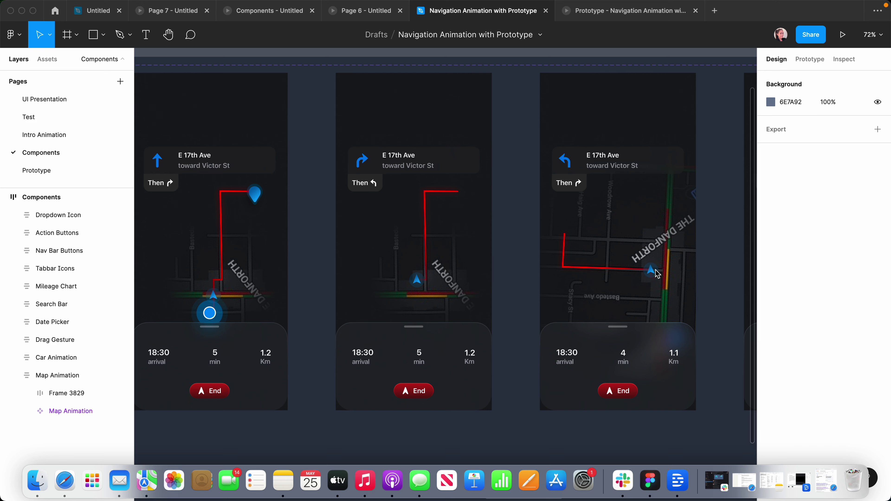
Step: Examine how the minute and distance values change across the Map Animation variants, and inspect the minute digits text in variant V2
scroll(657, 274, "right", 7)
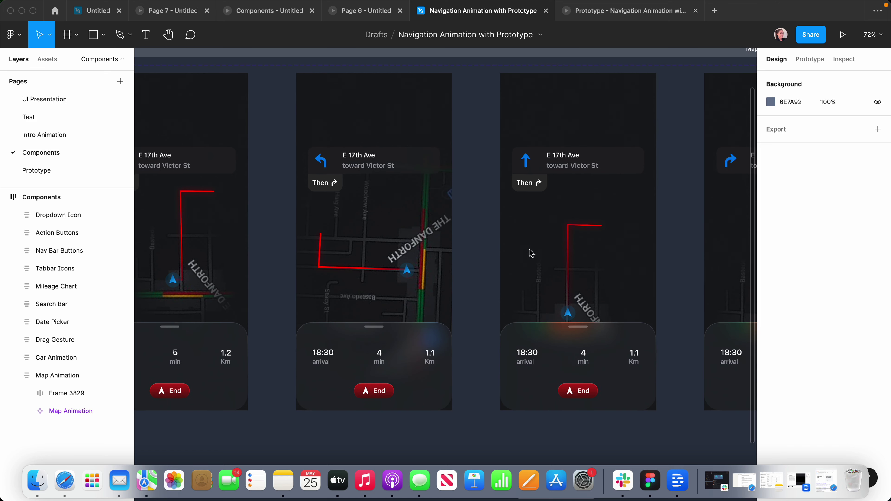
scroll(580, 313, "right", 6)
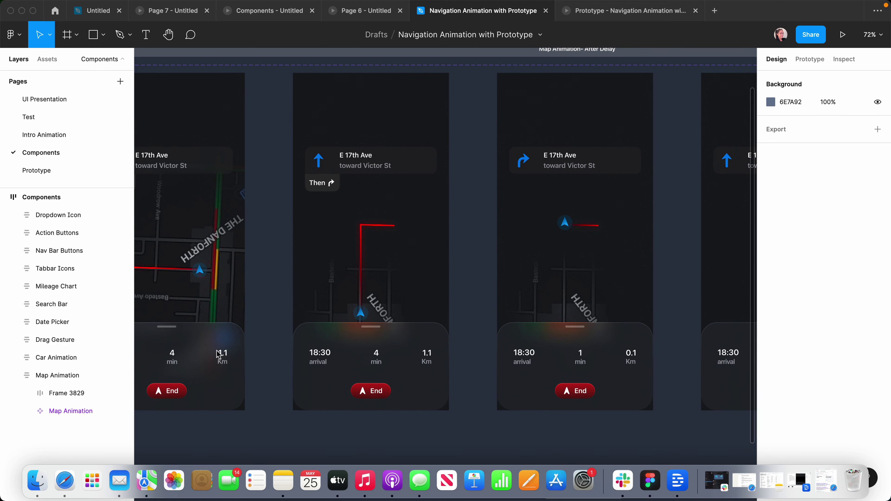
scroll(230, 352, "left", 12)
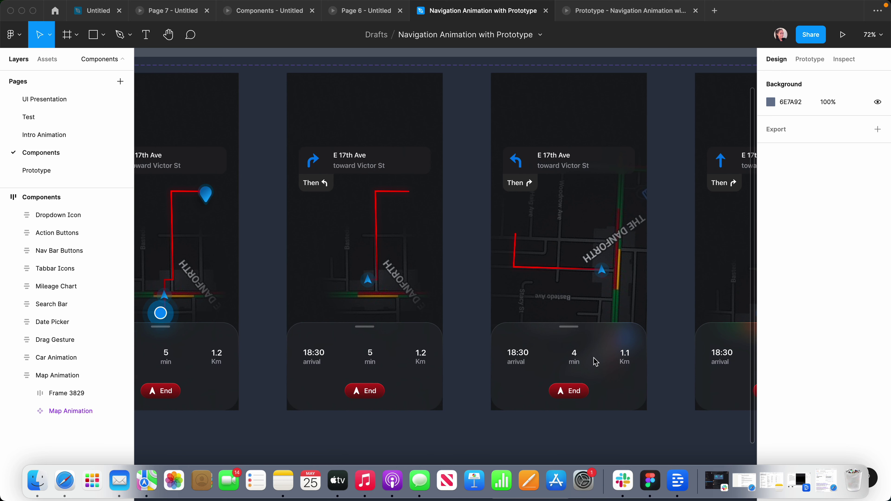
scroll(386, 372, "up", 5)
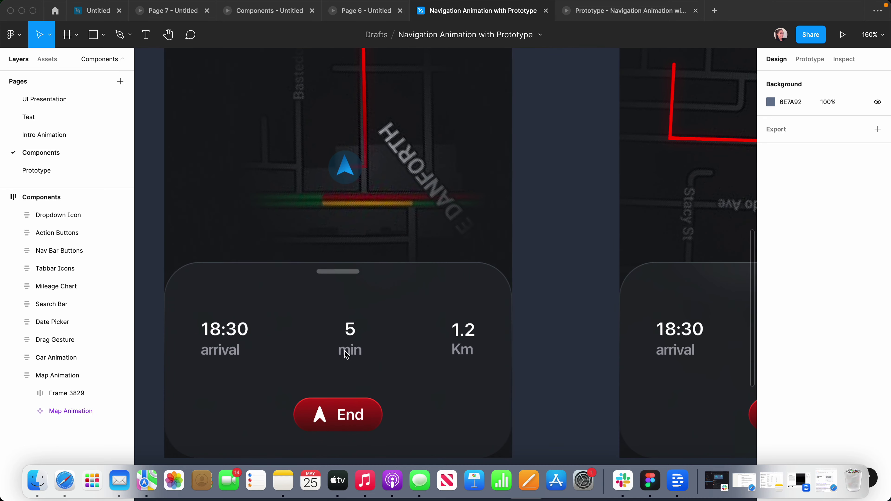
left_click(353, 356, "super")
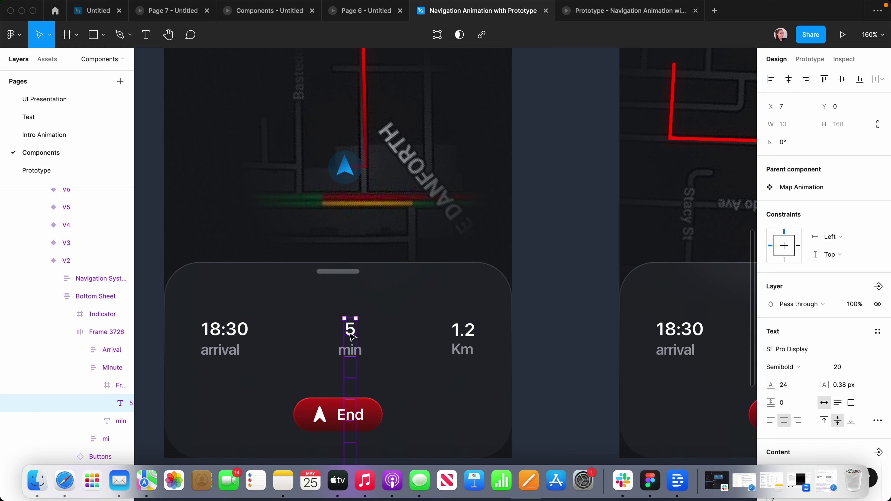
Step: Inspect the delay interaction that changes Map Animation variant V2 to V3, including its timing and animation settings
mouse_move(888, 265)
key("shift+1")
left_click(351, 259)
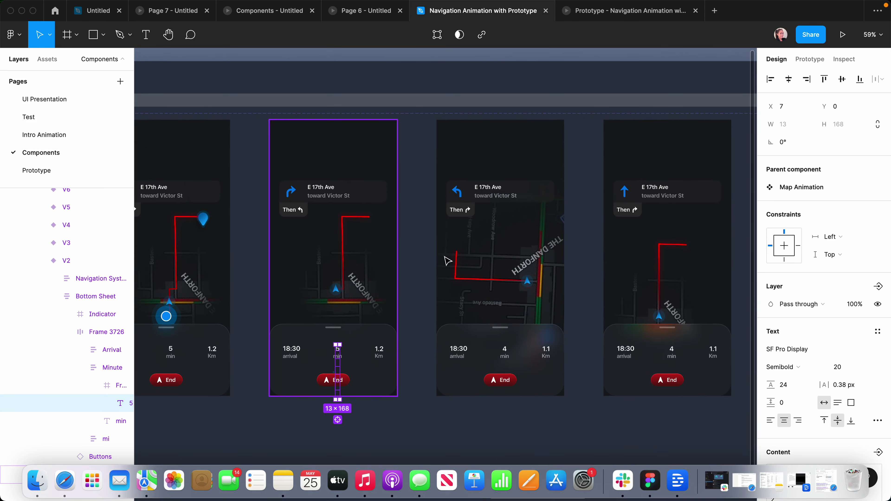
key("shift+e")
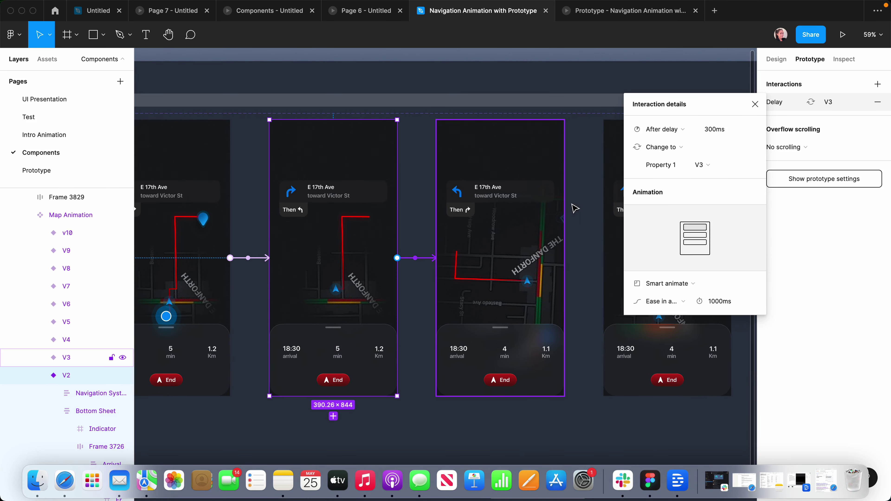
key("Escape")
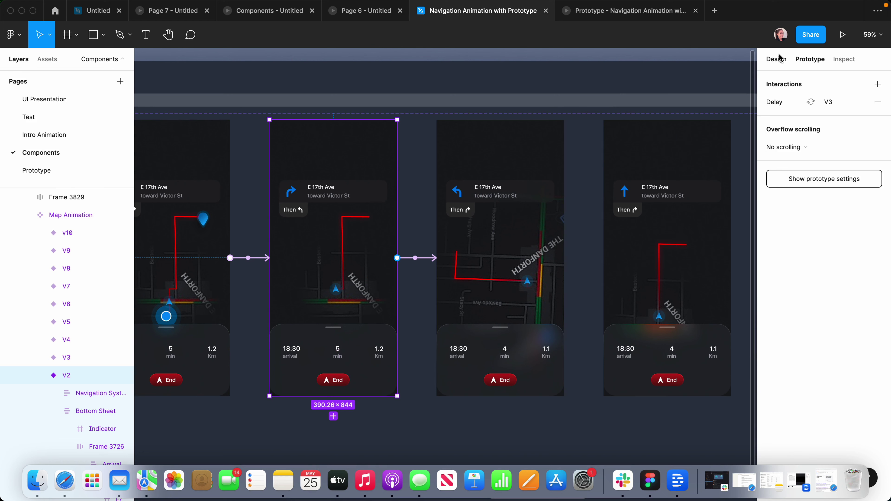
left_click(780, 58)
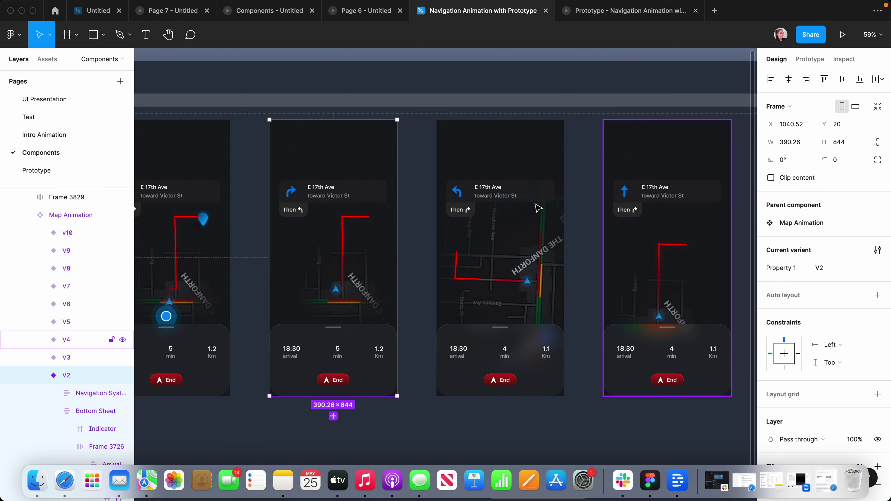
Step: Place a copy of the Map Animation V2 variant on the empty canvas below the components and detach the instance
scroll(470, 294, "left", 5)
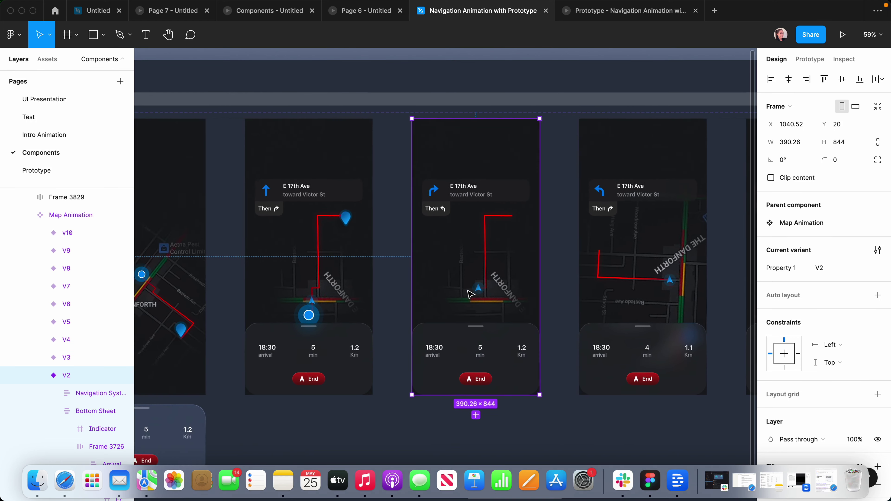
scroll(470, 295, "right", 5)
scroll(512, 289, "right", 5)
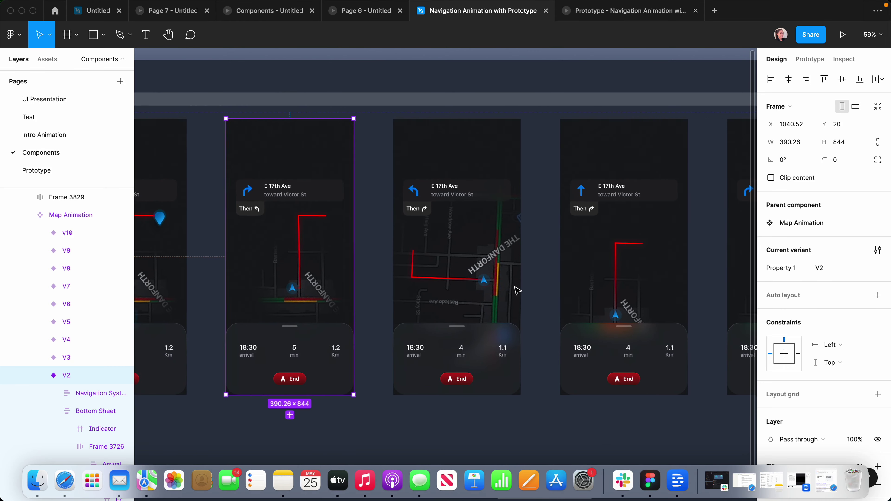
scroll(459, 312, "down", 5)
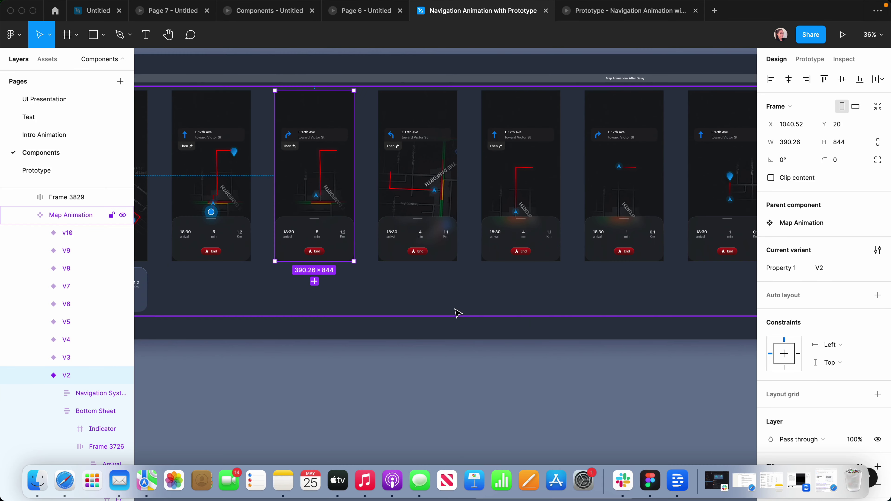
scroll(348, 152, "down", 5)
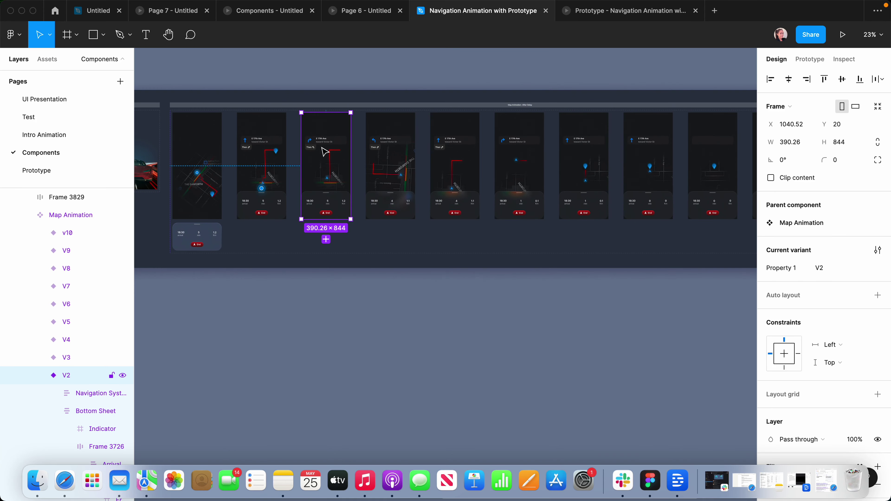
left_click_drag(326, 147, 333, 326)
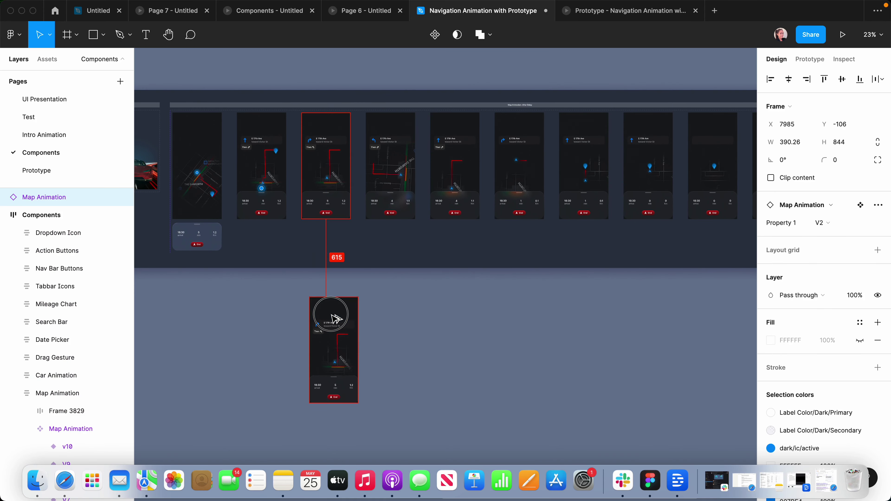
scroll(333, 327, "down", 3)
right_click(41, 198)
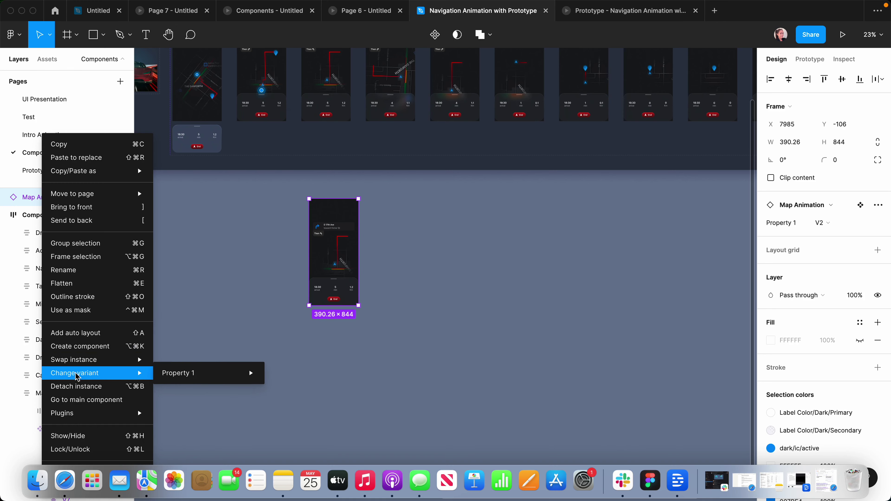
left_click(77, 386)
left_click(400, 358)
Step: Duplicate the detached Map Animation frame to its right, level with the original and with a gap of about 109 px
scroll(354, 275, "up", 5)
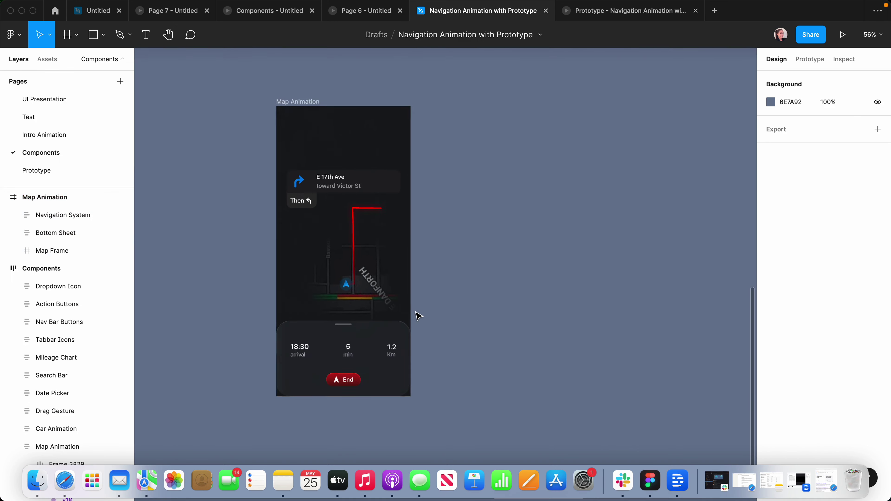
scroll(338, 239, "up", 2)
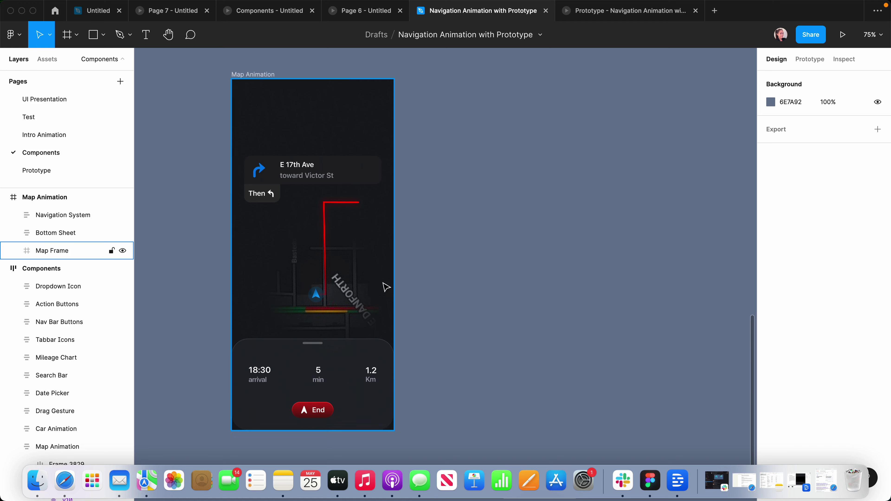
left_click_drag(249, 75, 457, 77)
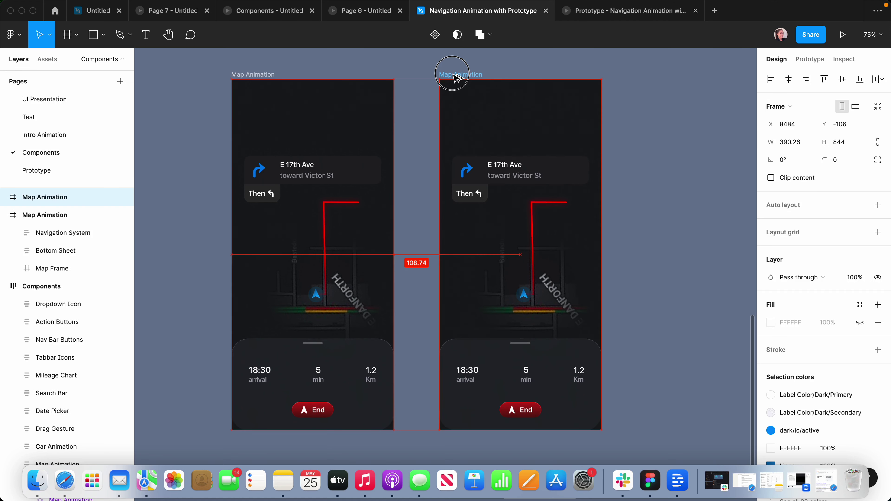
key("Escape")
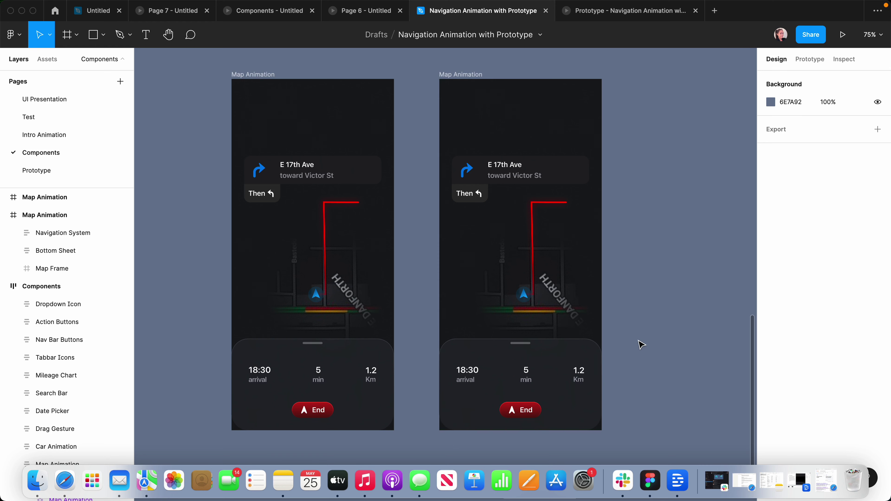
Step: In the duplicate frame's Map group, rotate the layers from Component 4 to Rectangle 841 a quarter turn counterclockwise, leaving out Current Location
double_click(523, 301)
scroll(523, 301, "up", 1)
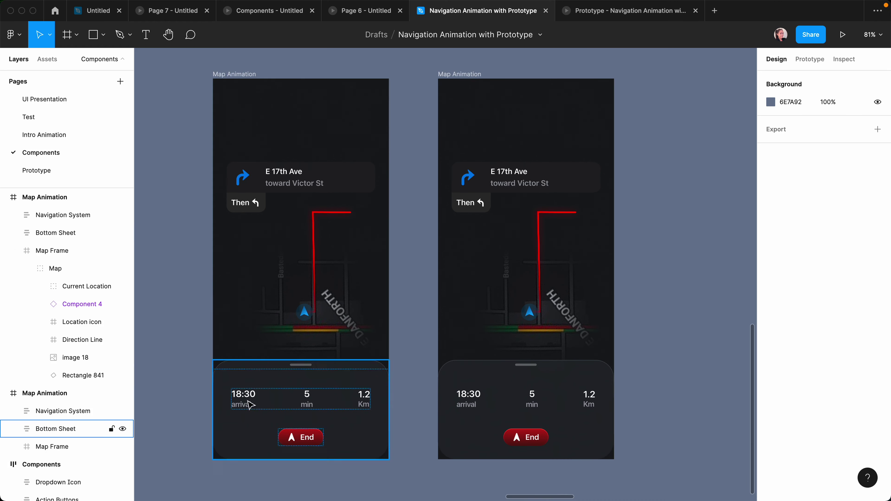
left_click(73, 309)
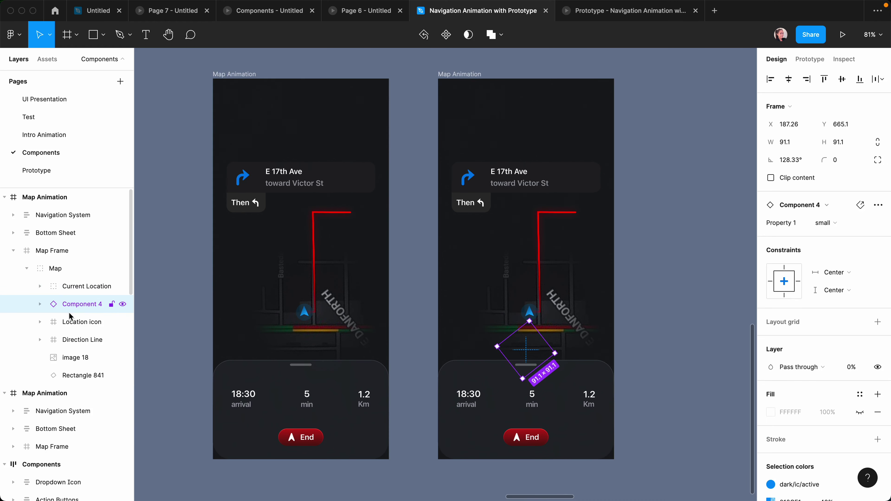
left_click(79, 376, "shift")
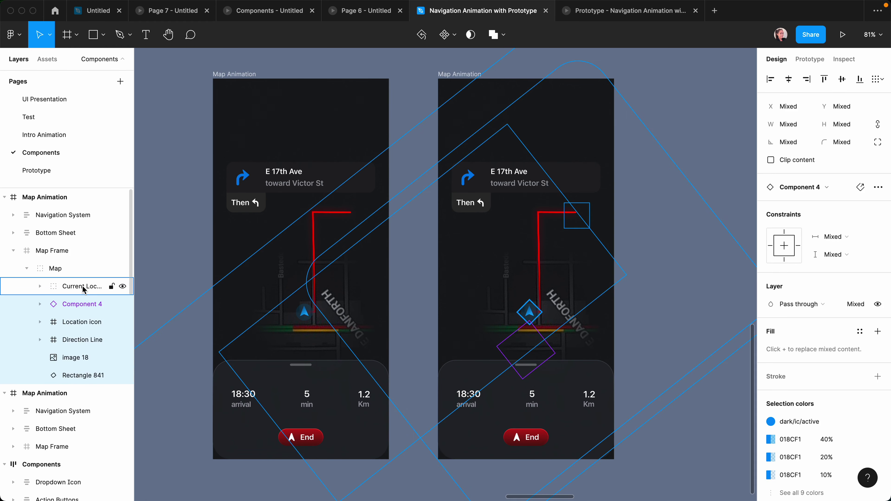
scroll(343, 309, "down", 5)
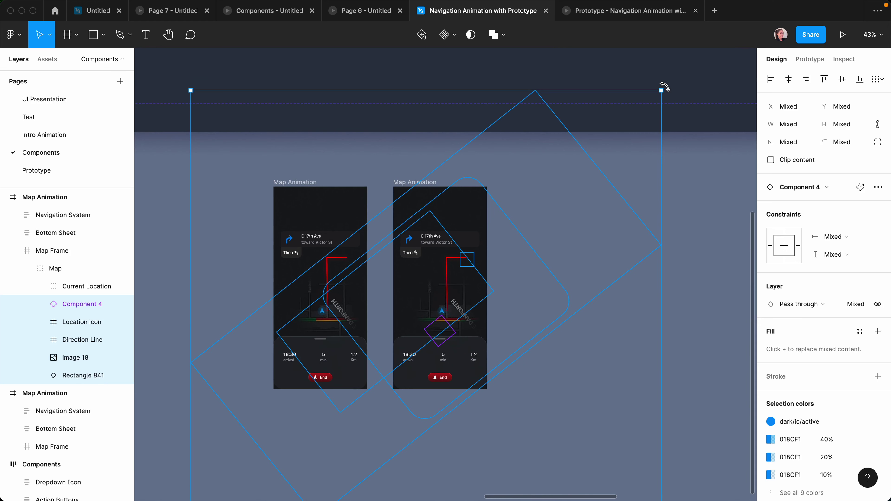
left_click_drag(664, 87, 573, 74)
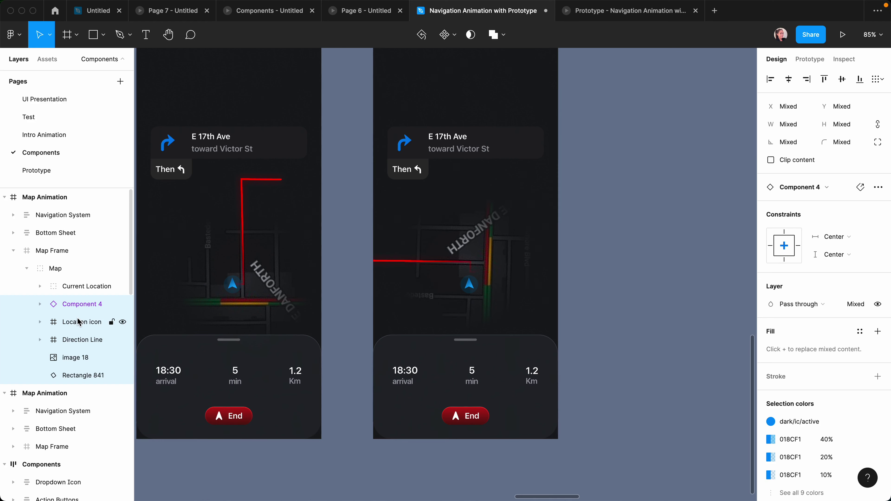
Step: Shift the rotated map layers down until the red route lines up with the current location arrow
key("shift+Down")
key("shift+Down")
key("shift+Down")
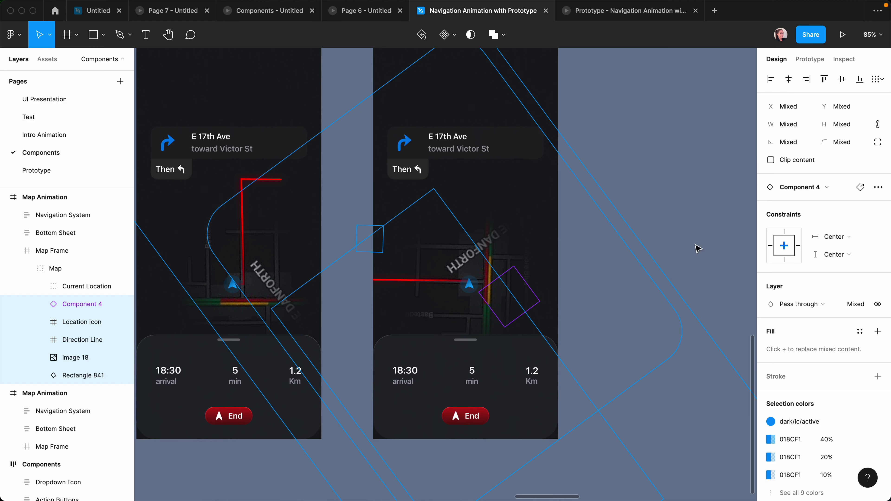
left_click(710, 239)
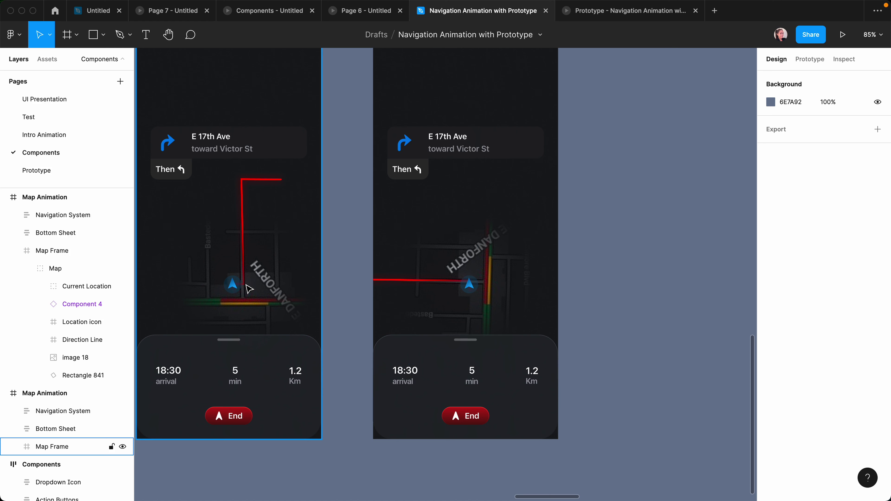
Step: In the duplicate's bottom sheet, move the minute digits up to Y -23 to show 4 and the distance digits to Y -21.5 to show 1.1
left_click(473, 379, "super")
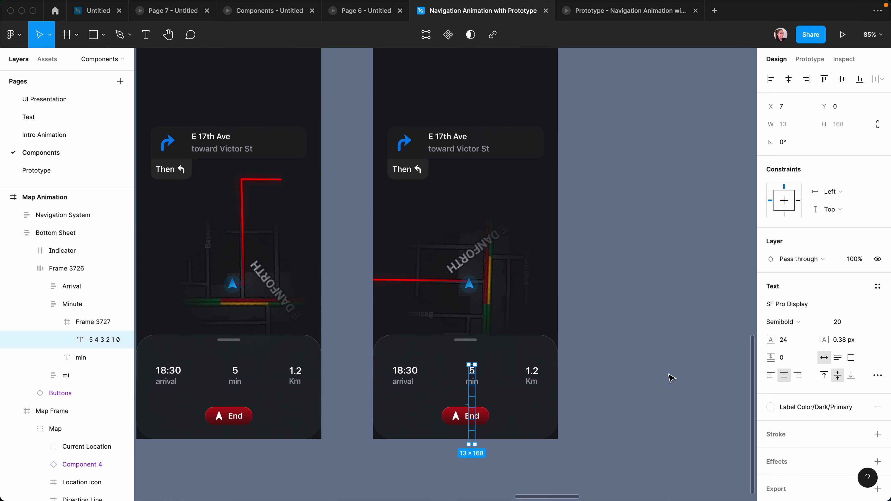
key("Up")
key("Up")
key("Up")
key("Up")
key("Up")
key("Up")
key("Up")
key("Up")
key("Up")
key("Up")
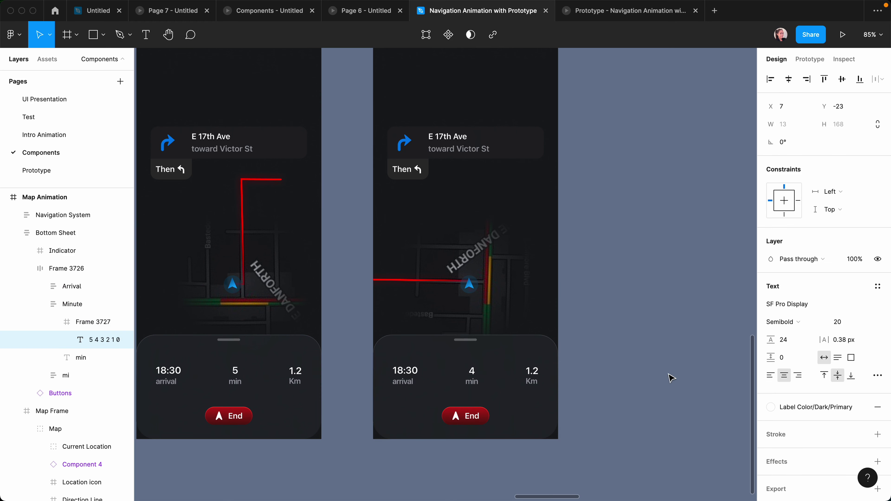
double_click(532, 373)
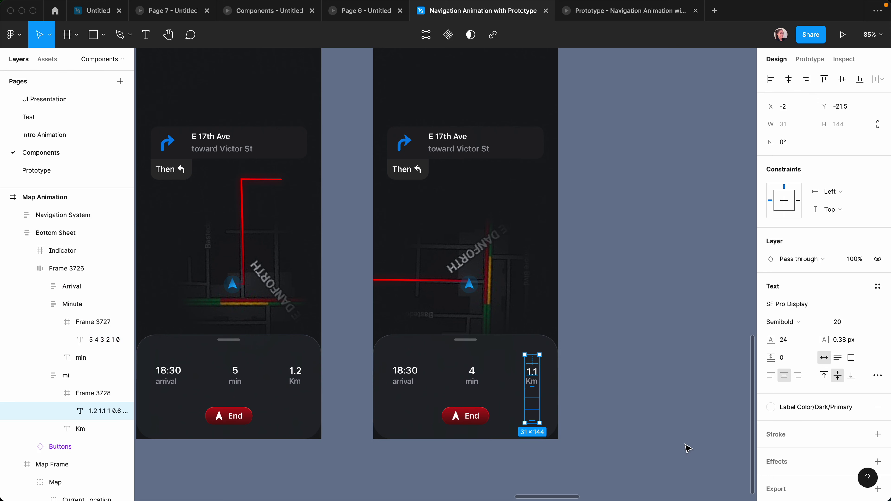
Step: Connect the first Map Animation frame to the second with an 800 ms After delay, Navigate to interaction, and open its animation type options
scroll(430, 341, "down", 3)
left_click(242, 125)
left_click(808, 59)
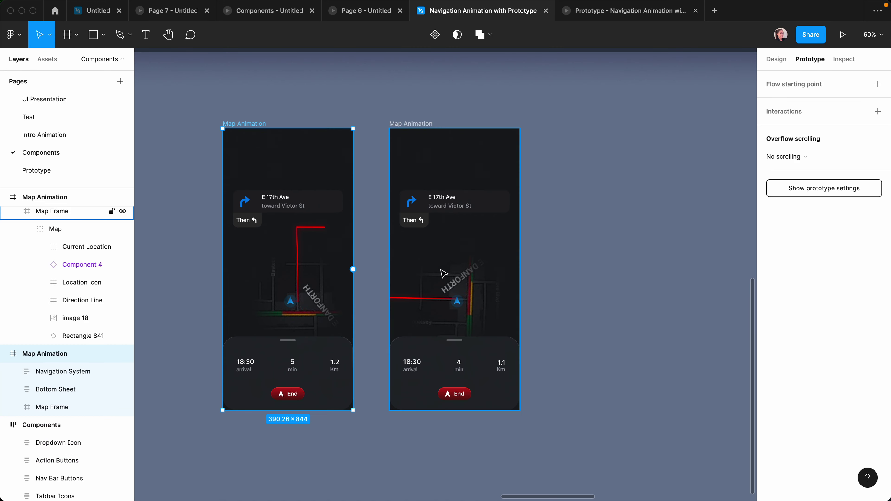
left_click_drag(353, 269, 418, 281)
left_click(659, 156)
left_click(681, 294)
left_click(680, 294)
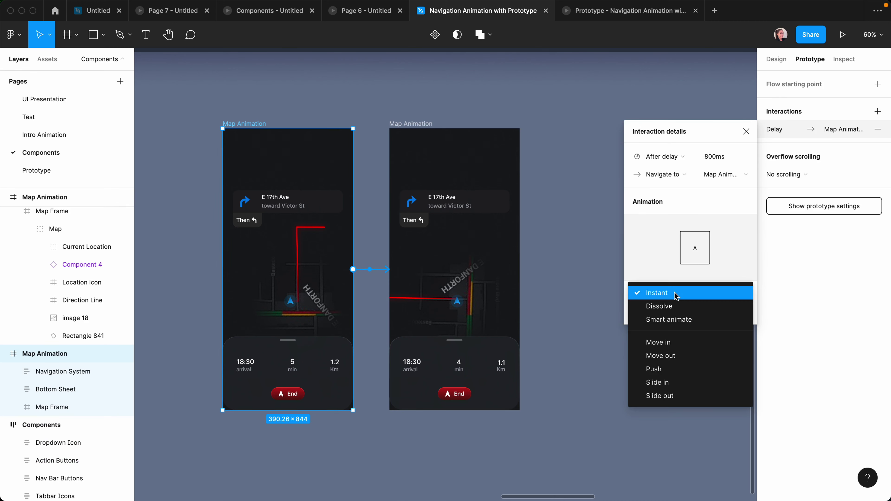
Step: Give the transition between the first two Map Animation frames a Smart animate effect with Ease in and out easing
left_click(666, 318)
left_click(662, 314)
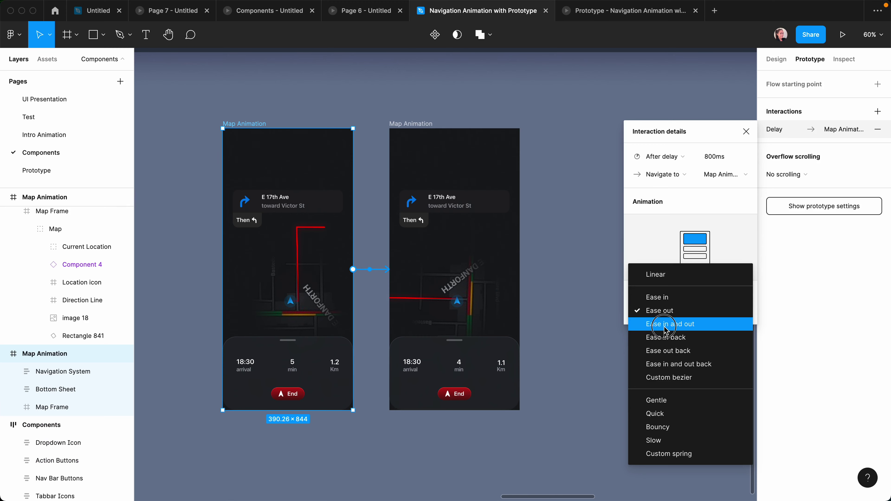
left_click(663, 324)
Step: Set the transition's delay to 1 ms and its animation duration to 1000 ms
left_click(722, 157)
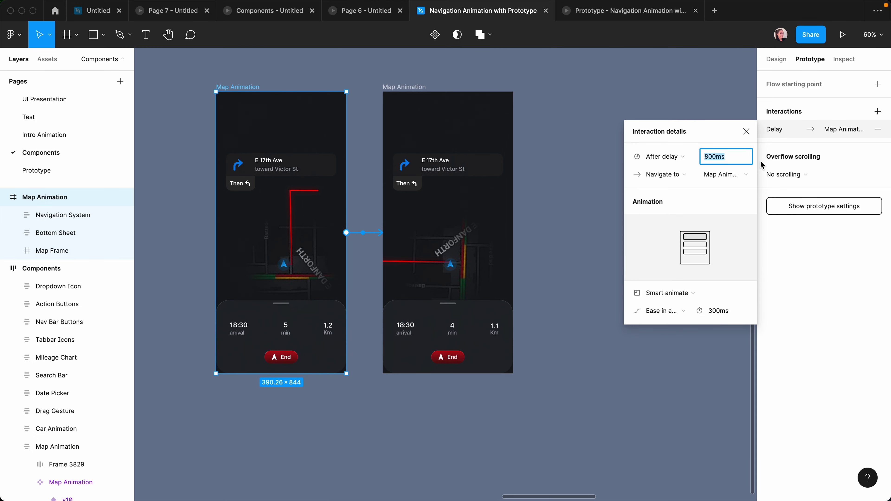
type("1")
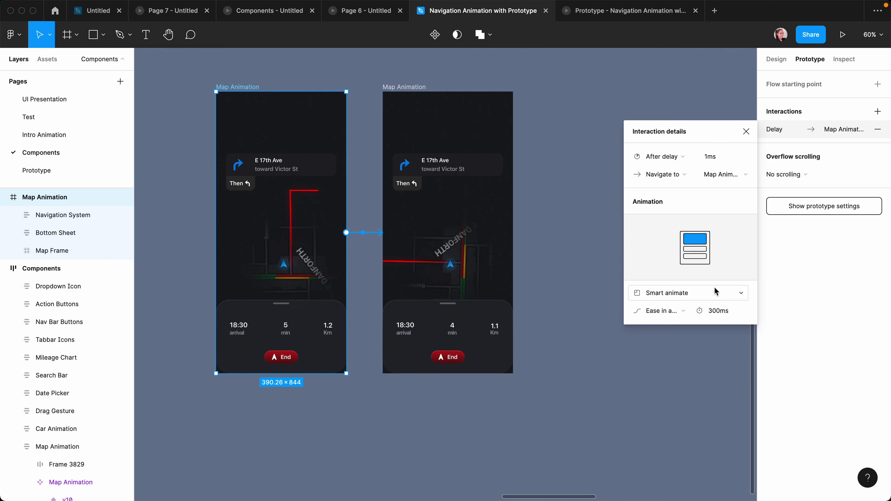
key("Return")
left_click(713, 314)
type("10")
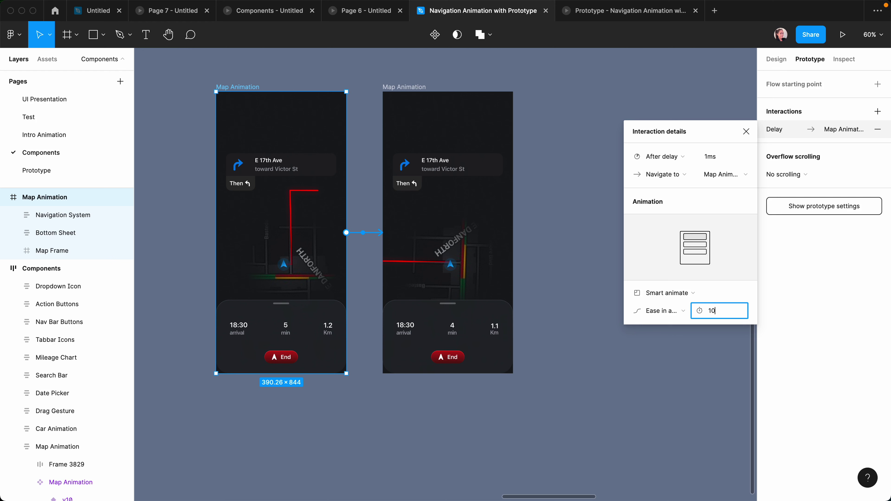
type("00")
key("Return")
left_click(585, 296)
left_click(436, 439)
Step: Duplicate the second Map Animation frame and place the copy beside it as a third frame
left_click(405, 91)
left_click_drag(405, 90, 567, 89)
key("shift+Tab")
scroll(642, 270, "right", 3)
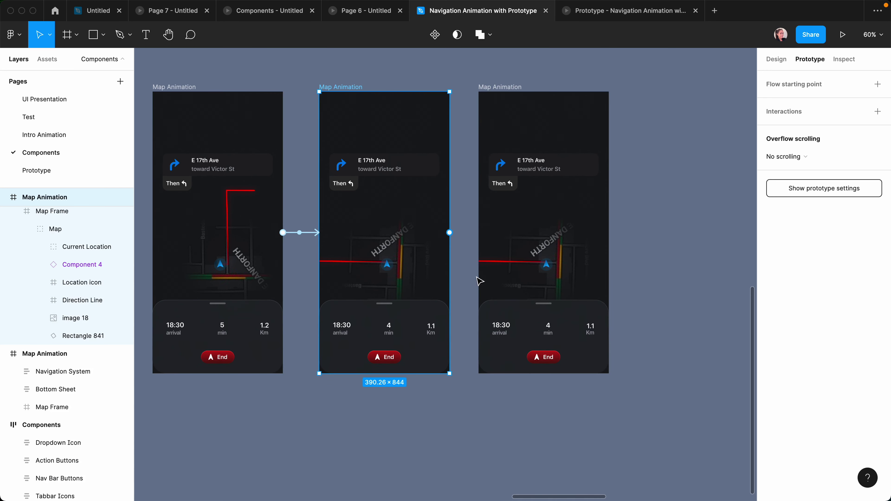
Step: Rotate the third frame's map layers, from Component 4 to Rectangle 841, so the red route runs straight up from the location arrow
left_click(531, 263, "super")
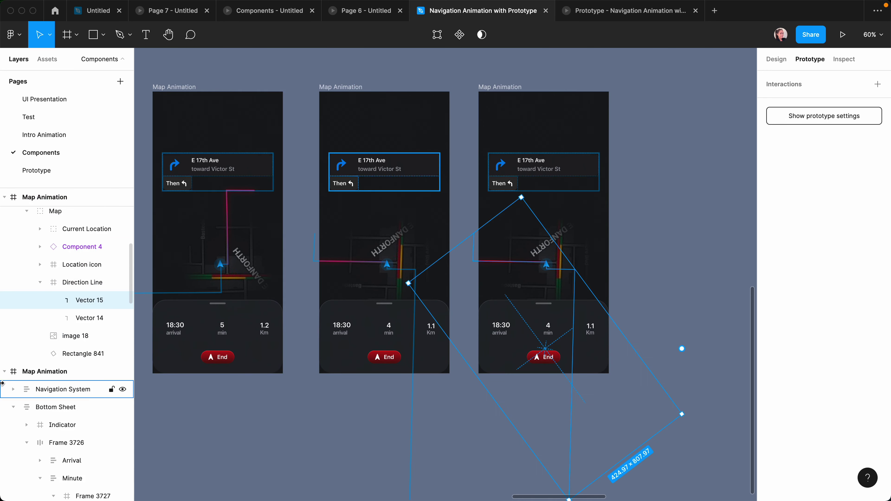
left_click(82, 247)
left_click(82, 283, "shift")
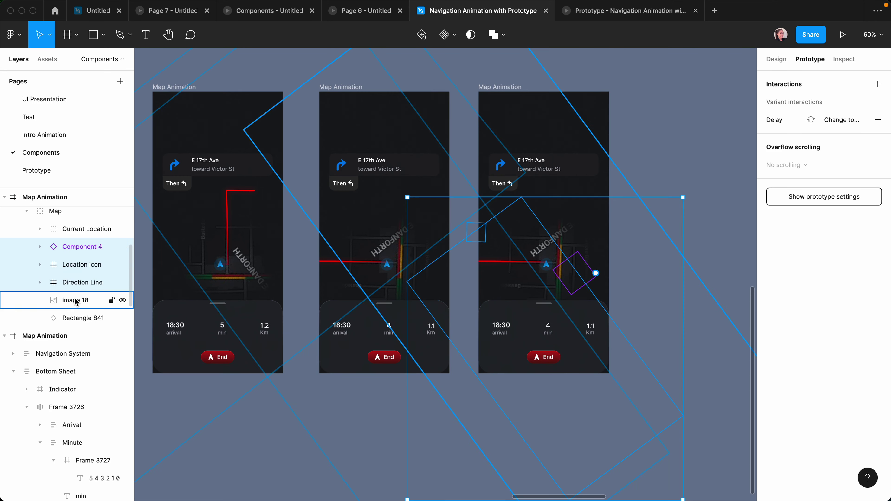
left_click(76, 300, "shift")
left_click(74, 318, "shift")
scroll(360, 218, "down", 1)
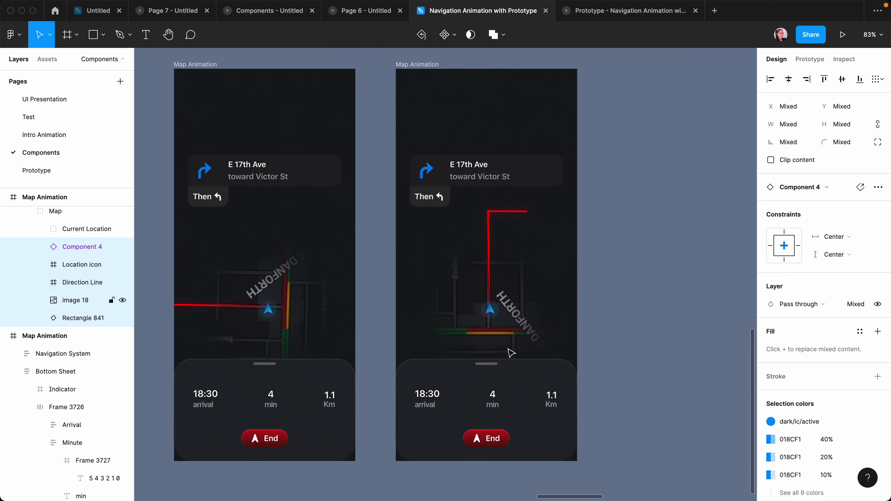
Step: Move the third frame's Current Location group straight up the red route to its corner
left_click(490, 309)
double_click(490, 310)
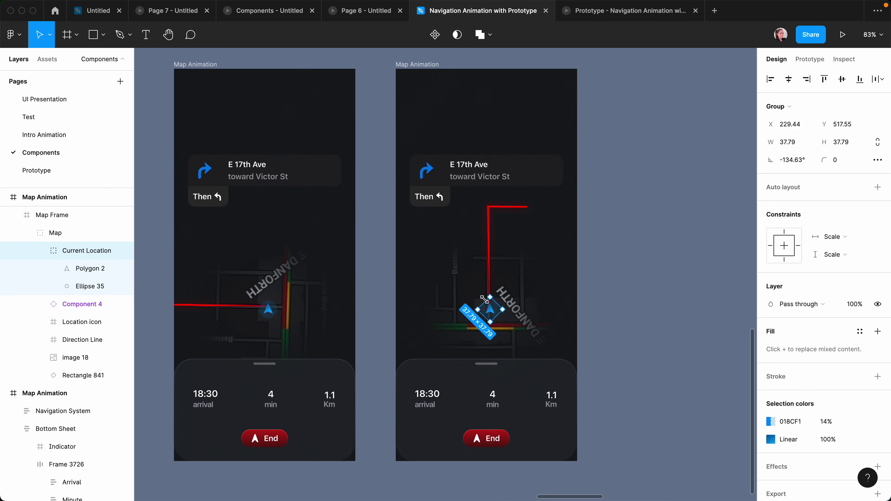
key("shift+Up")
key("shift+Up")
key("shift+Up")
key("shift+Up")
key("shift+Up")
key("shift+Up")
key("shift+Up")
key("shift+Up")
key("shift+Up")
key("shift+Up")
key("shift+Up")
key("shift+Up")
key("shift+Up")
key("shift+Up")
key("shift+Up")
key("shift+Up")
key("shift+Up")
key("shift+Up")
key("shift+Up")
key("shift+Up")
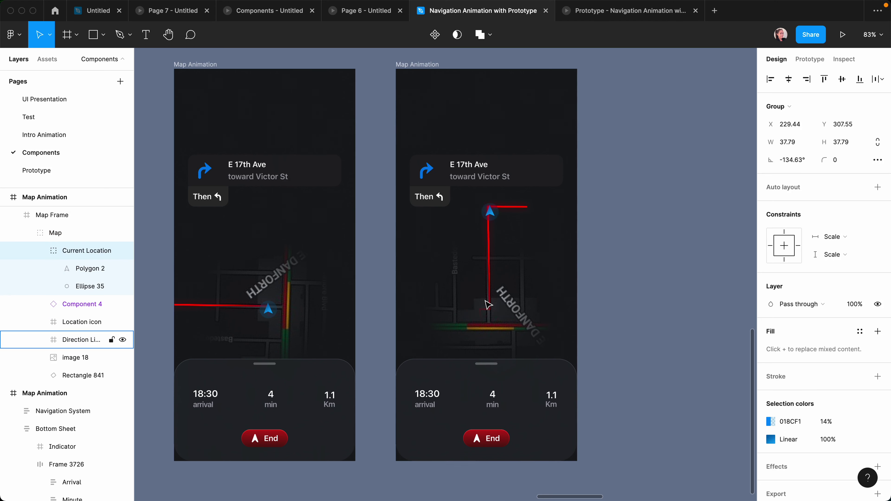
Step: Shift the stroke gradient of Vector 15 up to the location arrow so the route already travelled fades out
left_click(488, 305)
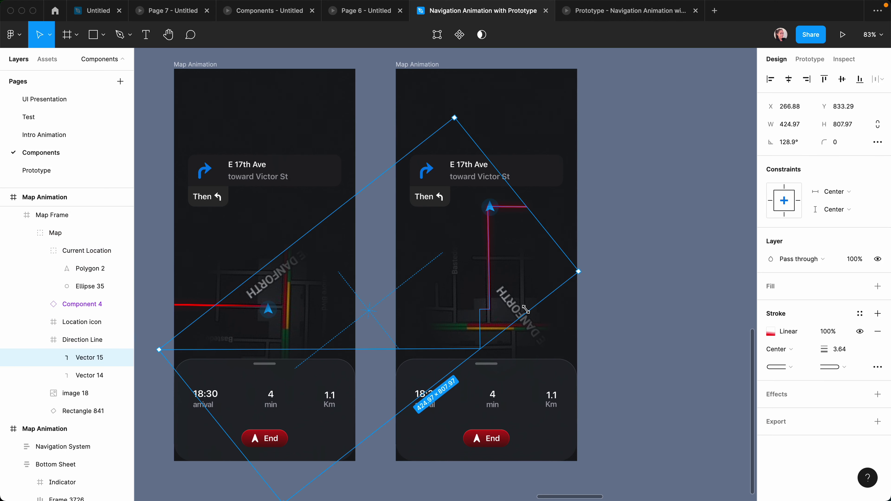
left_click(770, 331)
left_click_drag(487, 248, 502, 202)
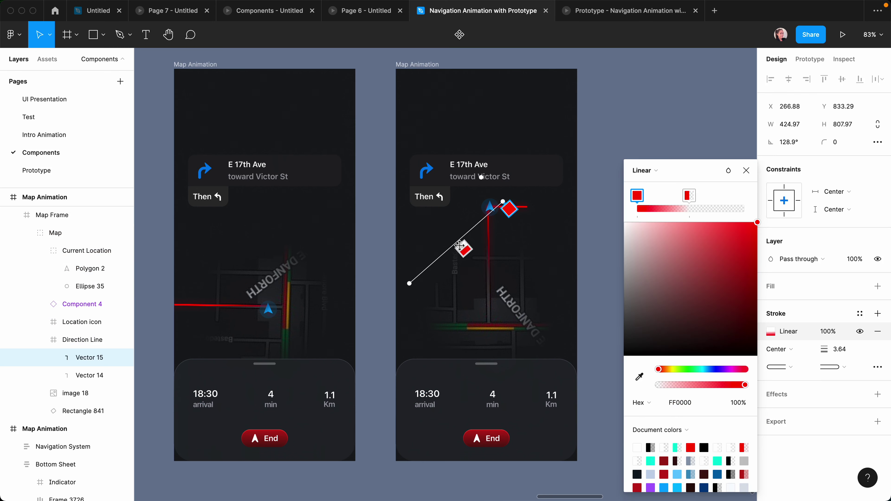
left_click_drag(460, 248, 495, 220)
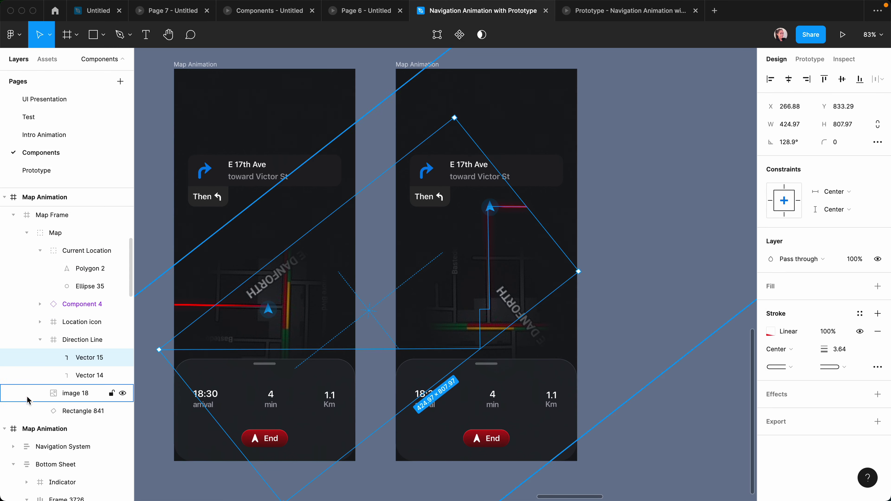
Step: Shift the stroke gradient of the blurred Vector 14 up to the location arrow as well
left_click(63, 375)
left_click_drag(466, 296, 502, 205)
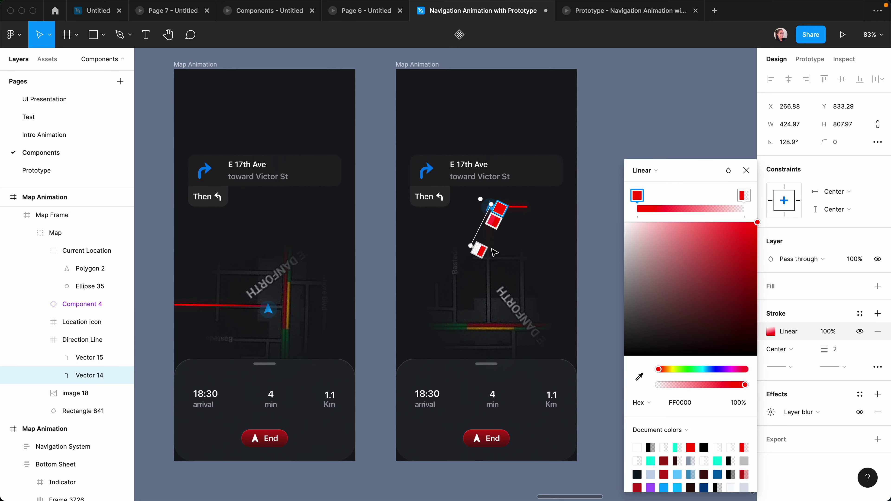
left_click(680, 243)
left_click(680, 243)
Step: Shift the third frame's minute digit column so the counter shows 3 min
left_click(493, 400)
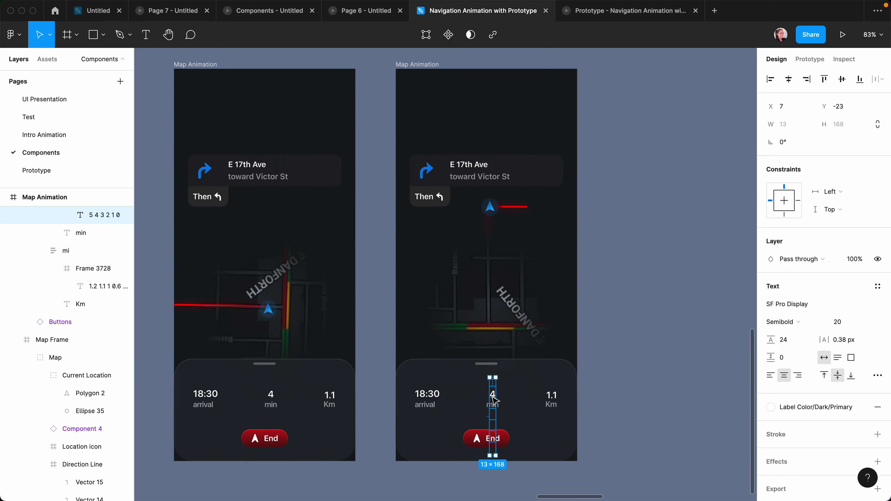
key("Escape")
scroll(412, 169, "down", 5)
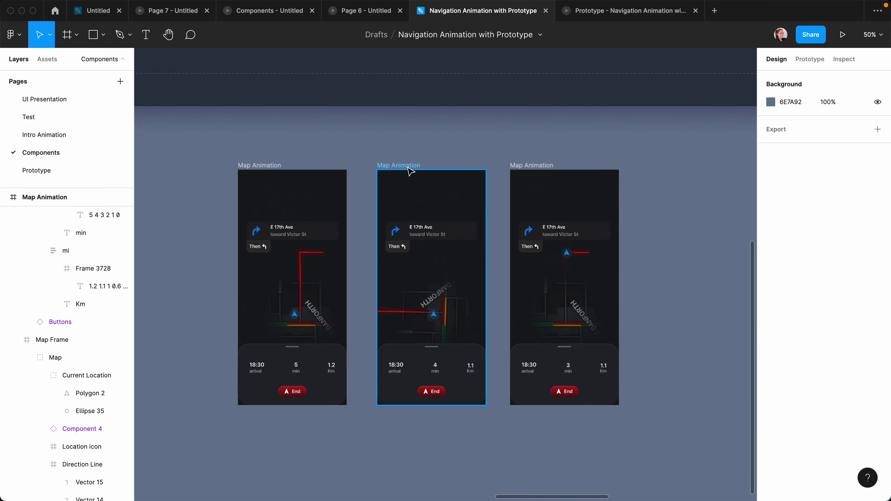
Step: Connect the second Map Animation frame to the third with an After delay interaction of 1 ms
left_click(404, 167)
left_click(810, 58)
left_click_drag(486, 288, 533, 286)
left_click(659, 157)
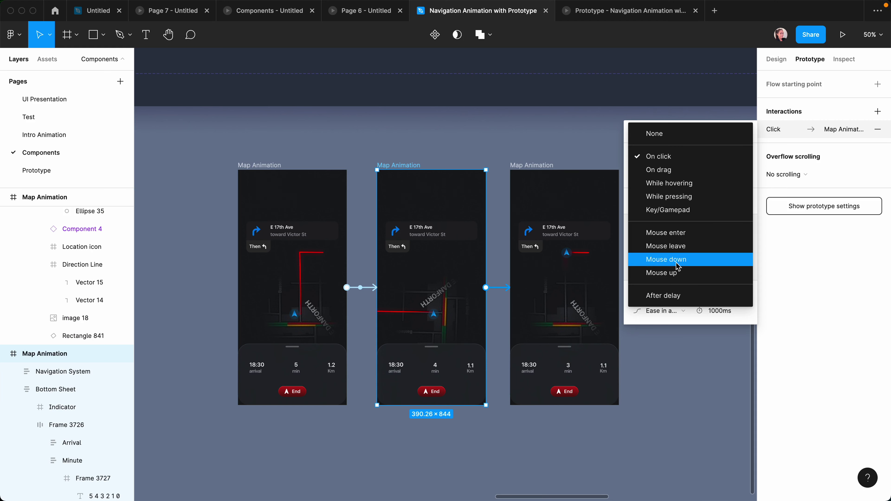
left_click(677, 296)
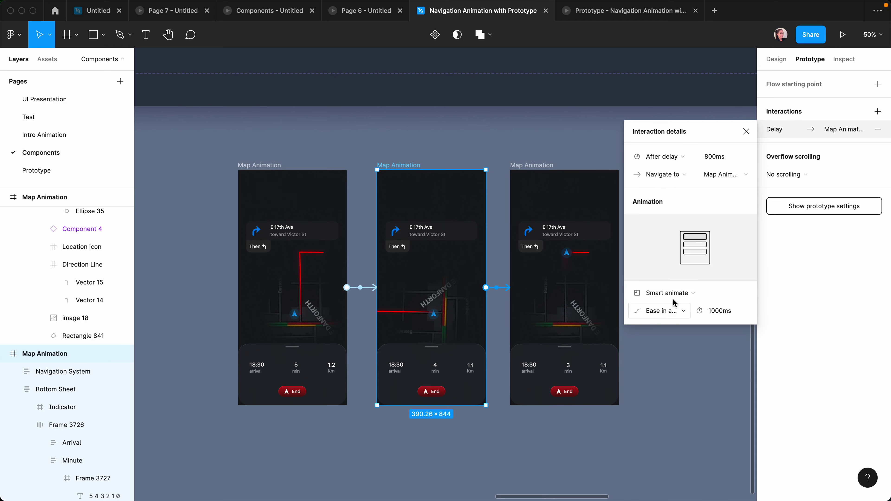
left_click(715, 160)
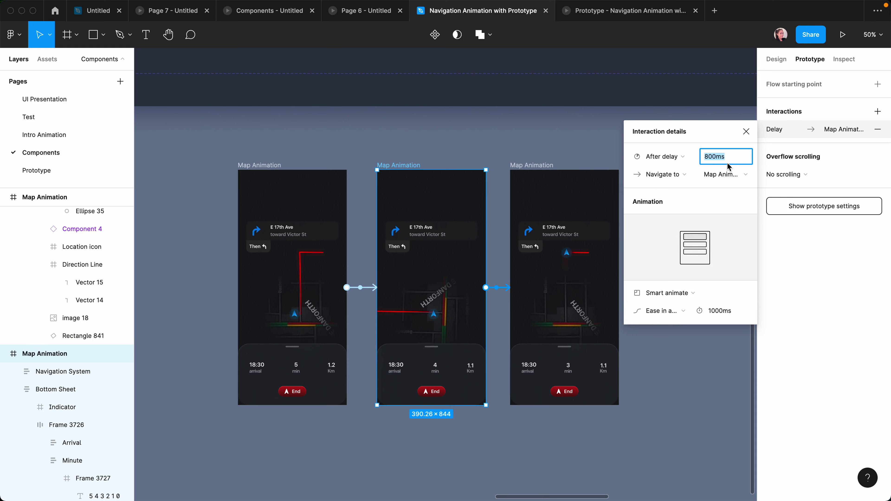
type("1")
key("Return")
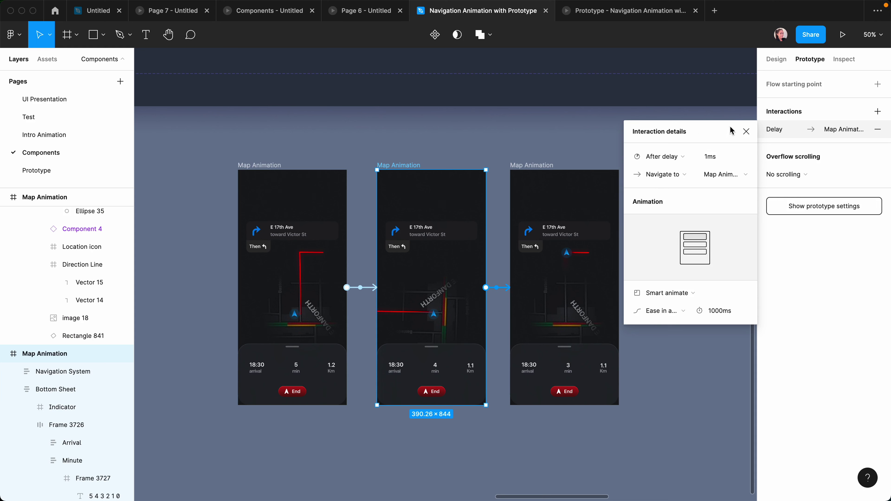
left_click(746, 131)
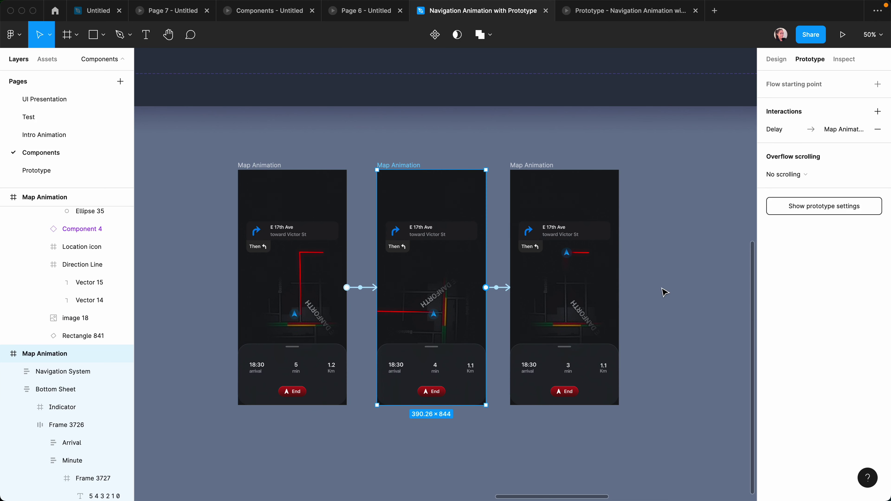
Step: Play the map animation prototype and return to the design file
key("super+alt+Return")
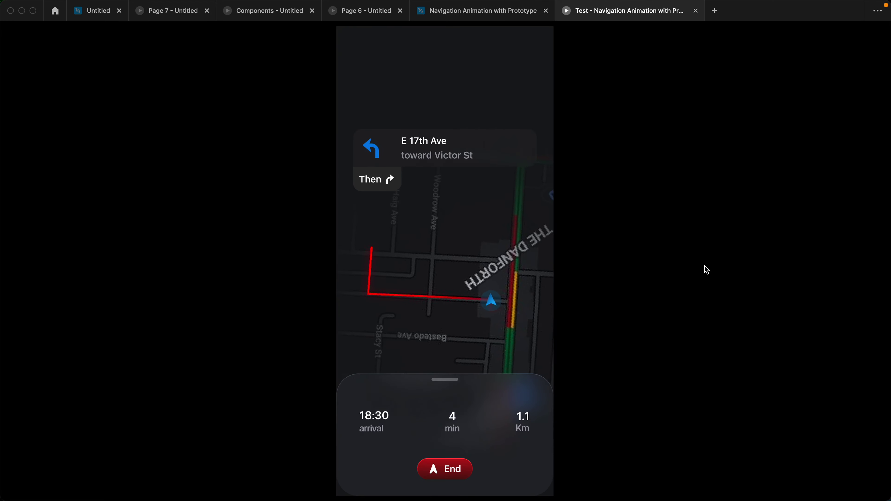
key("ctrl+shift+Tab")
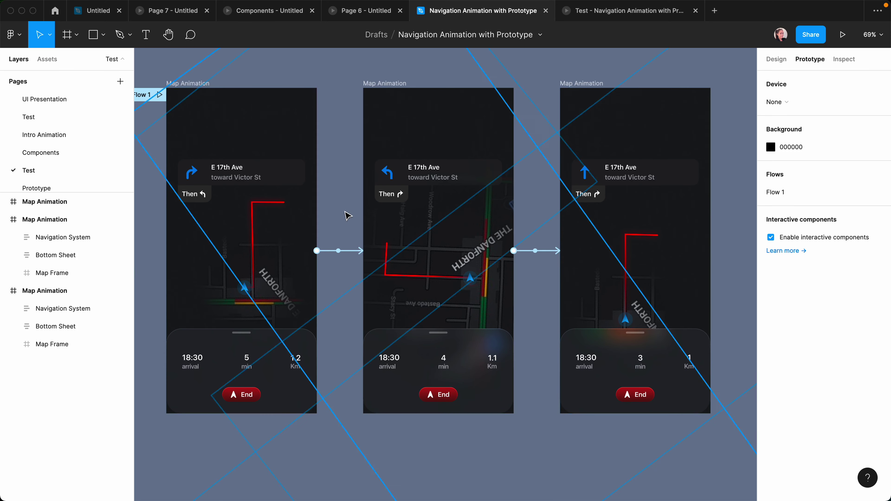
Step: Duplicate the third Map Animation frame on the Test page and place the copy beside it
left_click(475, 111)
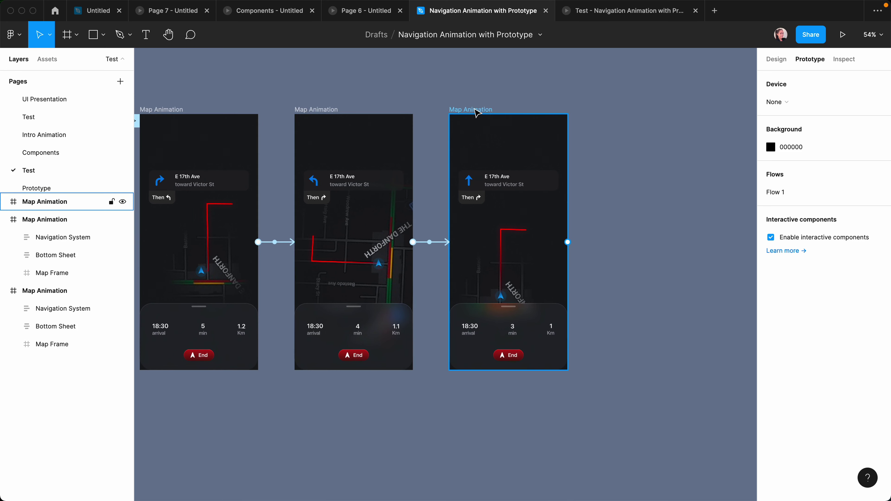
left_click_drag(580, 112, 622, 109)
Step: Move the location arrow group in the duplicated frame up to Y 381.37, at the corner of the red route
scroll(561, 301, "up", 5)
left_click(561, 303, "ctrl")
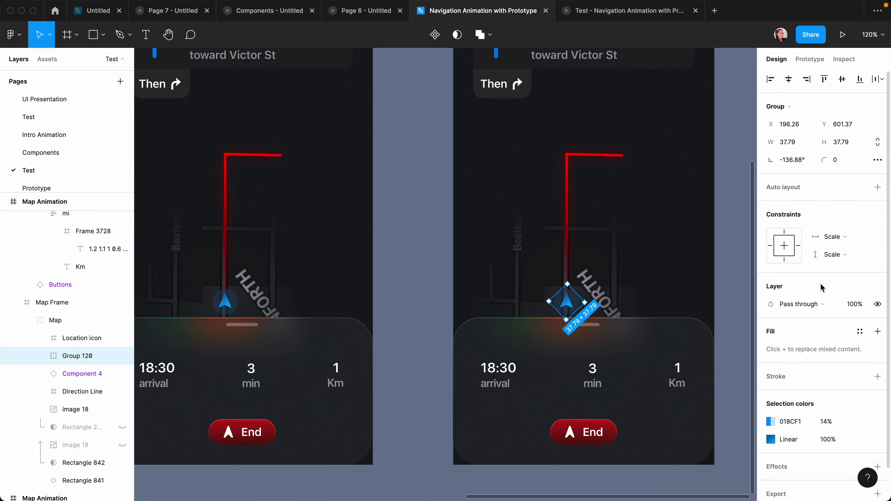
key("shift+Up")
key("shift+Up")
key("shift+Up")
key("shift+Up")
key("shift+Up")
key("shift+Up")
key("shift+Up")
key("shift+Up")
key("shift+Up")
key("shift+Up")
key("shift+Up")
key("shift+Up")
key("shift+Up")
key("shift+Up")
key("shift+Up")
key("shift+Up")
key("shift+Up")
key("shift+Up")
key("shift+Up")
key("shift+Up")
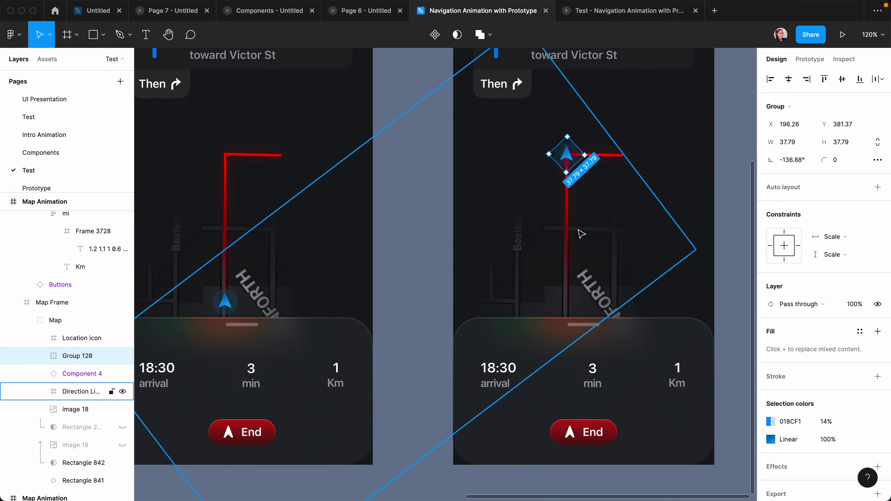
Step: Adjust the route line's stroke gradient in the duplicated frame so the vertical stretch behind the arrow fades out
left_click(567, 226, "ctrl")
left_click(771, 331)
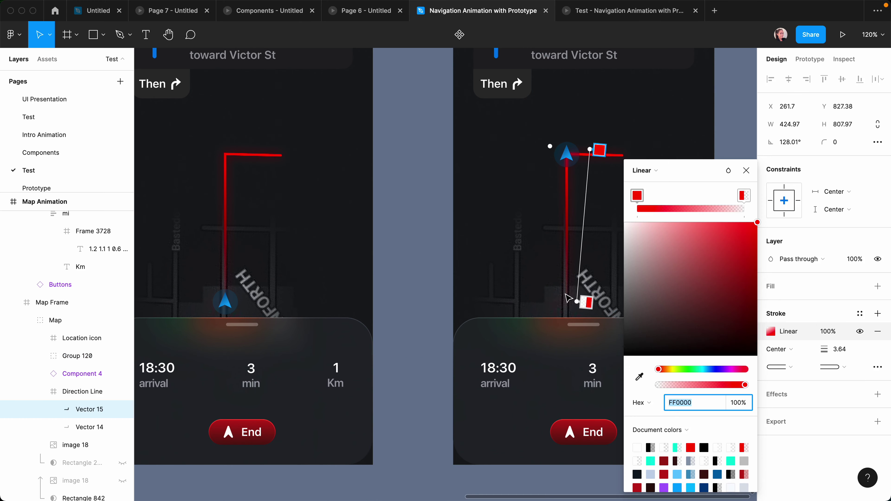
scroll(584, 302, "down", 5)
left_click(416, 80)
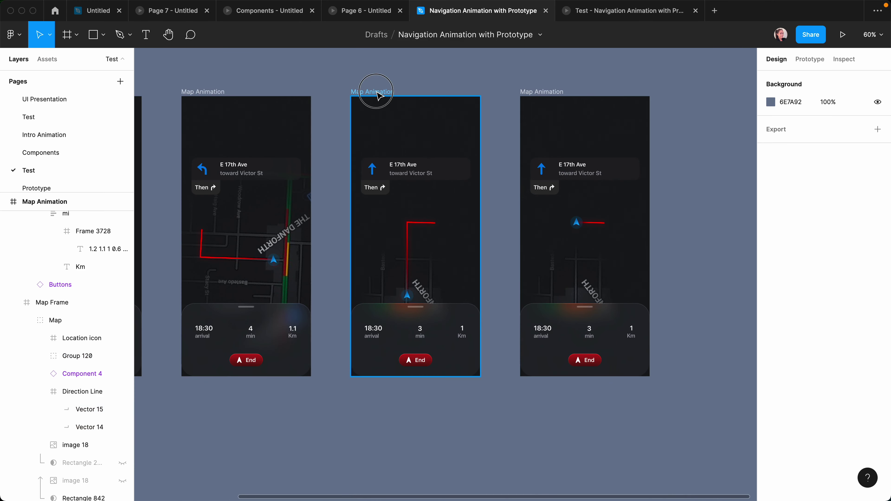
Step: Connect the third Map Animation frame to the fourth with an After delay interaction of 100 ms
left_click(364, 90)
left_click(803, 58)
left_click_drag(480, 236, 519, 239)
left_click(659, 156)
left_click(658, 295)
left_click(726, 156)
type("100")
key("Return")
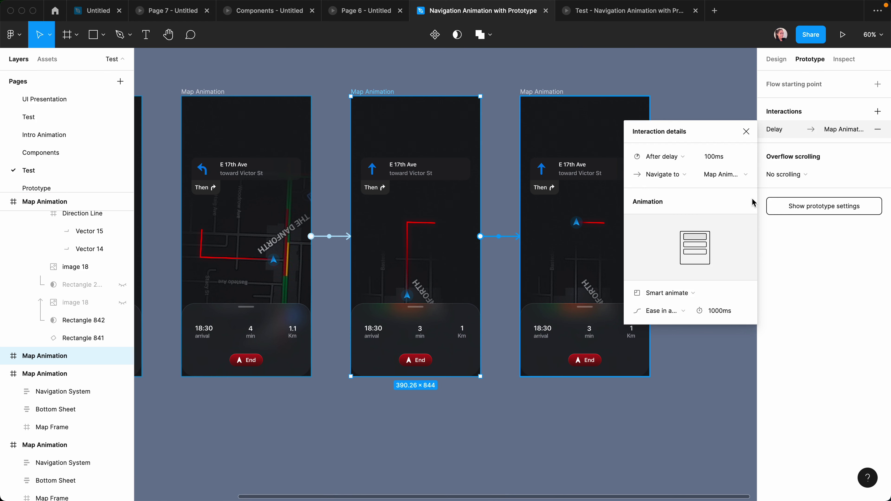
left_click(746, 131)
Step: Play the Test page prototype to check the new transition, and return to the design file
left_click(842, 34)
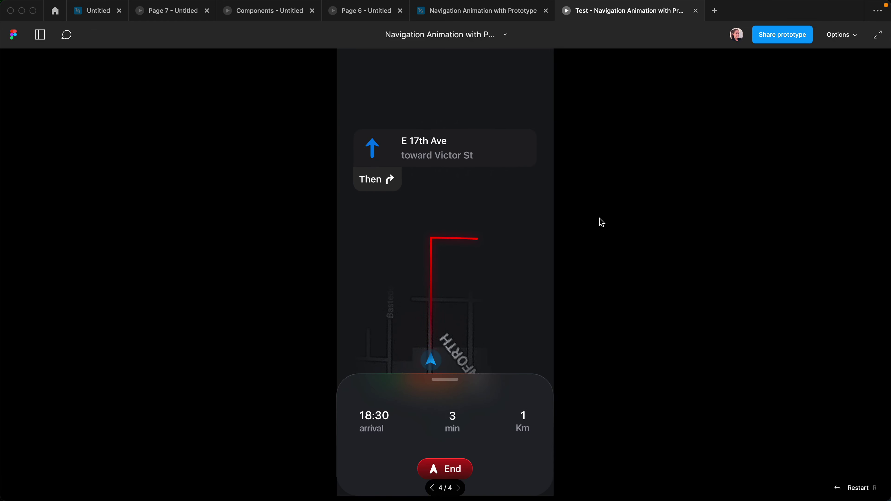
left_click(456, 11)
Step: Shift the fourth frame's minute digit column to show 2 min and nudge it up to Y -73
left_click(588, 326)
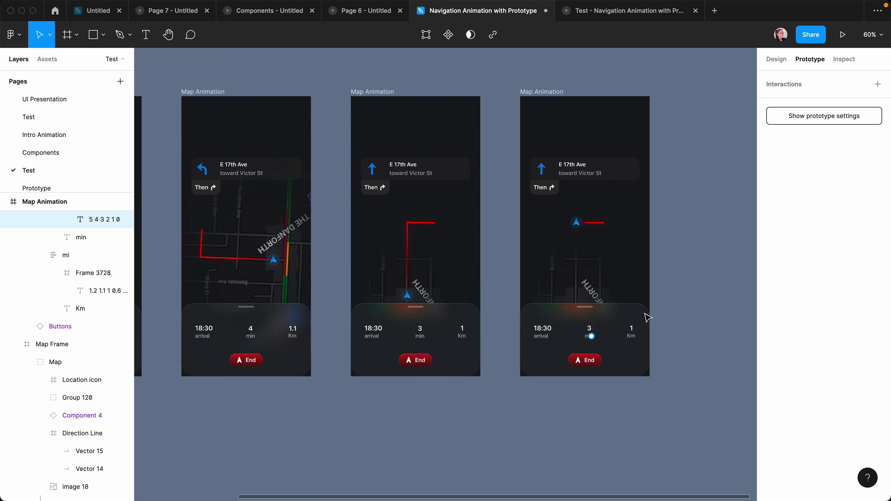
scroll(647, 318, "up", 3)
left_click(589, 328)
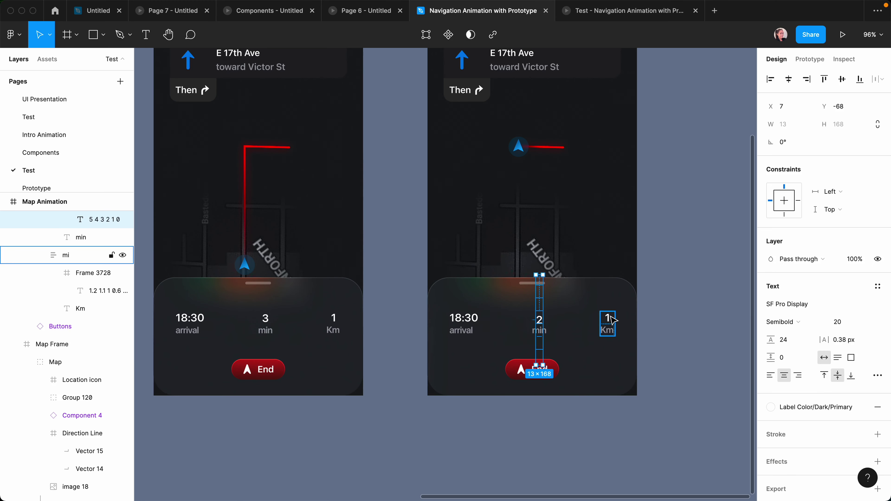
scroll(563, 332, "up", 5)
scroll(569, 332, "up", 8)
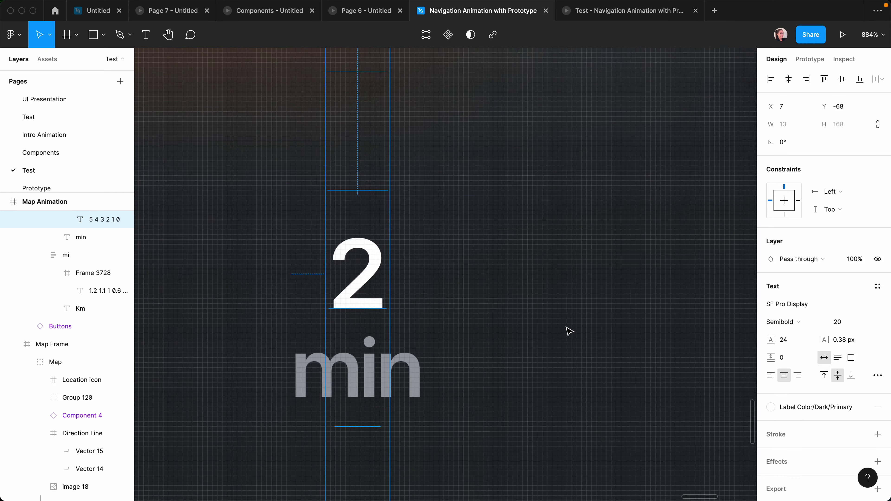
key("Up")
key("Up")
key("Up")
key("Up")
key("Up")
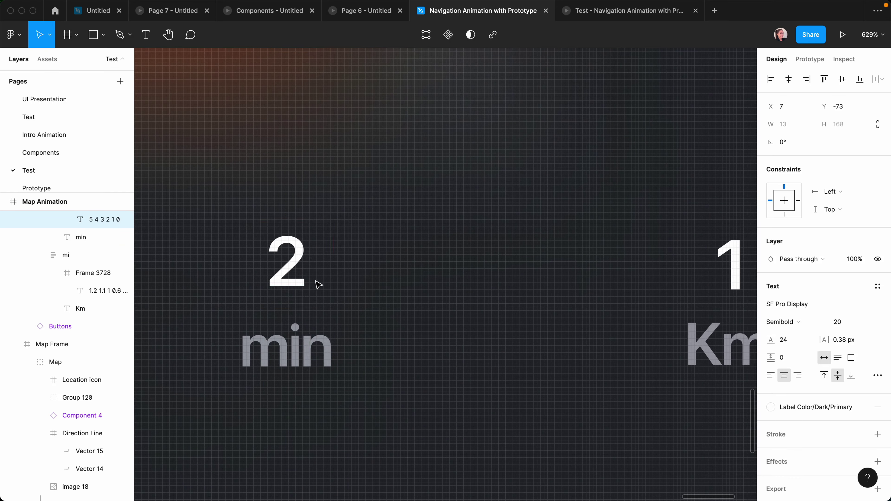
key("shift+1")
key("Escape")
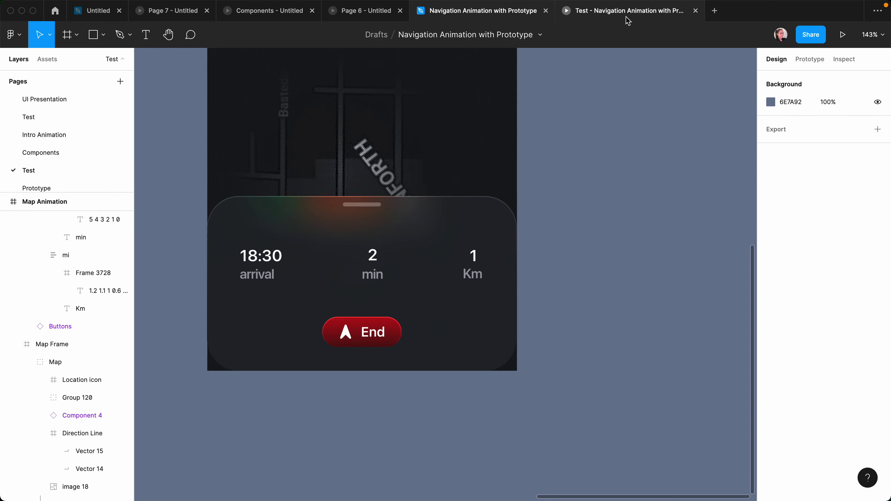
Step: Replay the Test page prototype from its start to check the minute countdown, and return to the design file
left_click(628, 11)
key("r")
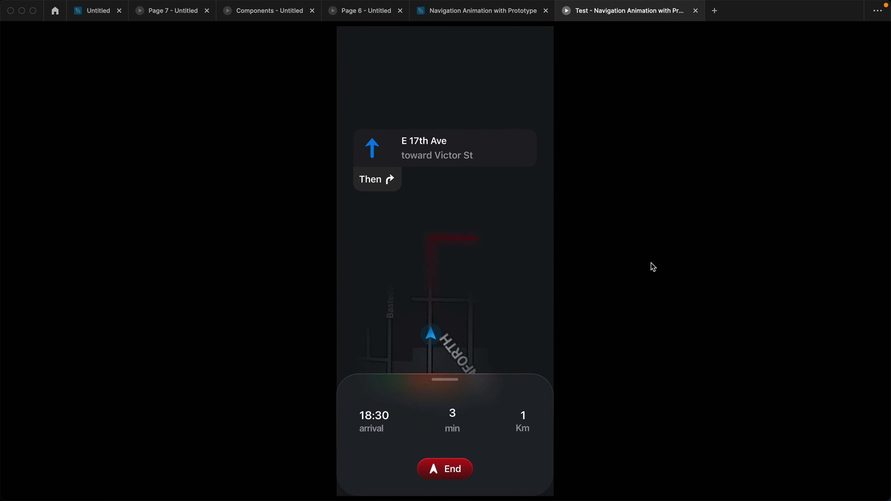
left_click(439, 12)
Step: Nudge the fourth frame's kilometre digit column upward by two large increments
left_click(479, 263)
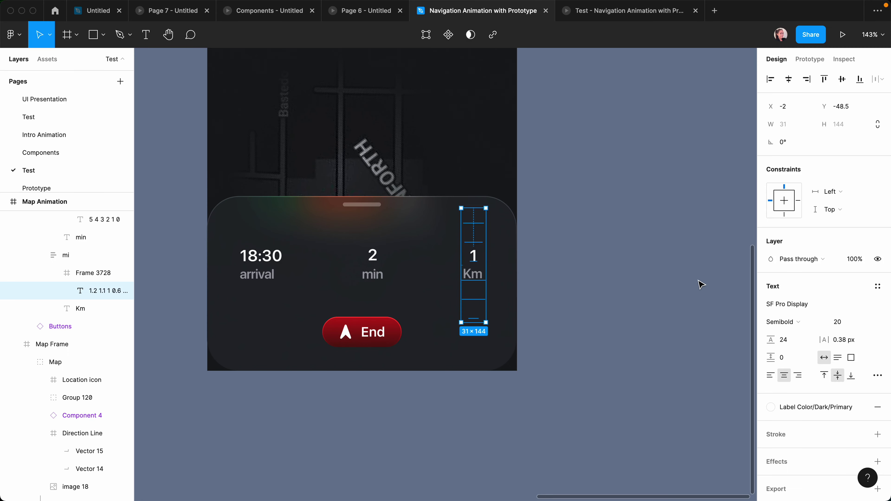
key("shift+Up")
key("shift+Up")
Step: Switch to the Untitled file's Components page and examine the Left and Right navigation button variants and their prototype connections
key("ctrl+Tab")
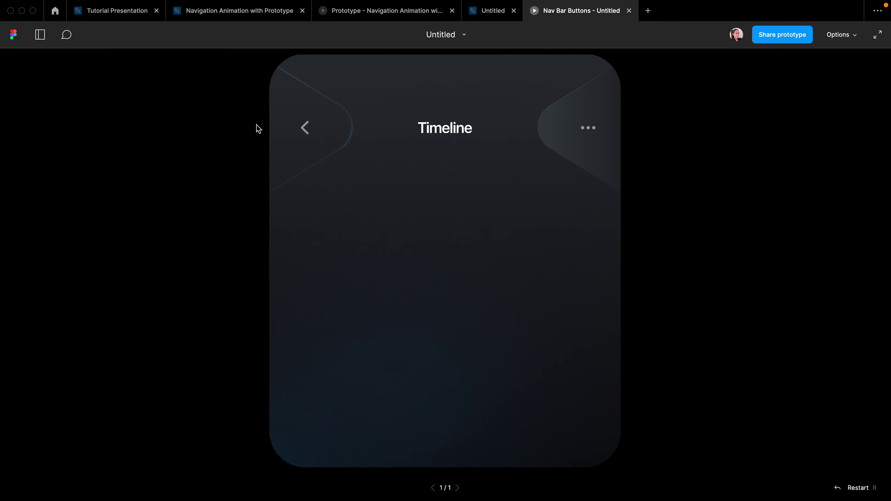
key("ctrl+shift+Tab")
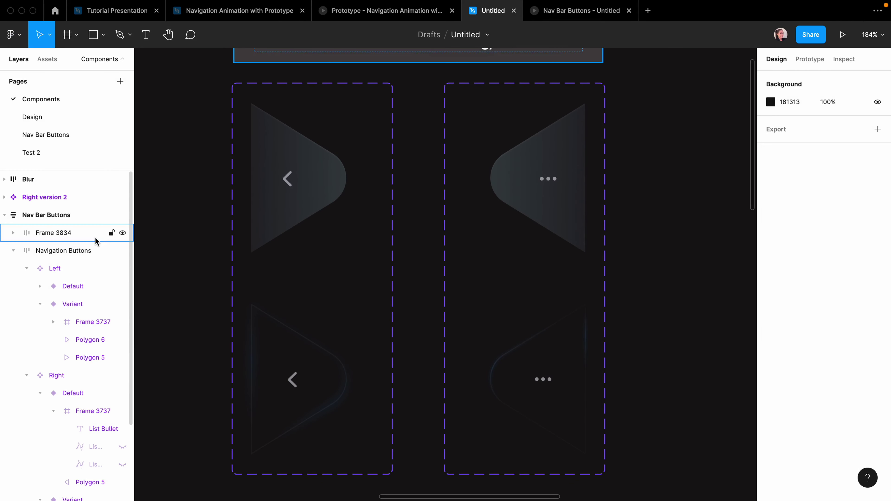
left_click(268, 116)
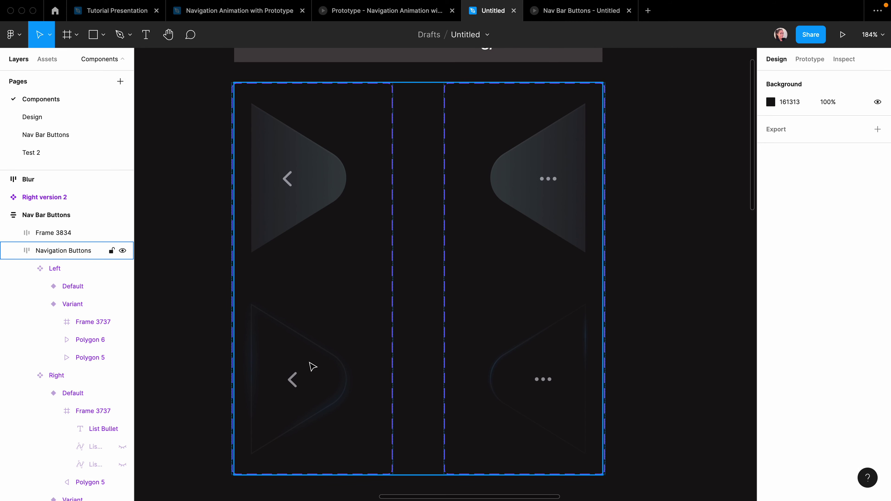
left_click(635, 238)
key("shift+e")
left_click(559, 231)
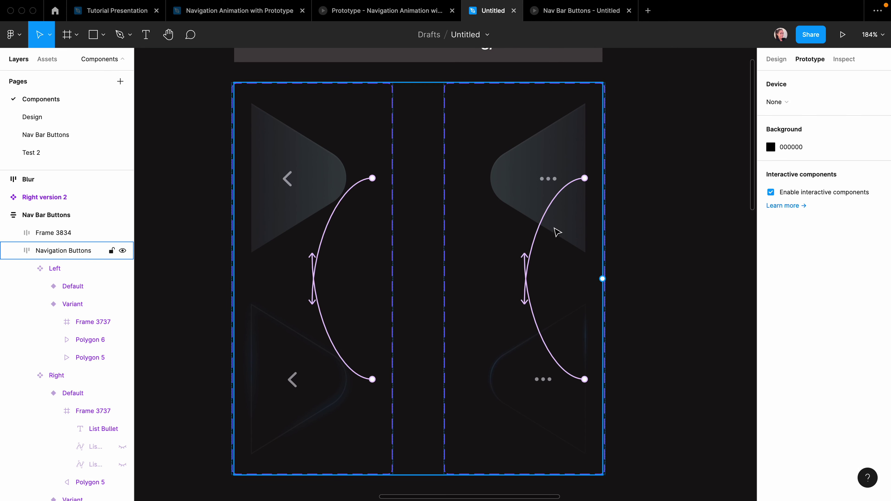
key("shift+e")
Step: Paste a copy of the Left button's Default variant onto the empty canvas and detach the instance
left_click(318, 193)
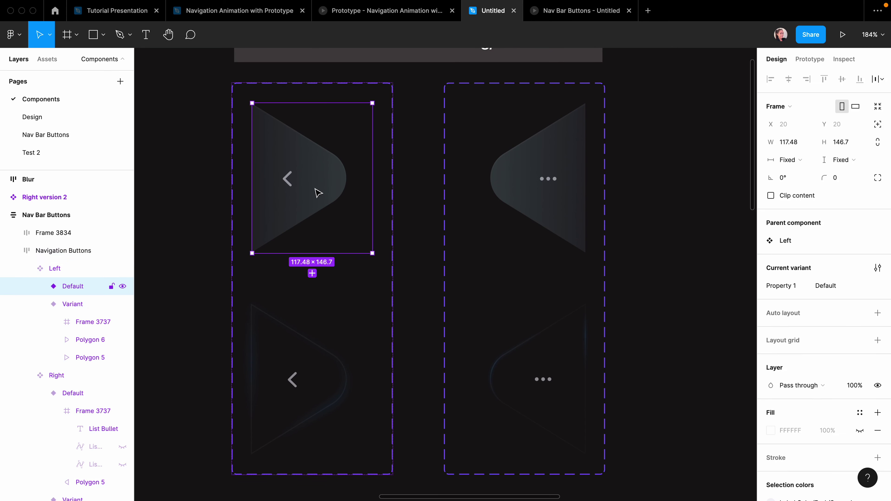
key("ctrl+v")
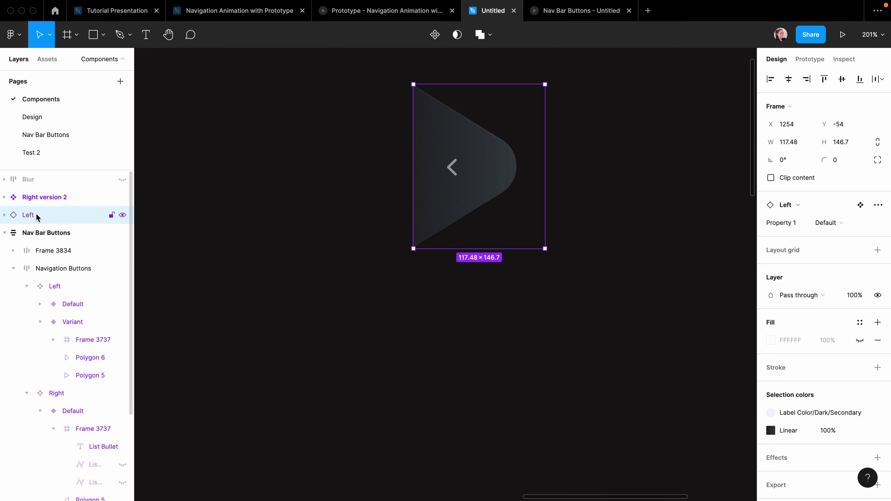
right_click(31, 219)
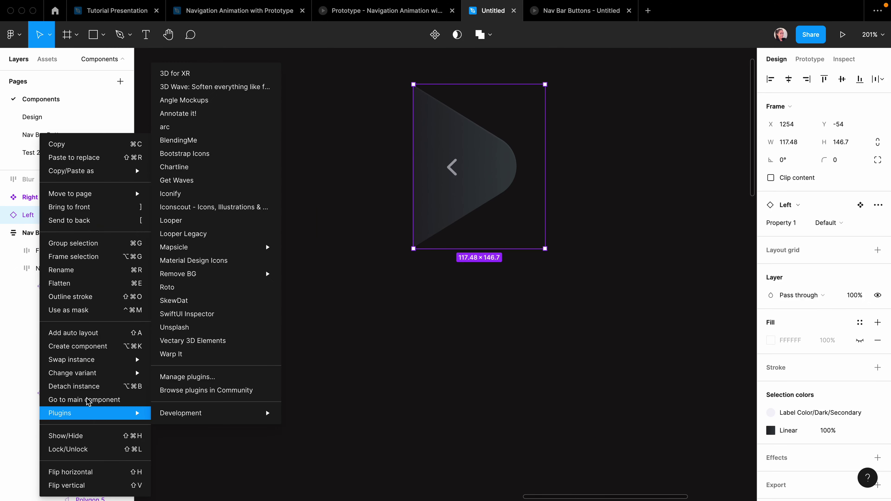
left_click(59, 389)
left_click(502, 390)
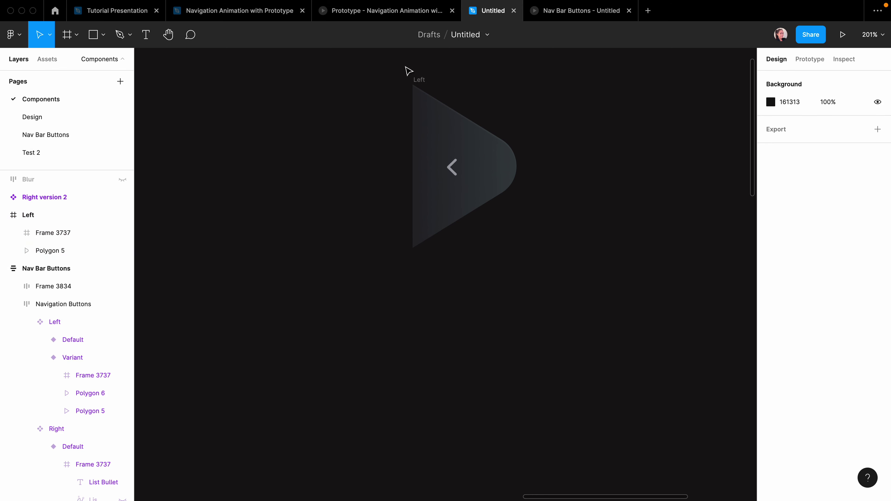
Step: Turn the detached Left frame into a component, add a variant property to it, and add a second variant
left_click(416, 81)
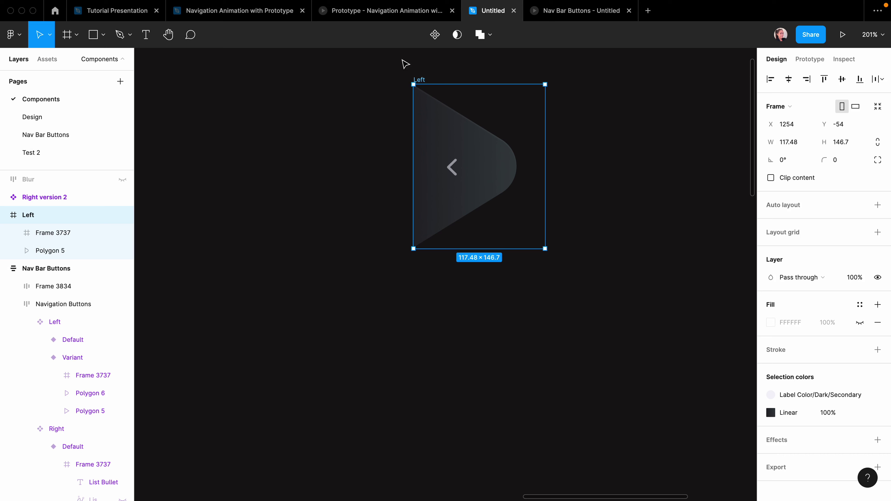
left_click(434, 41)
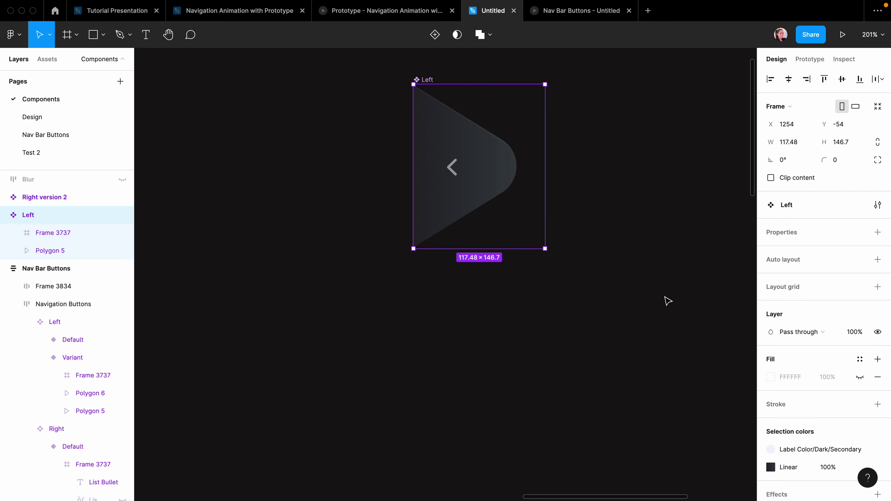
left_click(877, 232)
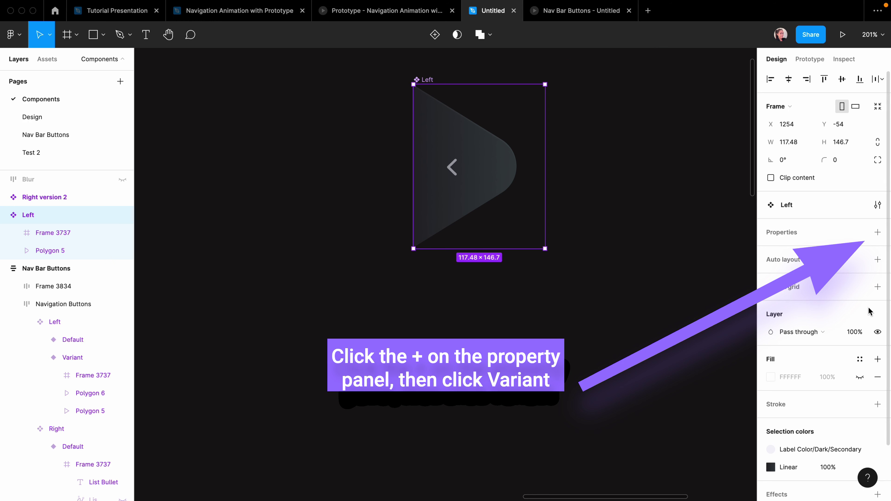
left_click(852, 242)
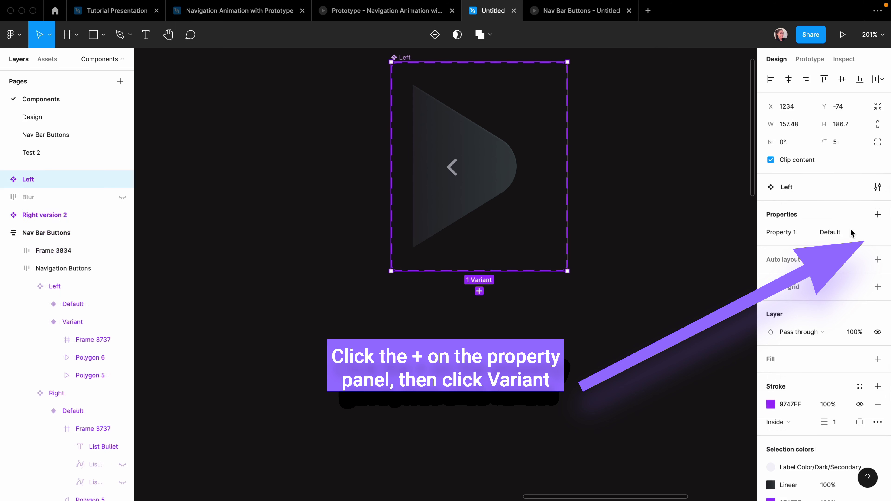
left_click(479, 291)
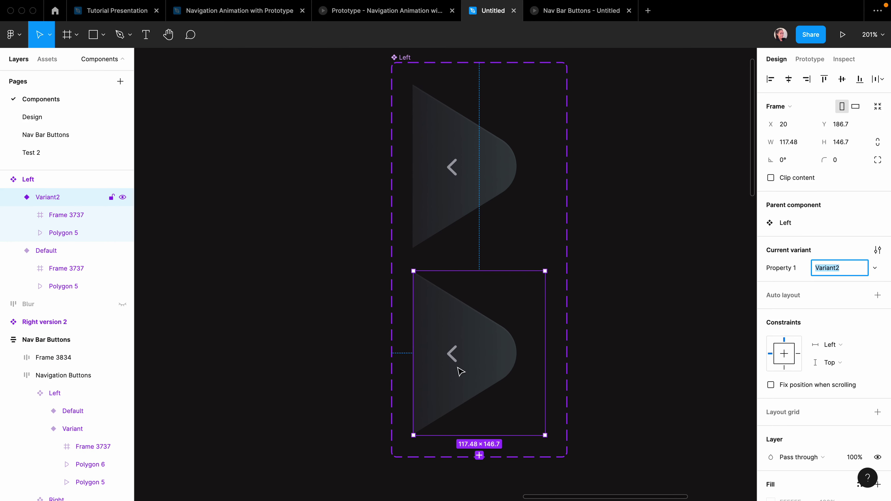
key("Escape")
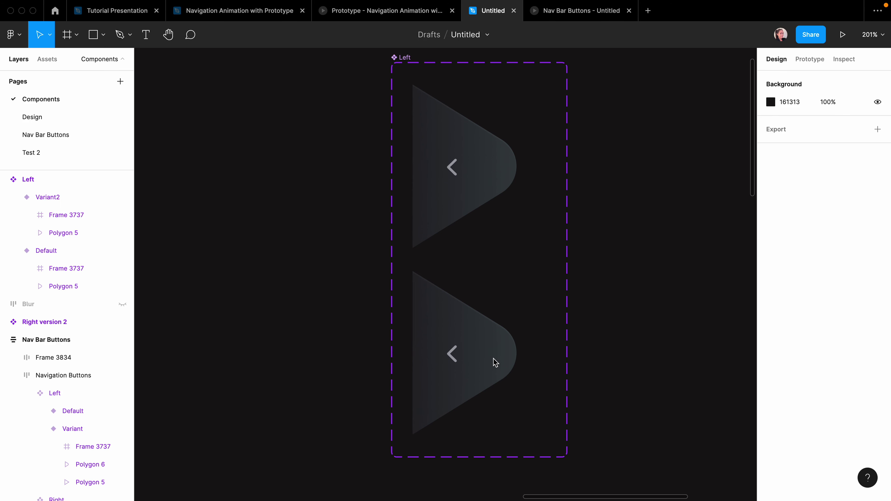
Step: Hide the fill of the polygon in Variant2 and change its stroke from a linear gradient to solid
left_click(509, 360, "super")
left_click(859, 412)
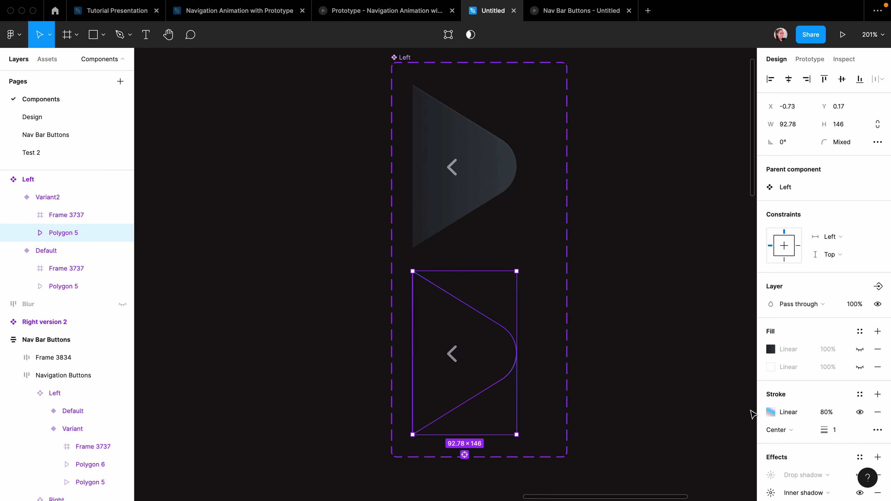
left_click(771, 412)
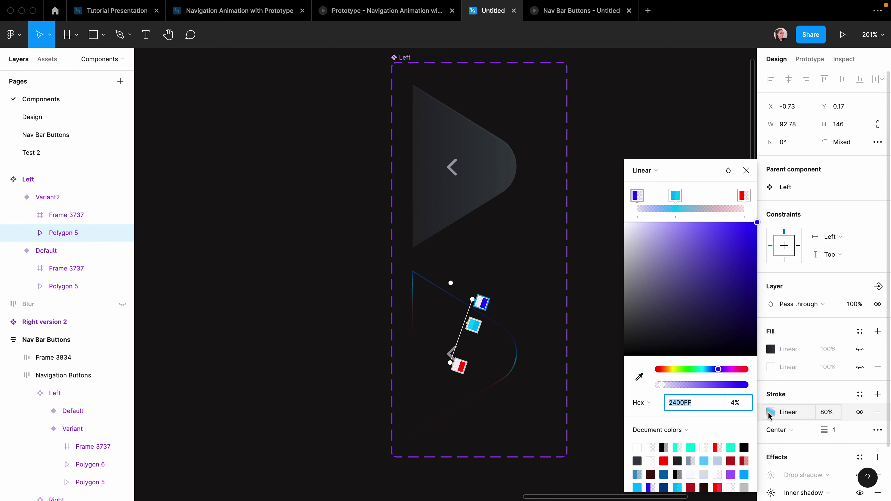
left_click(640, 171)
left_click(649, 155)
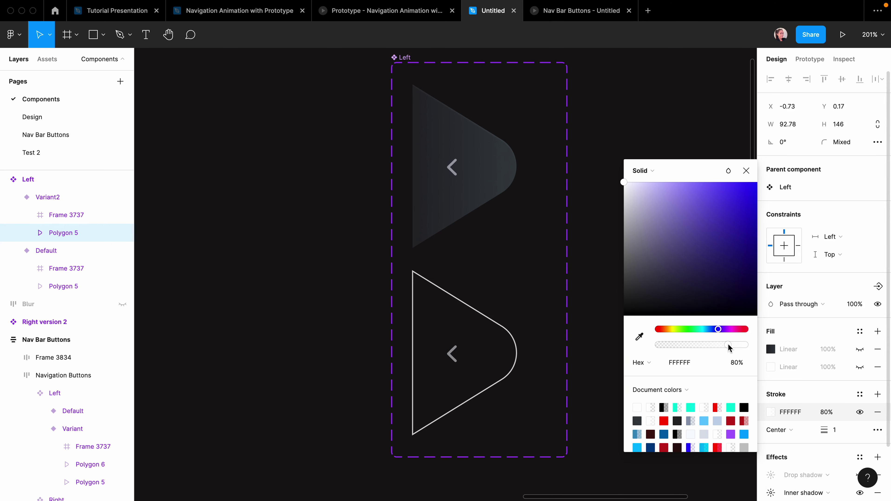
Step: Set the polygon's white stroke to 50% opacity with the Soft light blend mode
left_click(735, 363)
type("5")
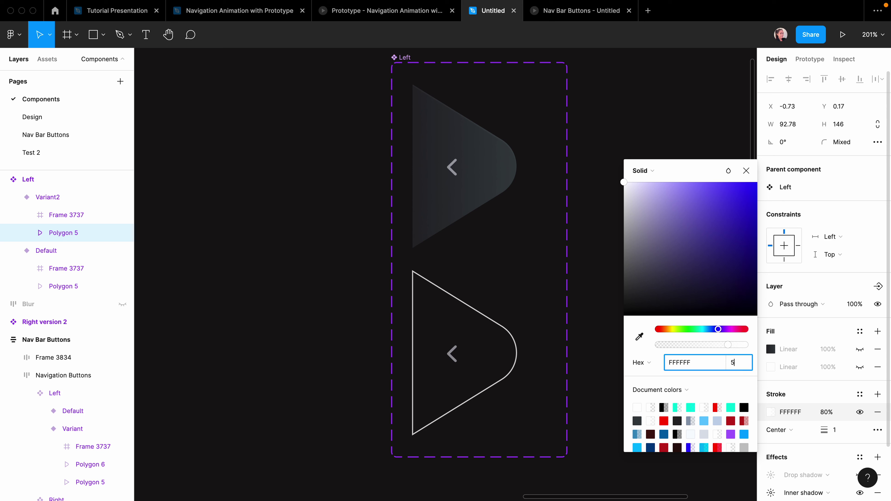
left_click(728, 171)
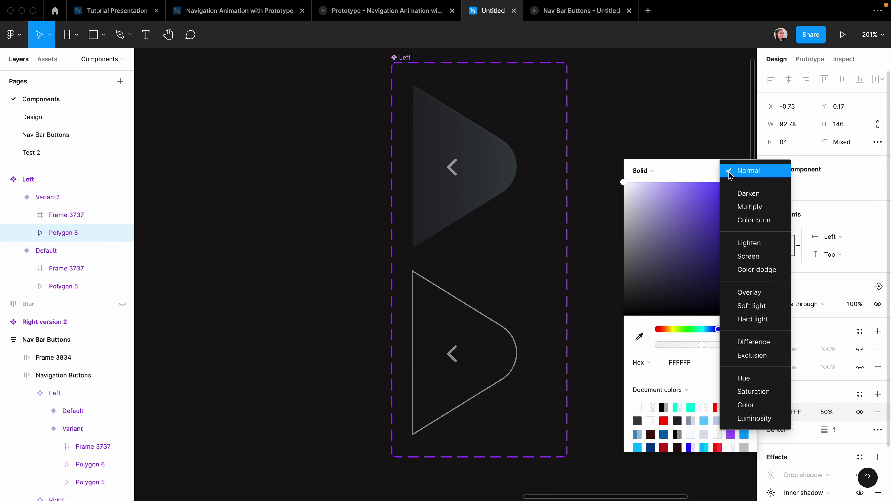
left_click(731, 304)
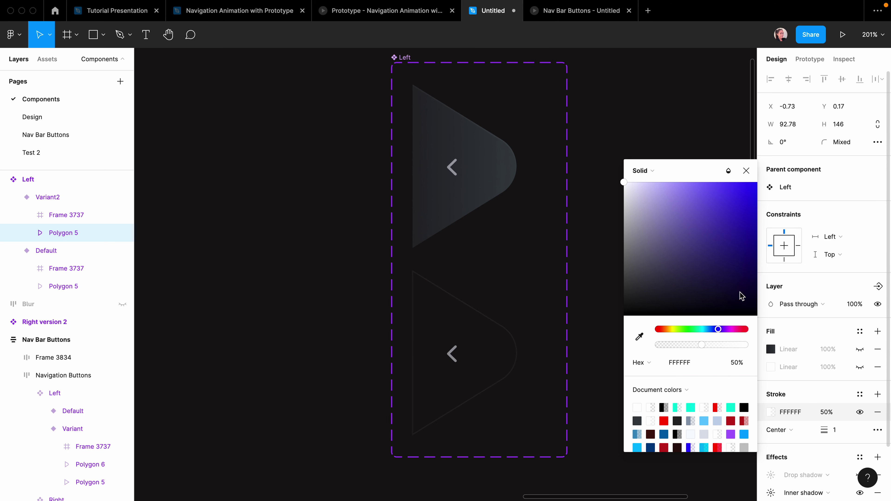
left_click(746, 171)
Step: Duplicate the outlined polygon inside Variant2 of the new Left component
scroll(491, 386, "right", 5)
scroll(491, 386, "down", 2)
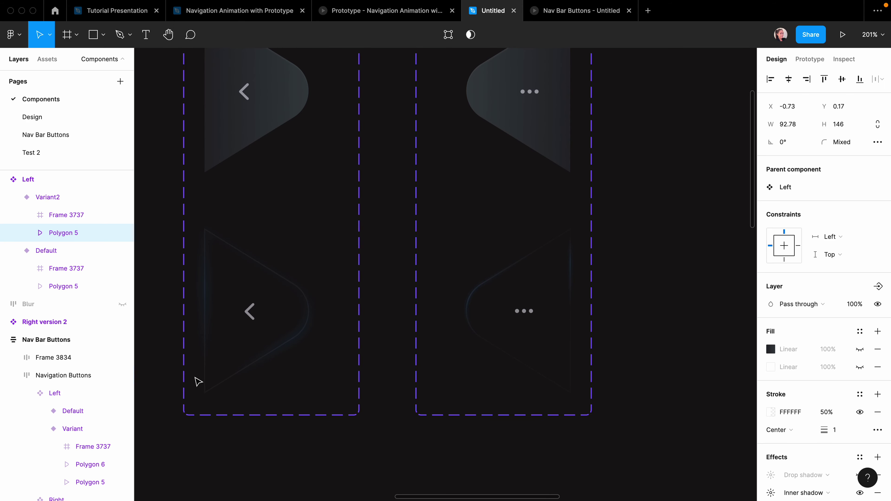
key("ctrl+z")
scroll(198, 382, "up", 2)
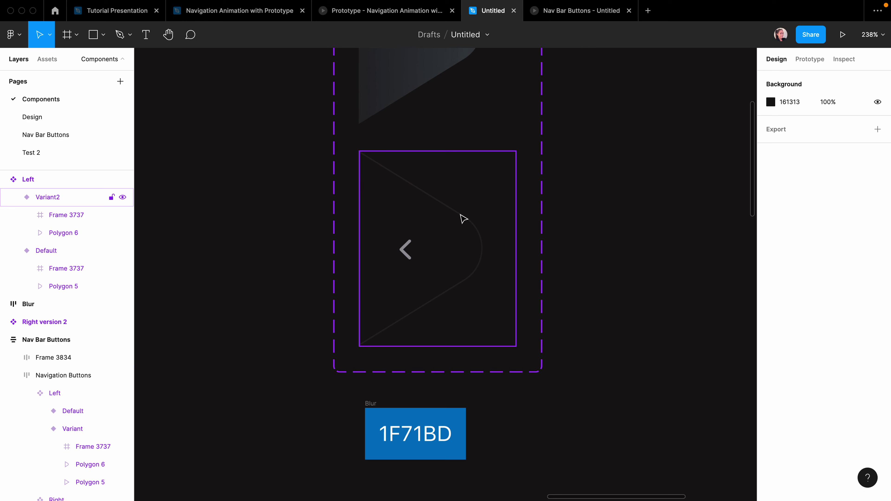
scroll(452, 221, "right", 1)
double_click(442, 213)
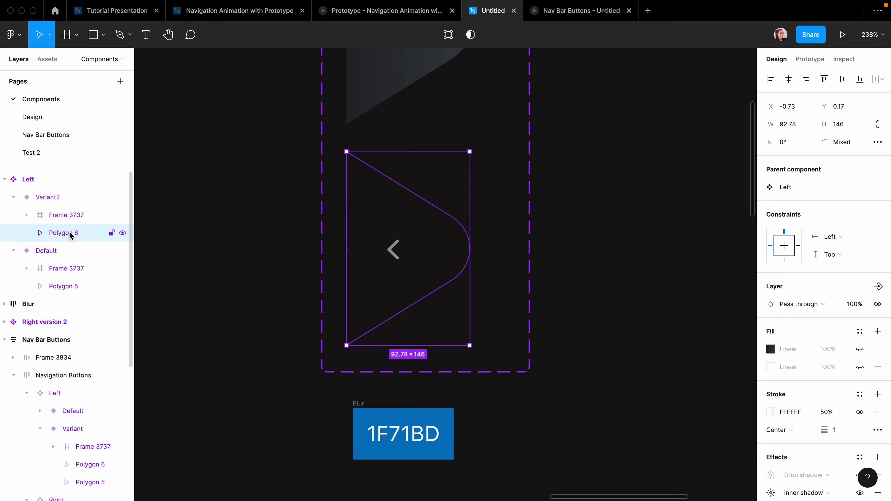
key("ctrl+d")
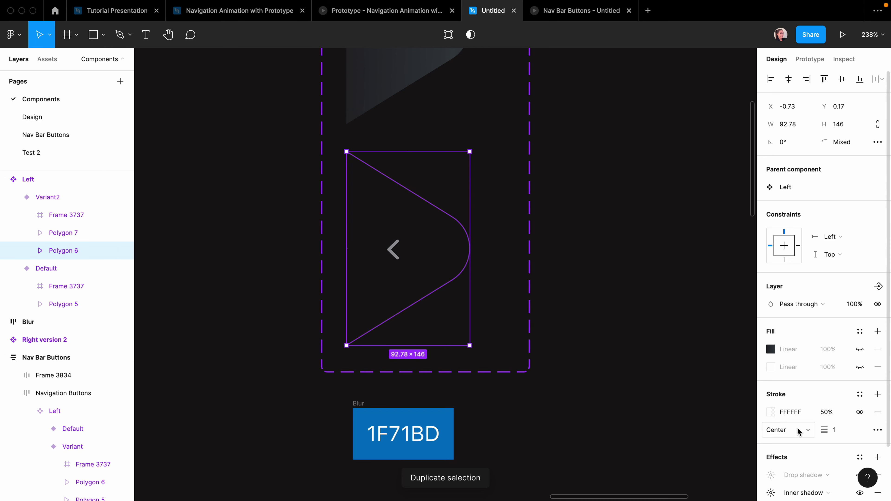
Step: Give the polygon's stroke a three-stop linear gradient, with the stops coloured 1F71BD sampled from the Blur swatch
left_click(770, 412)
left_click(653, 211)
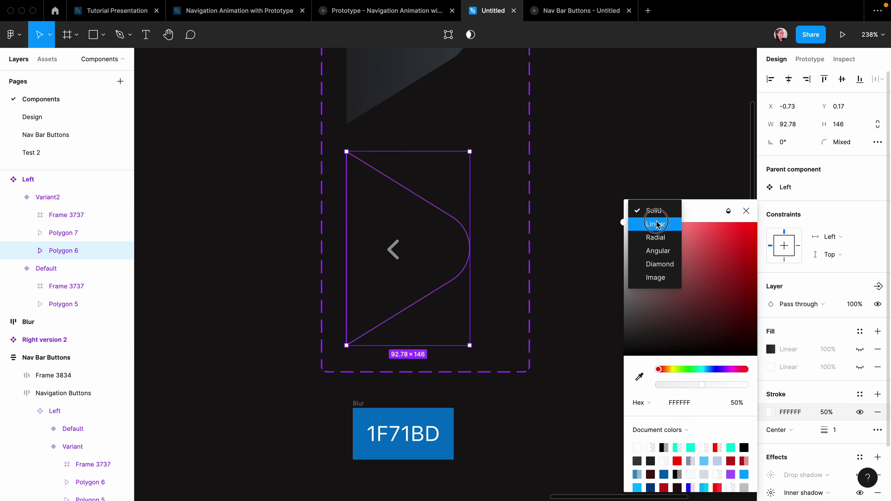
left_click(655, 223)
left_click(415, 245)
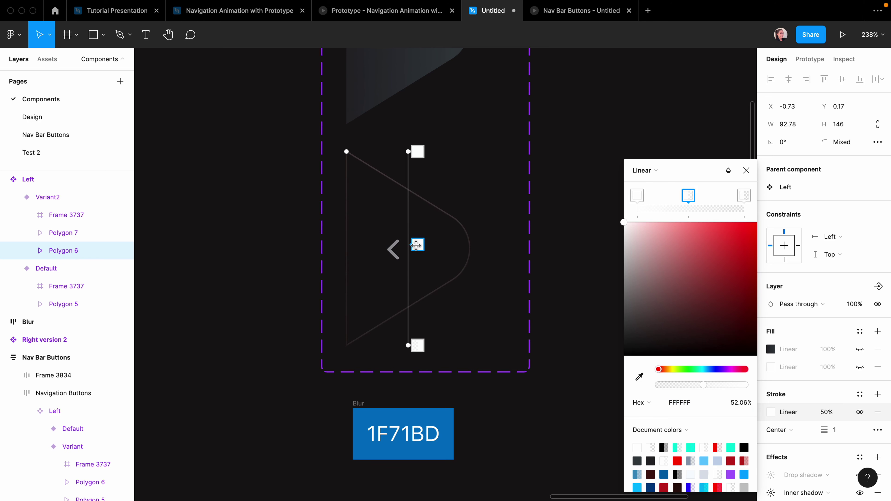
left_click(641, 378)
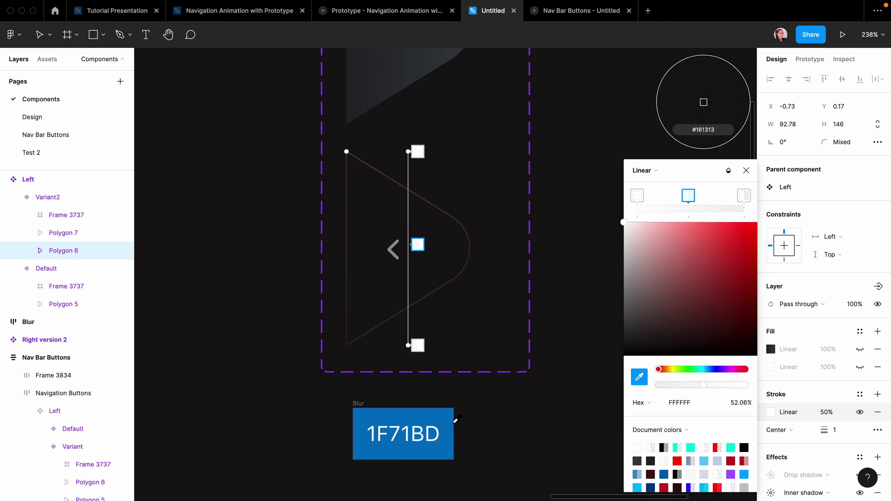
left_click(446, 425)
left_click(407, 151)
left_click(640, 377)
left_click(526, 237)
left_click(417, 151)
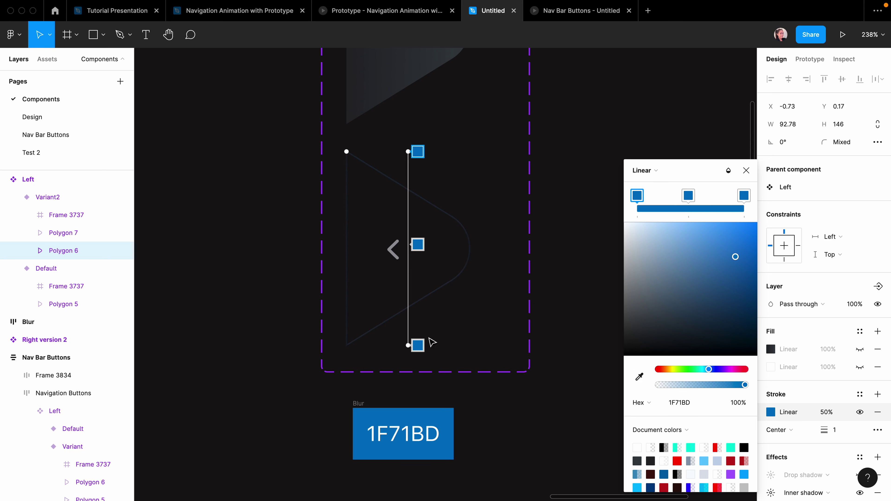
Step: Set the stroke gradient's two end stops to 4% opacity and lower the middle stop's opacity
left_click(738, 404)
type("4")
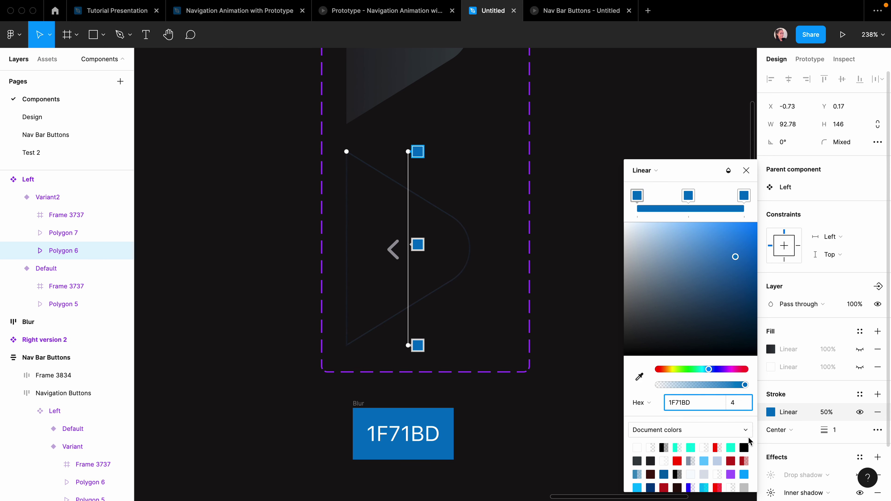
key("Return")
left_click(417, 346)
left_click(733, 404)
type("4")
key("Return")
left_click(417, 244)
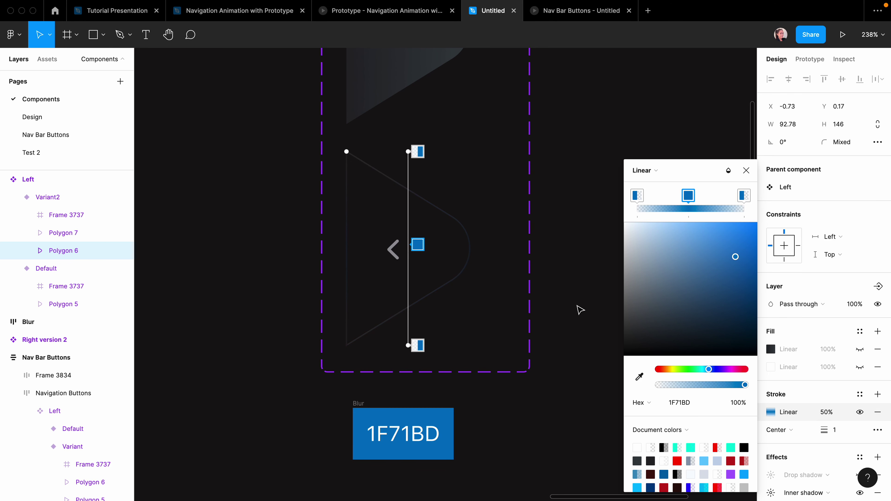
left_click(738, 403)
type("4")
key("Return")
Step: Change the gradient-stroked polygon's Drop shadow effect to Layer blur and open the blur settings
scroll(791, 451, "down", 1)
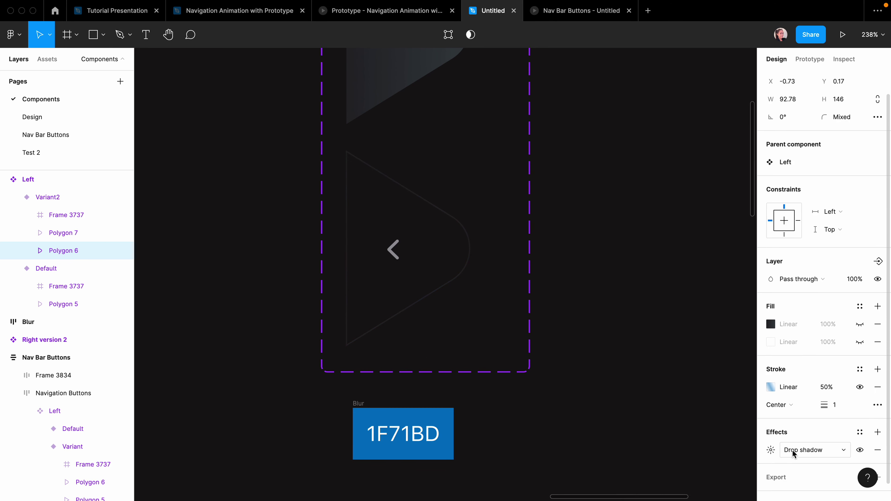
left_click(790, 450)
left_click(811, 458)
left_click(770, 450)
Step: Set the gradient stroke of Variant2's blurred polygon to 80% opacity and a weight of 2
scroll(828, 414, "up", 1)
left_click(829, 416)
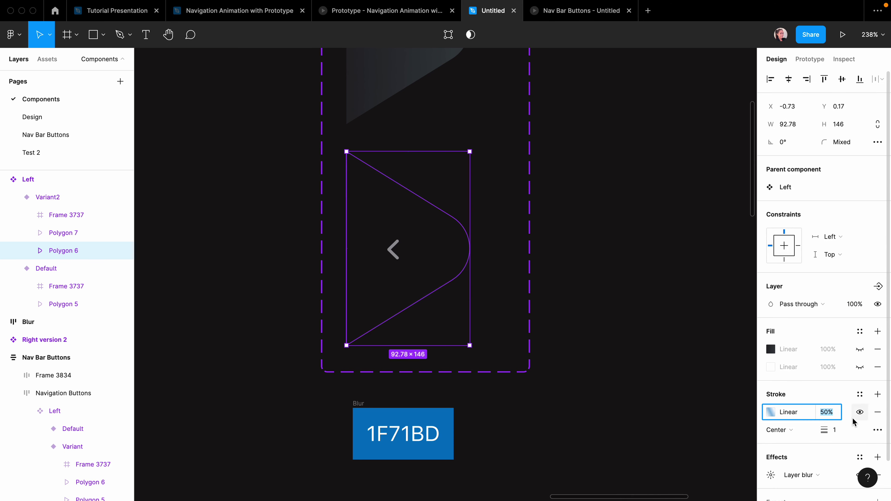
type("80")
key("Return")
key("super+r")
scroll(834, 397, "down", 2)
left_click(841, 389)
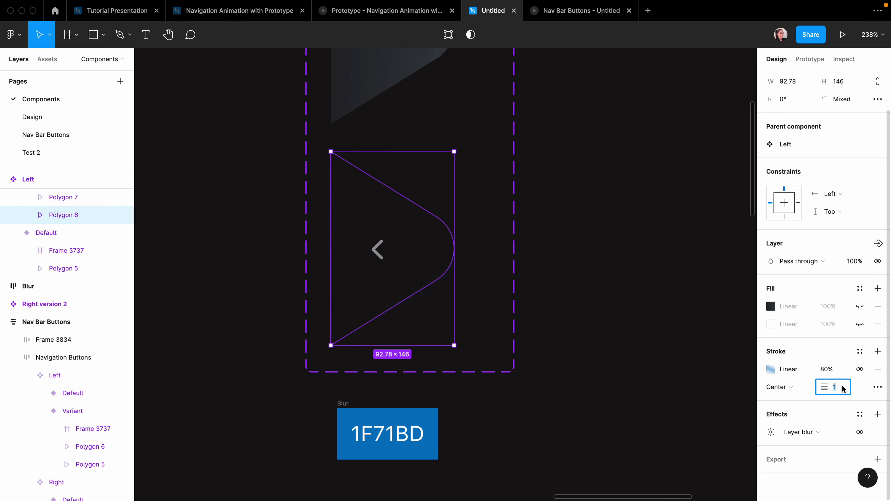
type("2")
Step: Angle the polygon's stroke gradient diagonally from lower left to upper right and compare it with the Nav Bar Buttons prototype
left_click(770, 369)
left_click_drag(318, 334, 361, 360)
left_click_drag(412, 164, 437, 186)
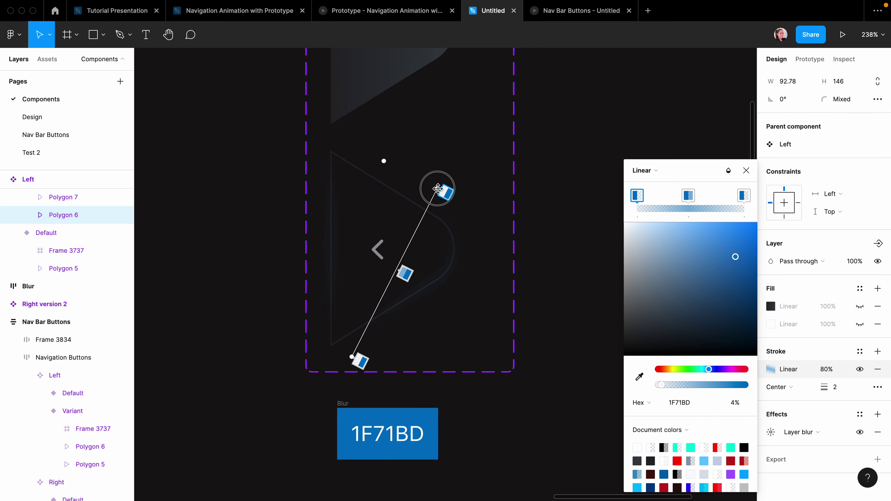
key("ctrl+Tab")
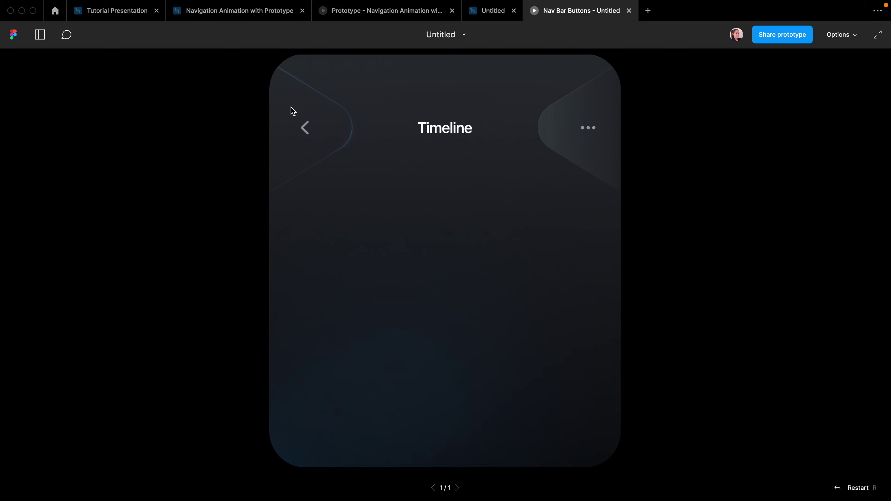
key("ctrl+shift+Tab")
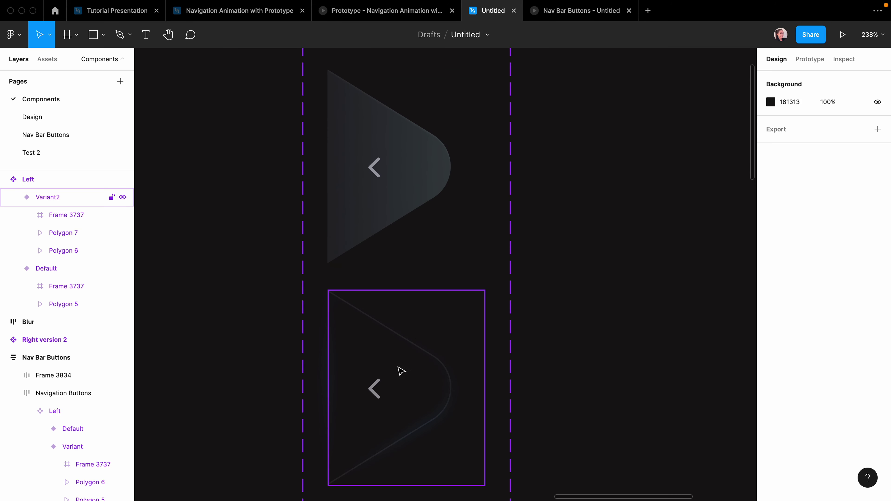
Step: Shift the arrow frame in Variant2 of the Left component 10 px to the right, to X 24
double_click(382, 397)
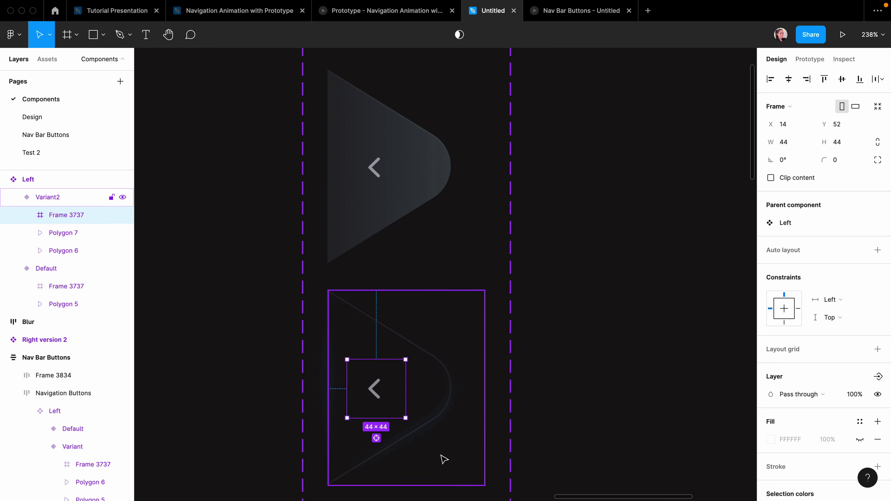
key("shift+Right")
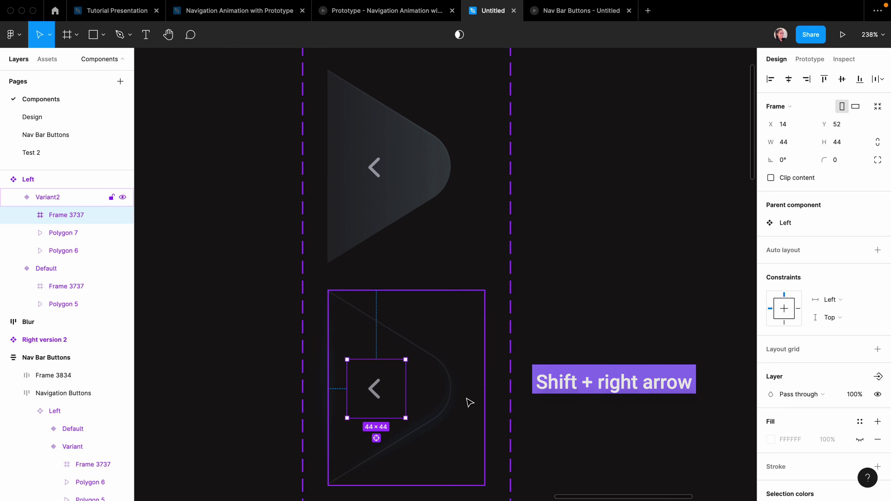
key("shift+Right")
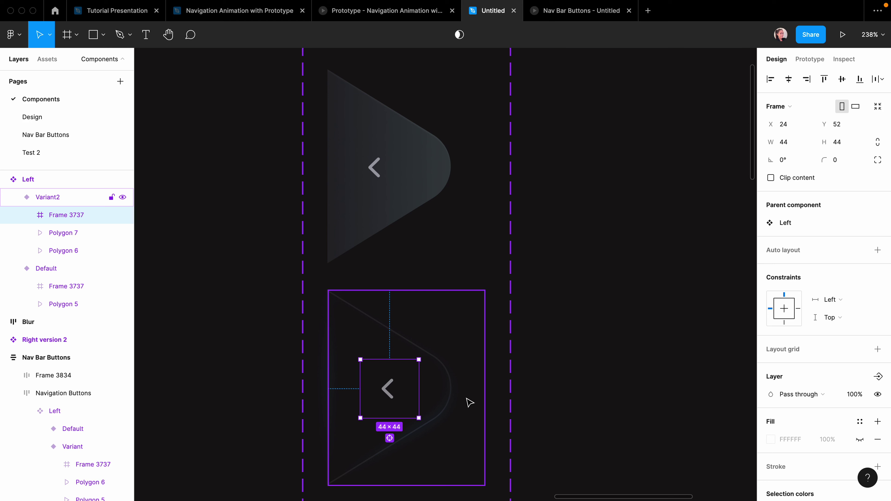
key("shift+Left")
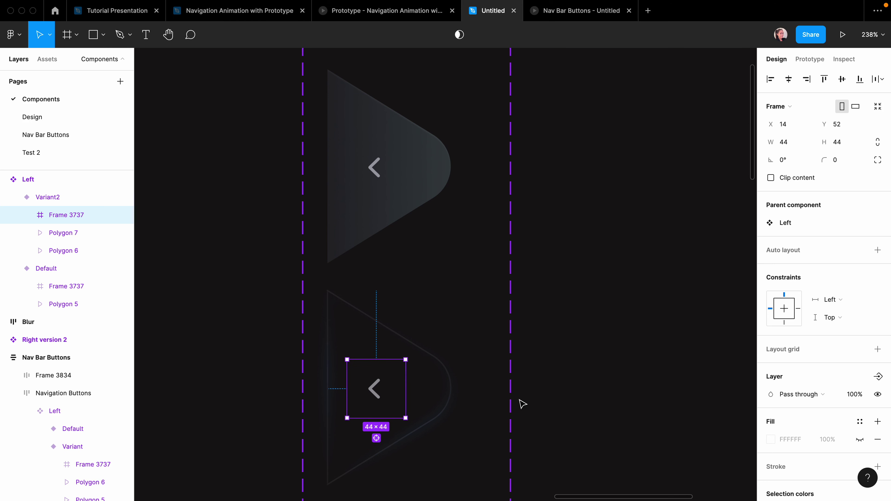
key("shift+Right")
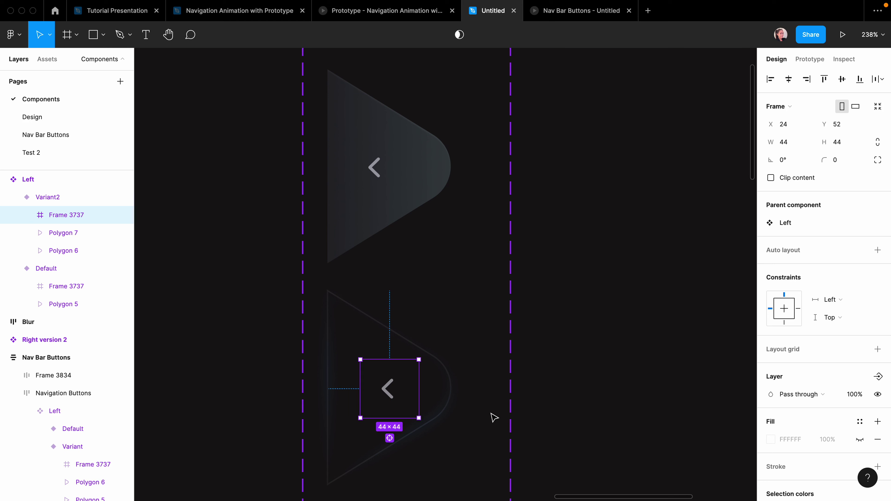
left_click(493, 417)
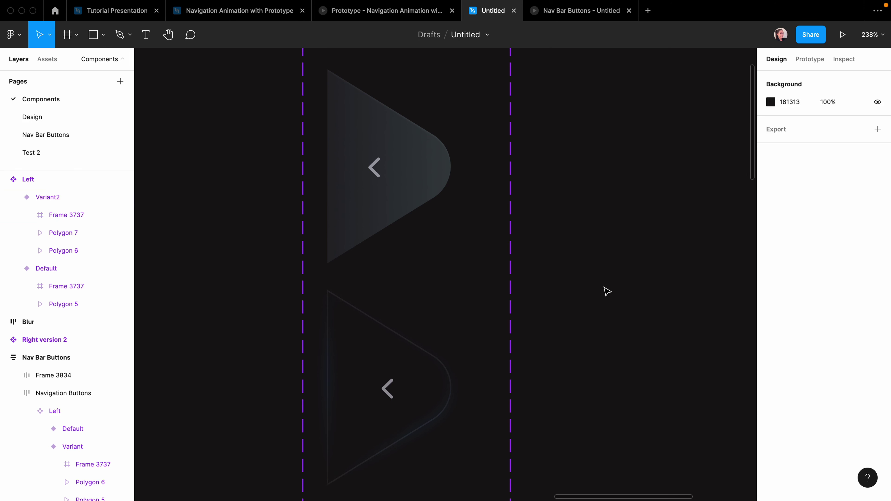
Step: Connect the Left component's Default variant to Variant2 with a While hovering interaction
left_click(810, 60)
left_click(417, 173)
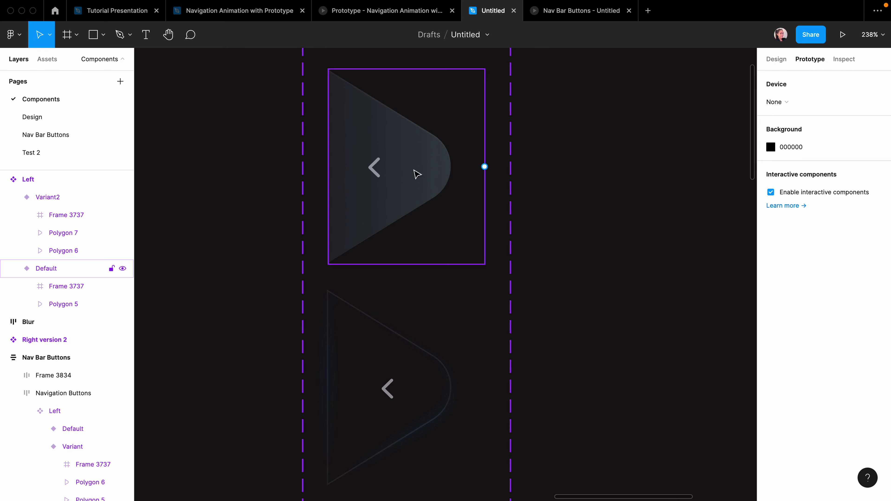
left_click_drag(484, 166, 396, 331)
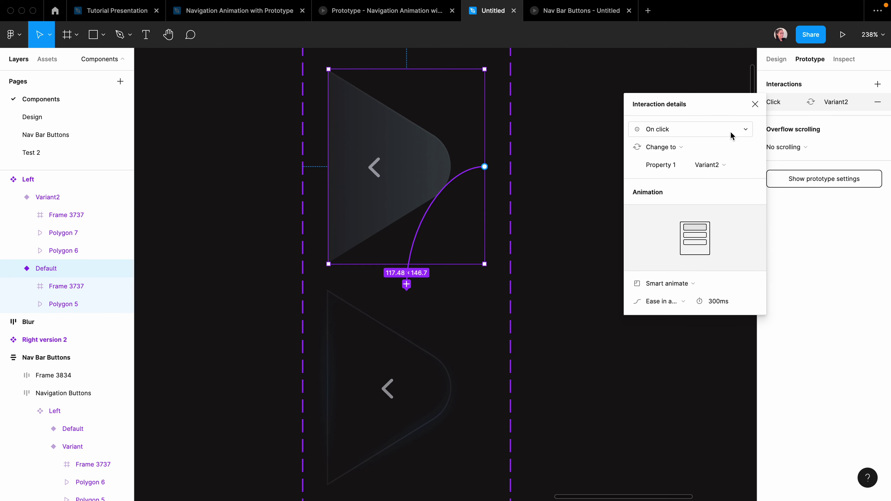
left_click(743, 135)
left_click(677, 153)
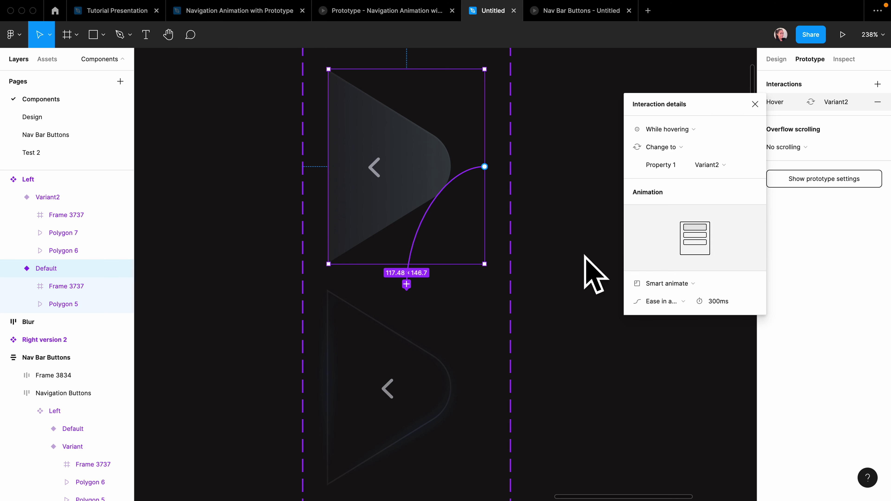
Step: Connect Variant2 back to the Default variant with a Mouse leave interaction
left_click(406, 387)
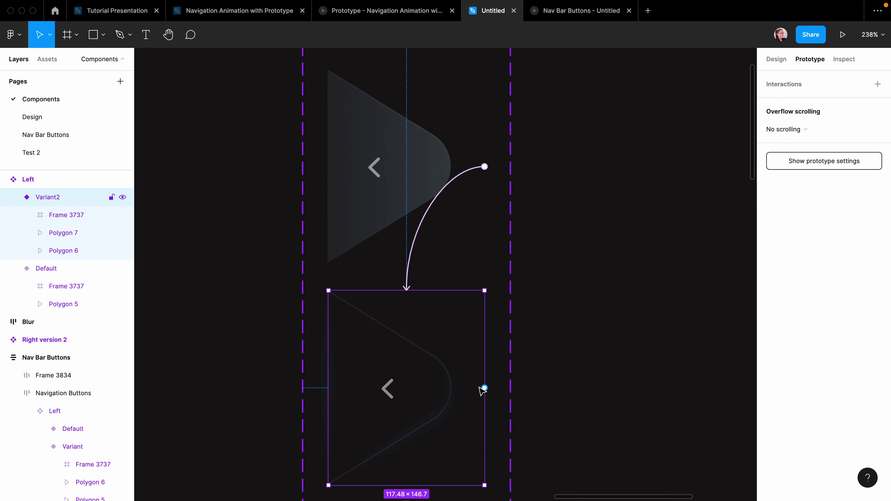
left_click_drag(484, 388, 388, 206)
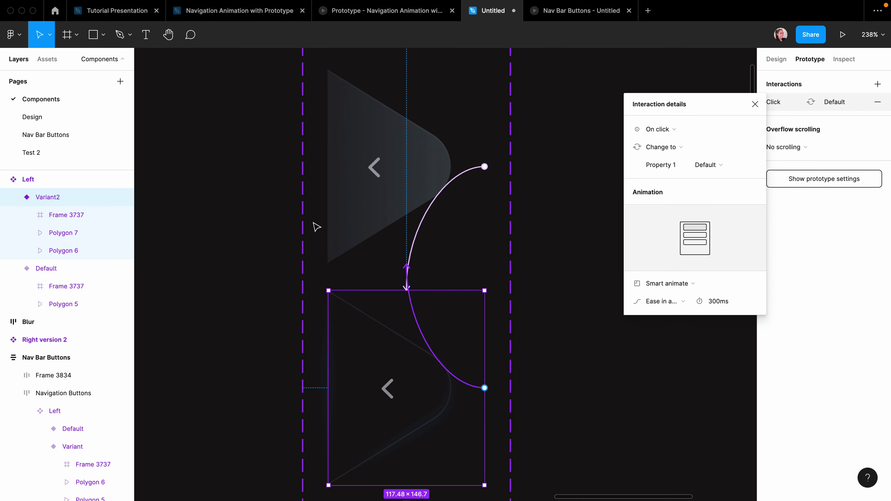
left_click(687, 128)
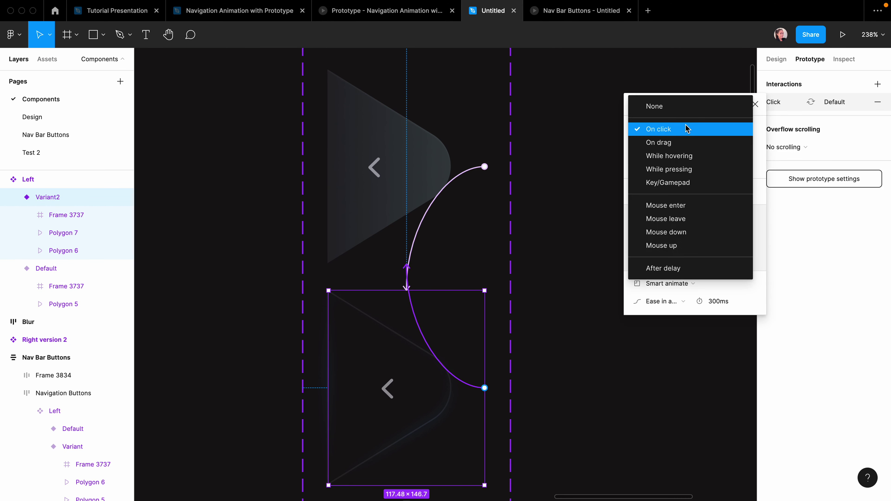
left_click(686, 220)
Step: Place an instance of the Left component in the Custom Nav bar frame on the Nav Bar Buttons page, at X 0, Y 35
left_click(69, 130)
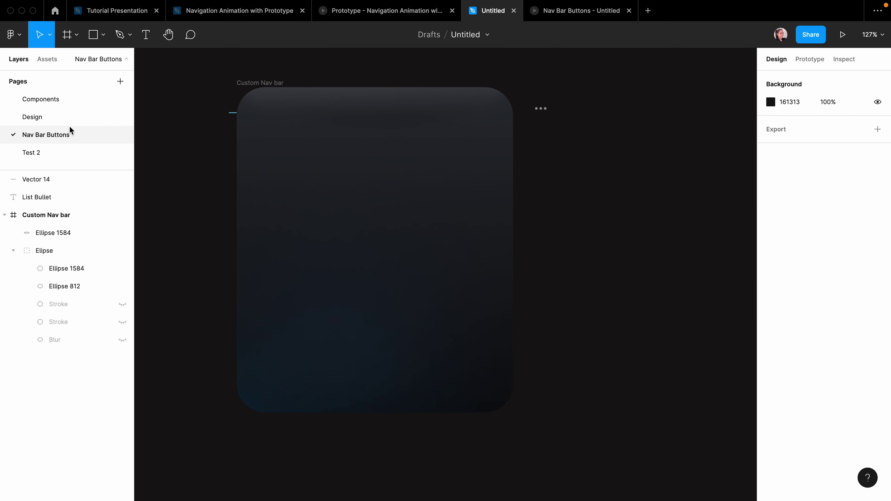
left_click(45, 62)
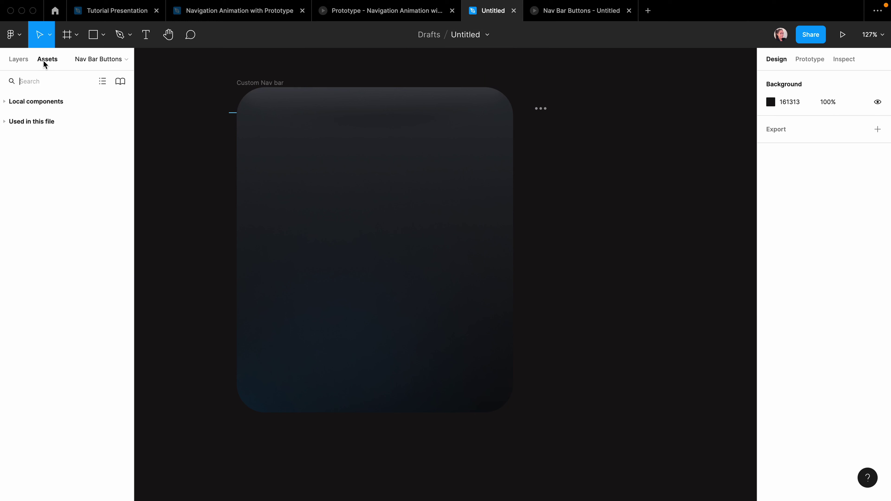
left_click(5, 102)
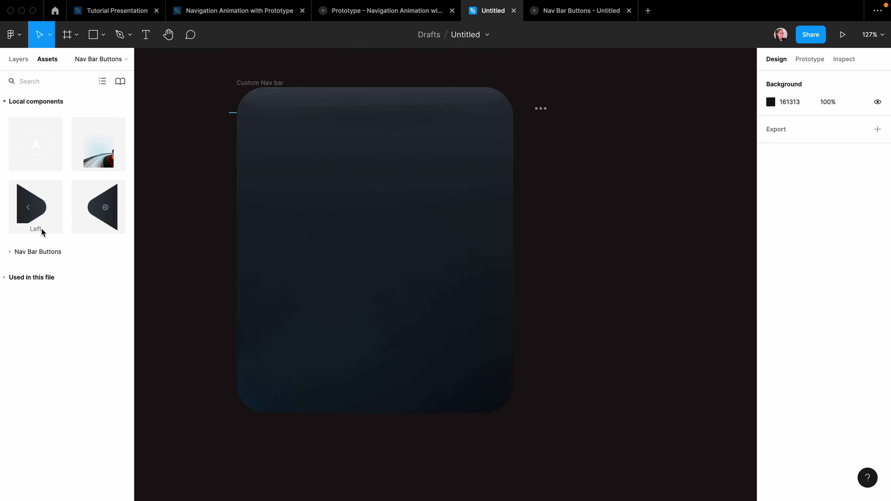
left_click_drag(29, 206, 279, 175)
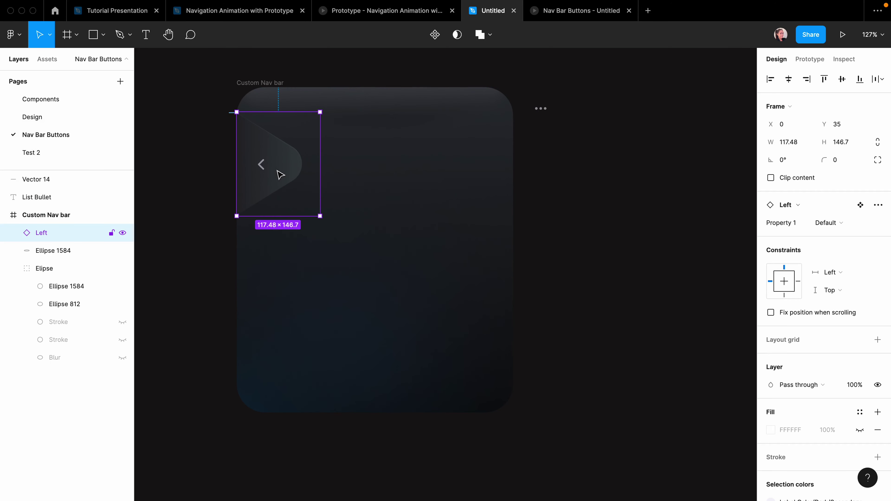
Step: Duplicate the Left instance, align the copy to the right edge of the Custom Nav bar frame, and flip it horizontally
key("super+d")
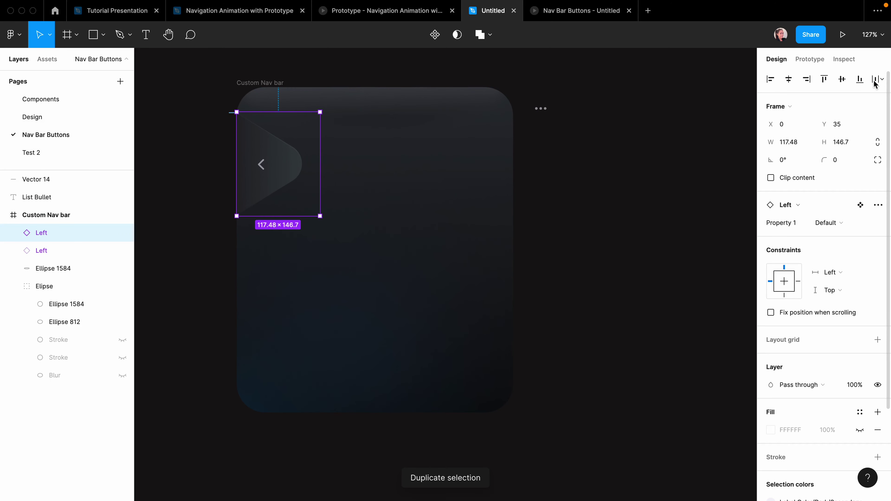
left_click(807, 80)
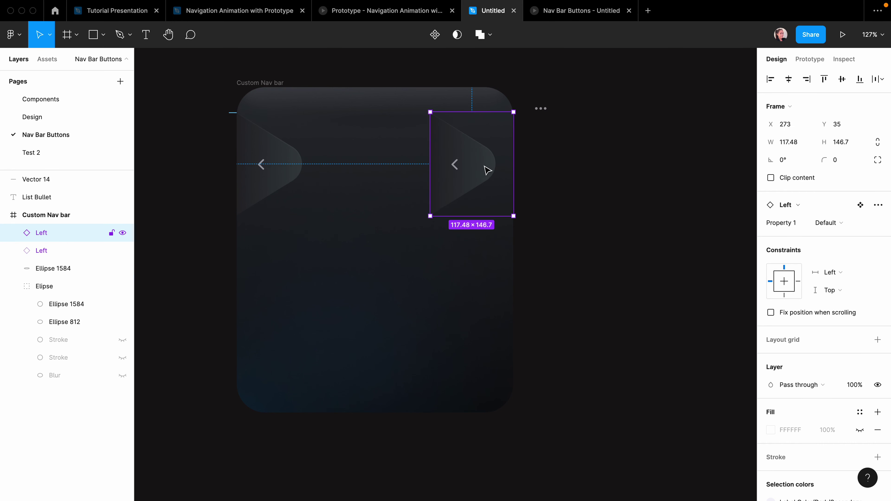
right_click(57, 233)
left_click(108, 474)
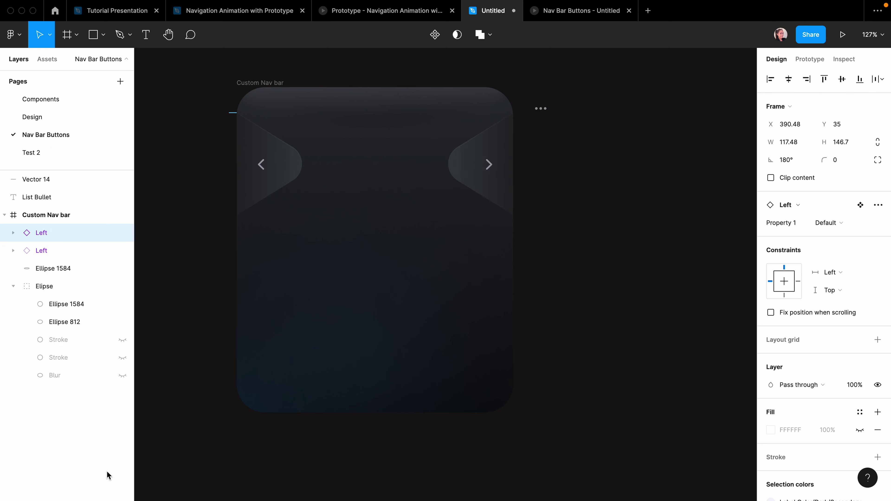
left_click(700, 213)
Step: Replace the arrow in the flipped Left instance with the three-dot List Bullet text
left_click(541, 109)
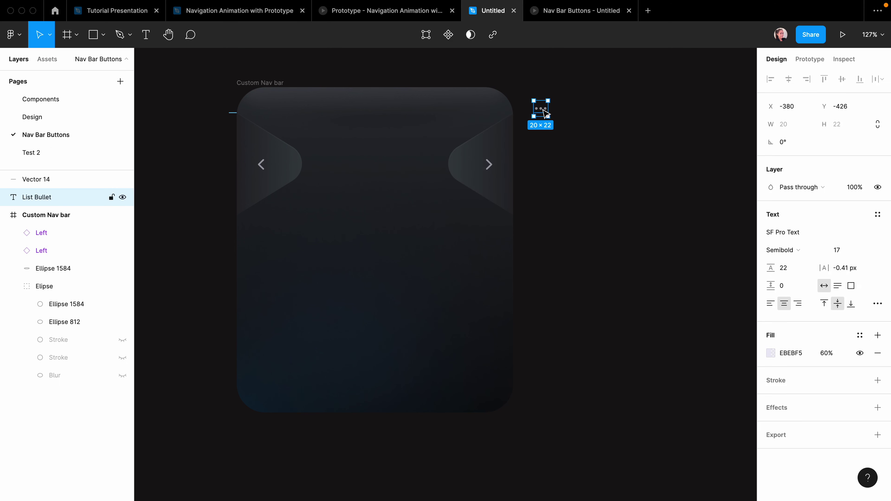
key("ctrl+v")
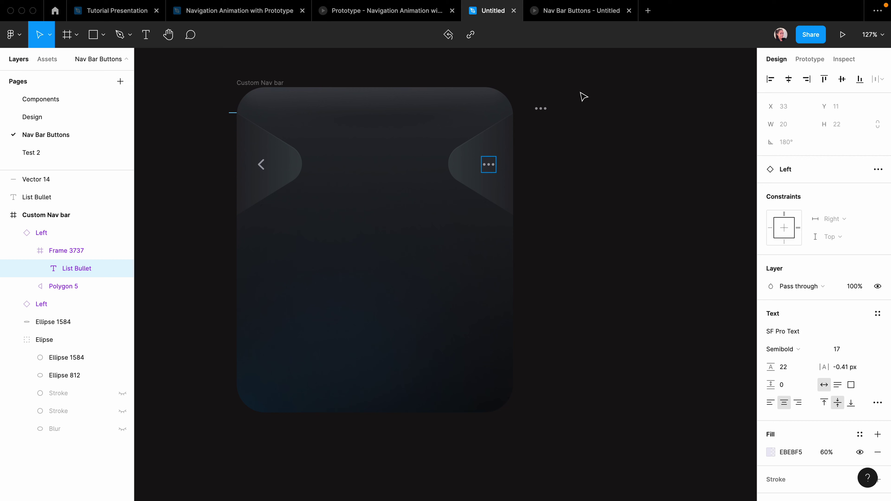
left_click(607, 169)
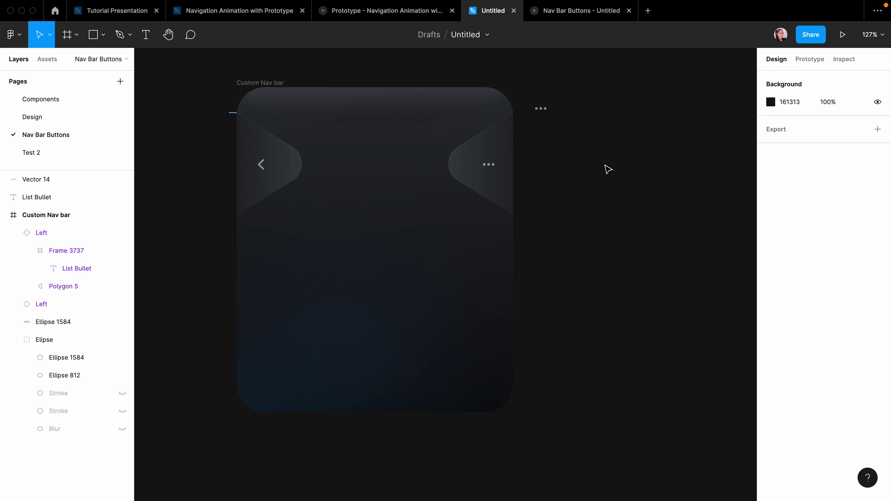
Step: Preview the button hover in the Nav Bar Buttons prototype and inspect the gear icon in Variant2 of Right version 2
left_click(843, 35)
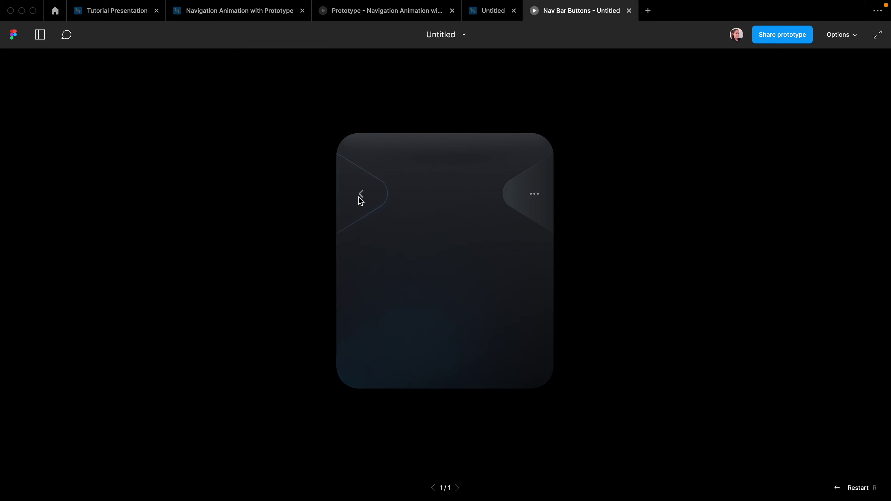
key("ctrl+shift+Tab")
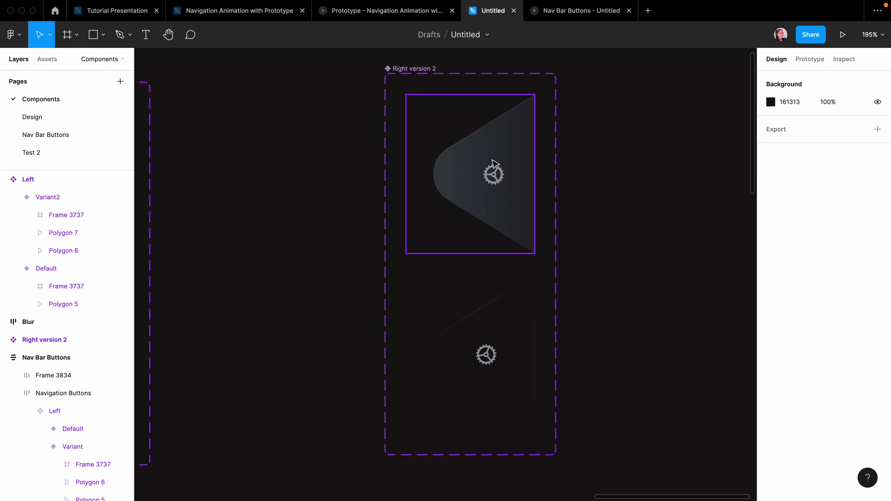
left_click(486, 354, "super")
key("Escape")
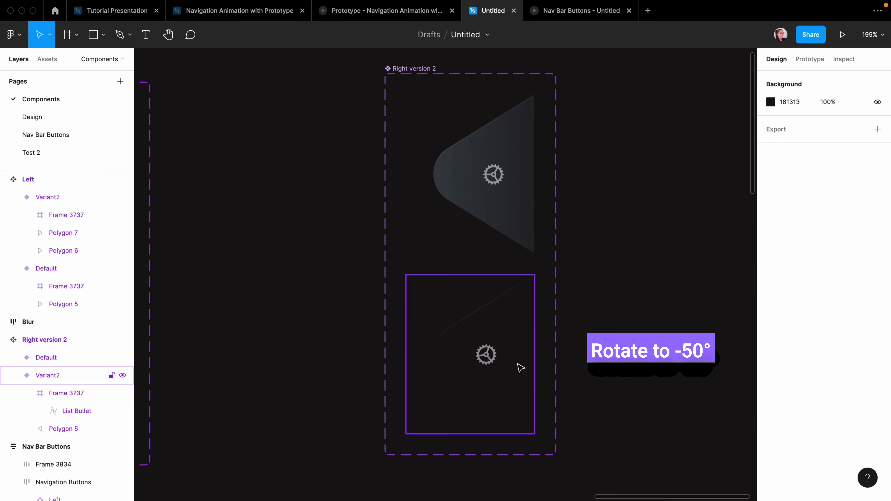
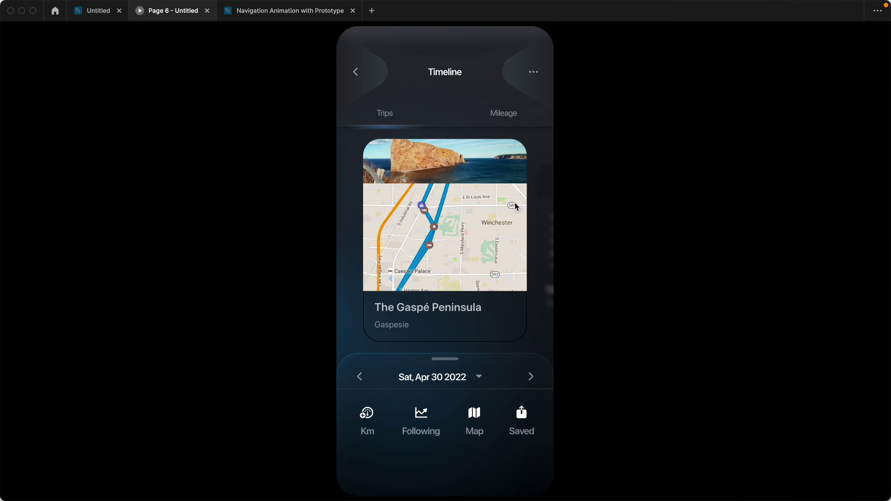
Step: Swipe between the Trips and Mileage cards in the Page 6 Timeline prototype and try the mileage chart
left_click_drag(512, 205, 302, 235)
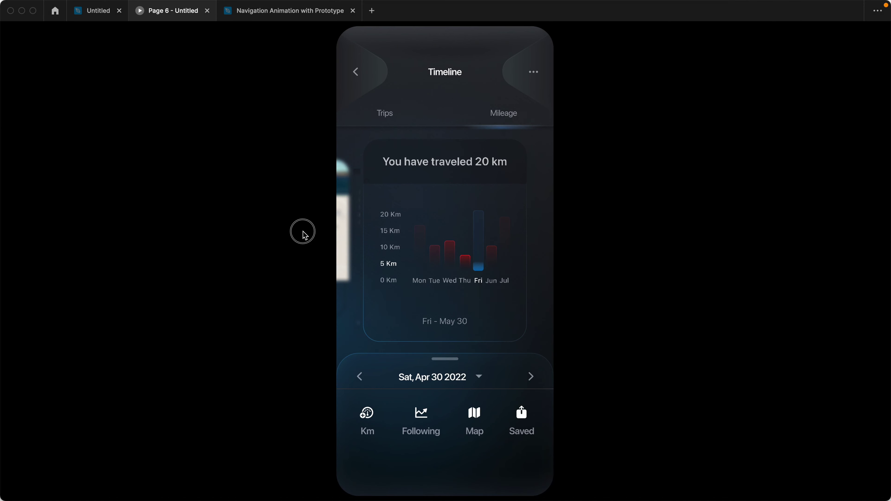
left_click_drag(304, 235, 515, 224)
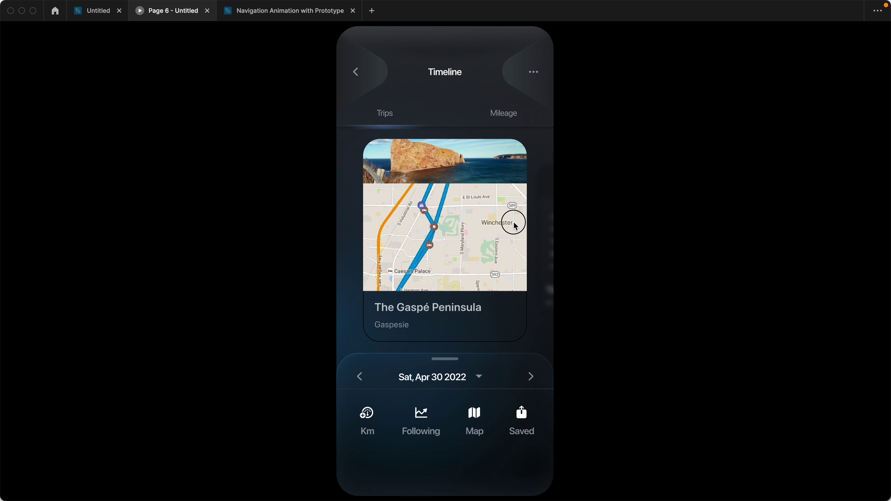
left_click_drag(515, 225, 292, 229)
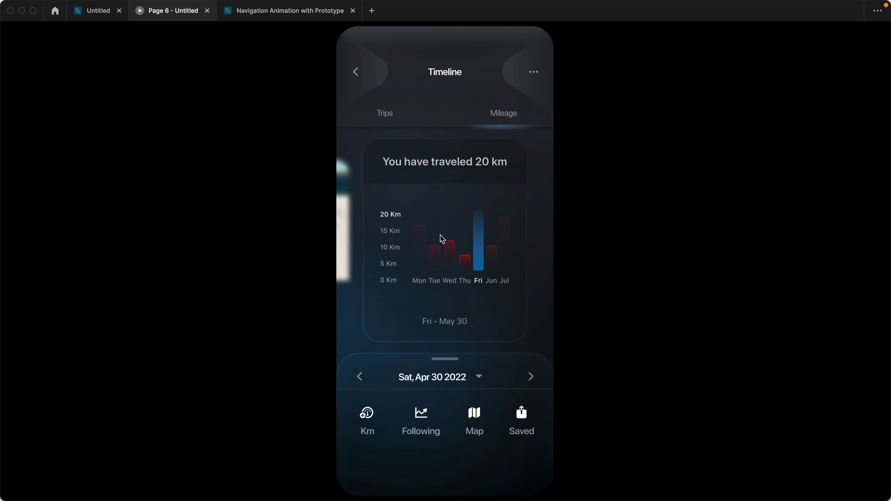
left_click(400, 231)
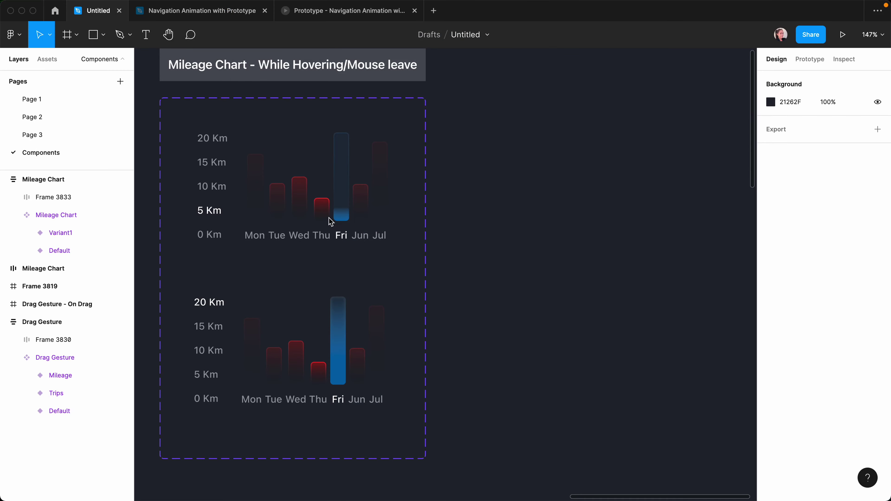
Step: Duplicate the Default Mileage Chart variant onto the empty canvas beside its component set and detach the copy from its component
left_click(328, 218)
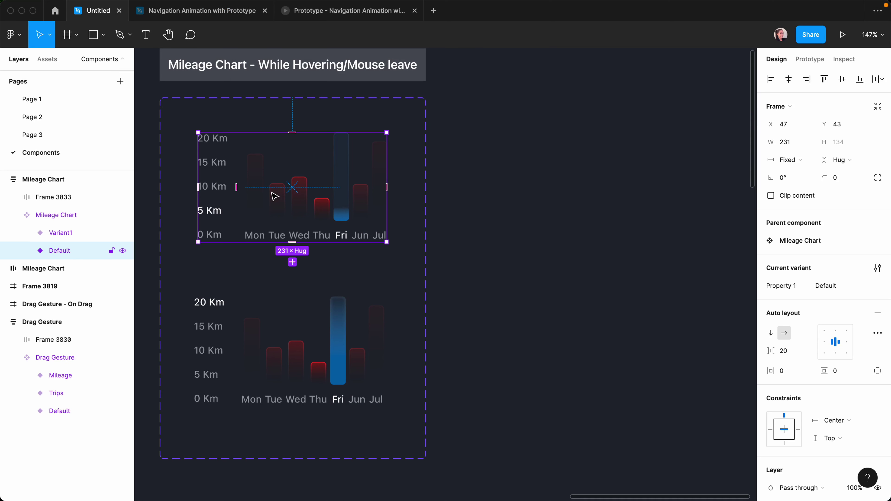
left_click_drag(322, 189, 595, 190)
scroll(696, 216, "right", 3)
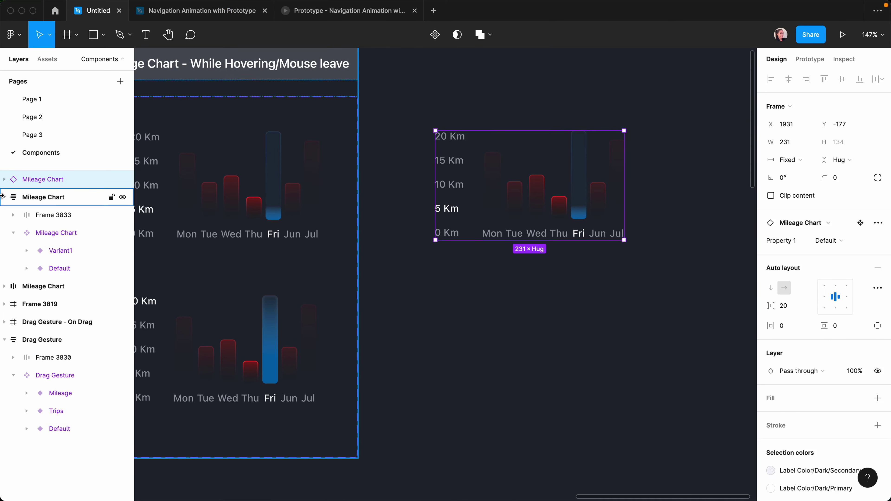
right_click(76, 179)
mouse_move(107, 408)
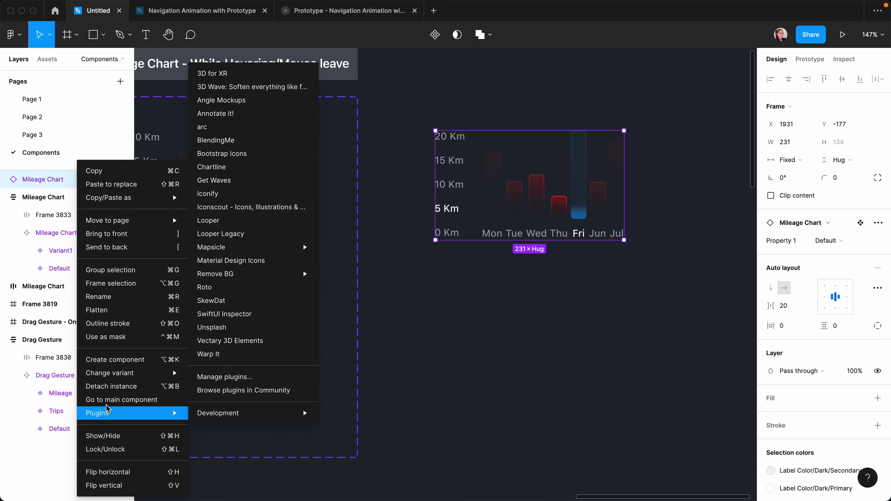
left_click(110, 386)
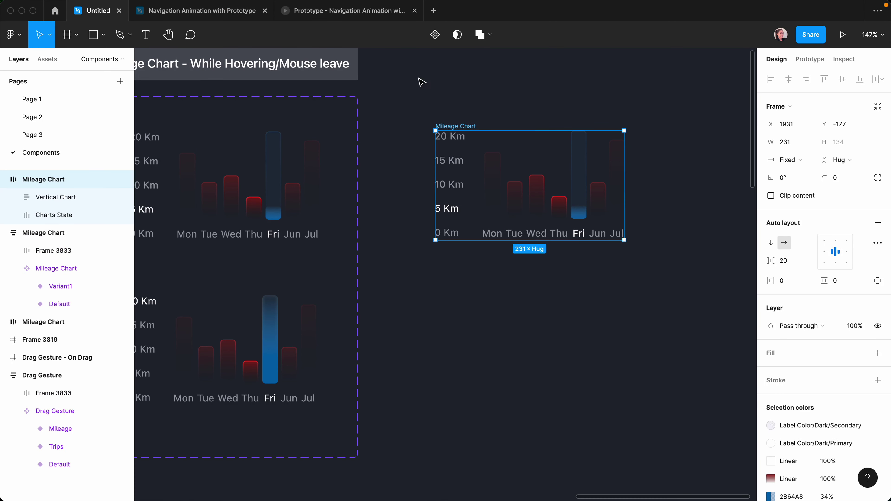
Step: Turn the detached Mileage Chart into a new component, give it a Variant property and add a second variant
left_click(456, 100)
left_click(458, 125)
left_click(441, 107)
left_click(443, 125)
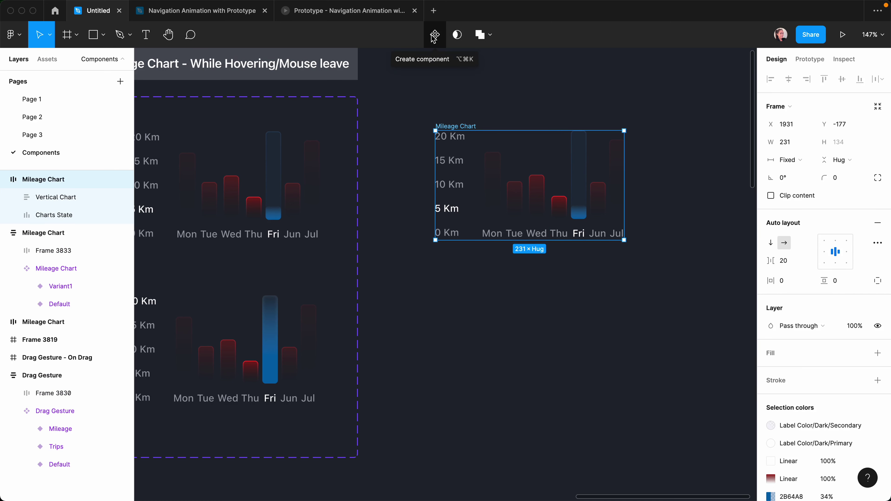
left_click(437, 39)
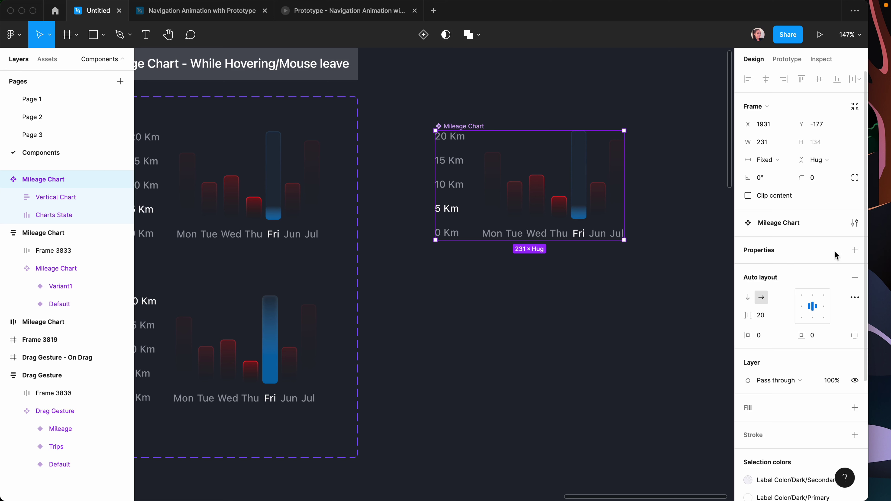
mouse_move(873, 267)
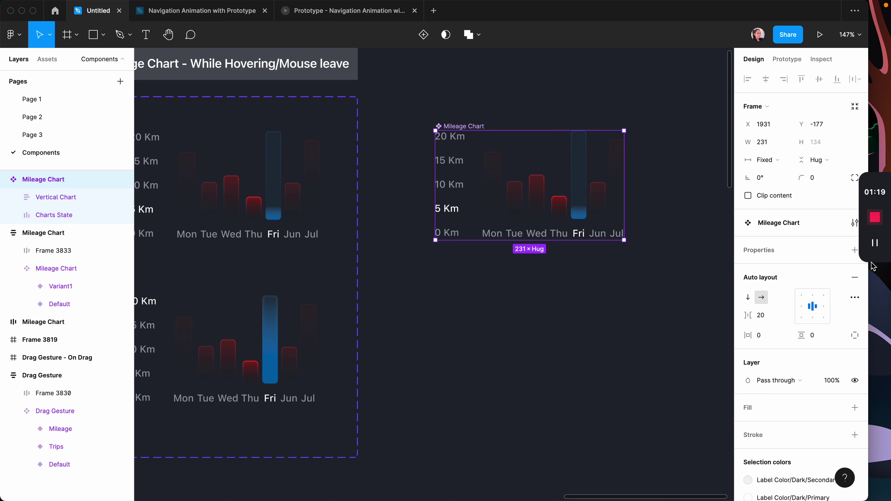
left_click(855, 251)
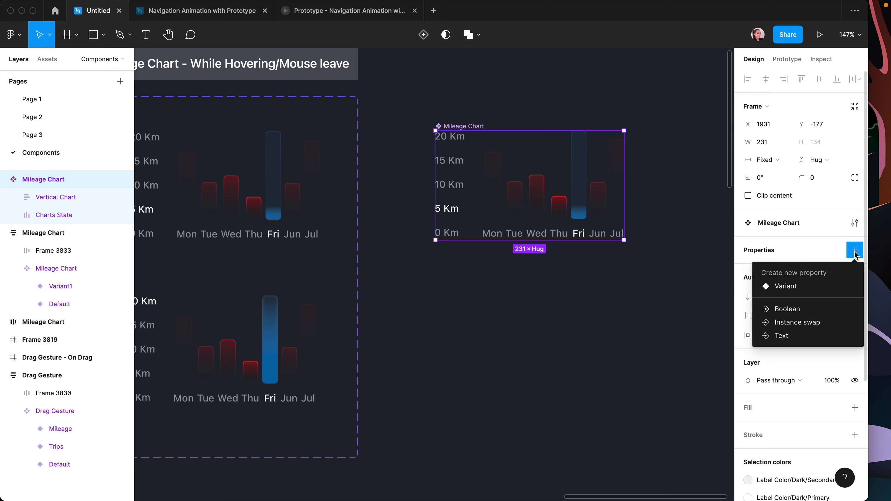
left_click(809, 288)
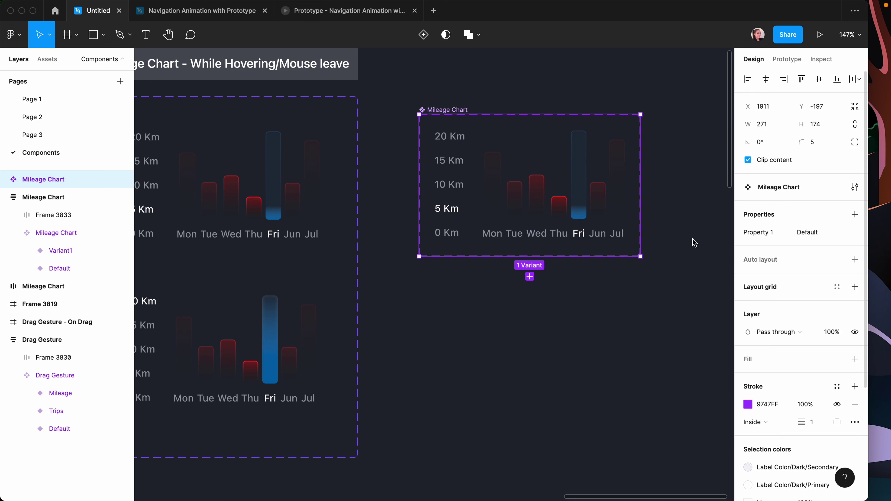
left_click(530, 276)
left_click(620, 450)
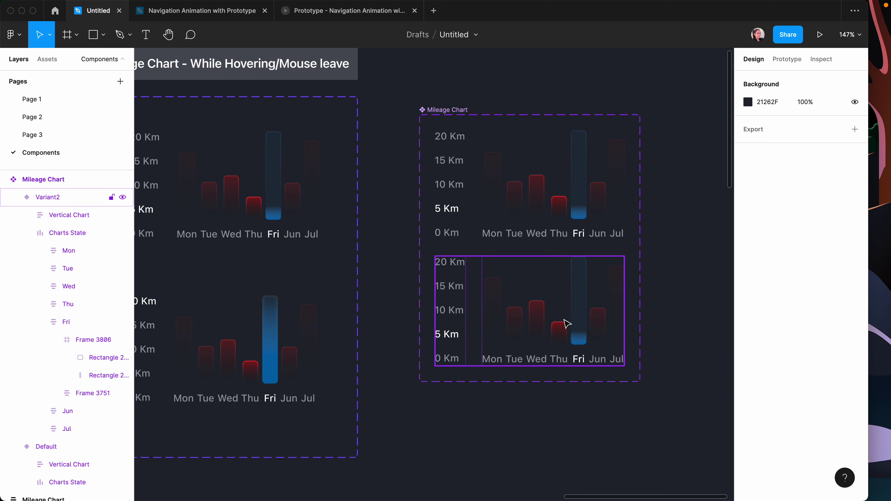
Step: Stretch the blue Fri bar in Variant2 upward to the full height of its column
left_click(578, 341)
scroll(551, 421, "up", 5)
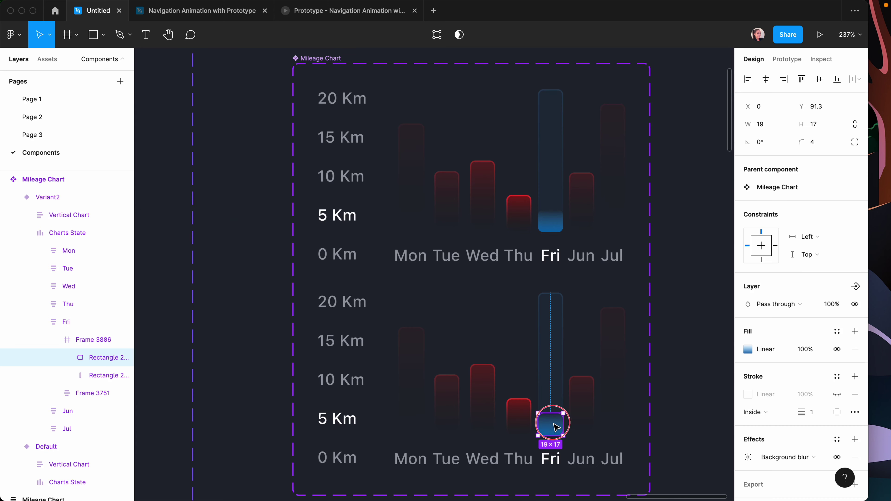
left_click_drag(551, 412, 547, 294)
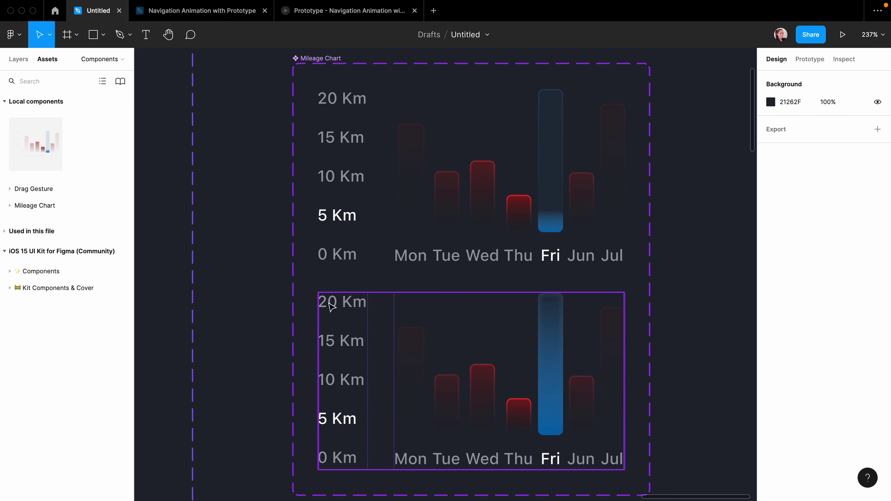
Step: In Variant2, apply the Label Color/Dark/Primary style to the 20 Km label and Label Color/Dark/Secondary to the 5 Km label
double_click(346, 308)
left_click(807, 385)
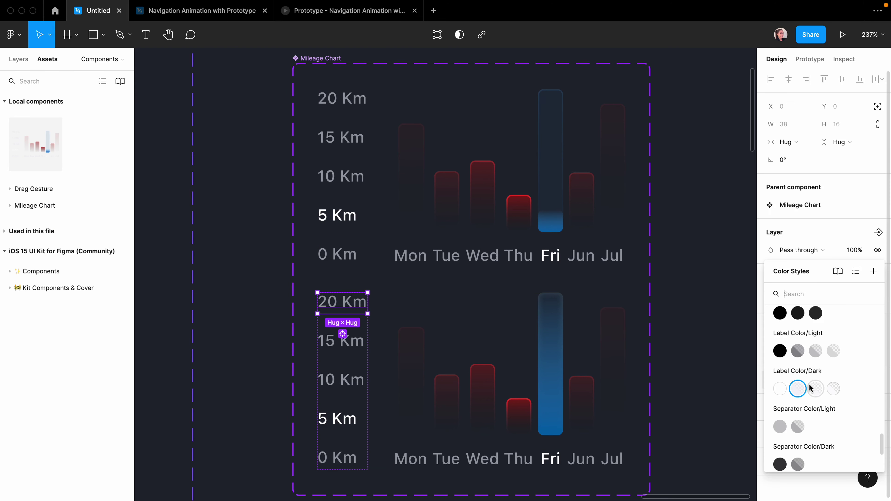
left_click(782, 389)
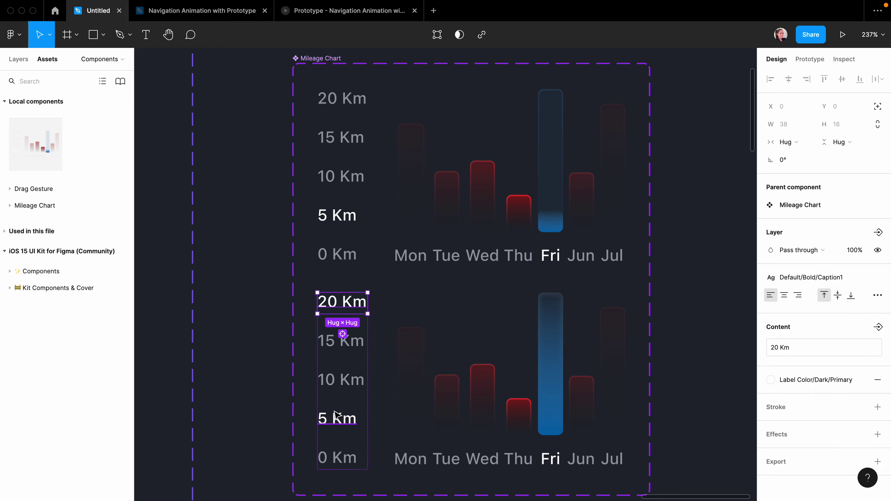
left_click(328, 417)
left_click(822, 385)
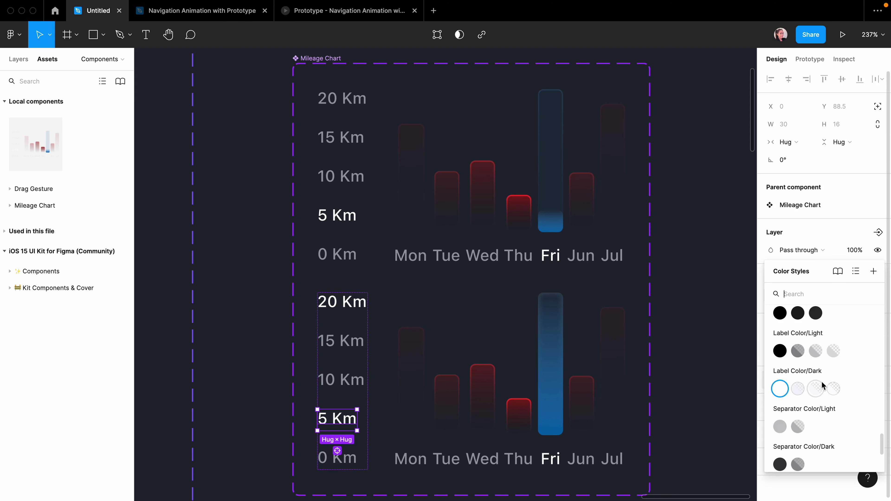
left_click(797, 388)
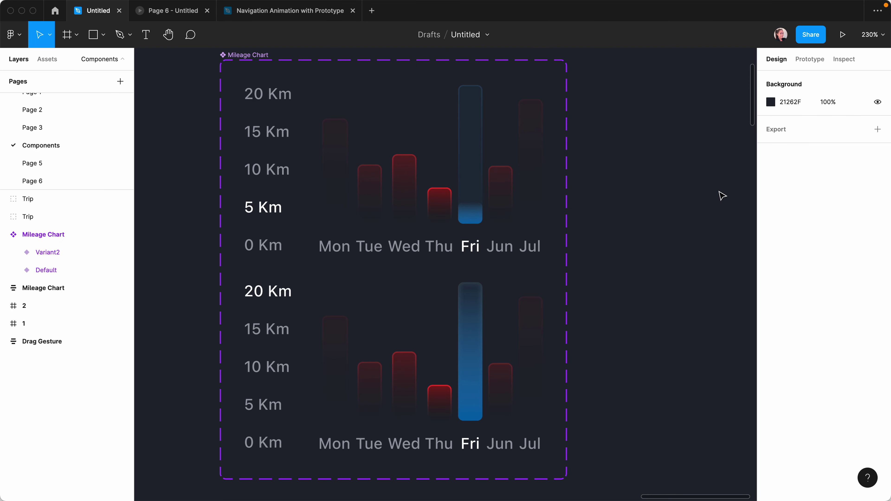
Step: Add a prototype interaction from the Default variant to Variant2, triggered on Mouse leave with Ease in and out easing
left_click(424, 162)
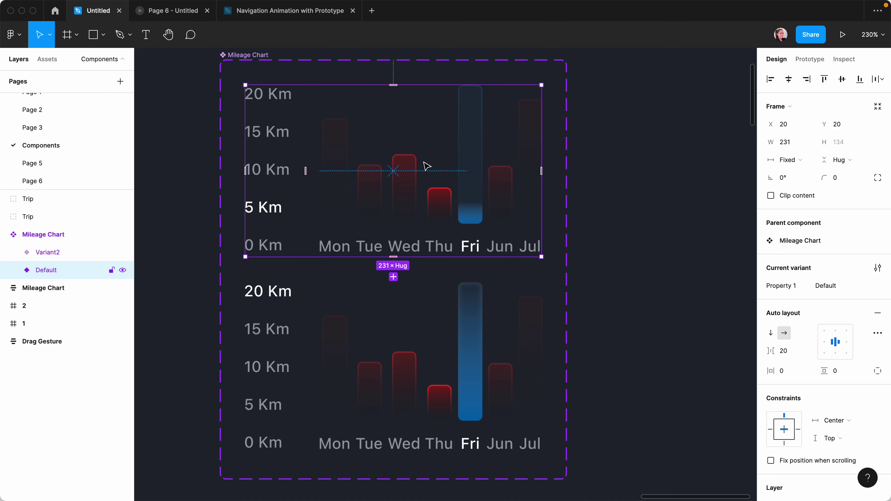
left_click(810, 60)
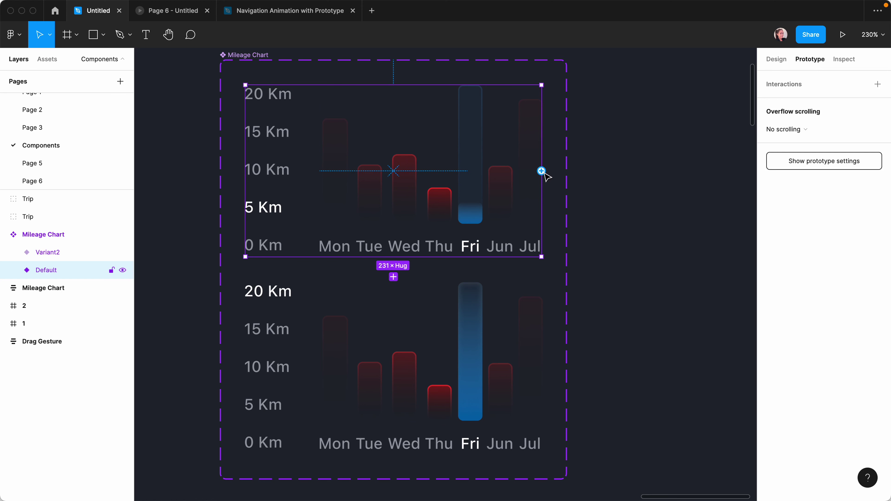
left_click_drag(541, 171, 529, 315)
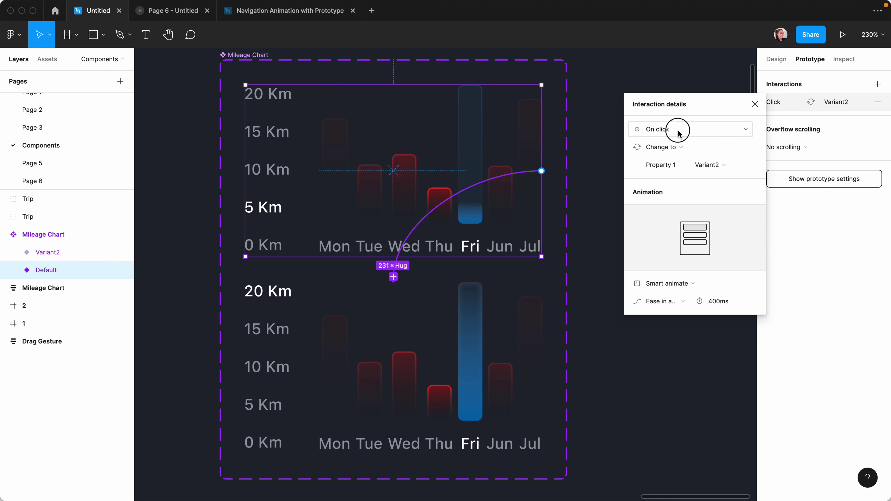
left_click(678, 133)
left_click(702, 219)
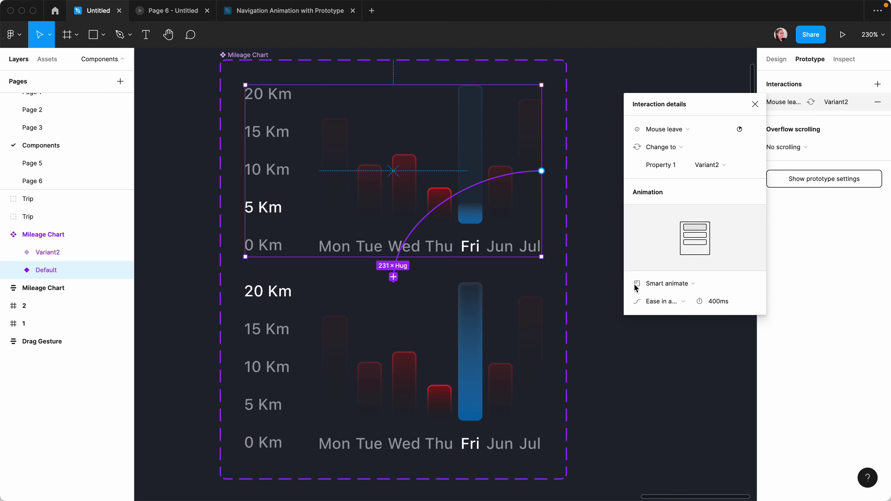
left_click(684, 301)
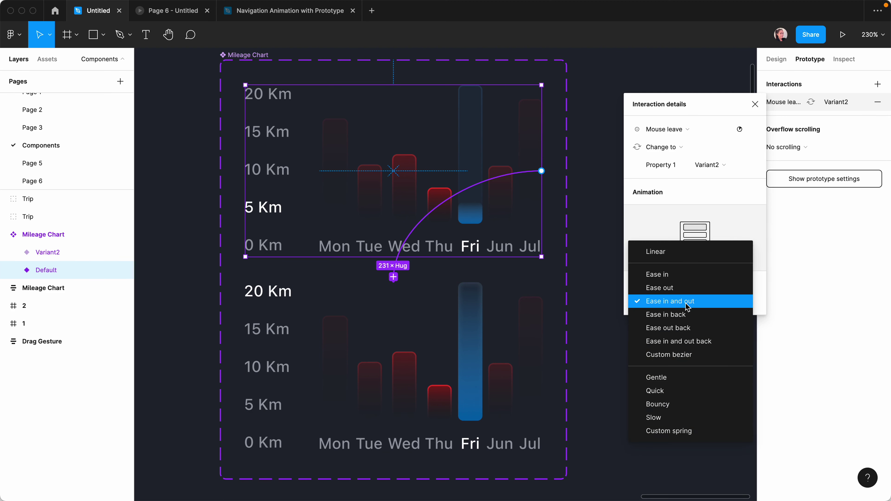
left_click(686, 302)
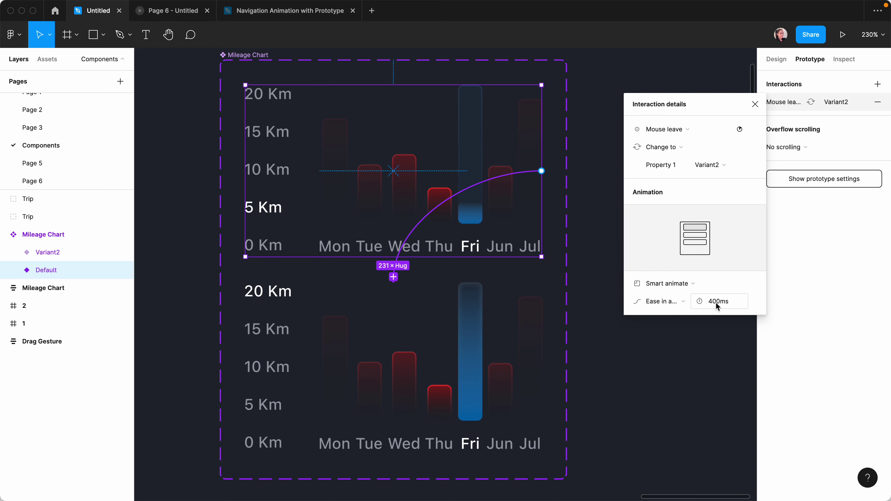
Step: Set the Mouse leave animation's duration to 800 ms and close the interaction details
left_click(716, 302)
type("800")
key("Return")
left_click(737, 111)
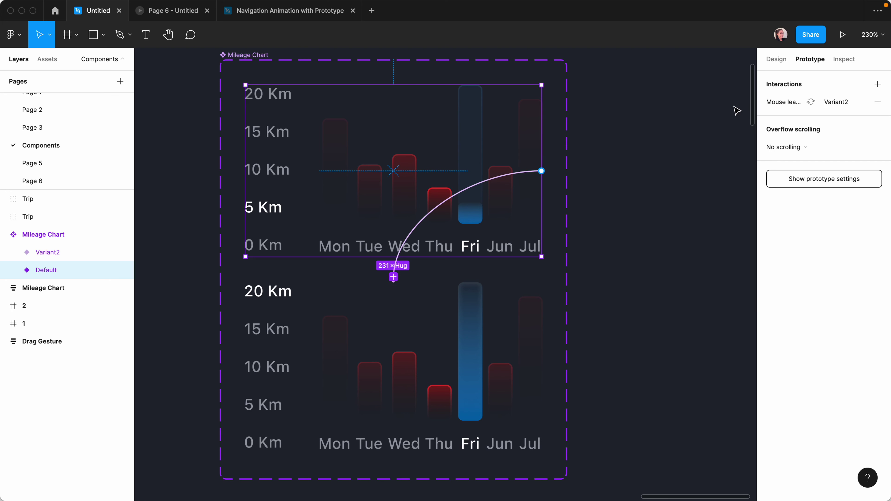
left_click(737, 111)
Step: Swipe between the Trips and Mileage cards in the Page 6 Timeline prototype, then return to the Untitled design file
key("shift+1")
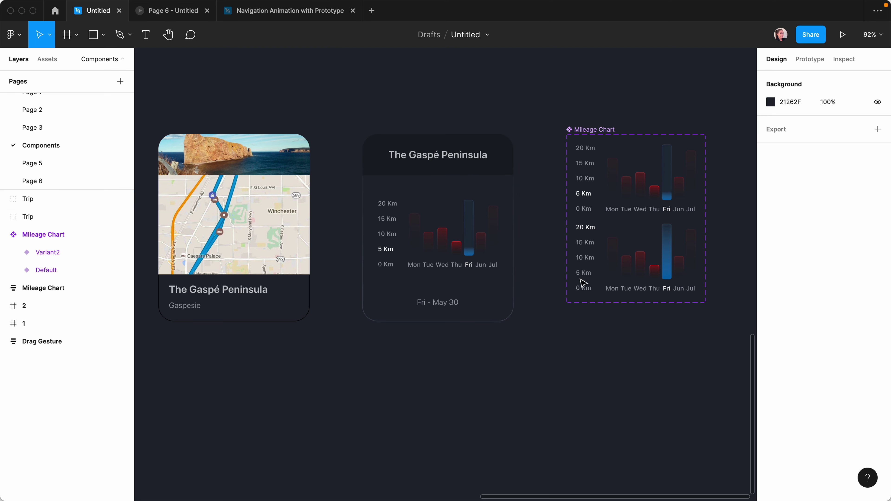
key("ctrl+Tab")
left_click_drag(515, 217, 296, 193)
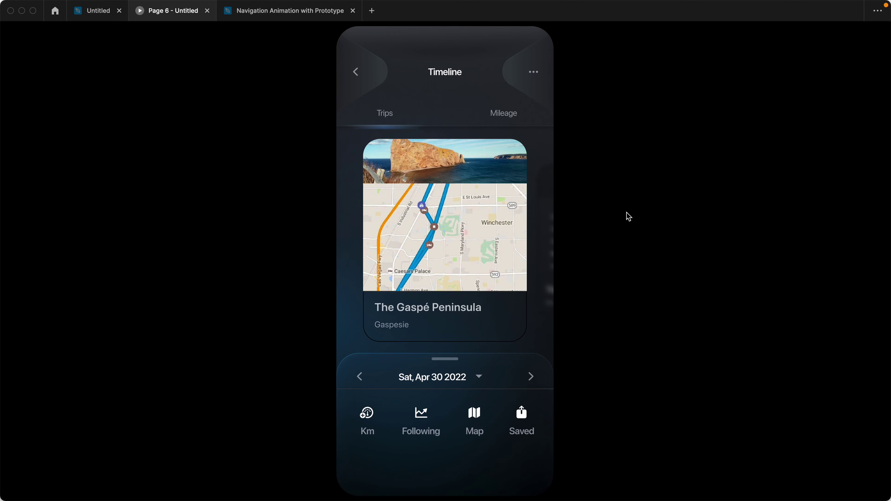
left_click_drag(485, 236, 354, 239)
left_click_drag(433, 285, 556, 243)
key("ctrl+shift+Tab")
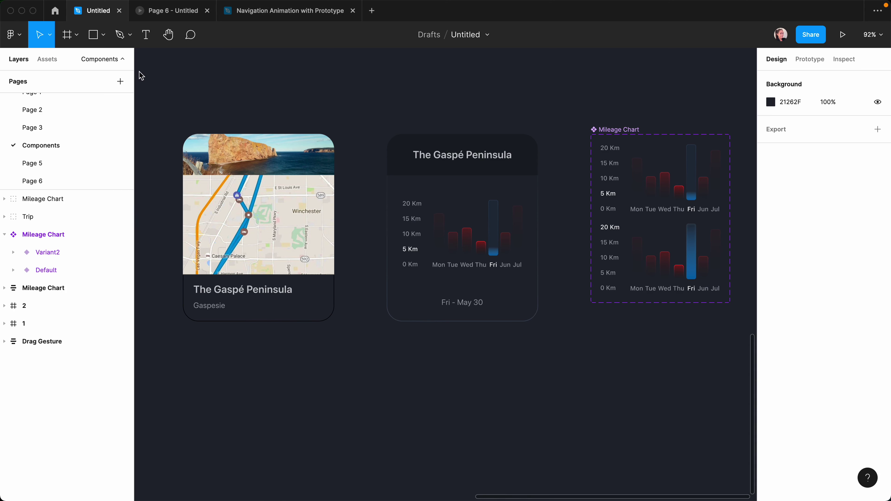
Step: Enclose the Trip and Mileage Chart groups in a frame and narrow that frame to a width of 390
left_click_drag(155, 113, 522, 386)
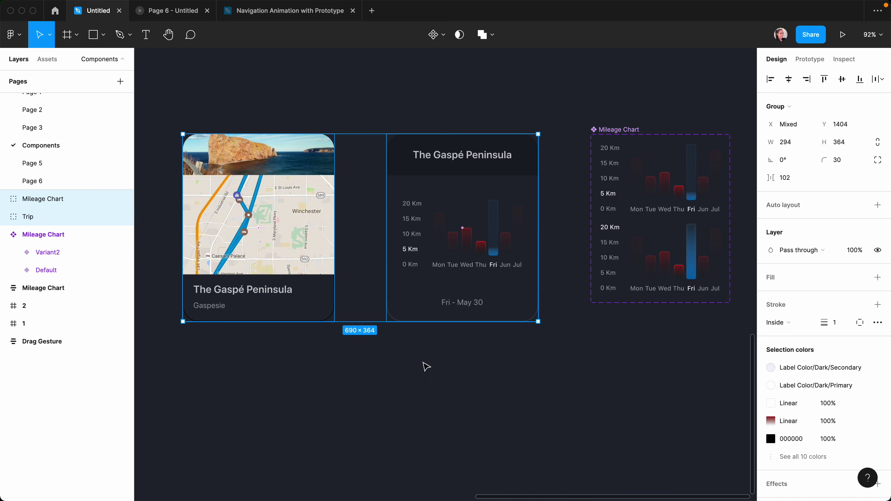
right_click(47, 211)
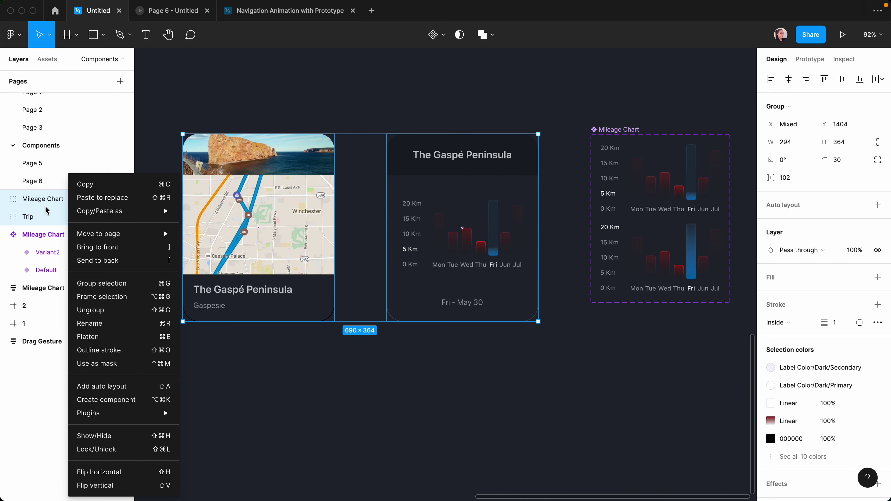
left_click(122, 301)
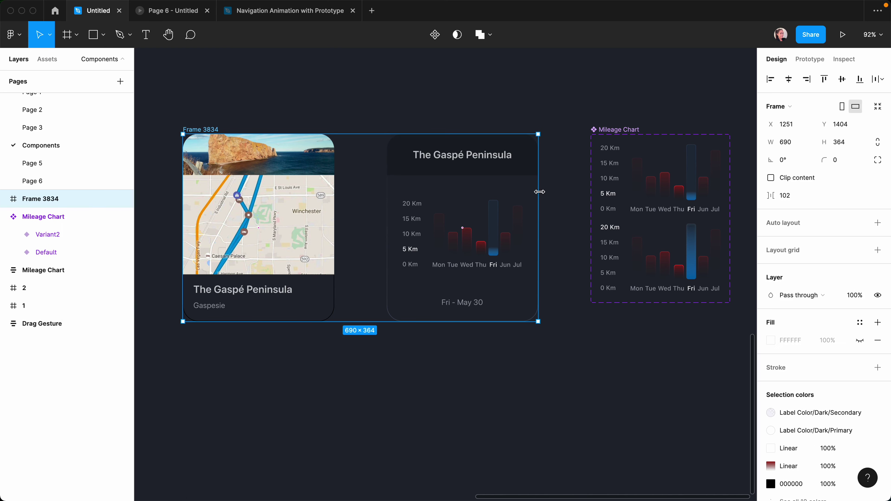
left_click_drag(538, 172, 383, 189)
key("Escape")
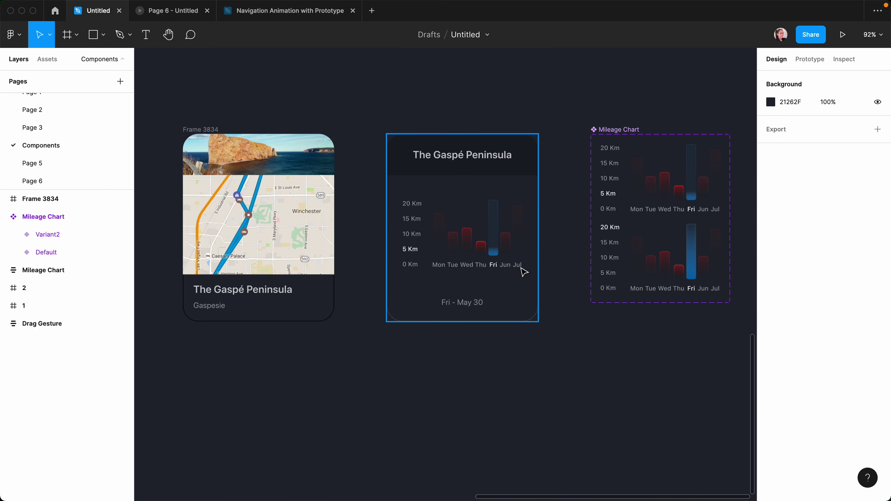
Step: Rename the frame holding the Trip and Mileage Chart groups as List
left_click(7, 203)
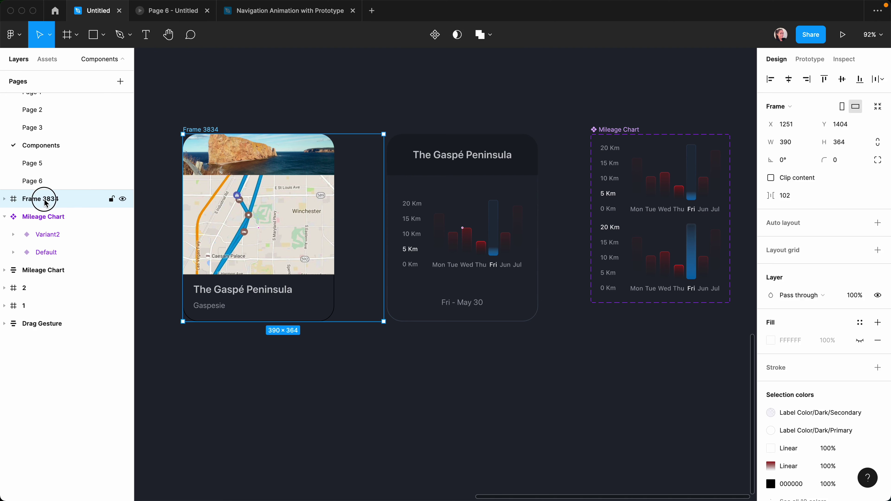
double_click(56, 199)
type("List")
key("Return")
Step: Set the horizontal spacing between the Mileage Chart and Trip groups inside the List frame to 20
left_click(49, 216)
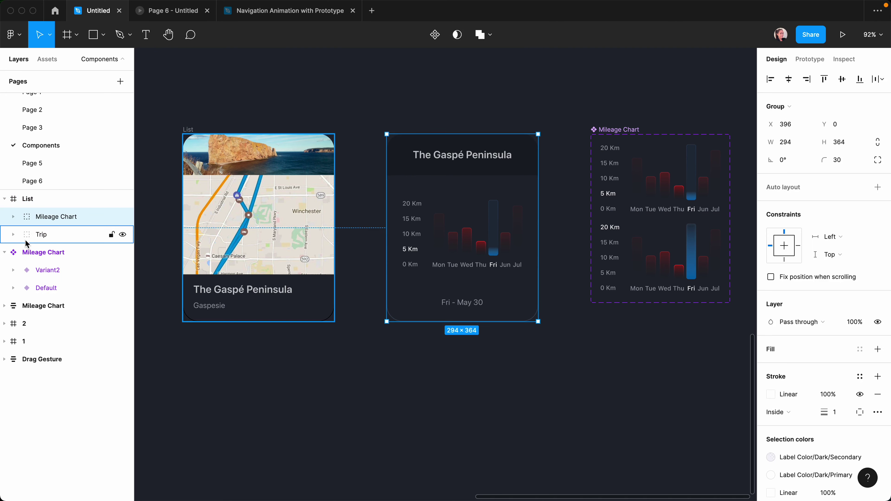
left_click(35, 234, "shift")
left_click(790, 182)
type("20")
key("Return")
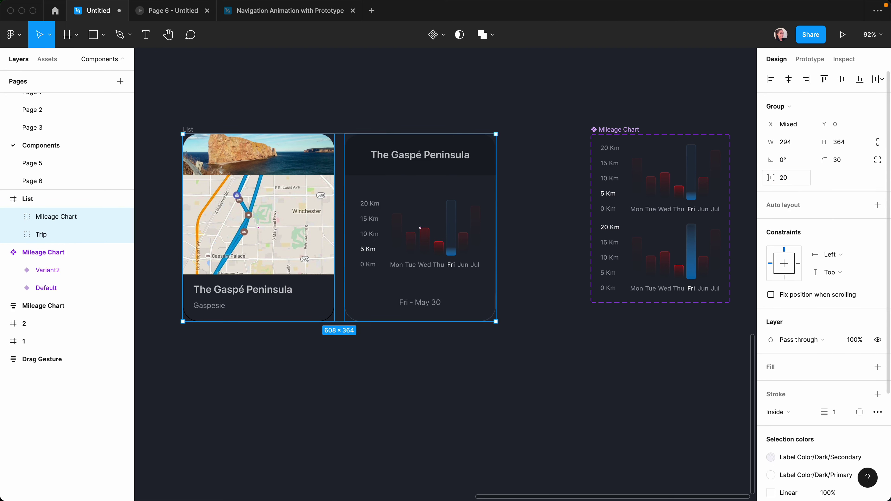
Step: Move the List frame into Timeline frame 1 and center it horizontally there
left_click(188, 131)
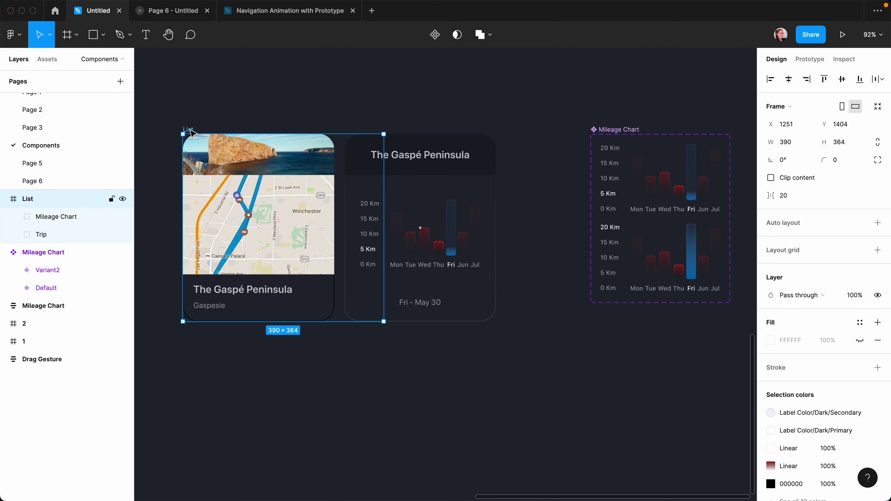
left_click_drag(189, 133, 210, 145)
left_click(210, 145)
scroll(210, 145, "up", 3)
left_click(789, 79)
Step: Set the horizontal spacing between the Trip and Mileage Chart cards in Timeline frame 1 to 20
key("super+a")
left_click(785, 179)
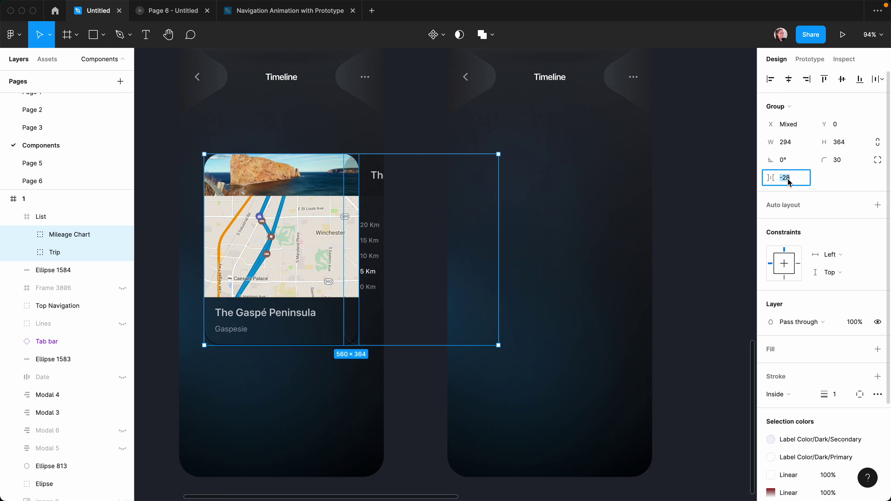
left_click(43, 217)
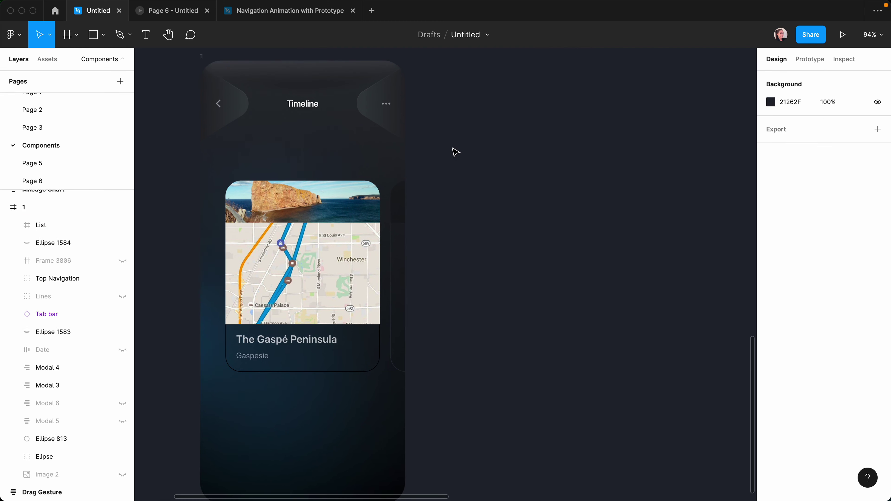
Step: Duplicate Timeline frame 1 beside the original
left_click(207, 55)
scroll(210, 67, "down", 2)
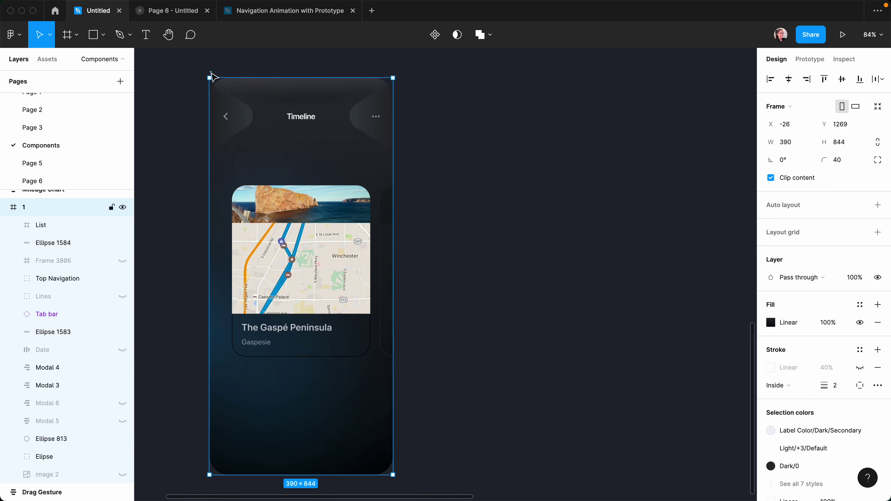
key("super+d")
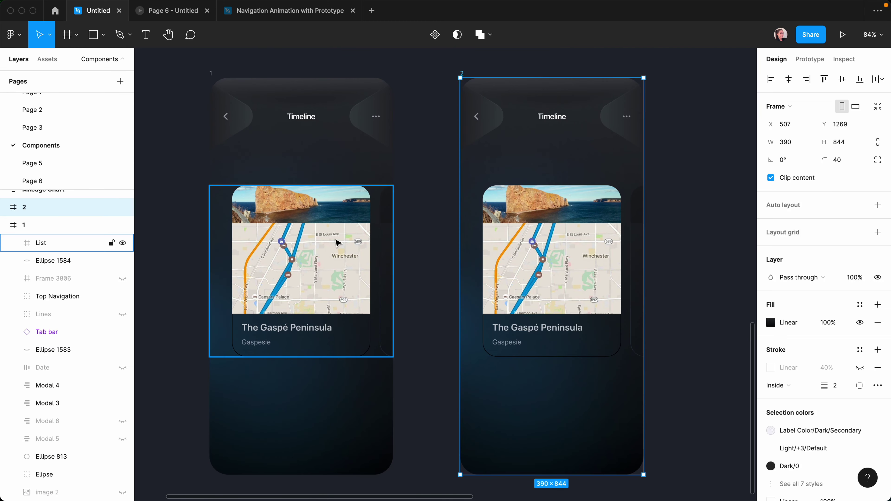
Step: Scale the Mileage Chart card in frame 1 proportionally to a width of 220 and center it vertically in the List
double_click(442, 252)
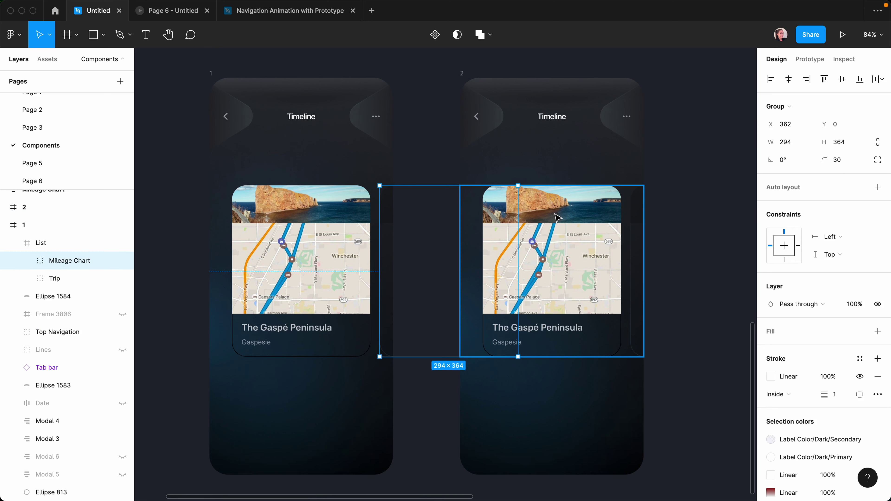
key("k")
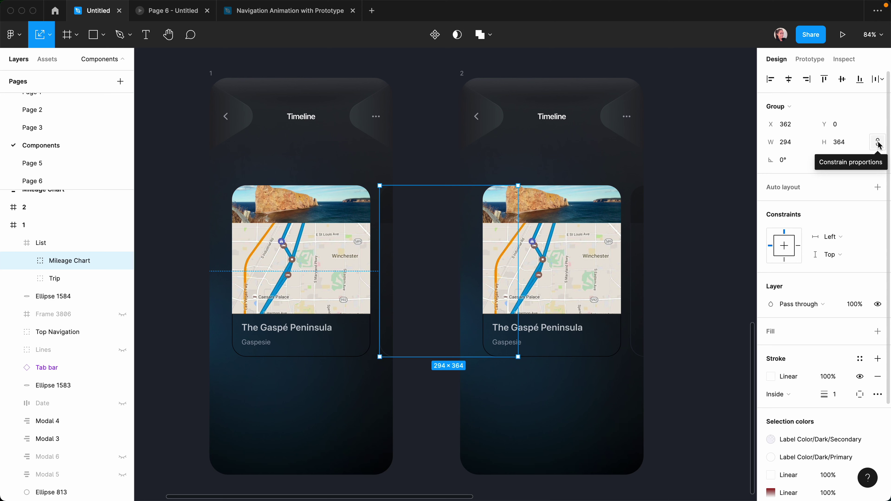
left_click(878, 142)
left_click_drag(517, 185, 483, 229)
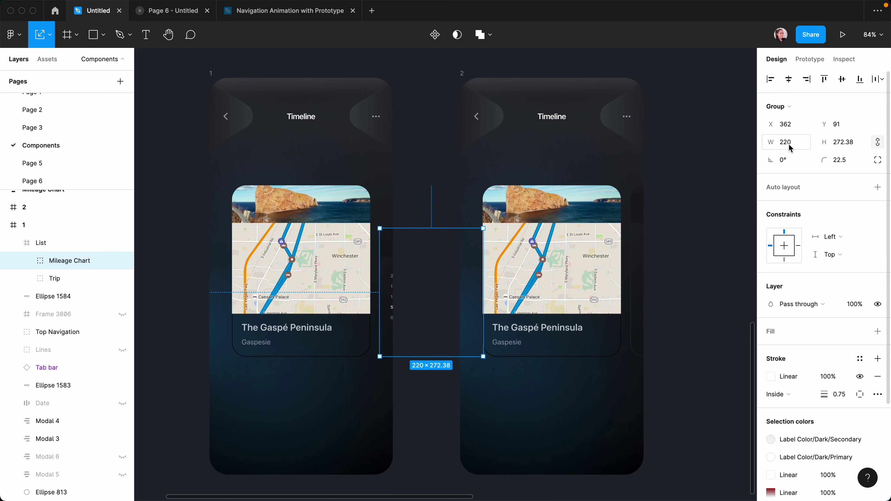
left_click(842, 81)
left_click(376, 455)
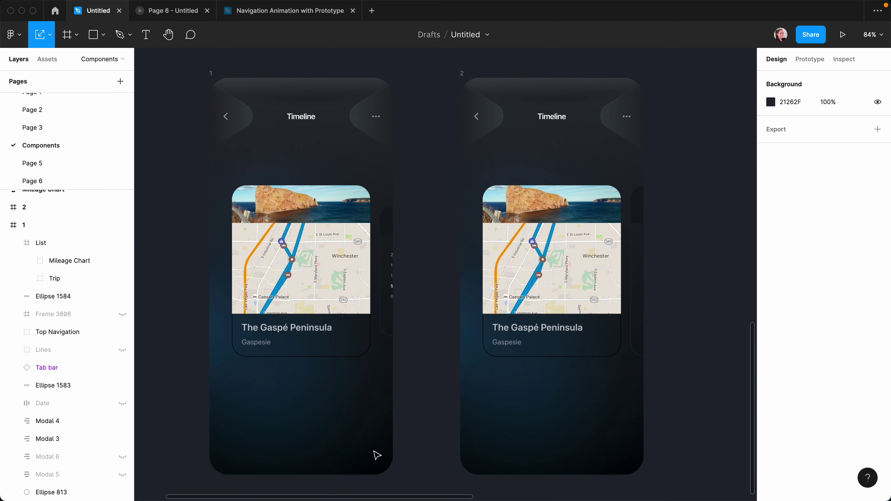
Step: Add a Layer blur effect to the scaled-down Mileage Chart card in frame 1
double_click(387, 289)
scroll(876, 435, "down", 4)
left_click(876, 434)
left_click(843, 450)
left_click(814, 462)
left_click(771, 450)
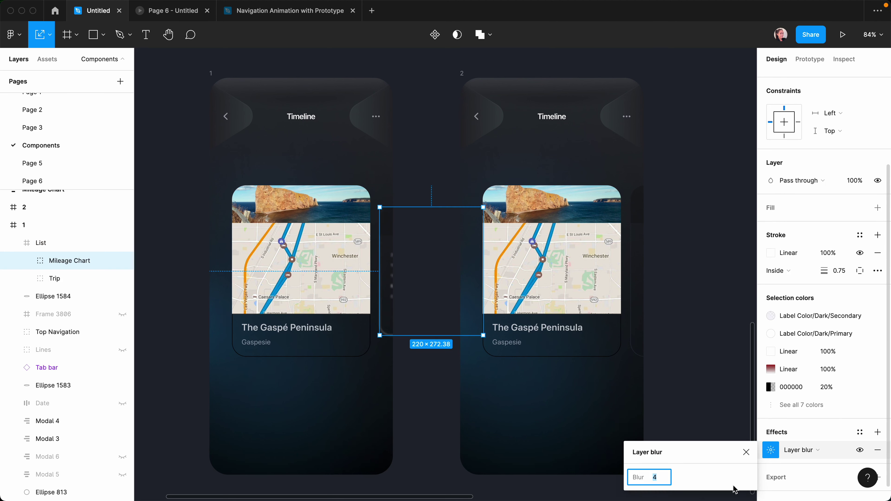
key("Escape")
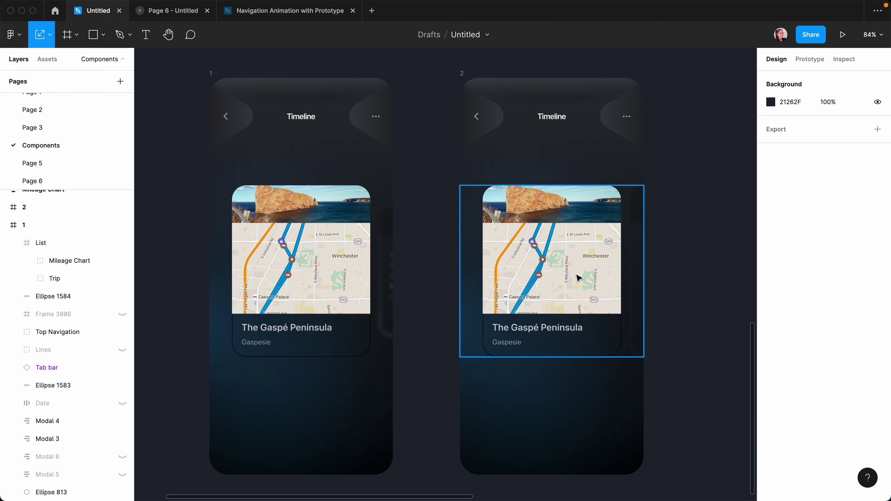
Step: Shift the Mileage Chart and Trip cards in frame 2 together about 310 to the left, bringing the chart card into the middle
left_click(566, 254)
left_click(14, 225)
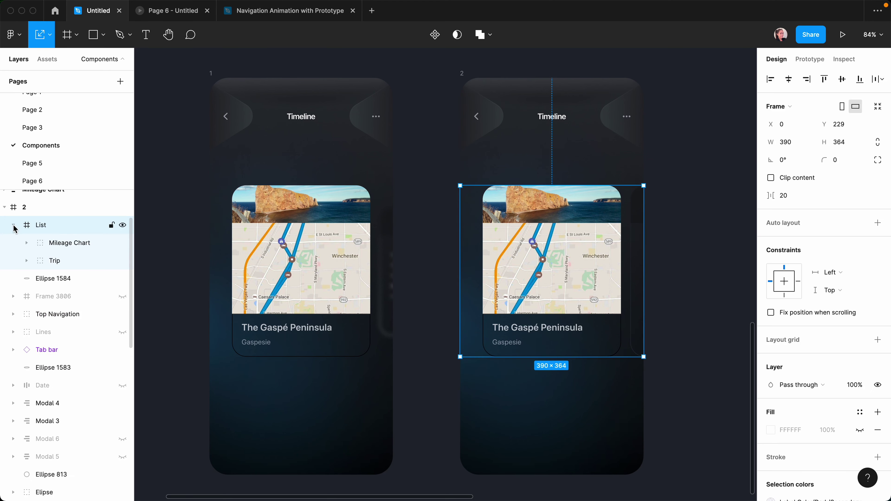
left_click(60, 246)
left_click(107, 261, "shift")
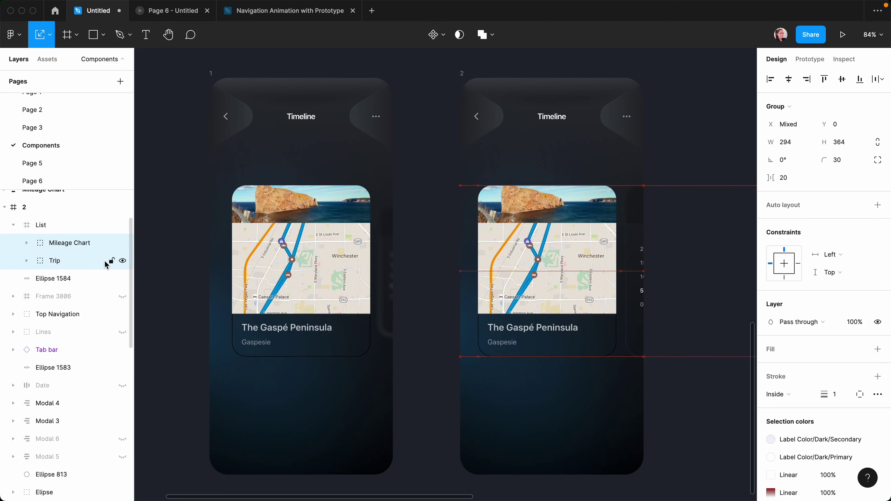
key("shift+Left")
key("shift+Left")
key("shift+Left")
key("shift+Left")
key("shift+Left")
key("shift+Left")
key("shift+Left")
key("shift+Left")
key("shift+Left")
key("shift+Left")
key("shift+Left")
key("shift+Left")
key("shift+Left")
key("shift+Left")
key("shift+Left")
key("shift+Left")
key("shift+Left")
key("shift+Left")
key("shift+Left")
key("shift+Left")
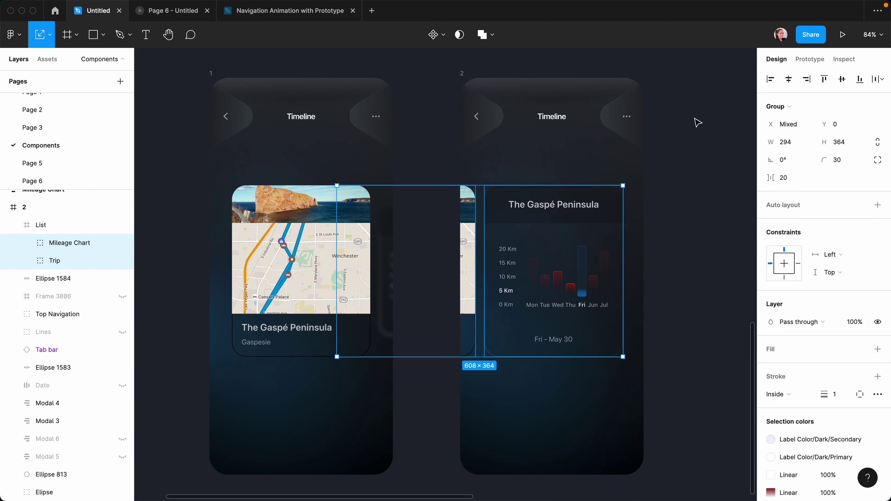
Step: Center the Mileage Chart card horizontally in frame 2's List and set its spacing from the Trip card to 20
left_click(567, 247)
left_click(563, 249)
left_click(789, 79)
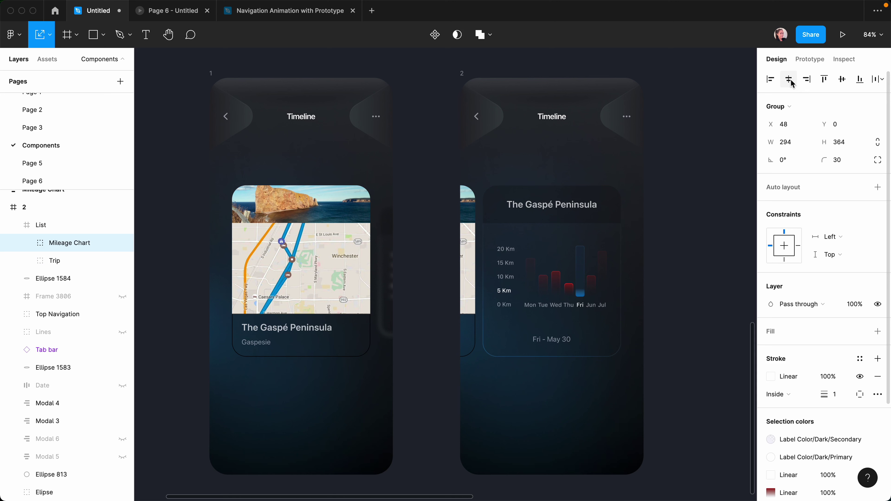
left_click(54, 260, "shift")
left_click(782, 177)
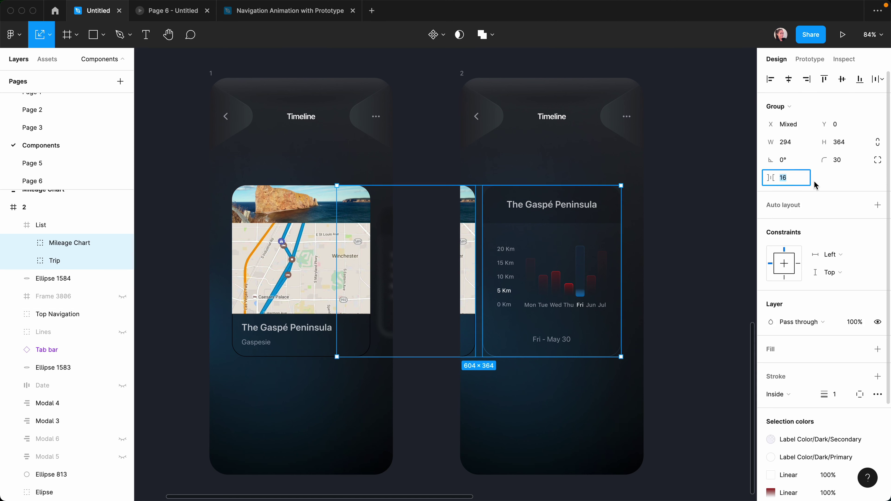
key("Escape")
key("Escape")
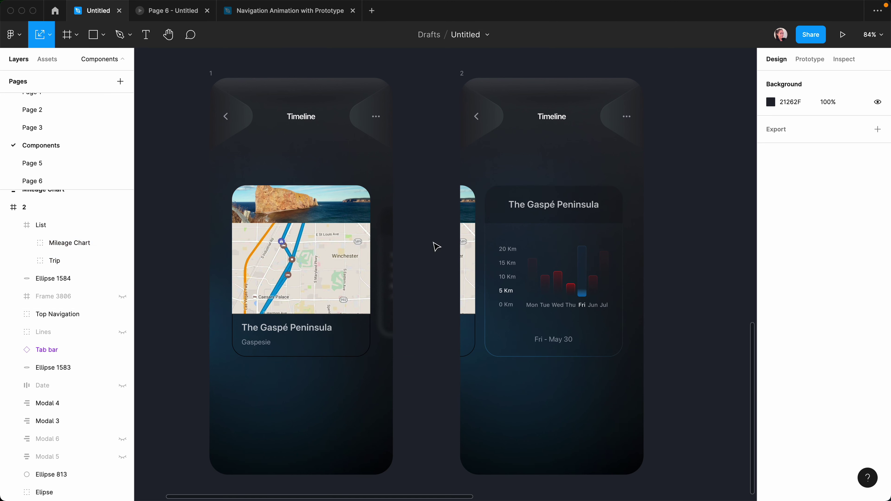
Step: Scale the Trip card in frame 2 proportionally to a width of 220 and center it vertically in the List
left_click(466, 242)
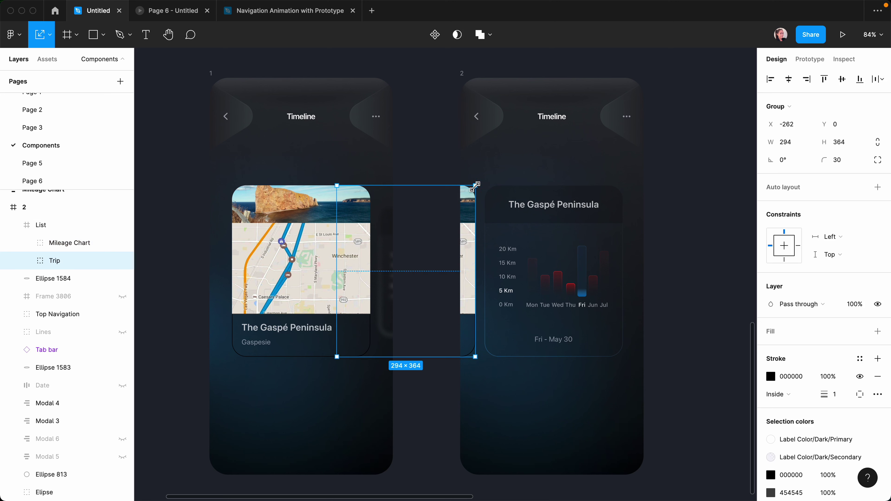
left_click(877, 142)
left_click_drag(337, 357, 371, 310)
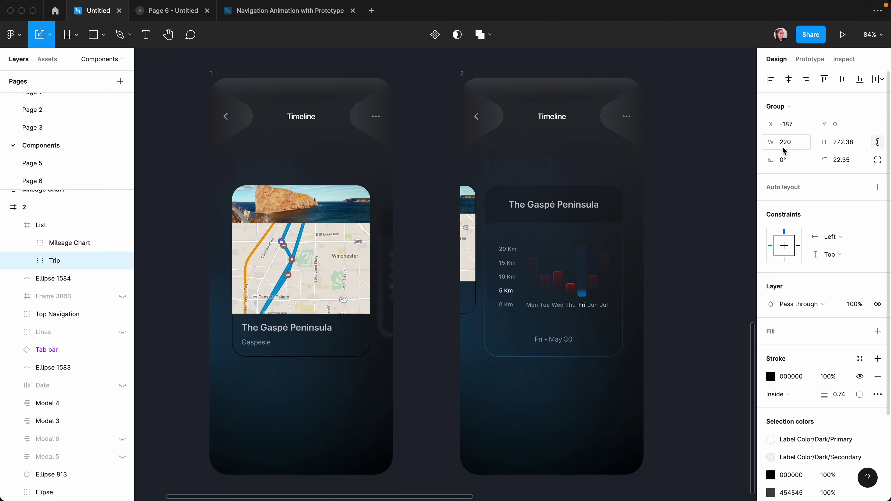
left_click(842, 79)
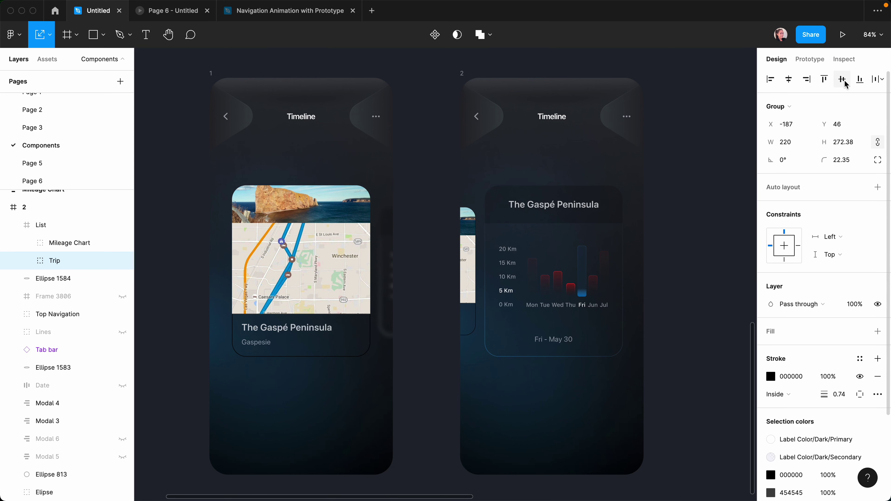
Step: Change the drop shadow of frame 2's Trip card to a Layer blur of 10
scroll(785, 376, "down", 3)
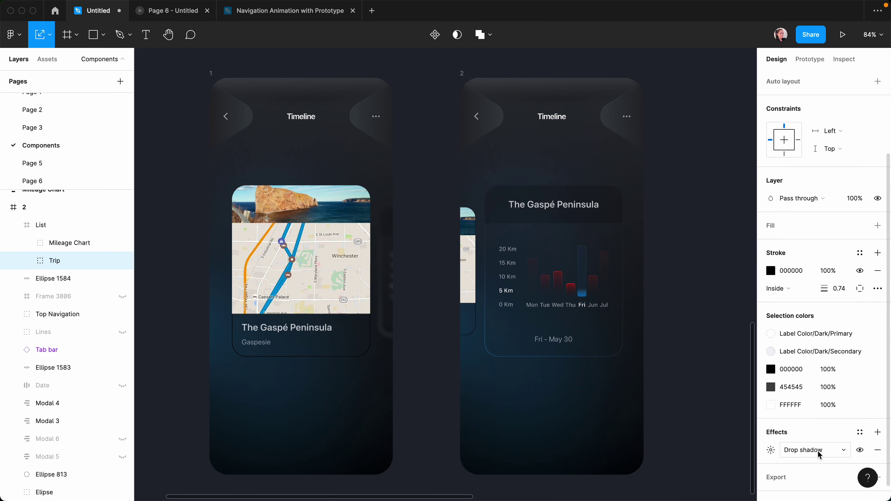
left_click(822, 450)
left_click(816, 463)
left_click(771, 450)
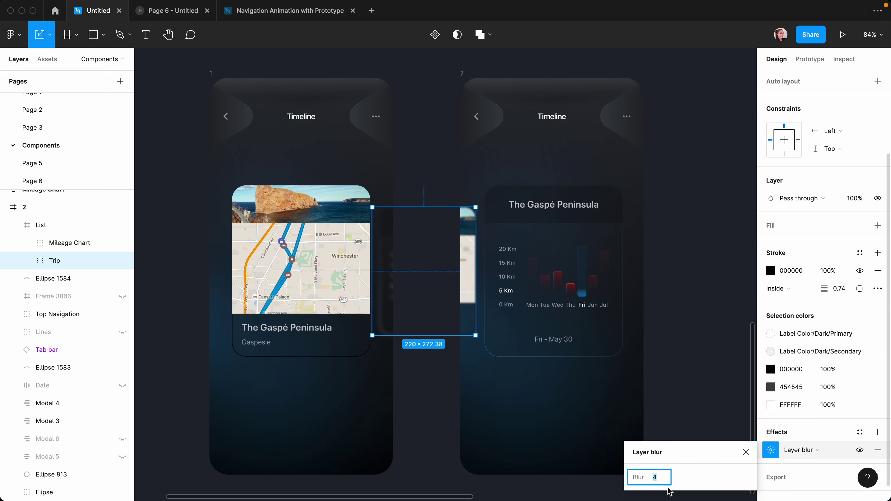
key("Return")
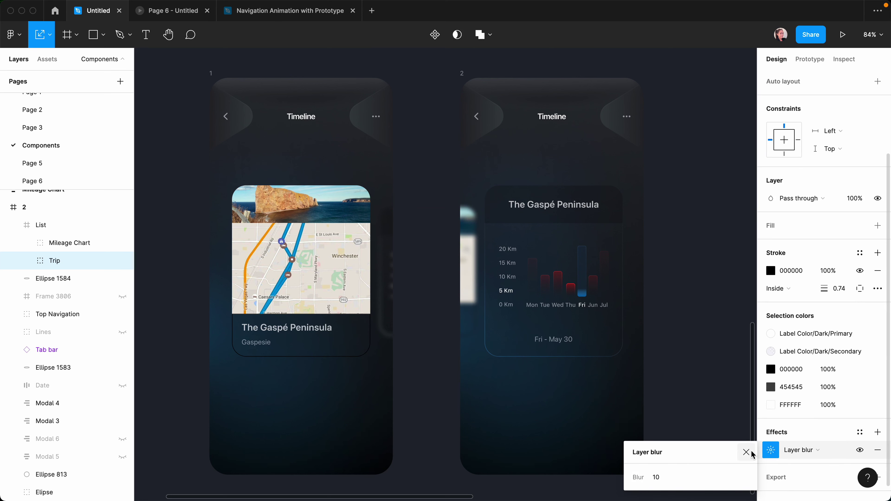
left_click(708, 428)
Step: Link the Trip card in frame 1 to frame 2 with an On drag, Smart animate interaction, ease in and out, 400 ms
left_click(365, 231)
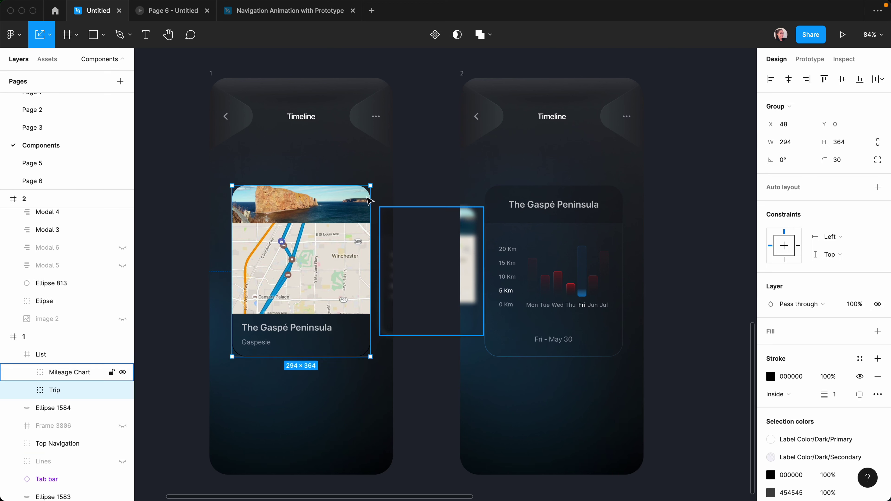
key("shift+e")
left_click_drag(370, 271, 464, 275)
left_click(671, 131)
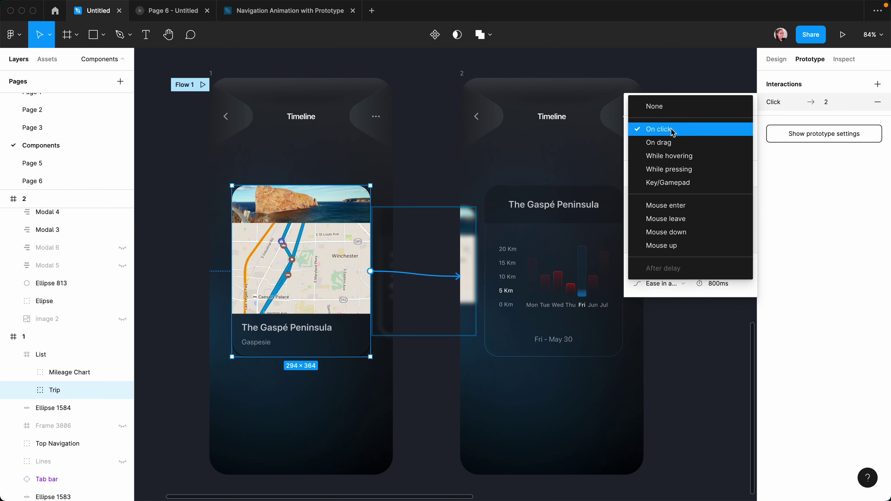
left_click(689, 145)
left_click(656, 288)
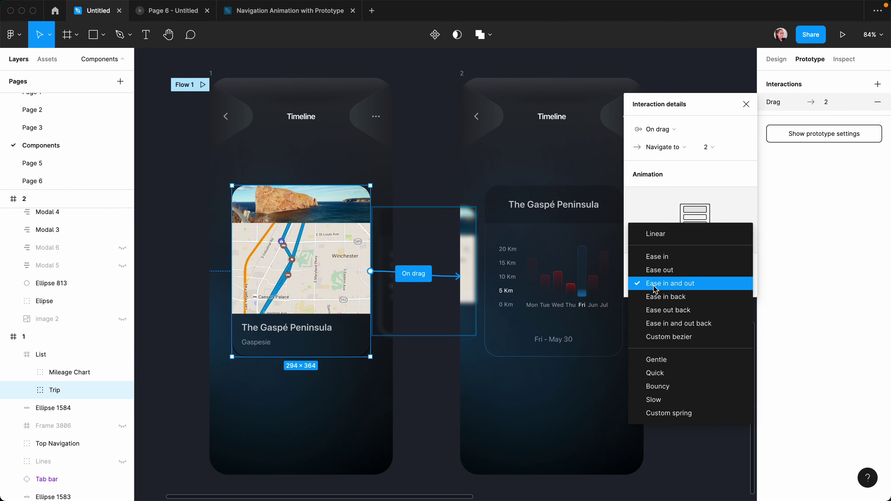
left_click(686, 287)
left_click(719, 284)
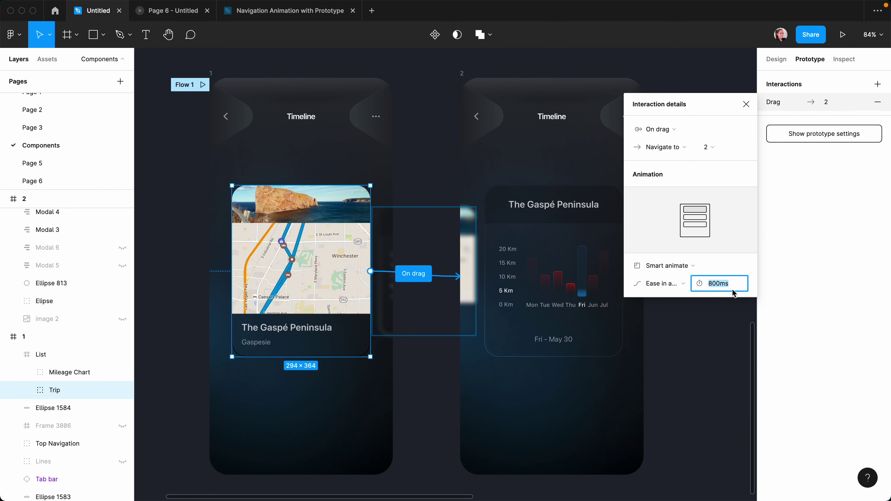
type("400")
Step: Link the Mileage Chart card in frame 2 back to frame 1 with an On drag interaction
left_click(596, 274)
left_click_drag(622, 272, 240, 135)
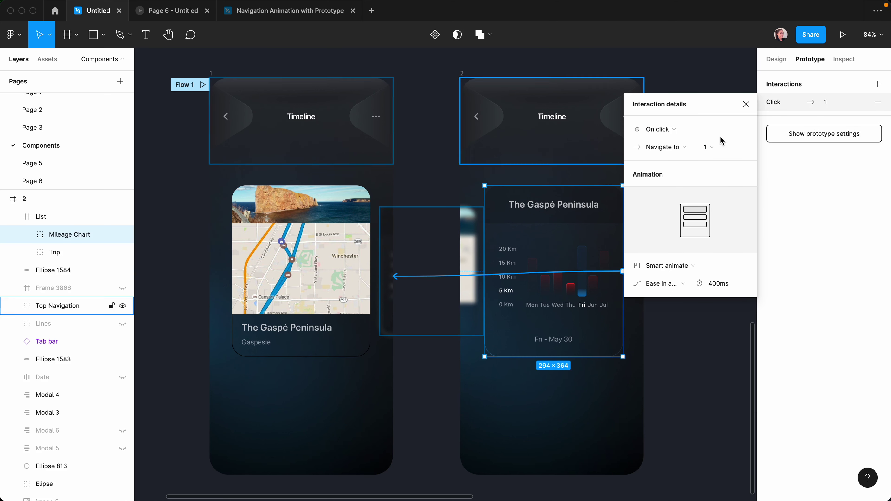
left_click(672, 129)
left_click(685, 142)
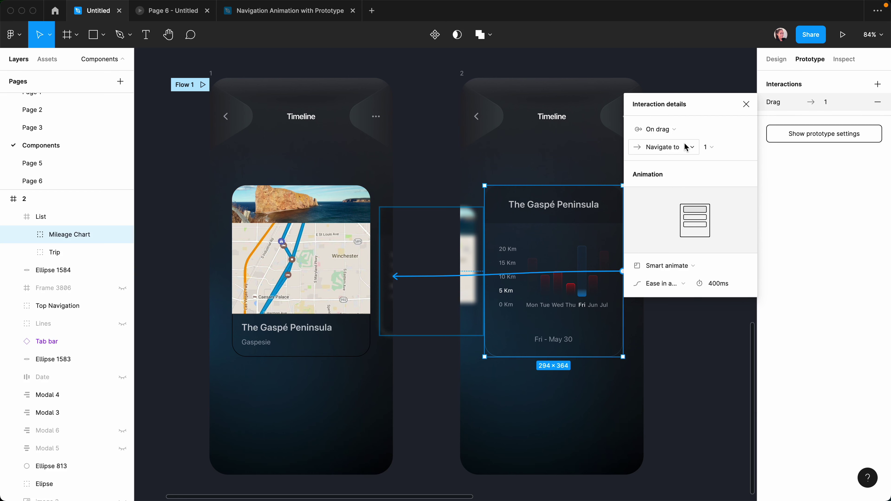
left_click(747, 106)
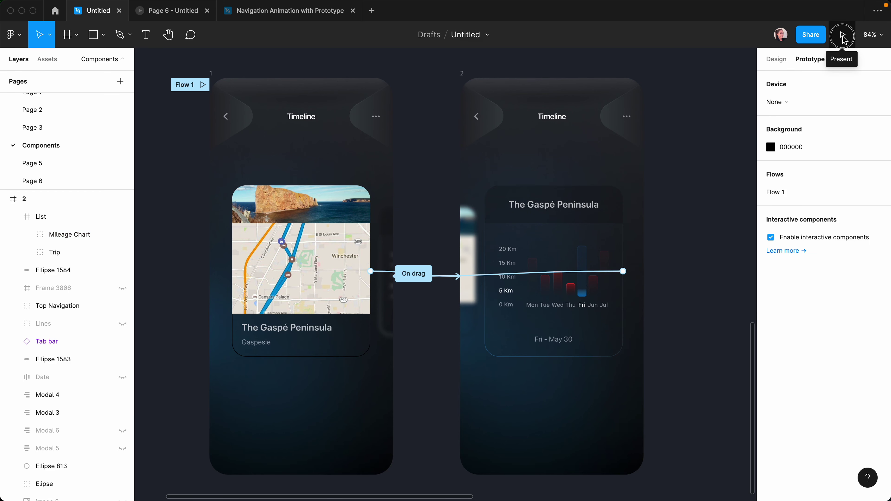
Step: Preview the prototype and swipe between the Trip and Mileage Chart cards to test the drag transitions
left_click(843, 37)
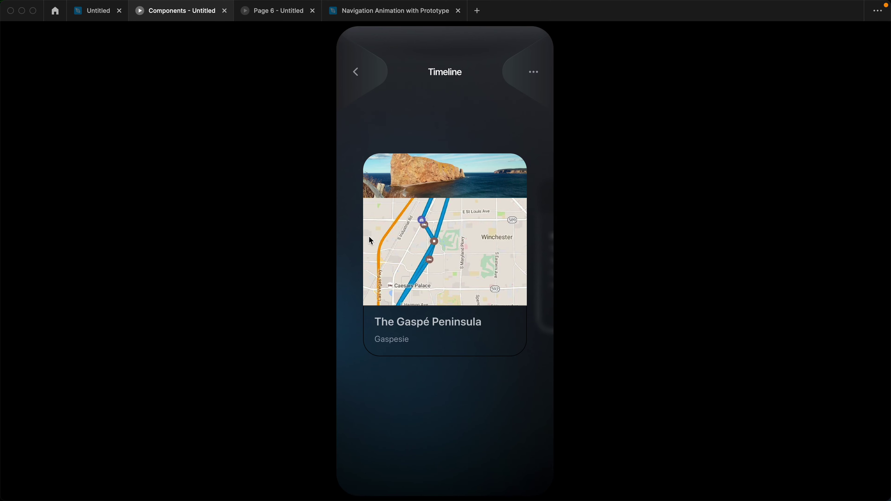
left_click_drag(514, 217, 339, 239)
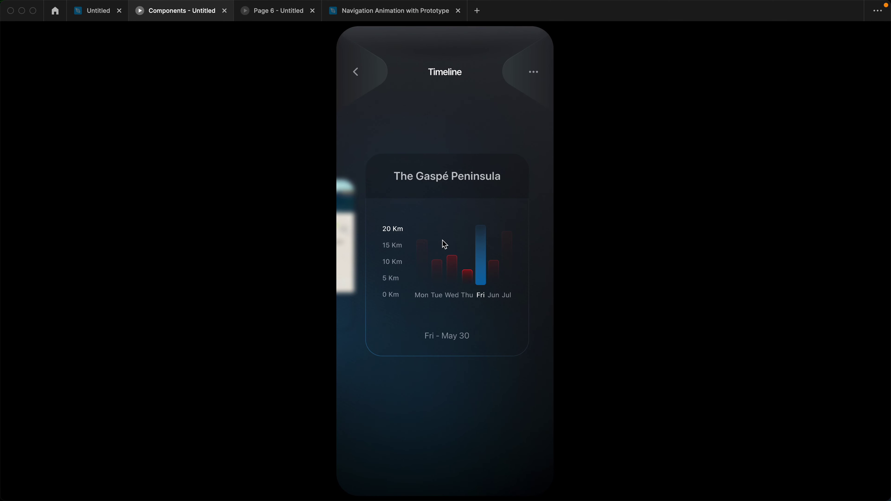
left_click_drag(435, 276, 467, 285)
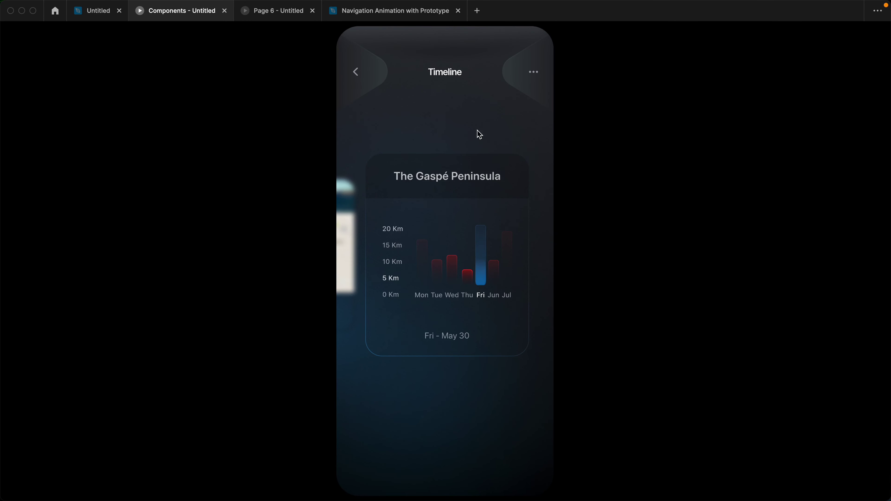
left_click_drag(448, 263, 344, 298)
left_click_drag(424, 272, 649, 232)
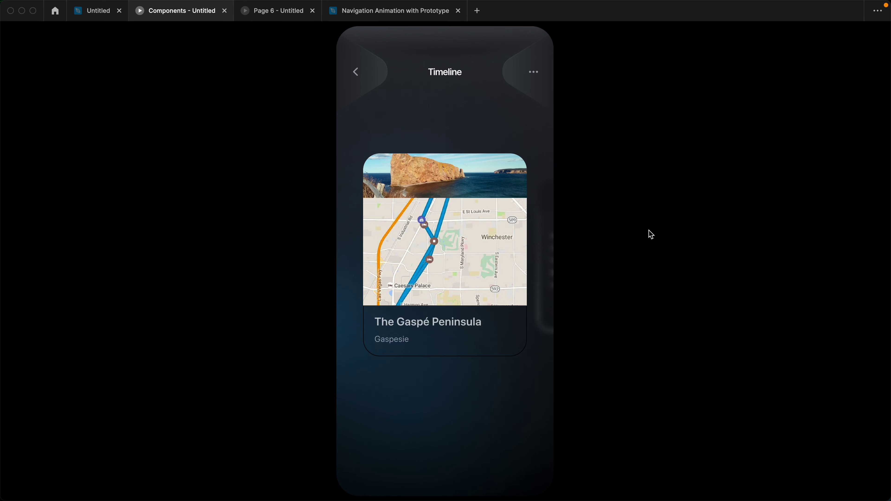
Step: Return to the design file and copy the Segmented Control from the Sample frame into frame 1
left_click(92, 12)
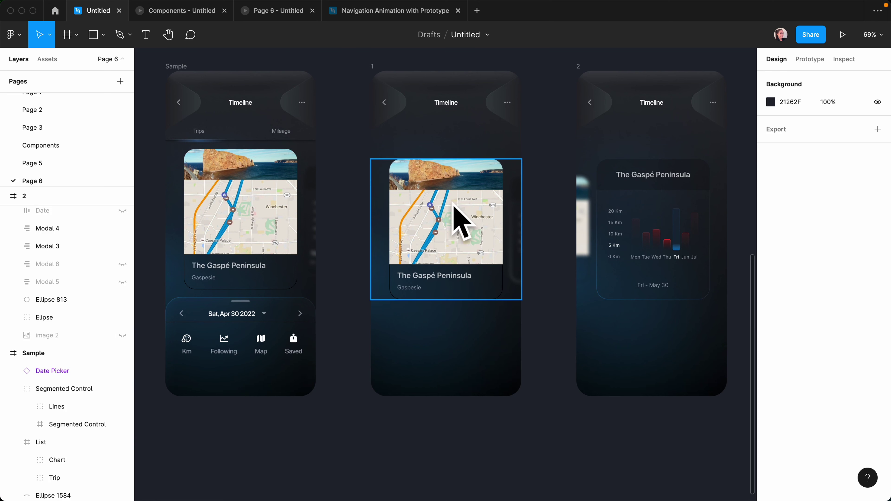
left_click(257, 134)
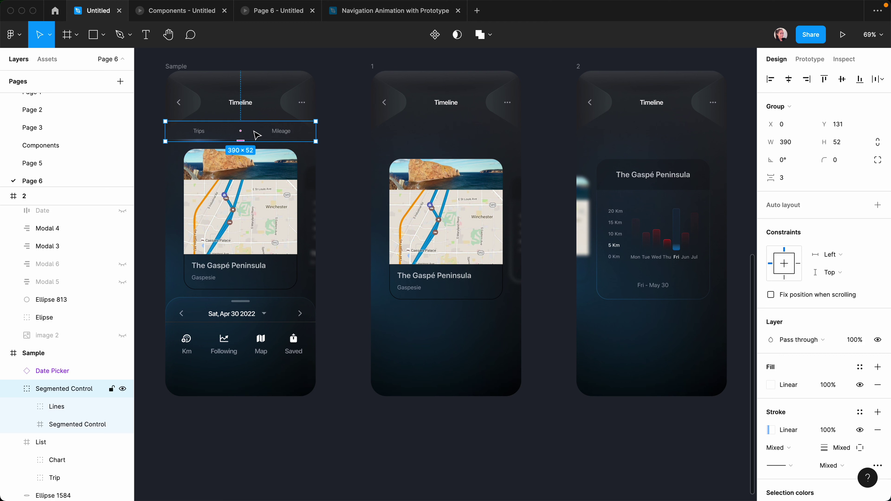
left_click(372, 66)
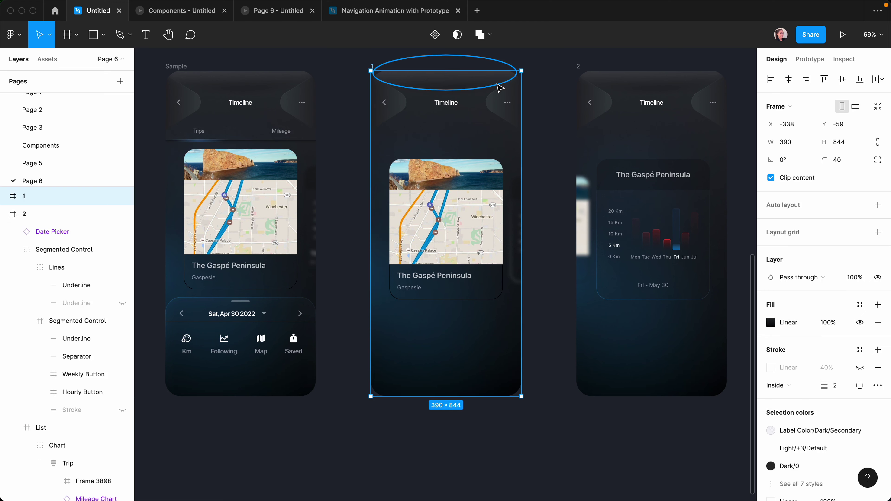
key("super+v")
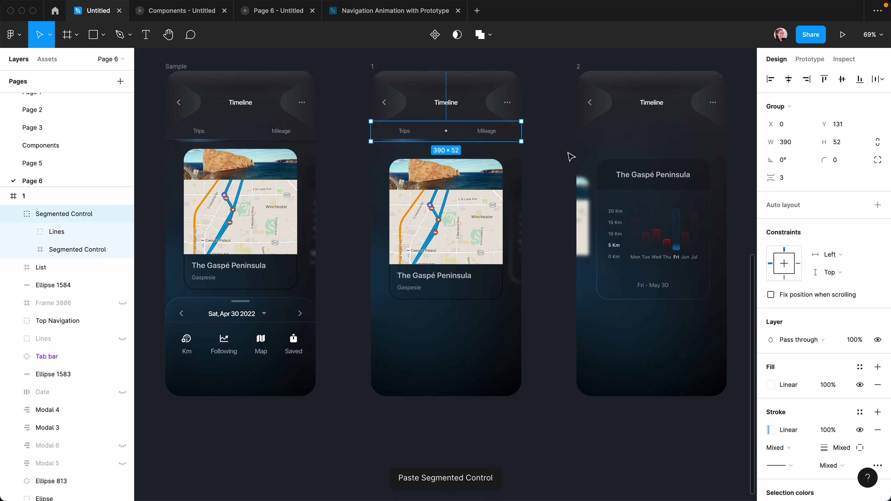
left_click(563, 161)
Step: Copy the Date Picker from the Sample frame into frame 1
left_click(282, 355)
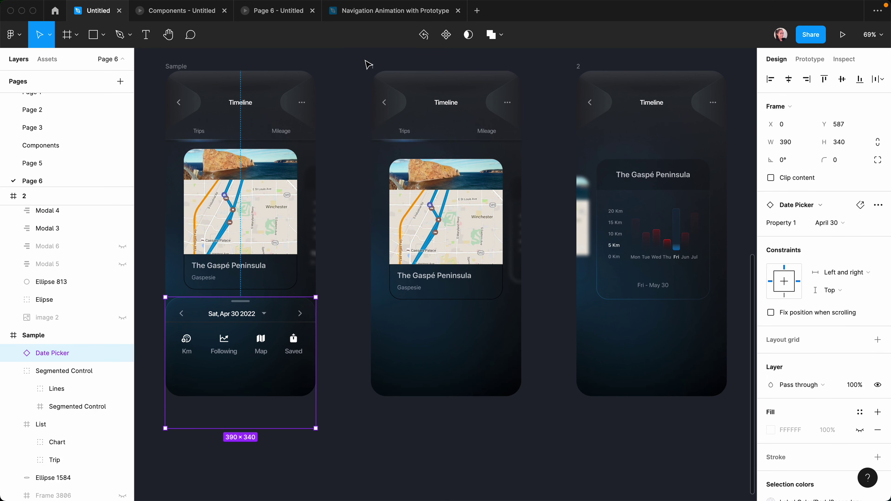
left_click(375, 70)
key("ctrl+v")
Step: Reduce the vertical spacing between the Segmented Control and the List in frame 1 to 20
left_click(483, 199)
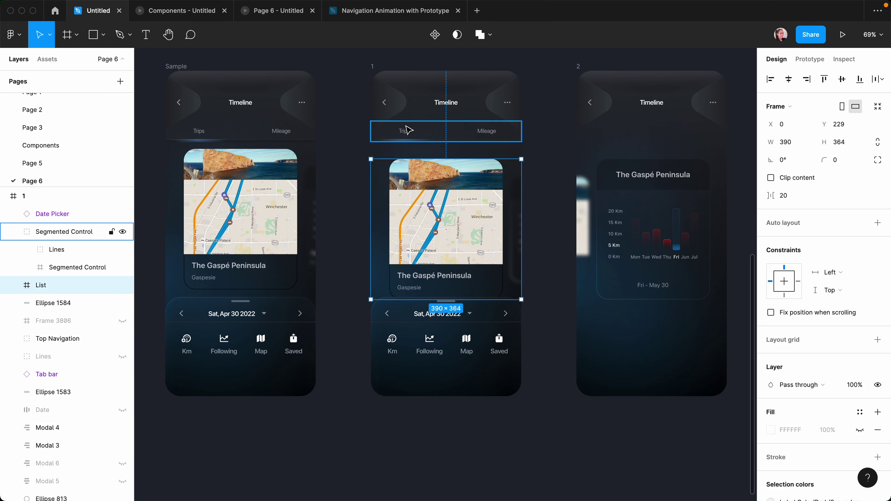
left_click(13, 232)
left_click(80, 233, "shift")
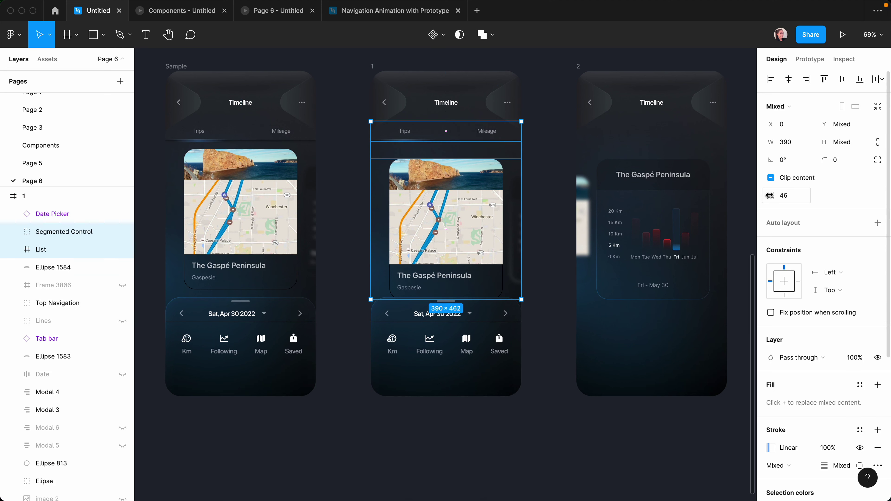
left_click_drag(773, 198, 764, 195)
key("Escape")
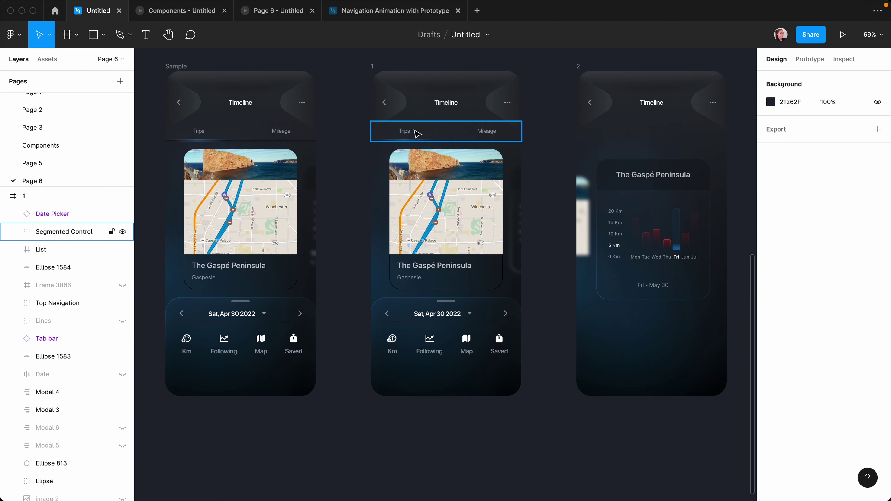
Step: Delete the Sample frame and duplicate frame 1
left_click(182, 67)
key("Delete")
scroll(322, 436, "right", 5)
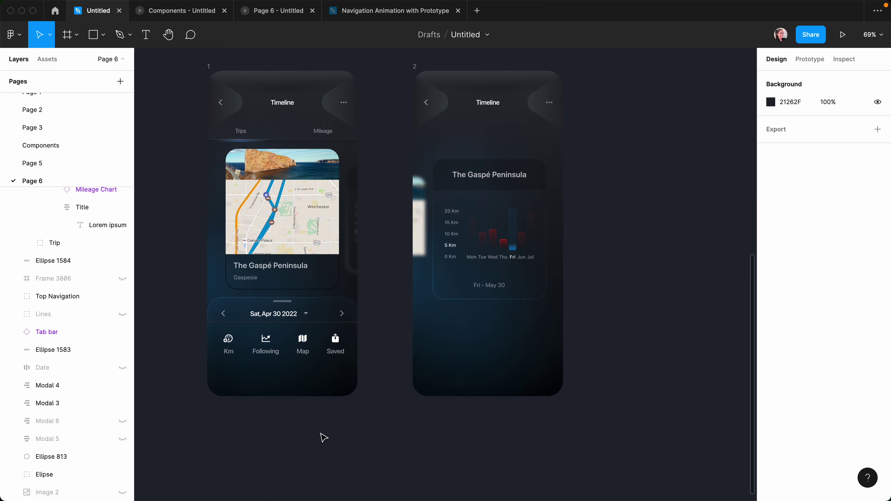
left_click(167, 67)
key("super+d")
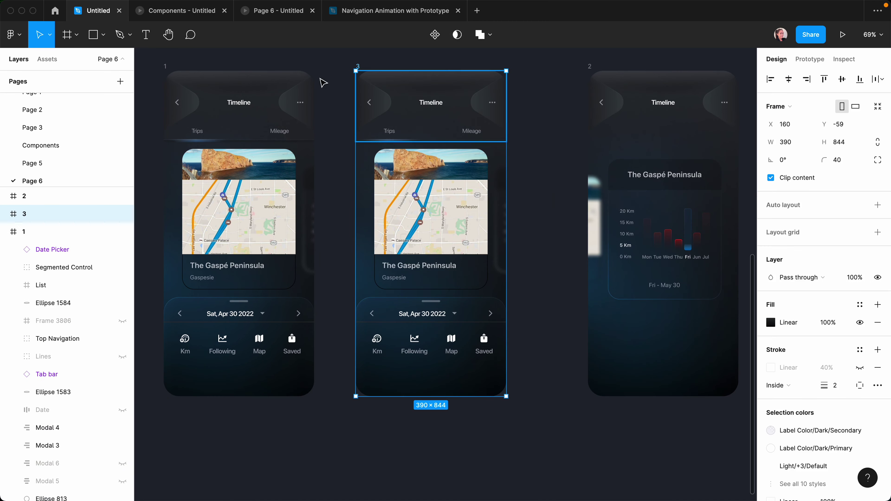
left_click(524, 260)
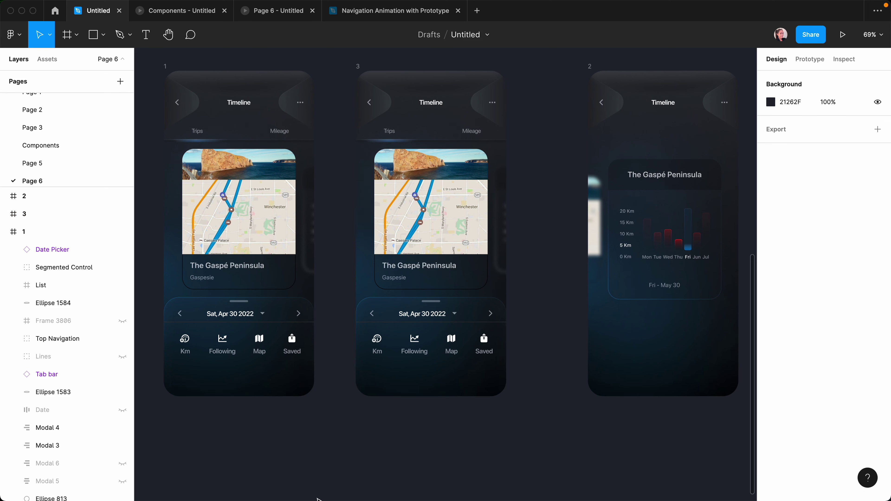
Step: Replace the List in frame 3 with a copy of the List from frame 2
left_click(666, 228)
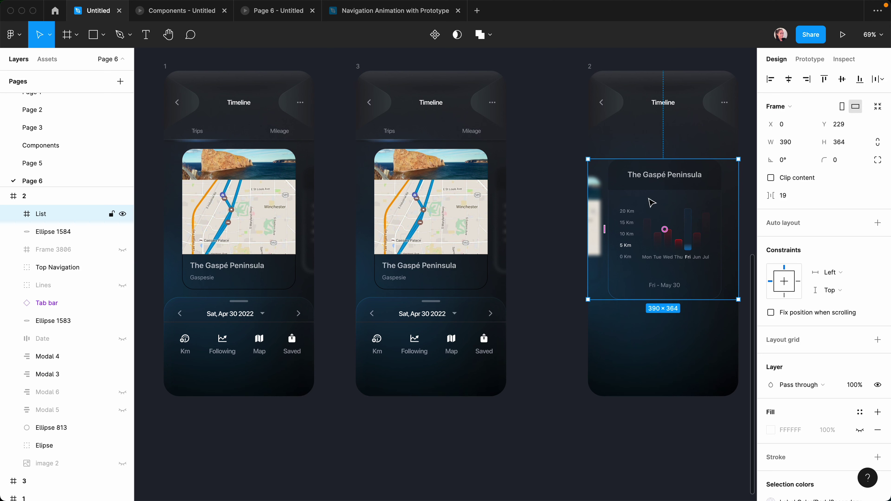
left_click(443, 201)
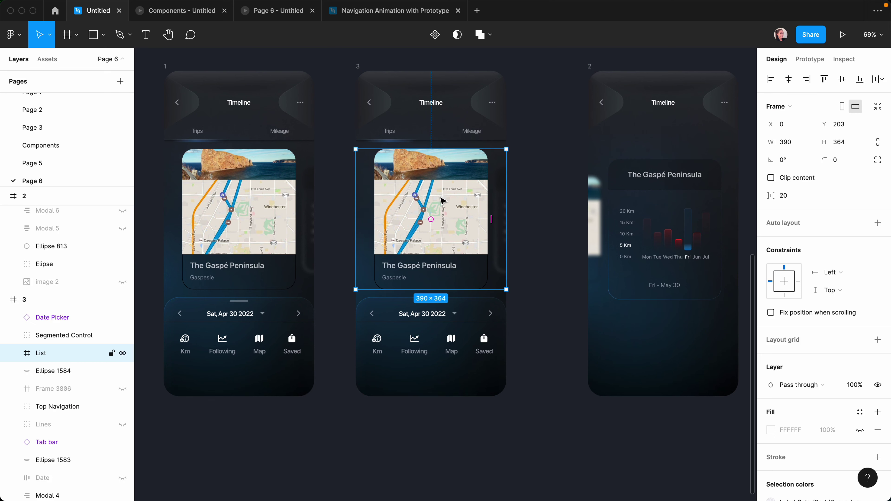
key("super+shift+r")
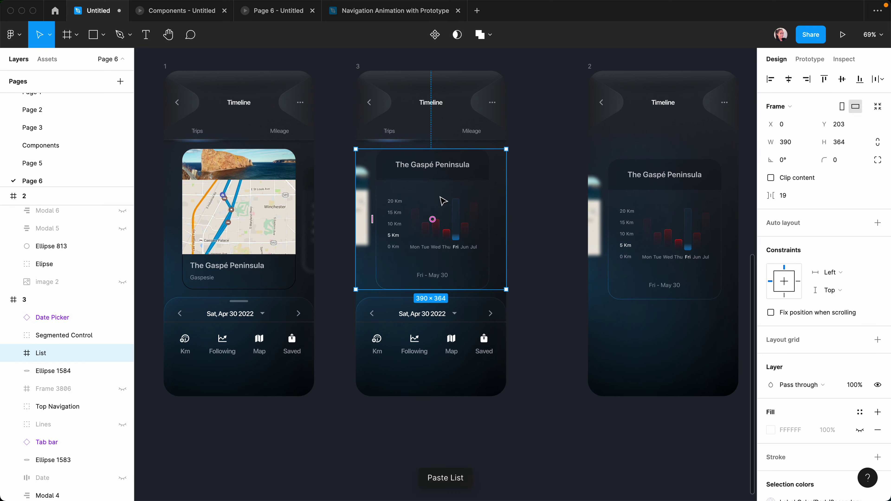
left_click(137, 140)
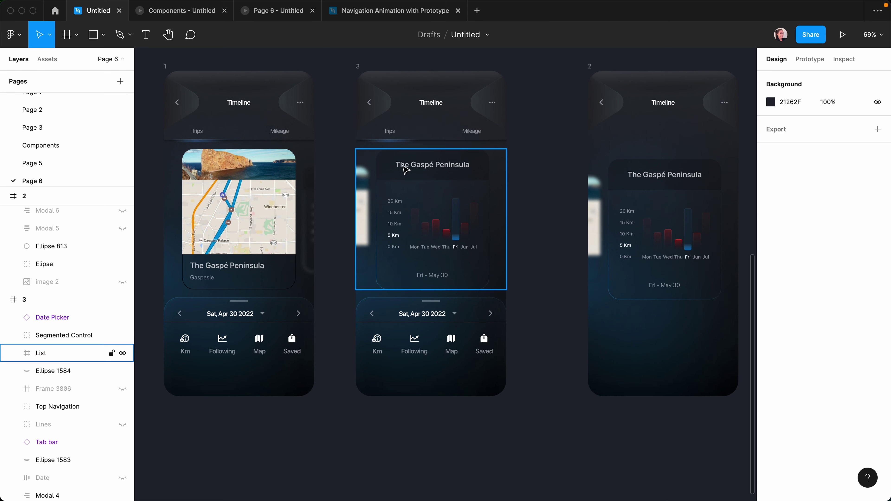
Step: Shift both Underline layers of the mileage frame's Segmented Control horizontally so the highlight sits below Mileage
scroll(390, 143, "up", 5)
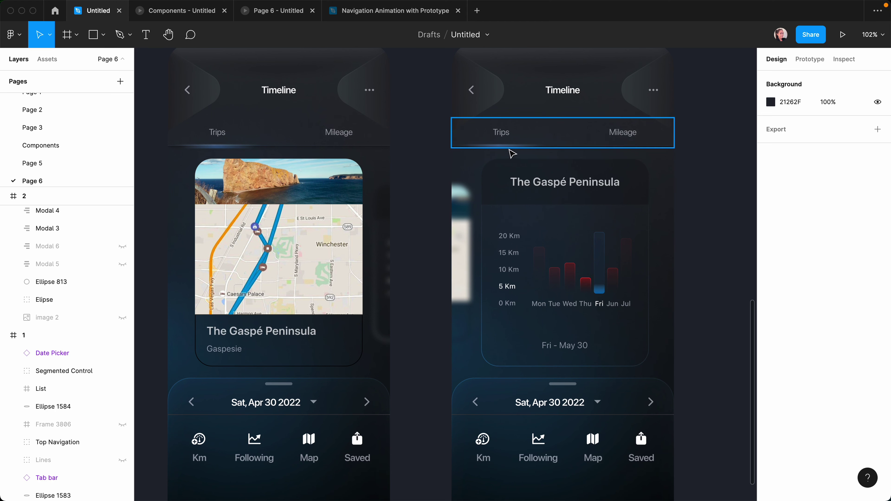
scroll(692, 91, "up", 5)
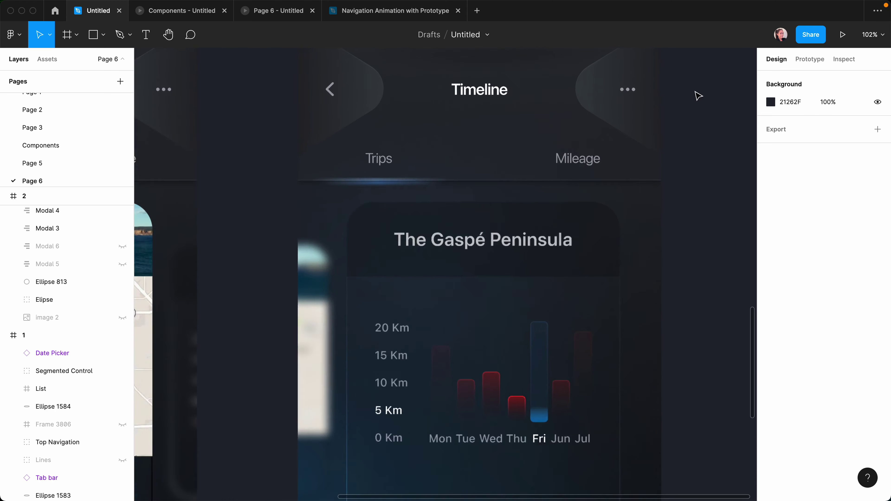
left_click(324, 202, "super")
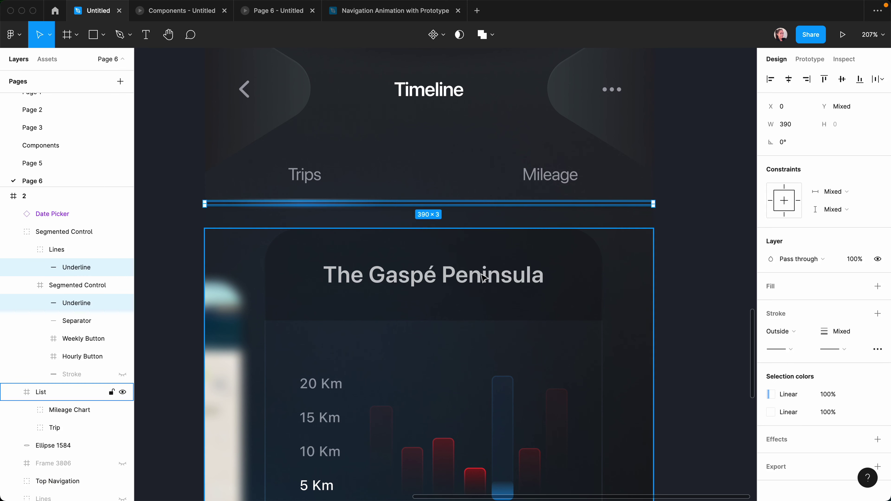
key("shift+Right")
key("shift+Right")
key("shift+Right")
key("shift+Right")
key("shift+Right")
key("shift+Right")
key("shift+Right")
key("shift+Right")
key("shift+Right")
key("shift+Right")
key("shift+Right")
key("shift+Right")
key("shift+Right")
key("shift+Right")
key("shift+Right")
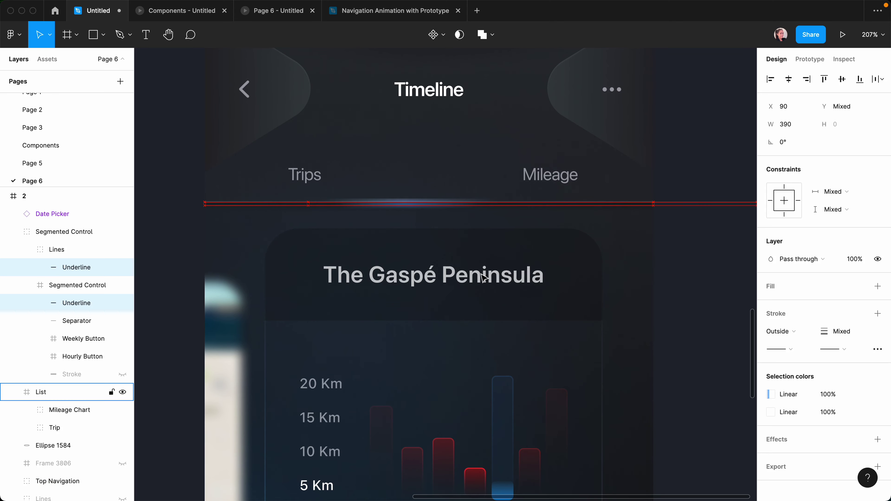
left_click(684, 308)
scroll(684, 309, "down", 10)
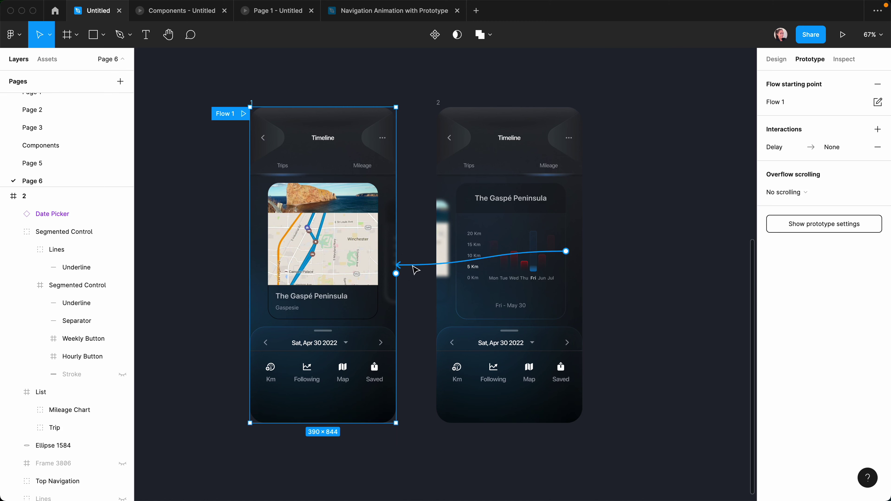
Step: Remove the On drag interaction that links the Mileage Chart card in frame 2 to frame 1
left_click(417, 264)
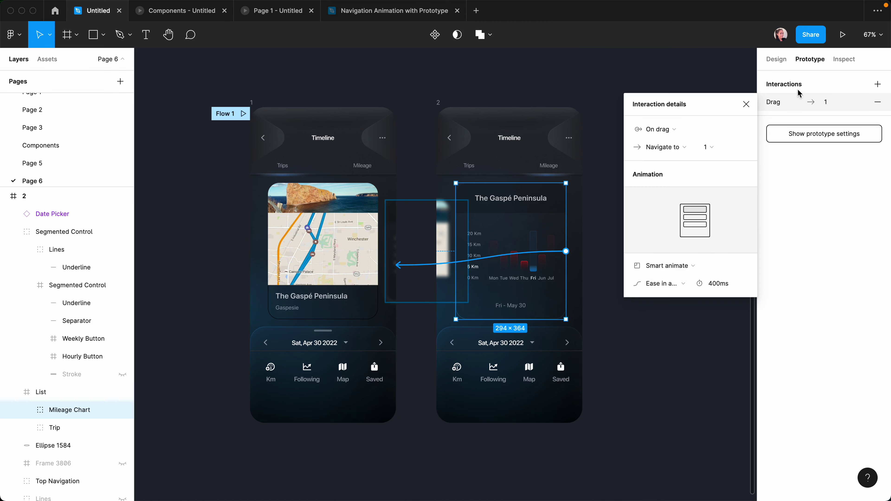
left_click(877, 103)
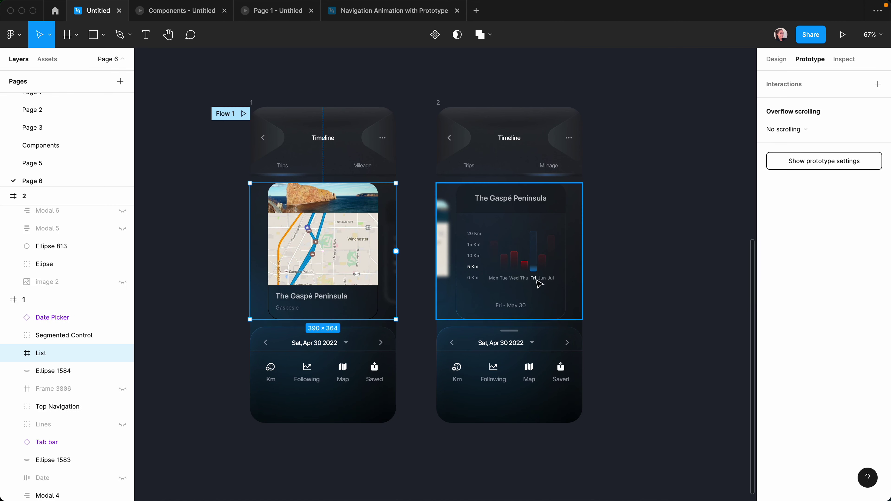
left_click(684, 265)
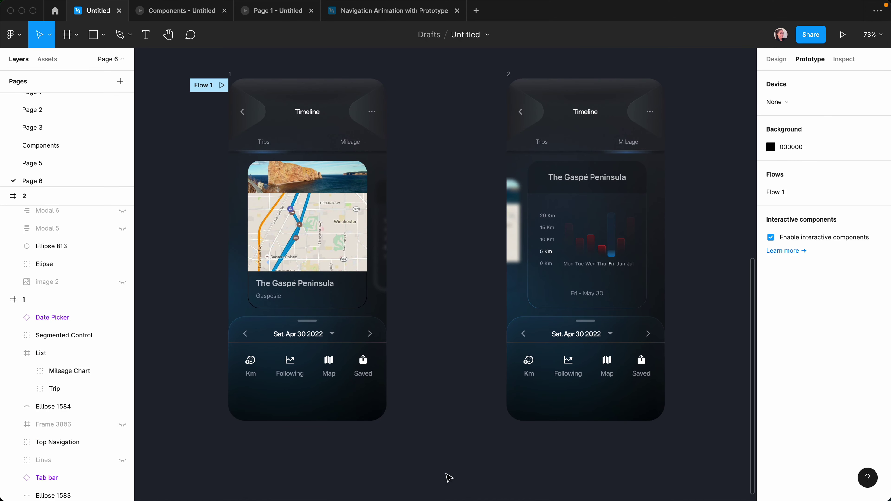
Step: Link the Trip card in frame 1 to frame 2 with an On drag, Smart animate interaction at 400 ms
left_click(54, 389)
left_click_drag(367, 235, 612, 181)
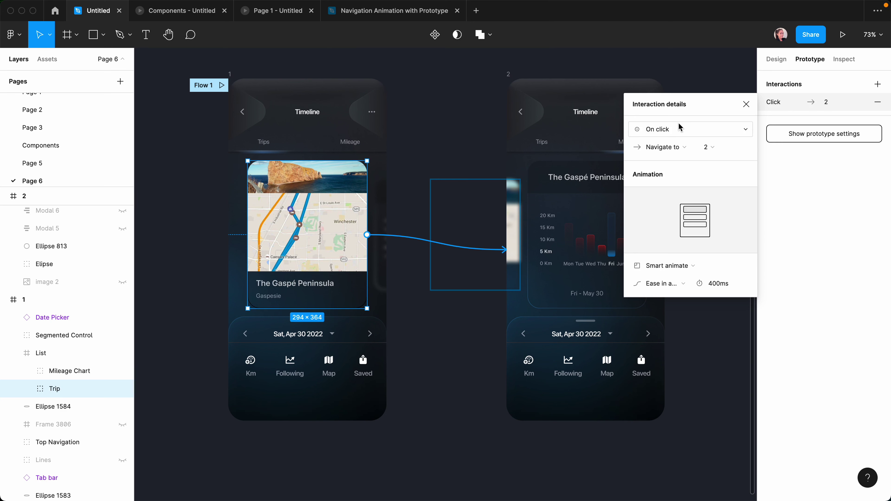
left_click(671, 130)
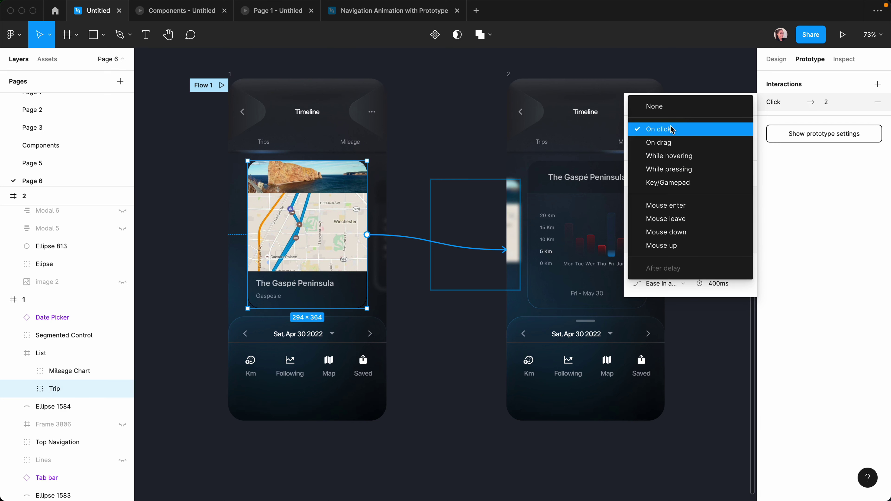
left_click(668, 142)
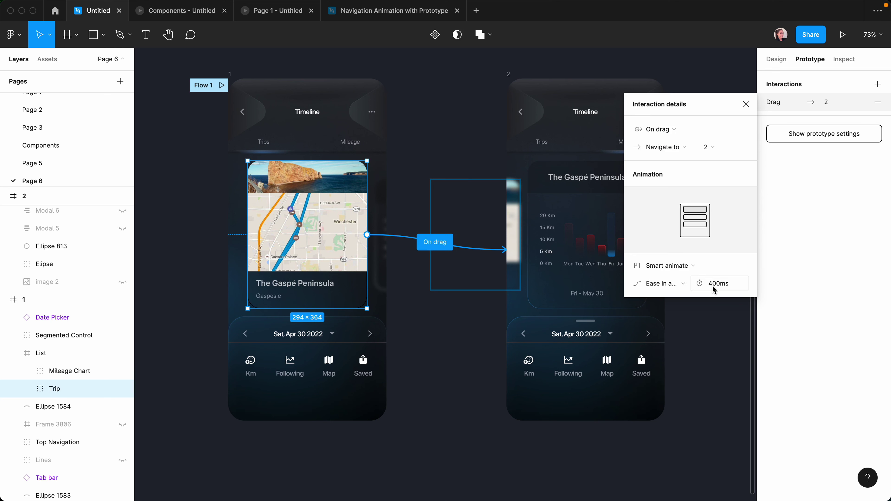
Step: Link the Mileage Chart card in frame 2 to frame 1 with an On drag, Smart animate interaction at 400 ms
left_click(634, 225)
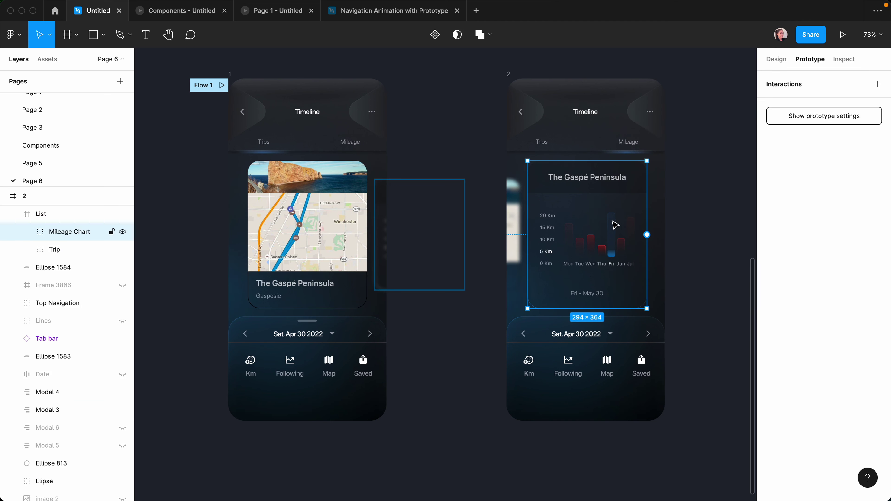
left_click_drag(646, 234, 316, 119)
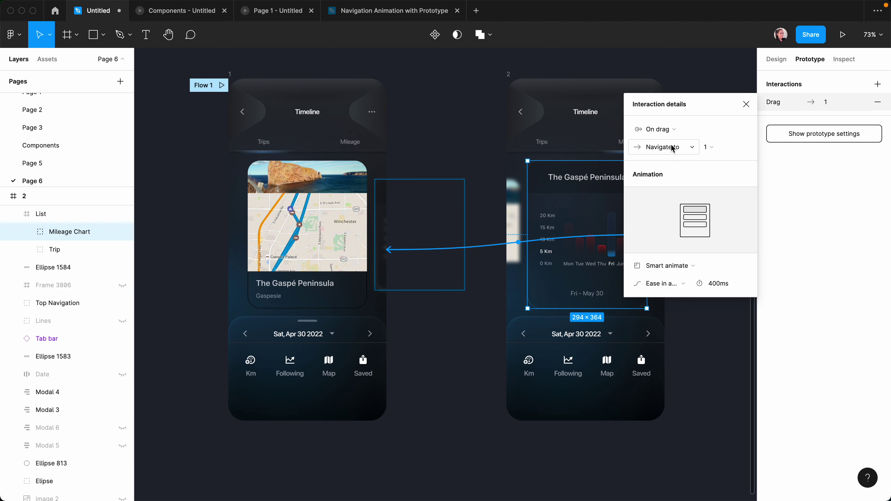
left_click(746, 104)
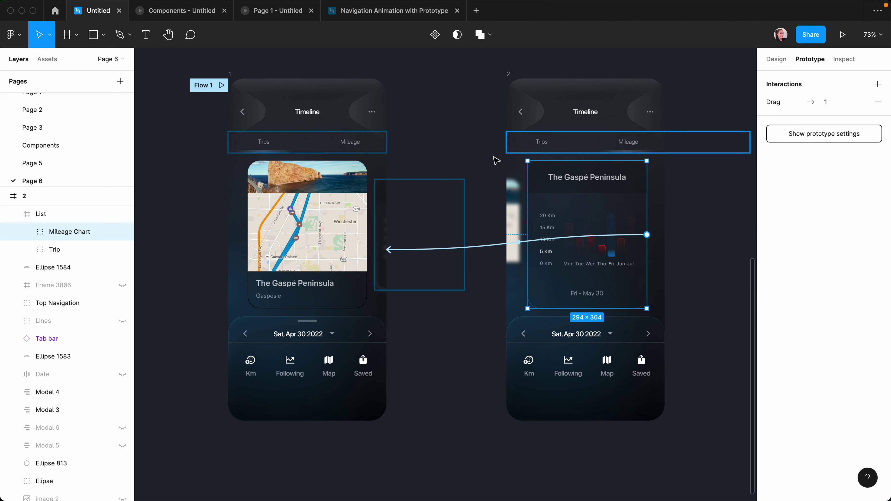
Step: Preview the prototype, swipe between the Trip and Mileage cards to check the segmented control's underline, and return to the design file
left_click(842, 34)
left_click_drag(459, 260, 418, 252)
left_click(433, 128)
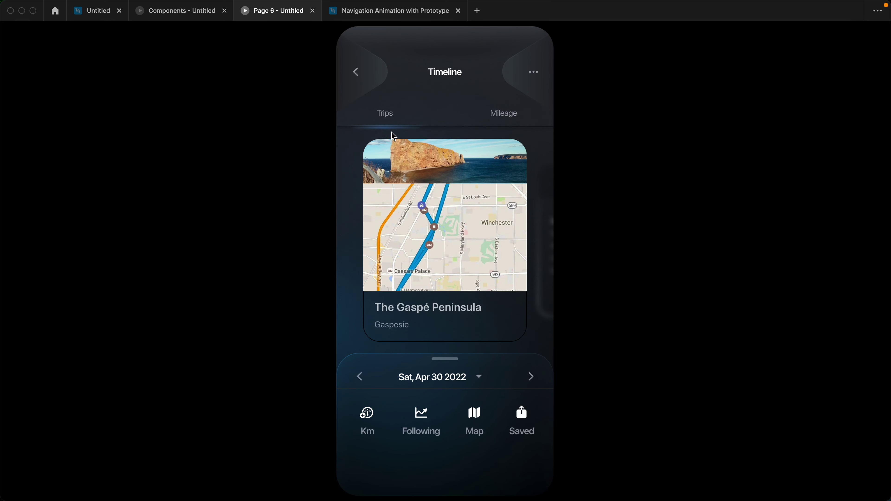
left_click_drag(520, 228, 573, 268)
key("ctrl+shift+Tab")
key("ctrl+shift+Tab")
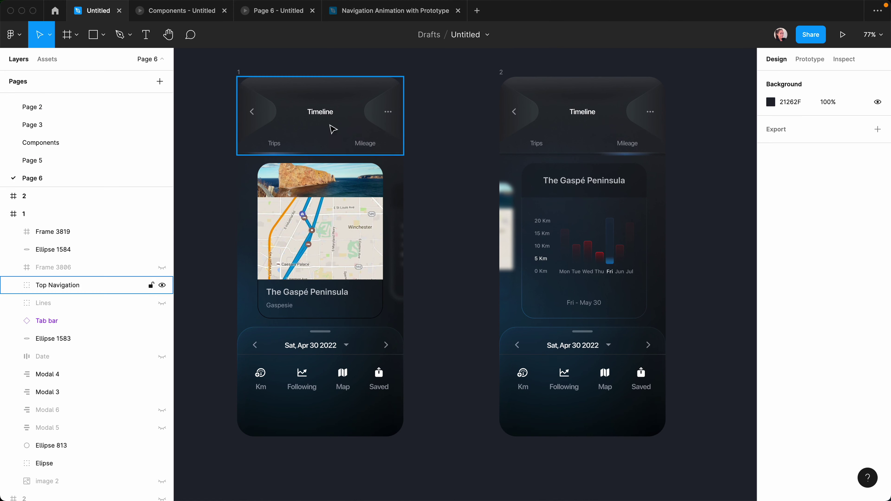
Step: Inspect the Date Picker, Segmented Control and List layers framed together in Frame 3819 of frame 1, and the Frame selection option
double_click(281, 147)
left_click(198, 237)
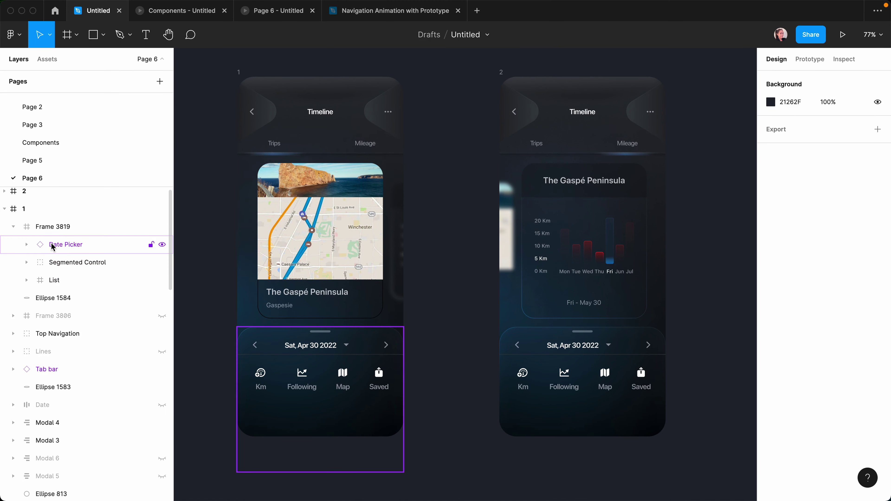
left_click(42, 244)
left_click(38, 262, "shift")
left_click(31, 285, "shift")
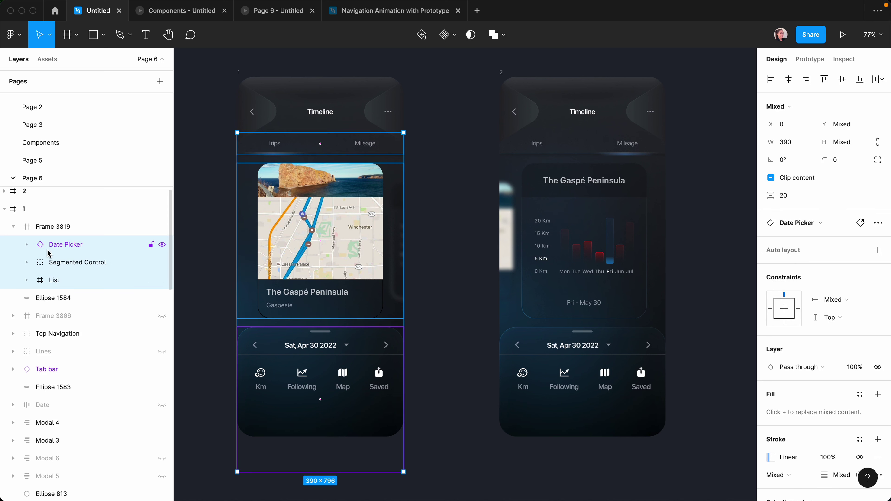
left_click(30, 226)
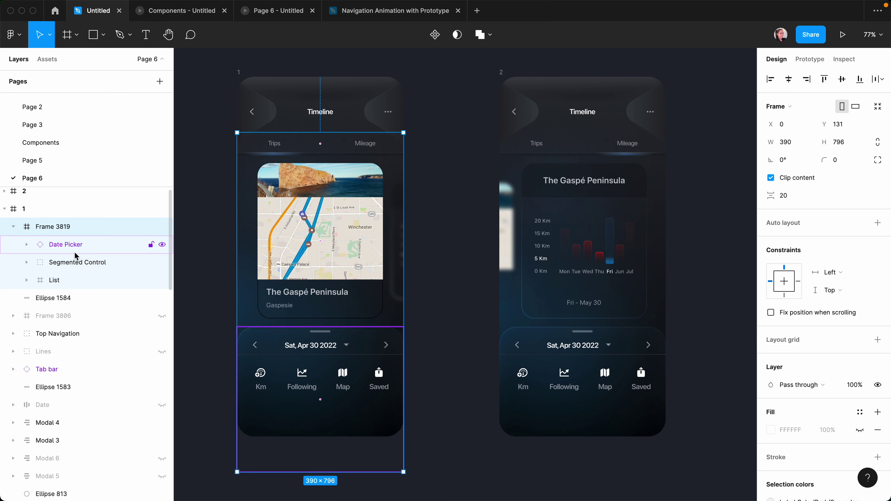
left_click(189, 309)
left_click(66, 244)
left_click(77, 262, "shift")
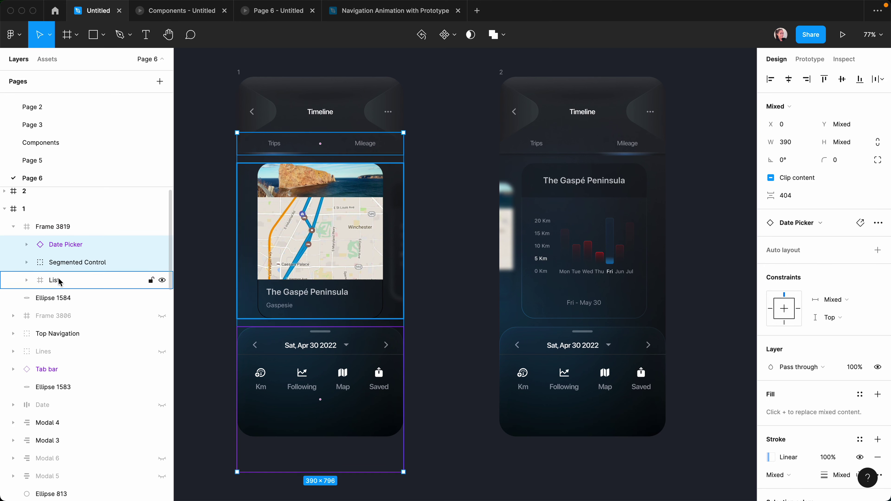
left_click(55, 281, "shift")
right_click(88, 267)
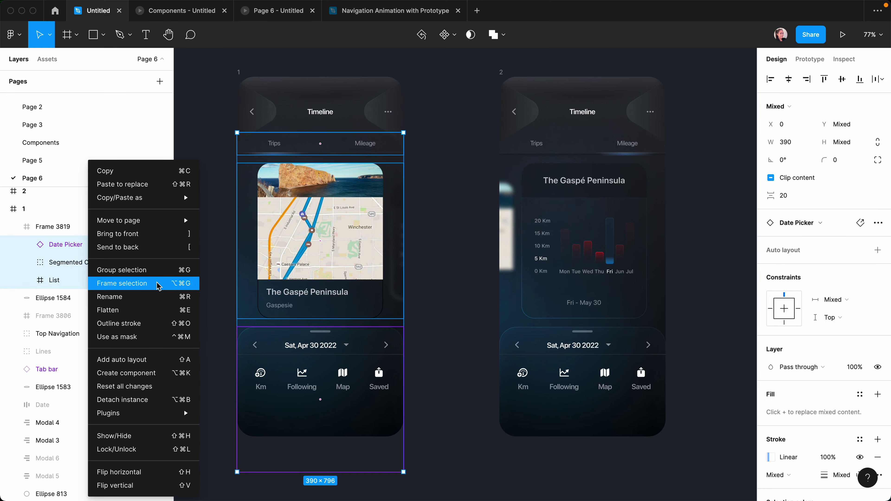
key("Escape")
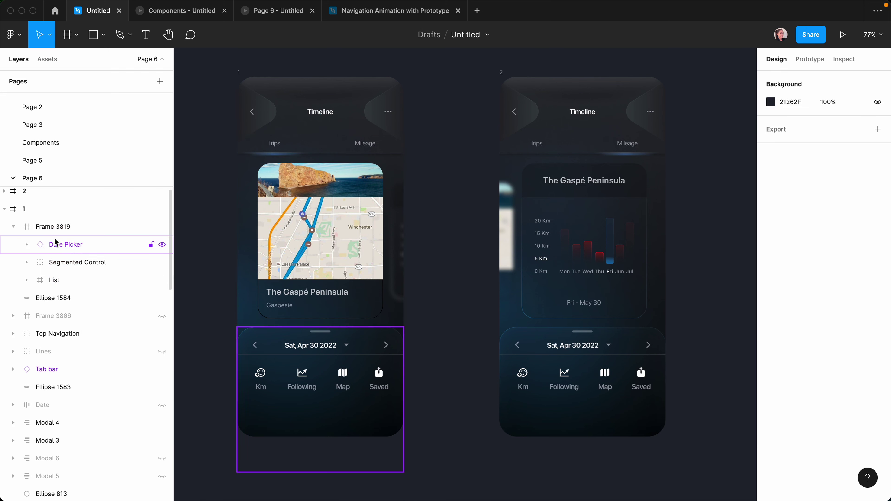
Step: Rename Frame 3819 in frame 1 as Drag Gesture
left_click(13, 227)
double_click(52, 228)
type("Drag")
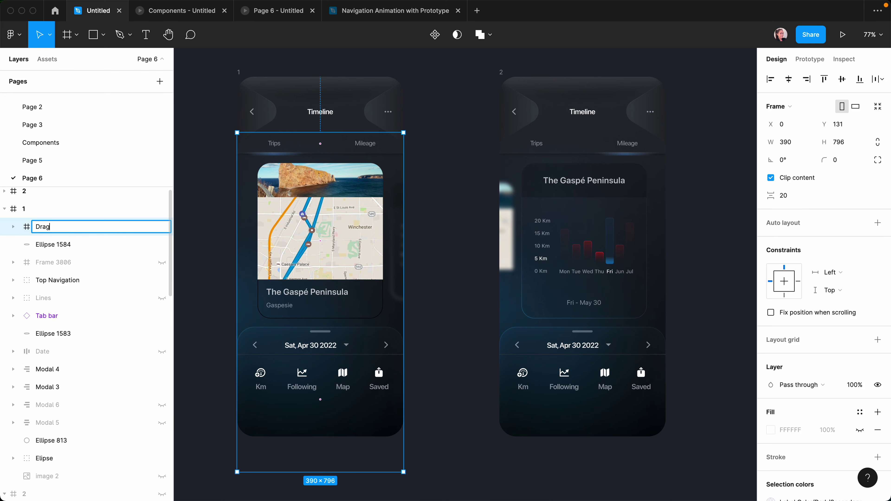
type(" Gesture")
left_click(460, 176)
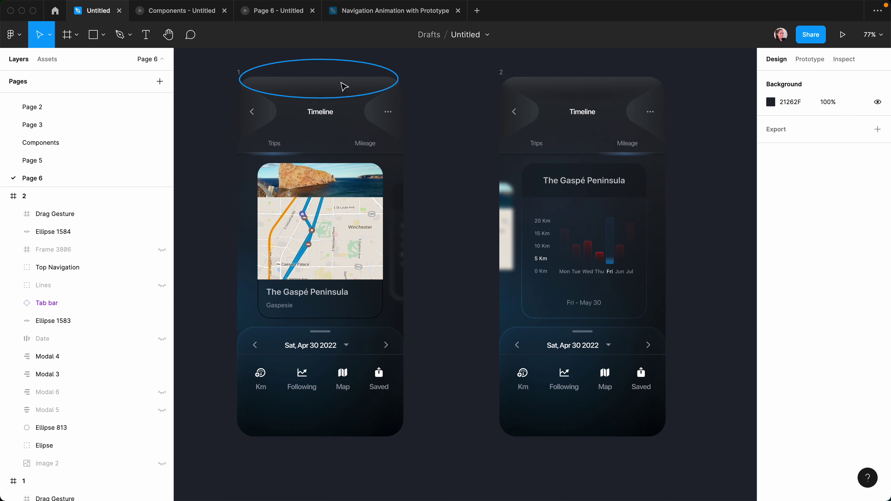
Step: Combine the two standalone Drag Gesture frames into one component set
scroll(472, 194, "down", 5)
left_click_drag(401, 207, 402, 359)
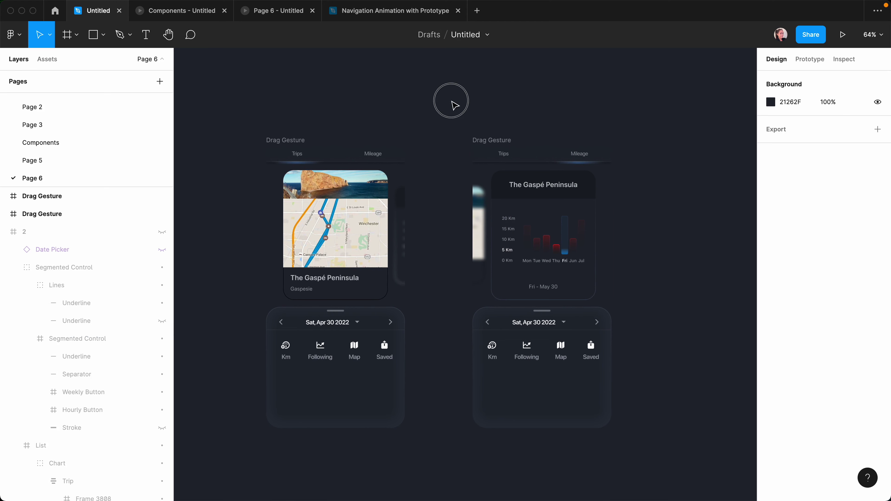
left_click_drag(230, 115, 682, 481)
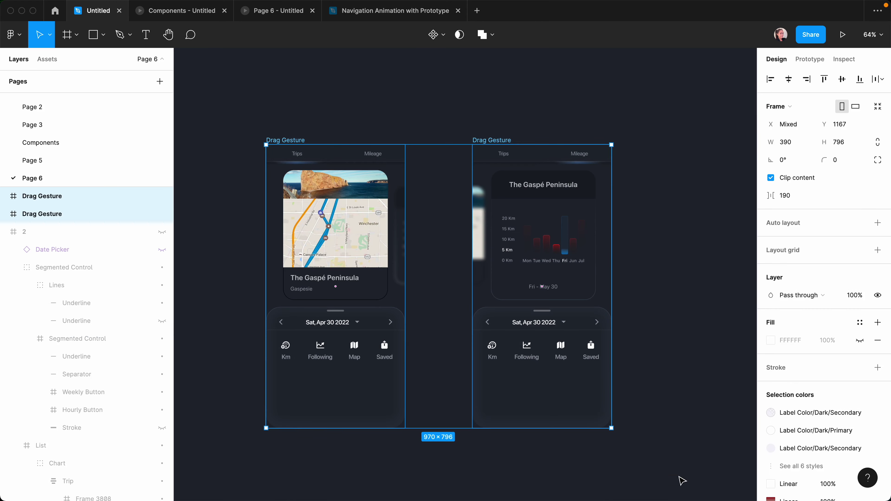
left_click(444, 35)
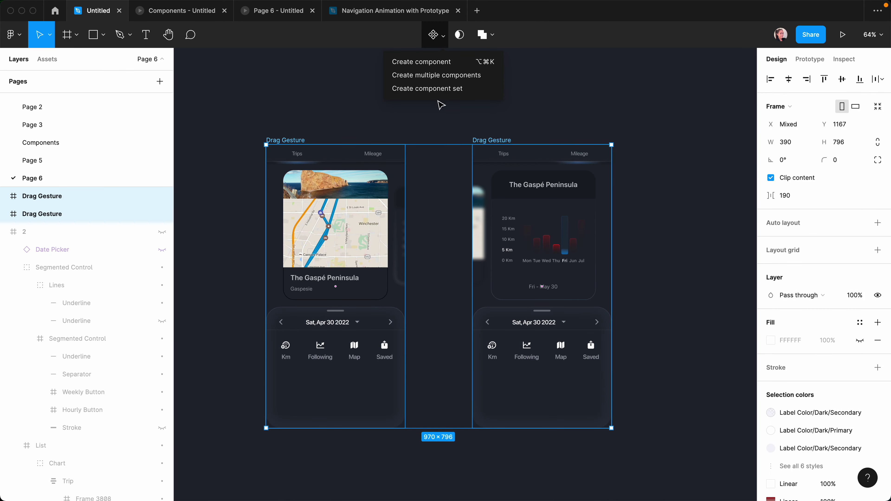
left_click(433, 89)
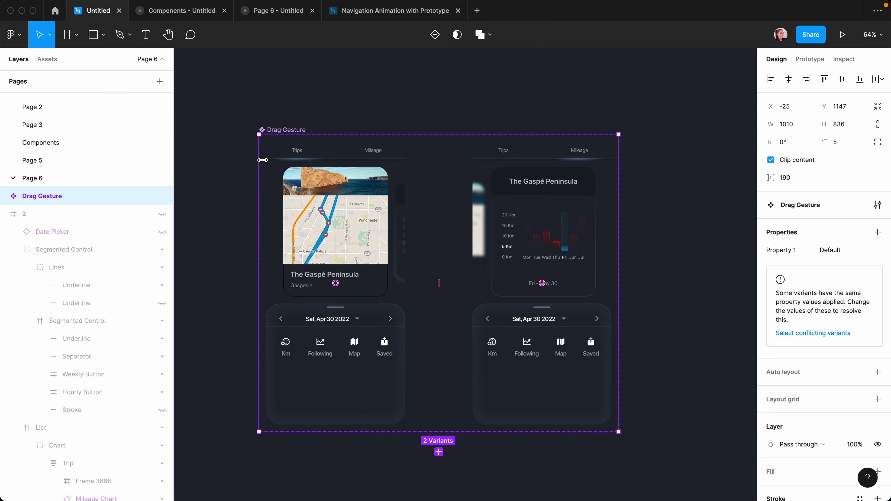
key("Escape")
Step: Link the List in the Default variant to the Mileage Chart variant with an On drag, Change to, Smart animate interaction at 400 ms
double_click(341, 236)
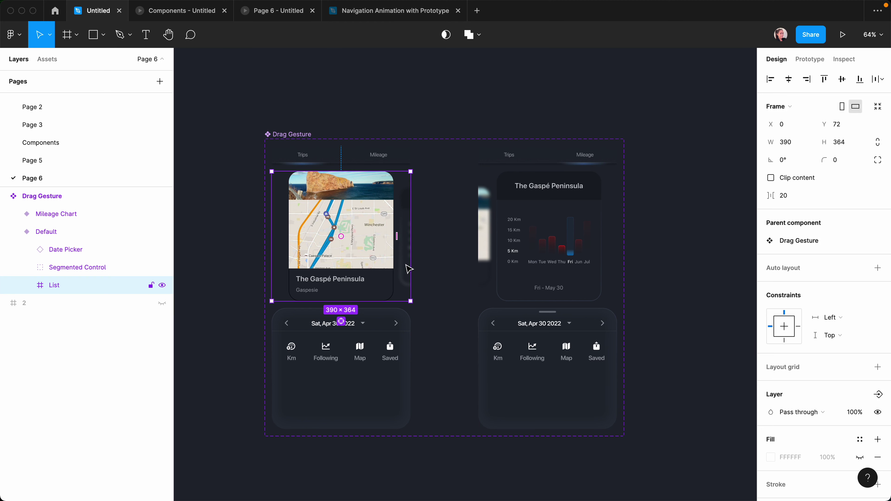
left_click(446, 107)
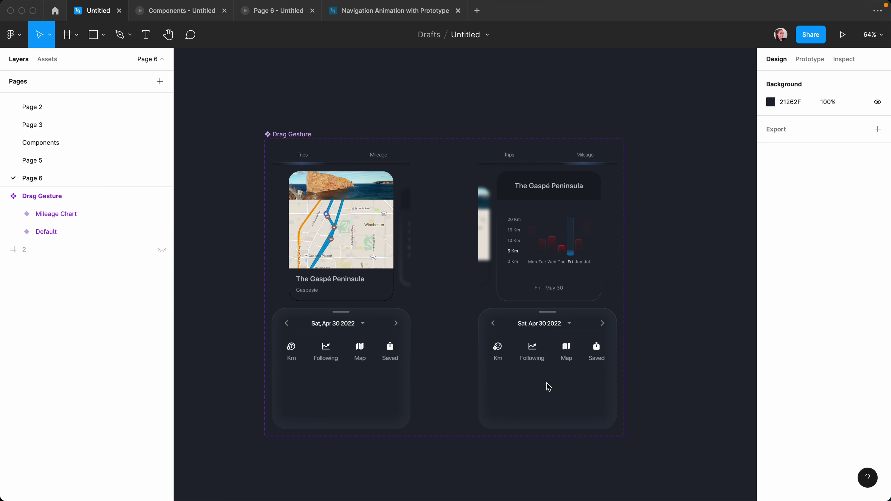
double_click(362, 245)
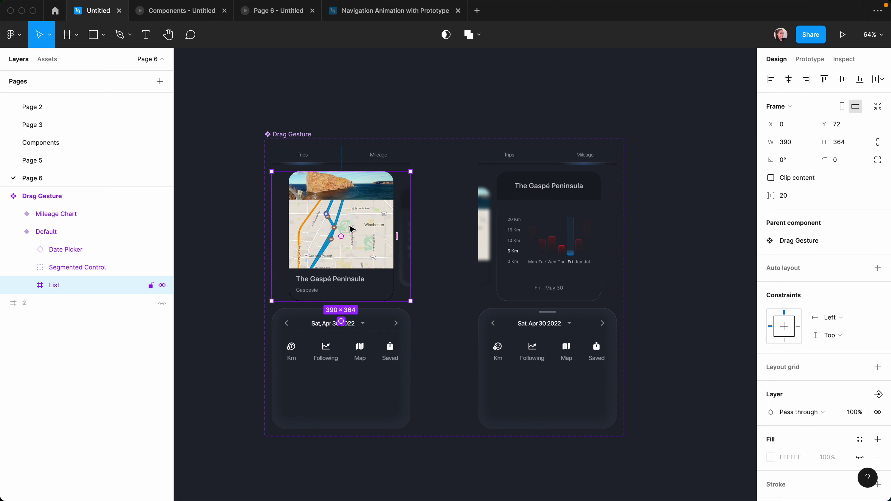
left_click(813, 59)
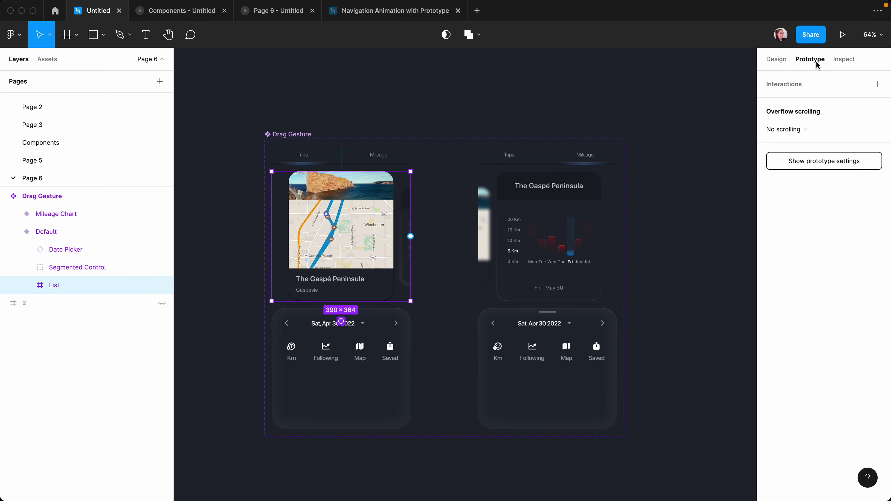
left_click_drag(410, 236, 481, 243)
left_click(672, 130)
left_click(686, 142)
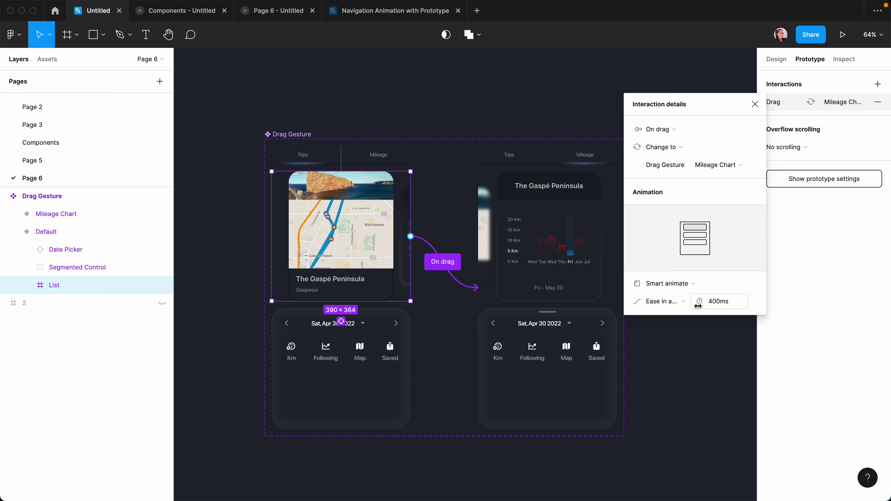
left_click(685, 304)
left_click(687, 307)
Step: Link the Mileage Chart card in the Mileage Chart variant to the Default variant with an On drag, Smart animate interaction at 400 ms
left_click(596, 239)
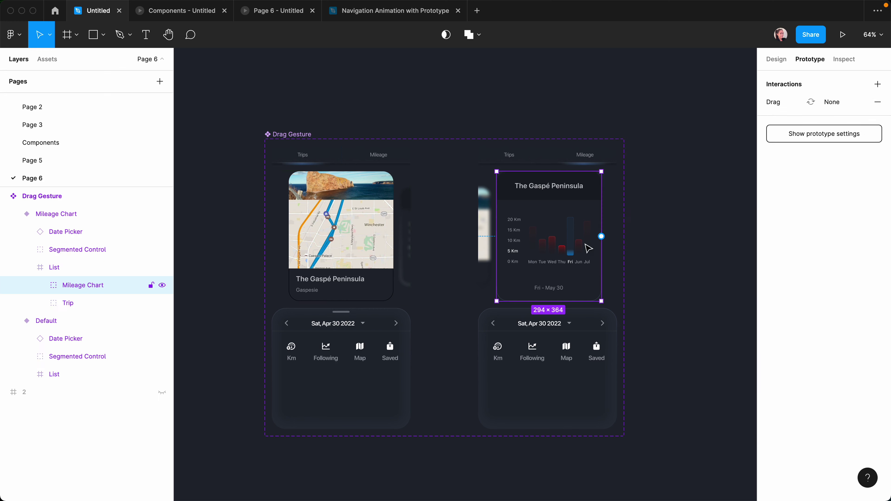
left_click_drag(600, 236, 346, 211)
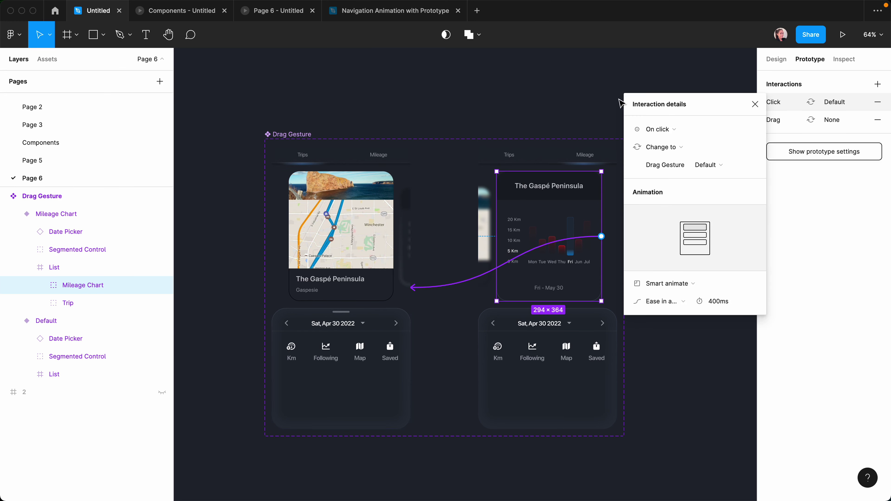
left_click(660, 129)
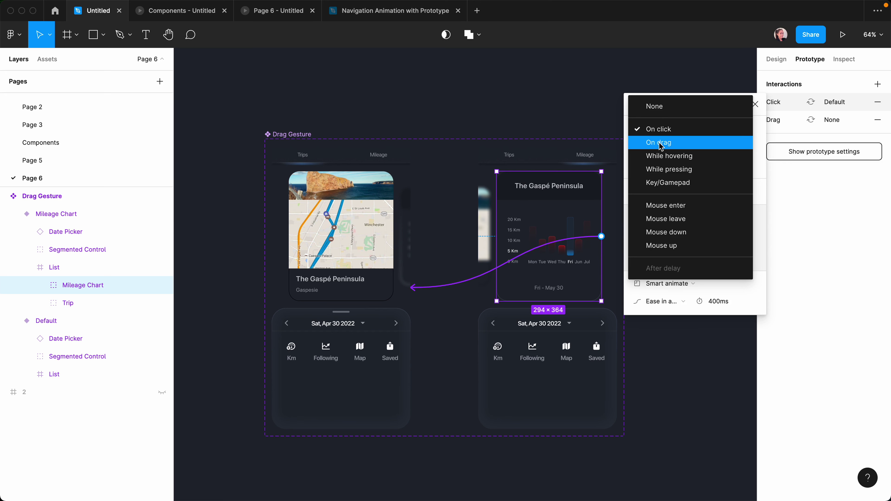
left_click(658, 142)
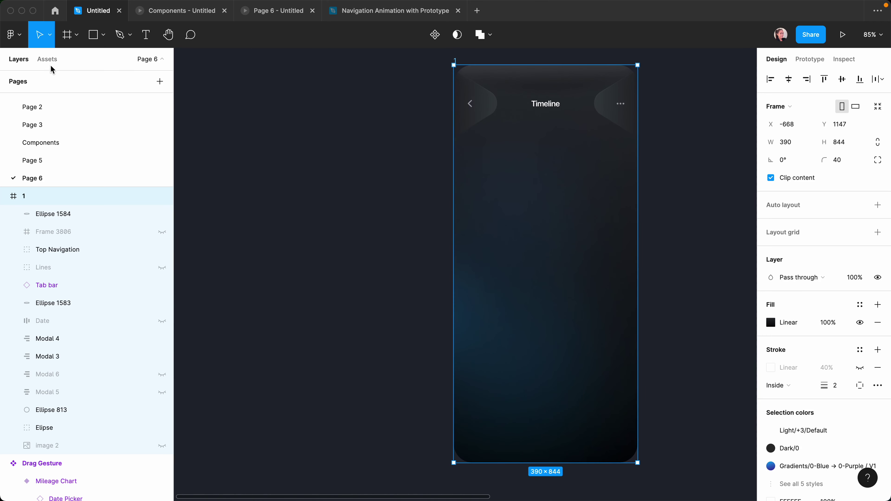
Step: Place an instance of the Drag Gesture component in frame 1 and preview dragging from the Trip card to the Mileage card
left_click(48, 60)
left_click_drag(31, 173, 552, 278)
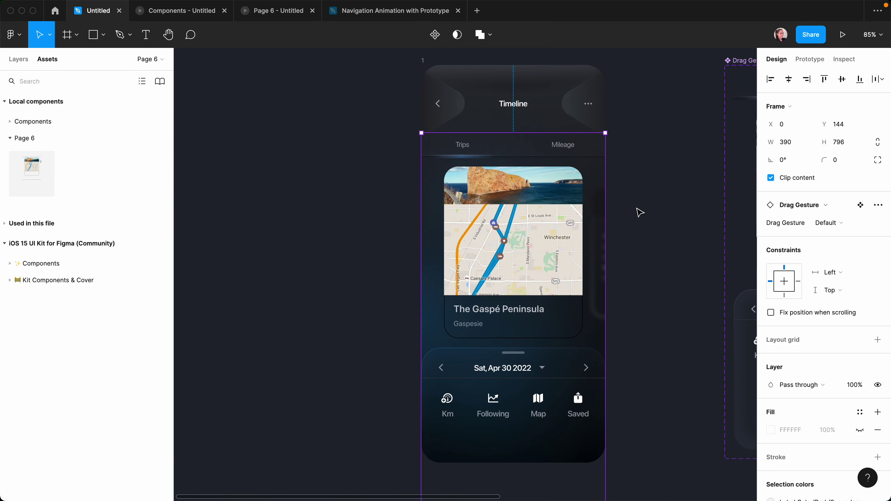
key("super+alt+Return")
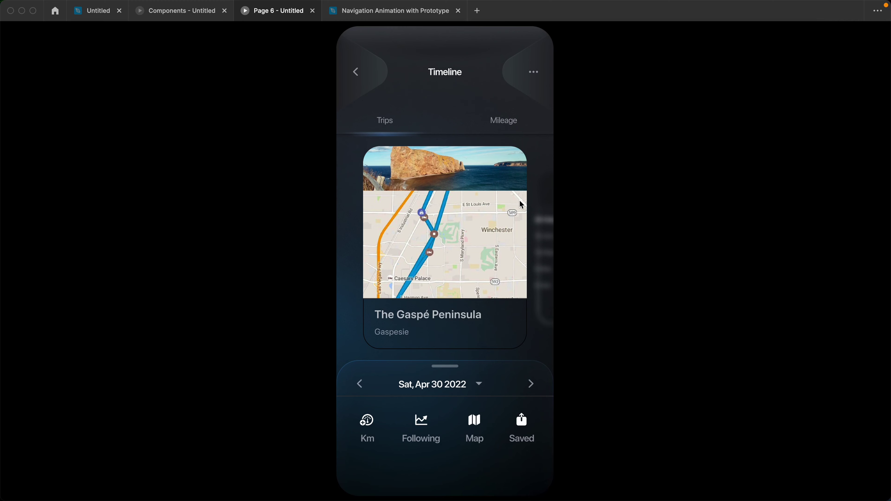
left_click_drag(520, 212, 350, 204)
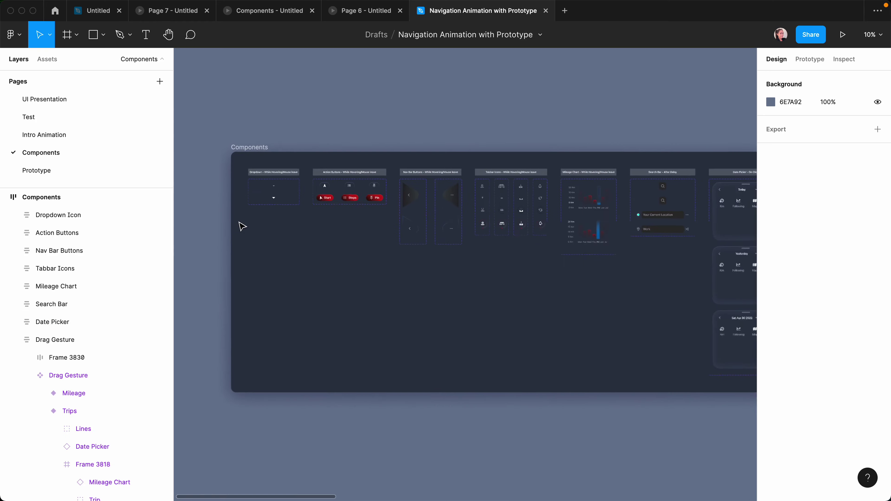
Step: Examine the component sets on the Components page and the flow connections between the three frames on the Prototype page
scroll(242, 226, "up", 3)
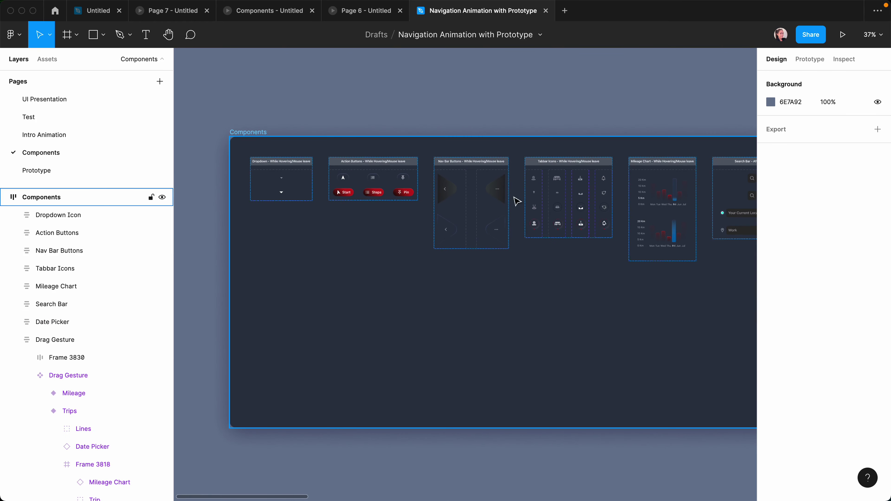
left_click(809, 59)
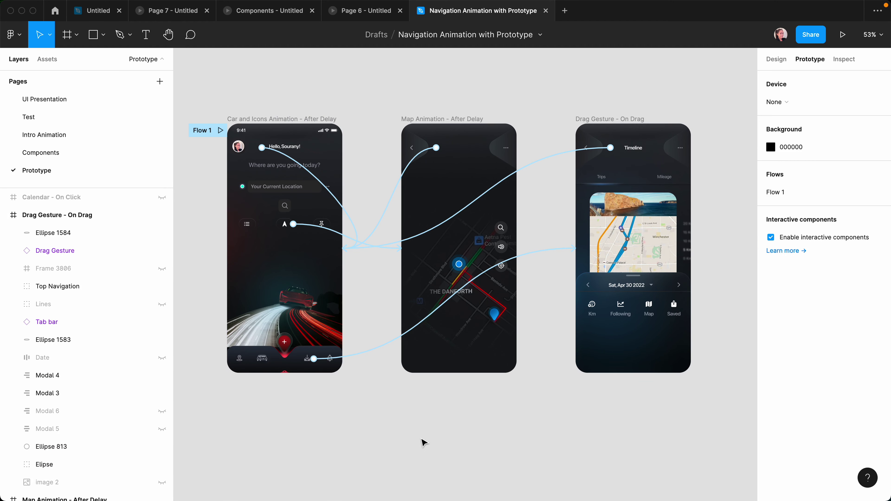
scroll(421, 443, "down", 5)
scroll(423, 443, "up", 4)
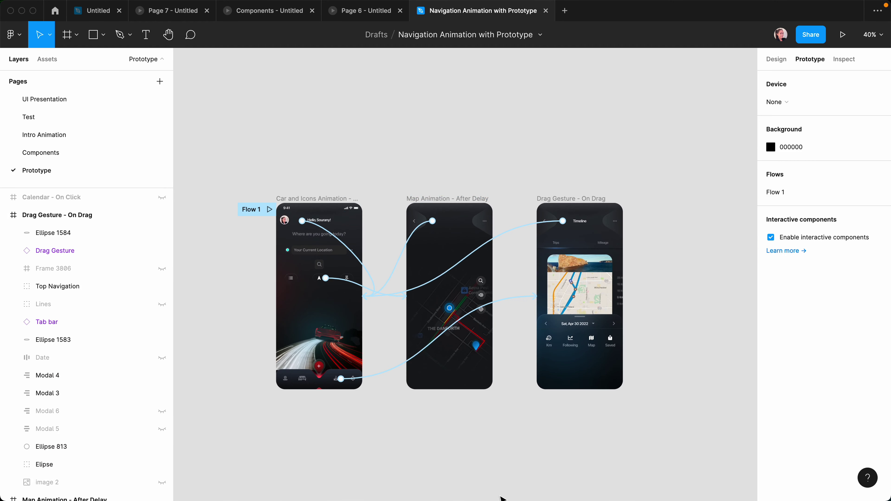
key("alt+8")
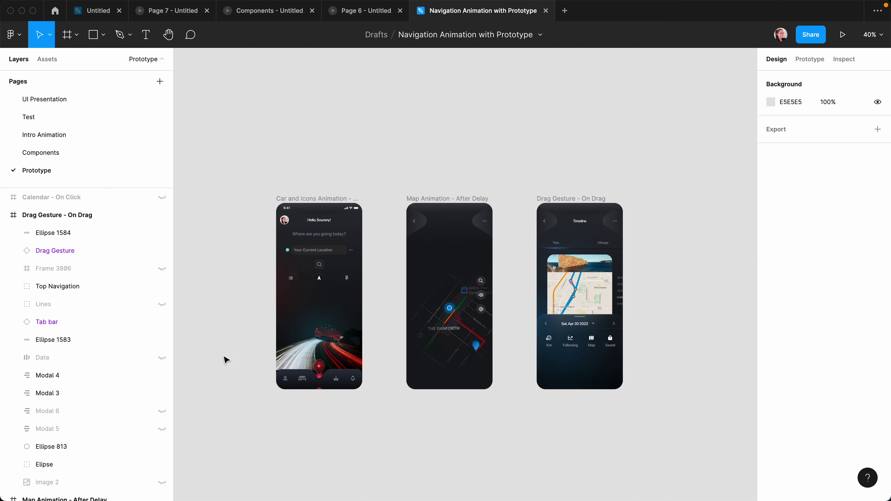
key("alt+l")
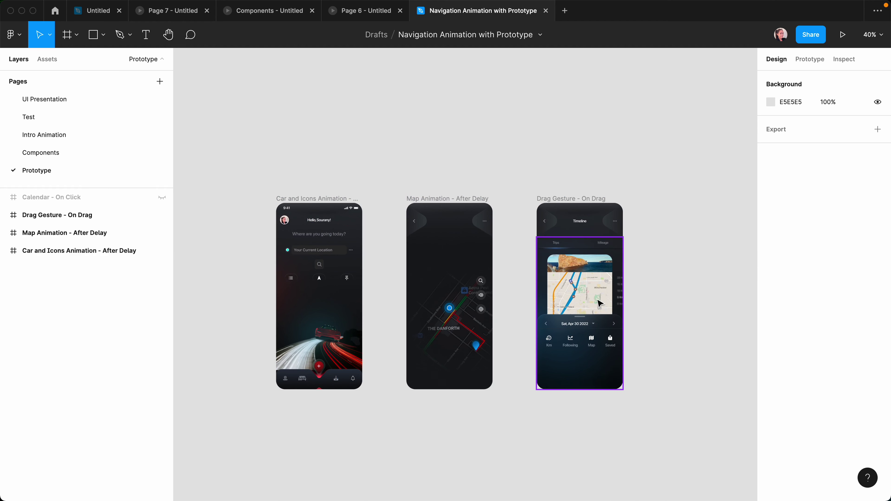
Step: Review the hover, mouse leave and after delay interactions on the Components page and compare them with the Prototype page's flow
key("Page_Up")
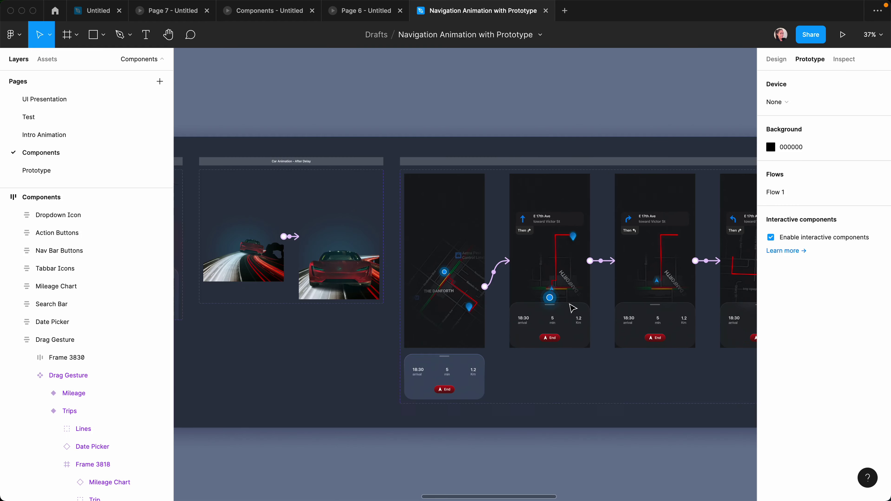
scroll(572, 307, "left", 15)
scroll(571, 308, "left", 10)
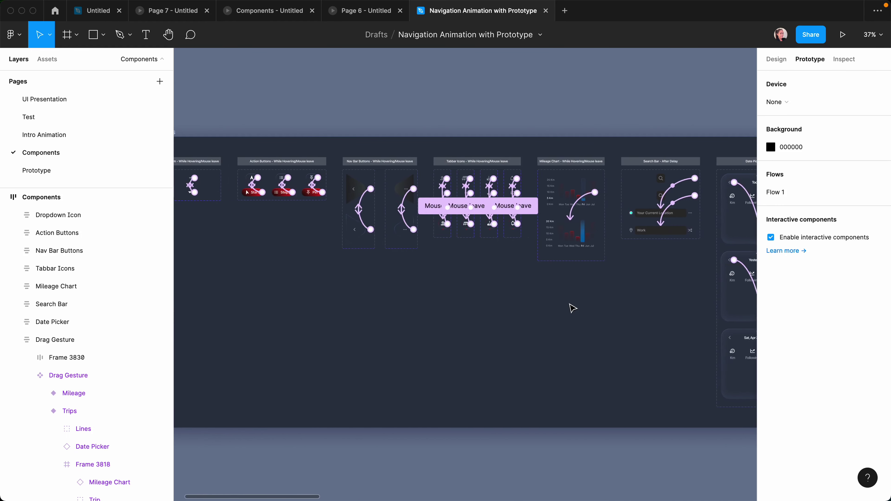
scroll(571, 308, "right", 2)
left_click(38, 172)
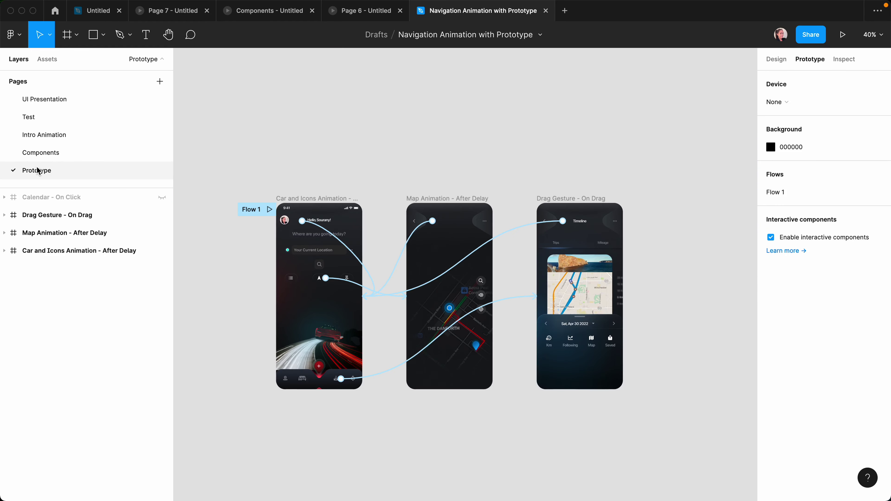
scroll(460, 412, "up", 5)
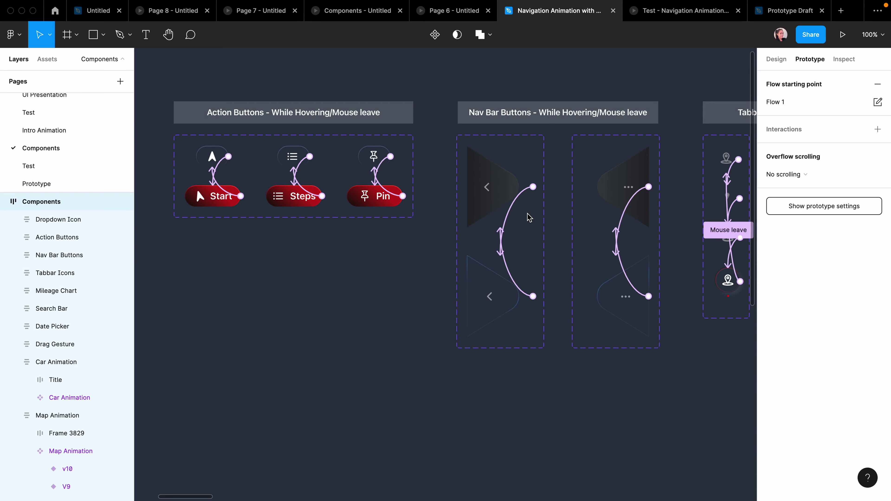
scroll(530, 217, "down", 10)
scroll(530, 218, "down", 10)
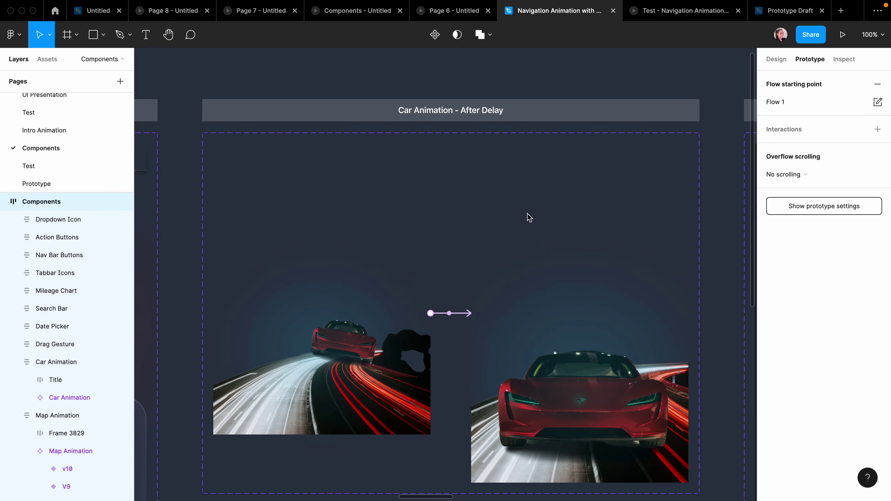
key("shift+2")
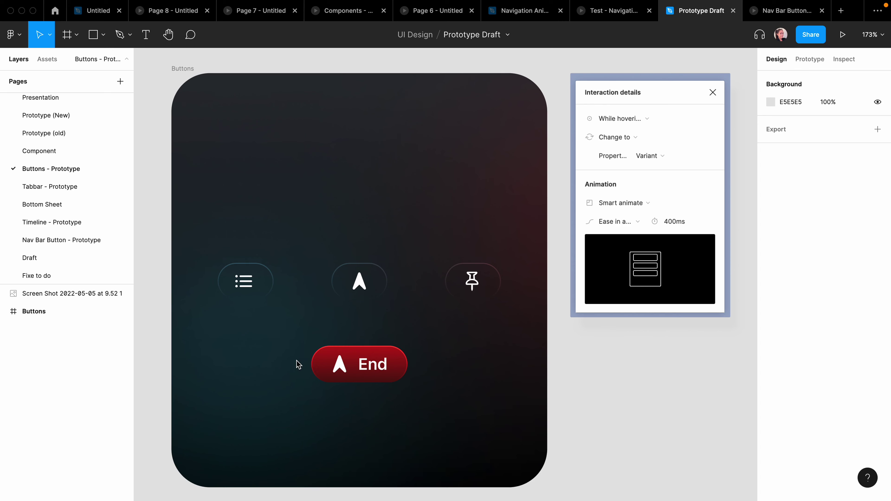
Step: Browse the Tabbar, Bottom Sheet, Timeline and Nav Bar Button pages of the Prototype Draft file and preview the Nav Bar Button prototype
scroll(36, 176, "up", 1)
left_click(35, 191)
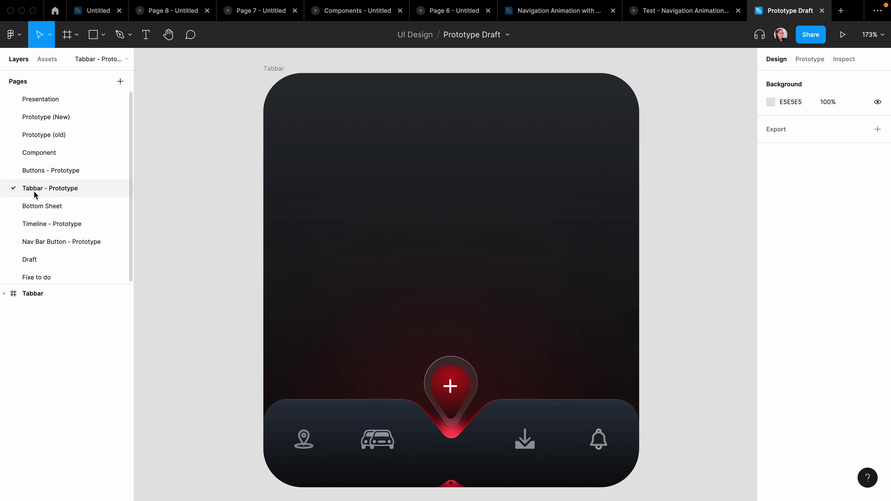
left_click(59, 207)
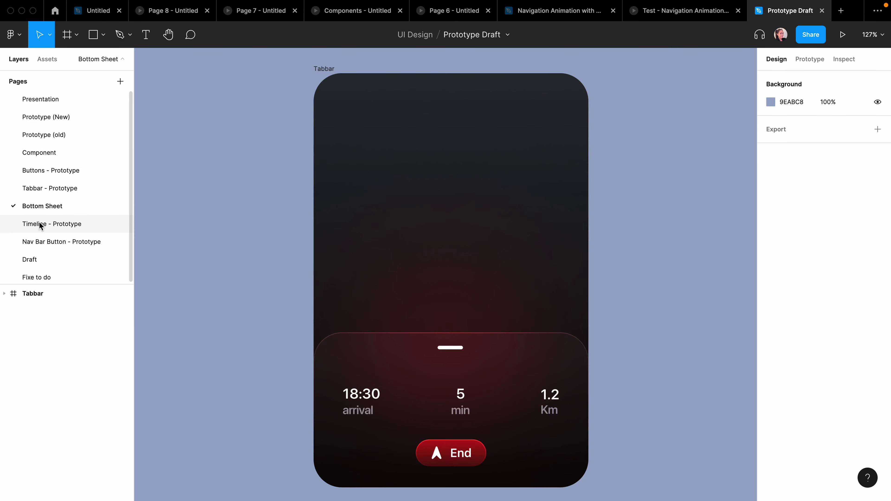
left_click(42, 225)
left_click(59, 243)
key("super+alt+Return")
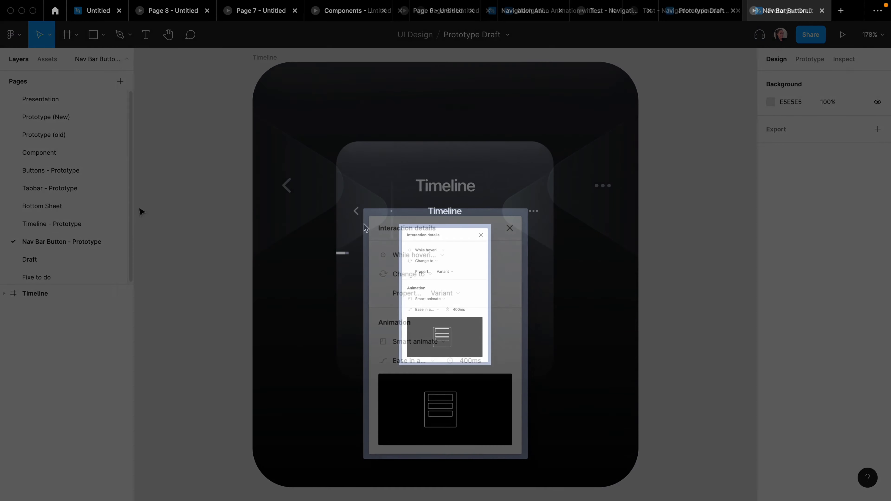